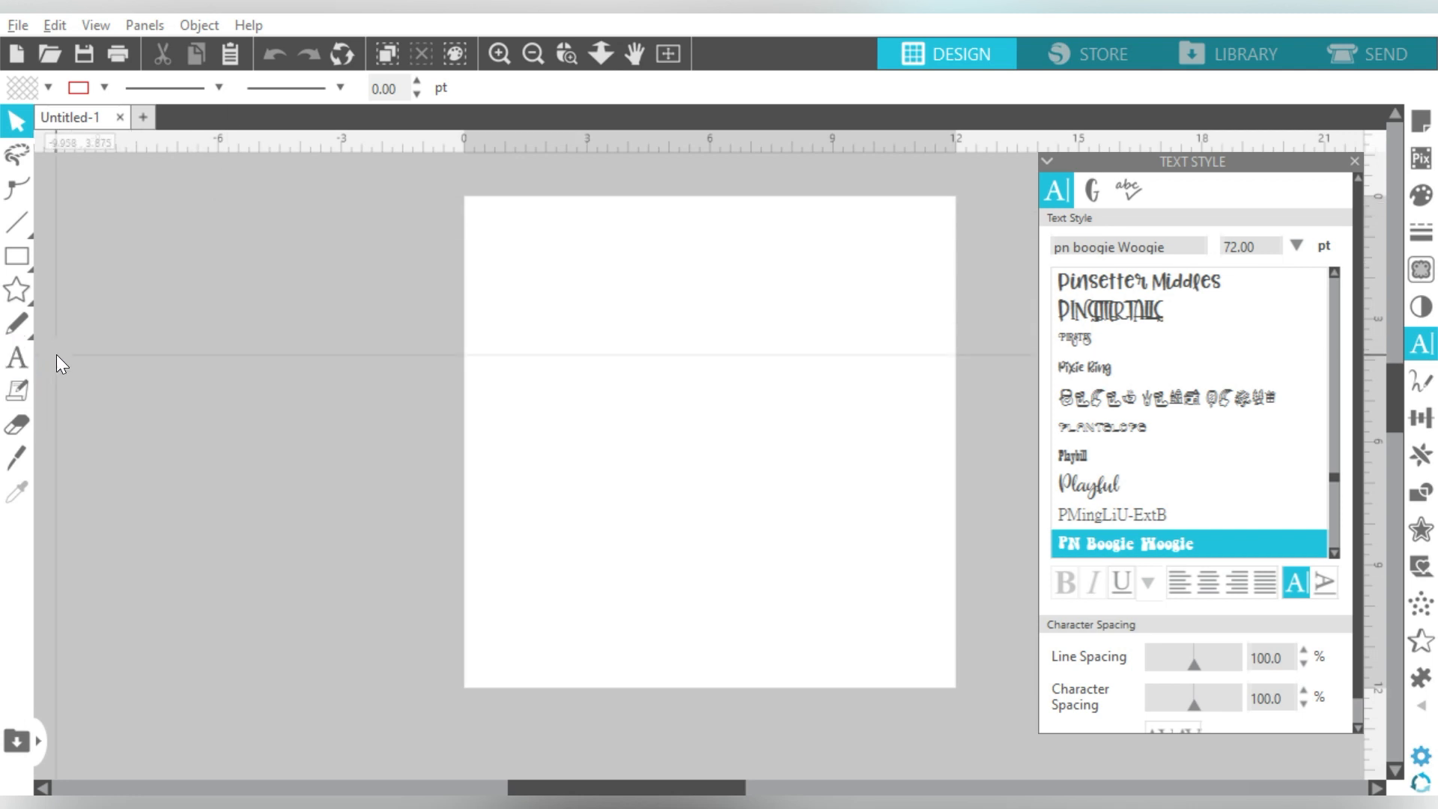
# Step: Add the text "CURVING TEXT" near the top of the page and draw an ellipse about 9.65 by 6.69 in below it
pyautogui.click(25, 359)
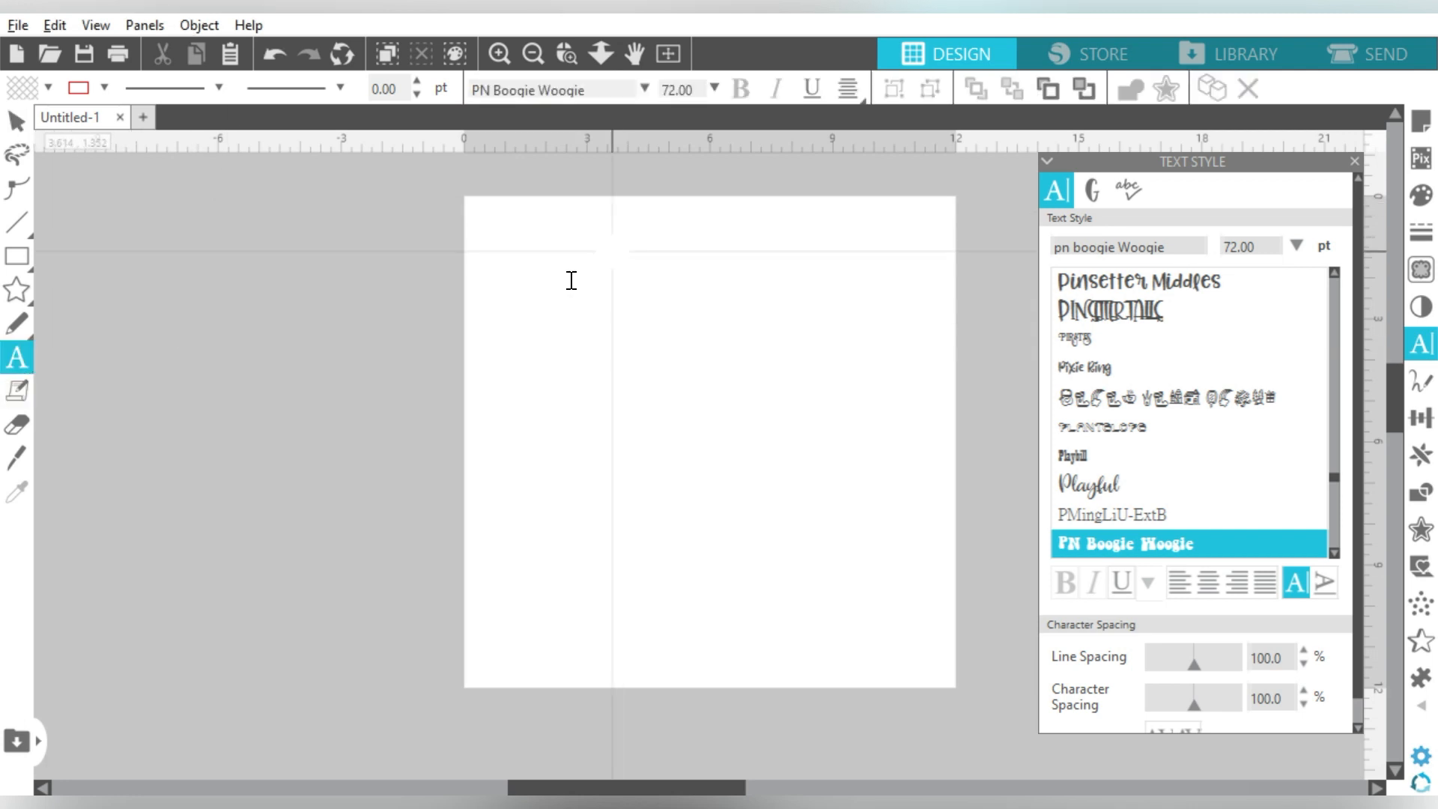
pyautogui.click(543, 282)
pyautogui.write('CURVING TEXT')
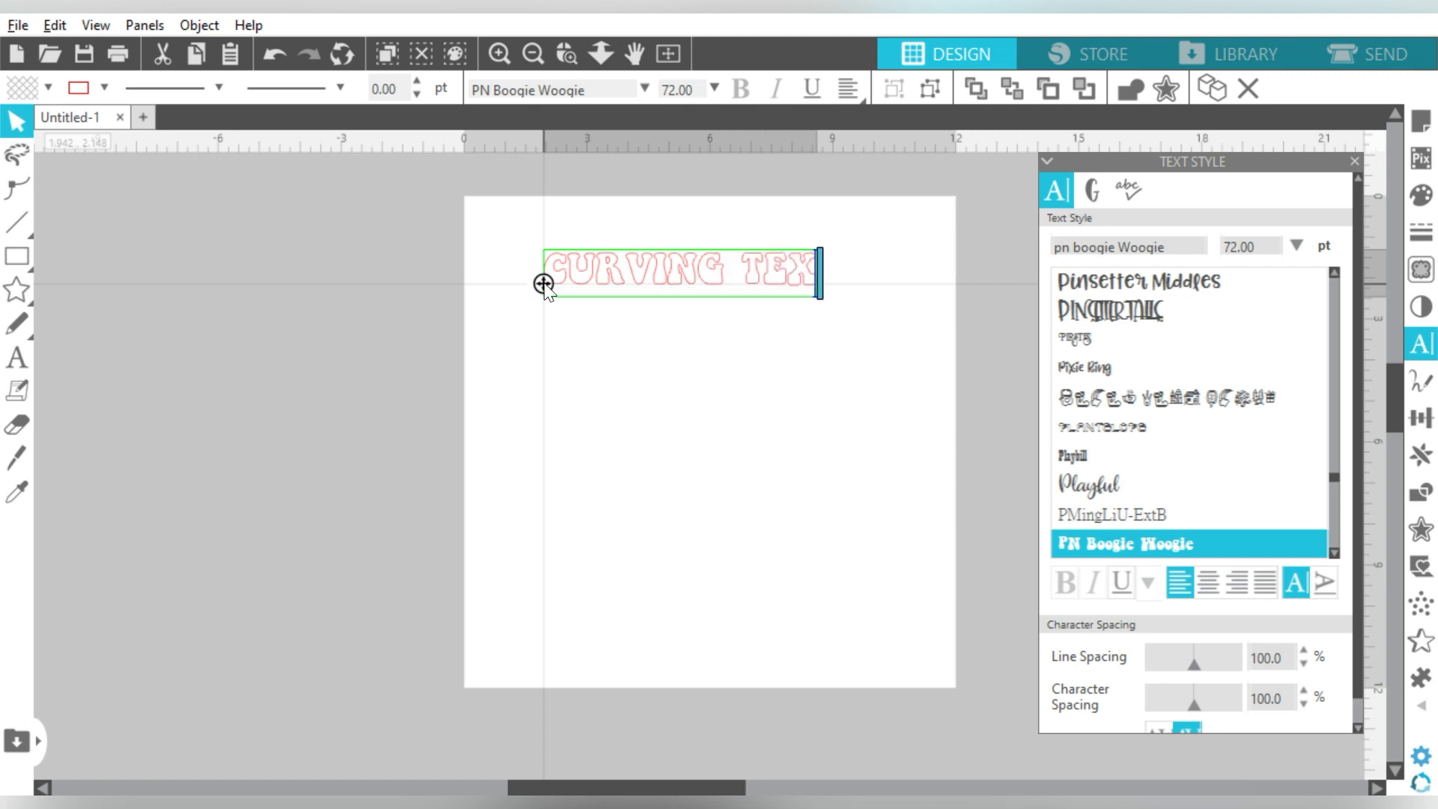
pyautogui.click(116, 257)
pyautogui.moveTo(525, 378); pyautogui.dragTo(923, 657)
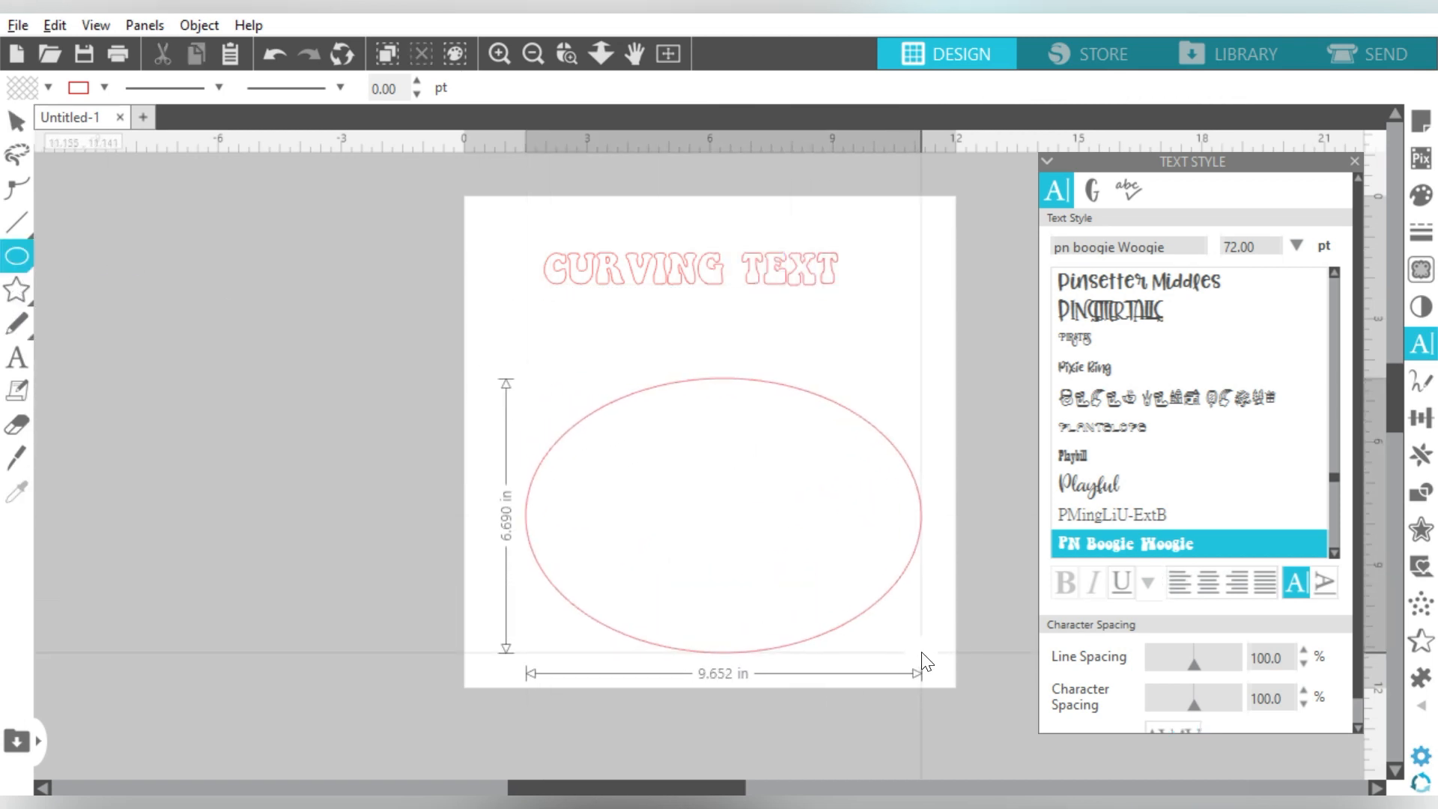
# Step: Enlarge CURVING TEXT to about 8.43 in wide and place it just above the ellipse
pyautogui.click(603, 272)
pyautogui.moveTo(535, 303); pyautogui.dragTo(491, 375)
pyautogui.moveTo(598, 283); pyautogui.dragTo(623, 320)
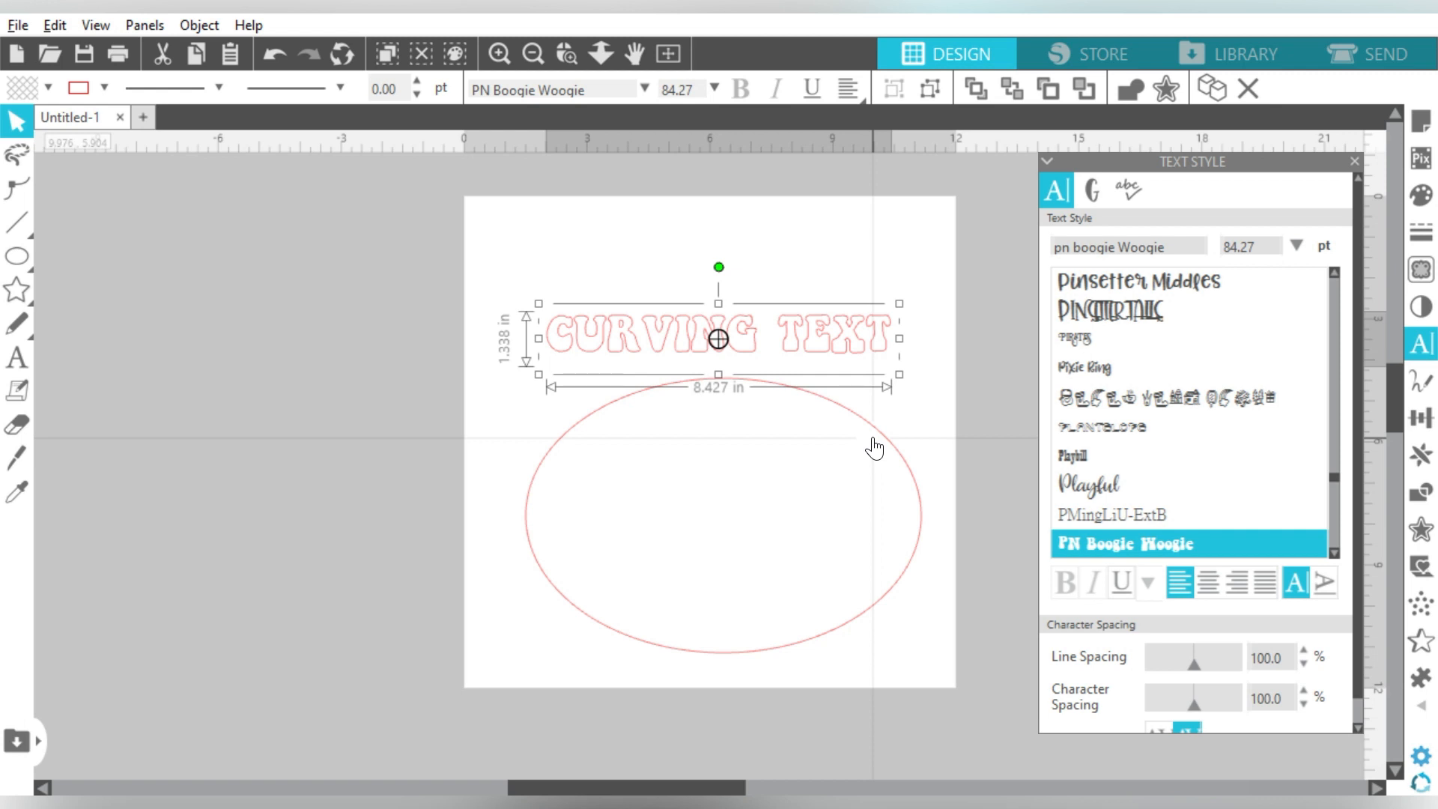
# Step: Draw a smooth freehand wavy line across the top, scale it to about 16.25 in wide and position it above the text
pyautogui.moveTo(25, 316)
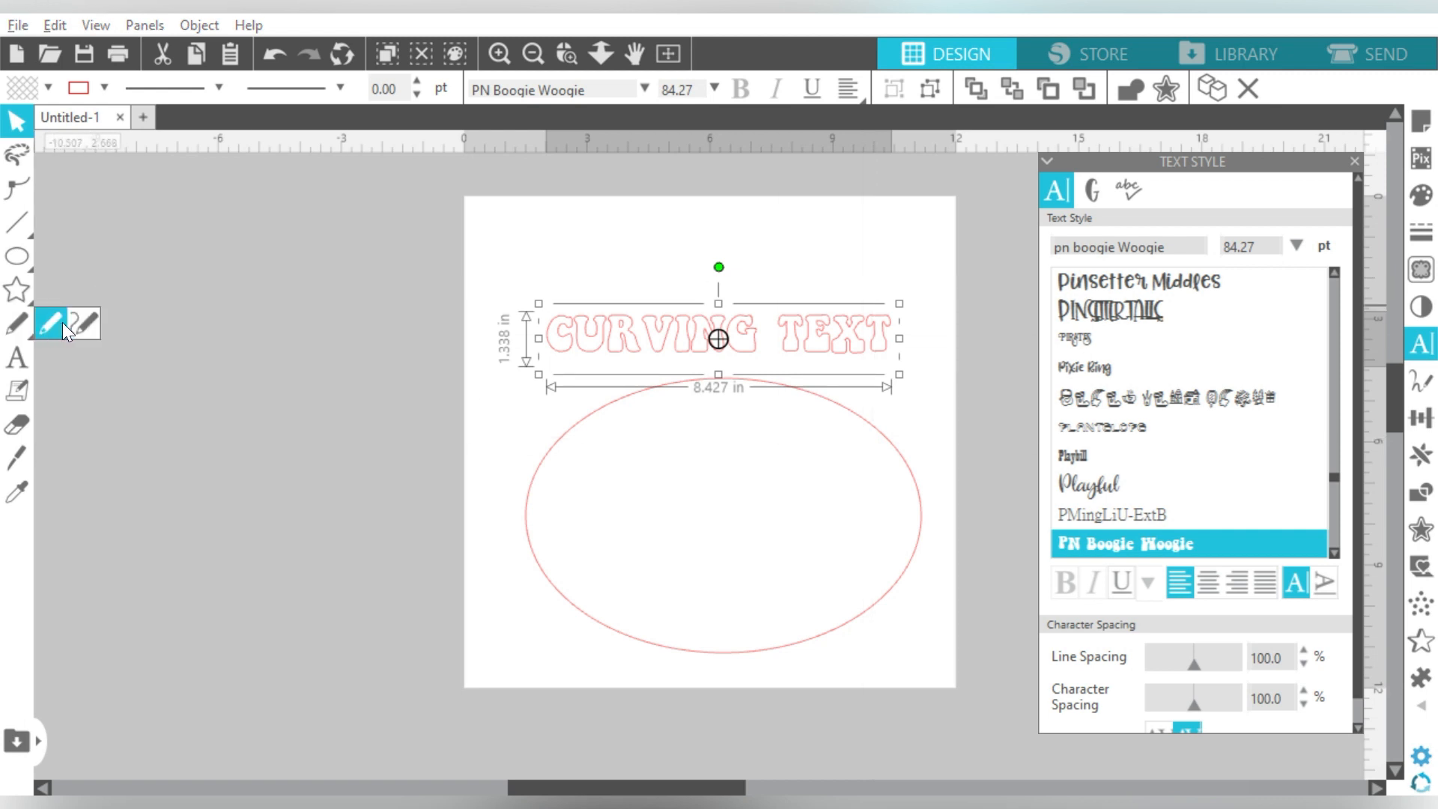
pyautogui.click(83, 324)
pyautogui.moveTo(67, 298)
pyautogui.mouseDown()
pyautogui.moveTo(159, 313)
pyautogui.moveTo(257, 280)
pyautogui.moveTo(353, 276)
pyautogui.moveTo(495, 304)
pyautogui.moveTo(773, 254)
pyautogui.moveTo(866, 292)
pyautogui.moveTo(942, 281)
pyautogui.moveTo(974, 262)
pyautogui.mouseUp()
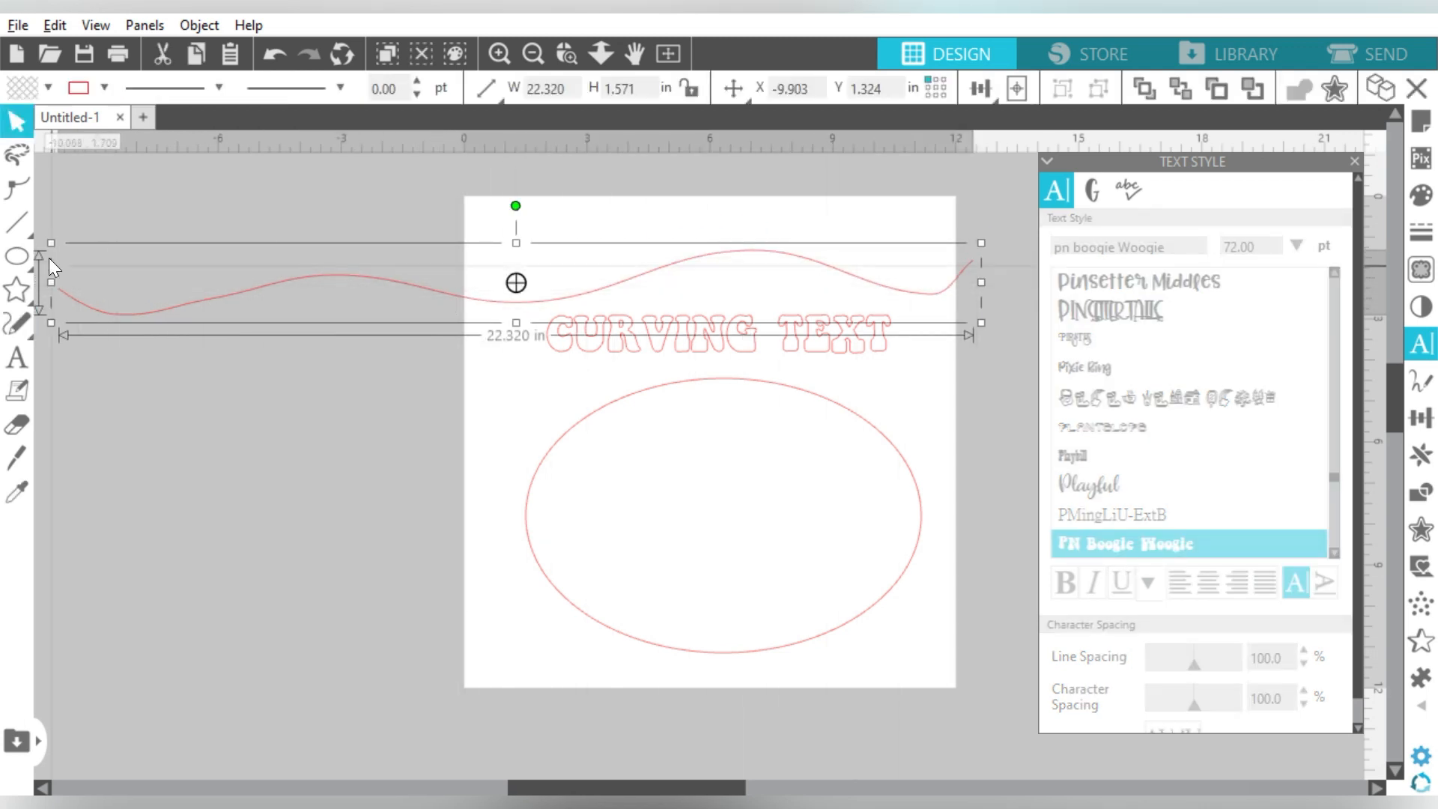
pyautogui.moveTo(51, 243); pyautogui.dragTo(300, 260)
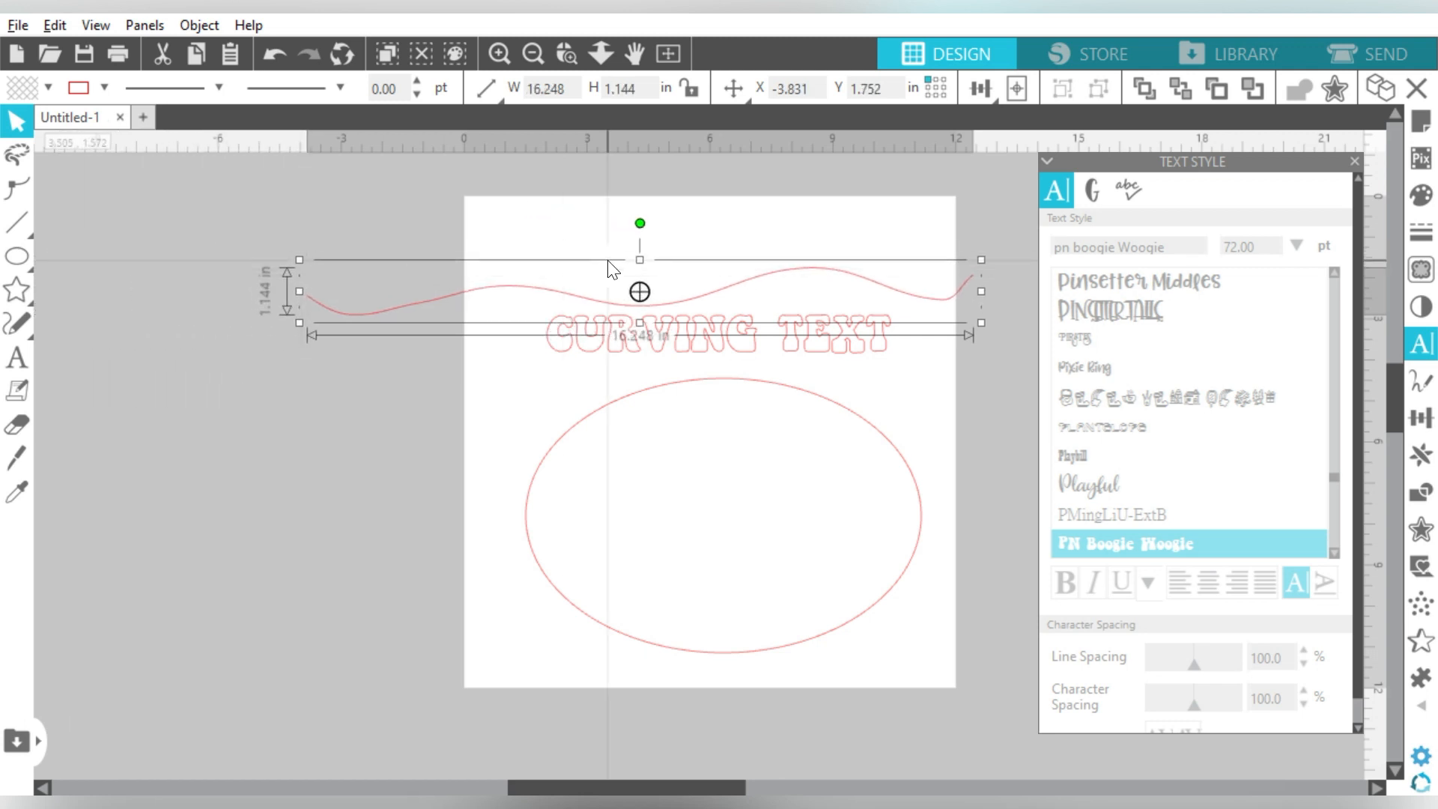
pyautogui.moveTo(537, 295); pyautogui.dragTo(627, 262)
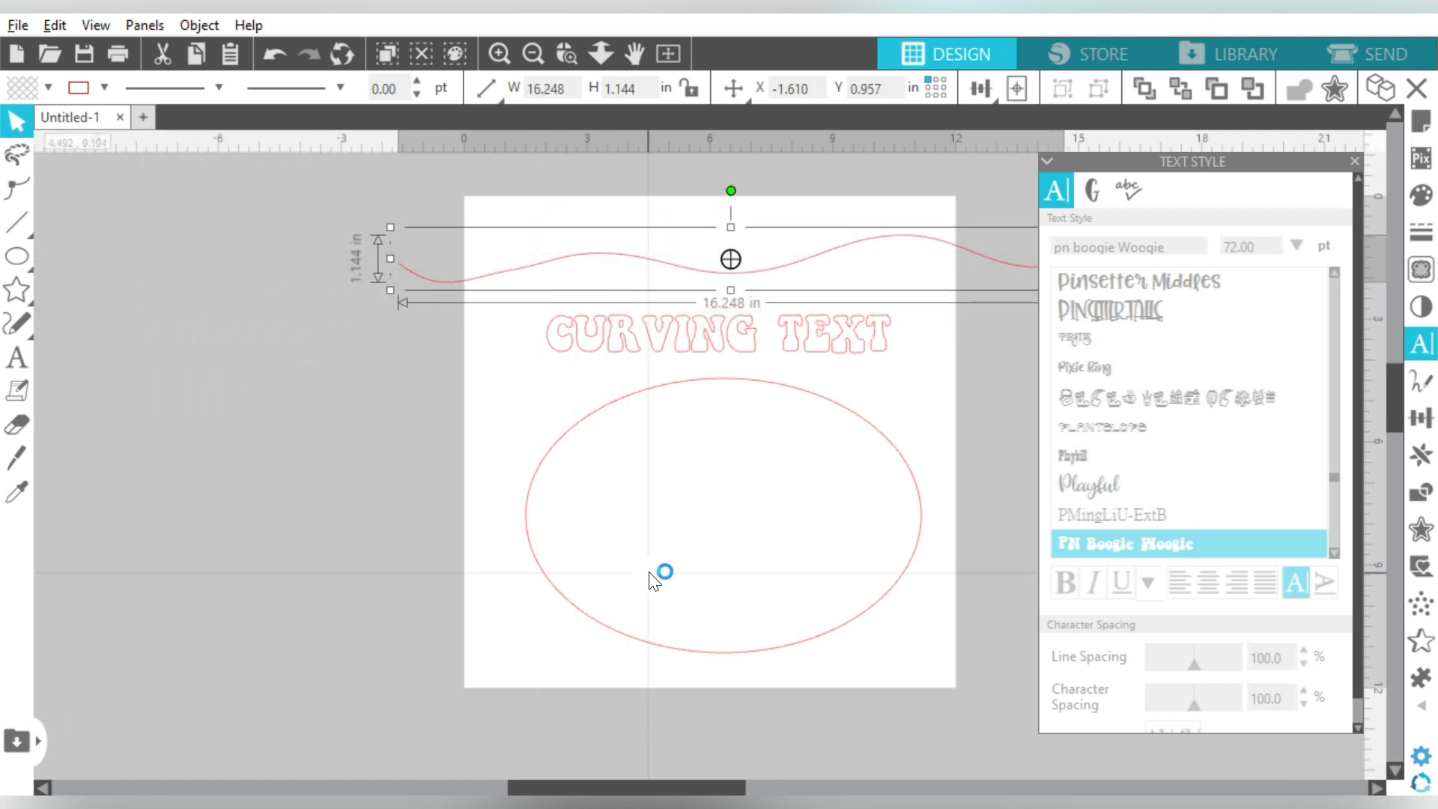
# Step: Duplicate the CURVING TEXT object and place the copy above the wavy line
pyautogui.moveTo(558, 788); pyautogui.dragTo(582, 788)
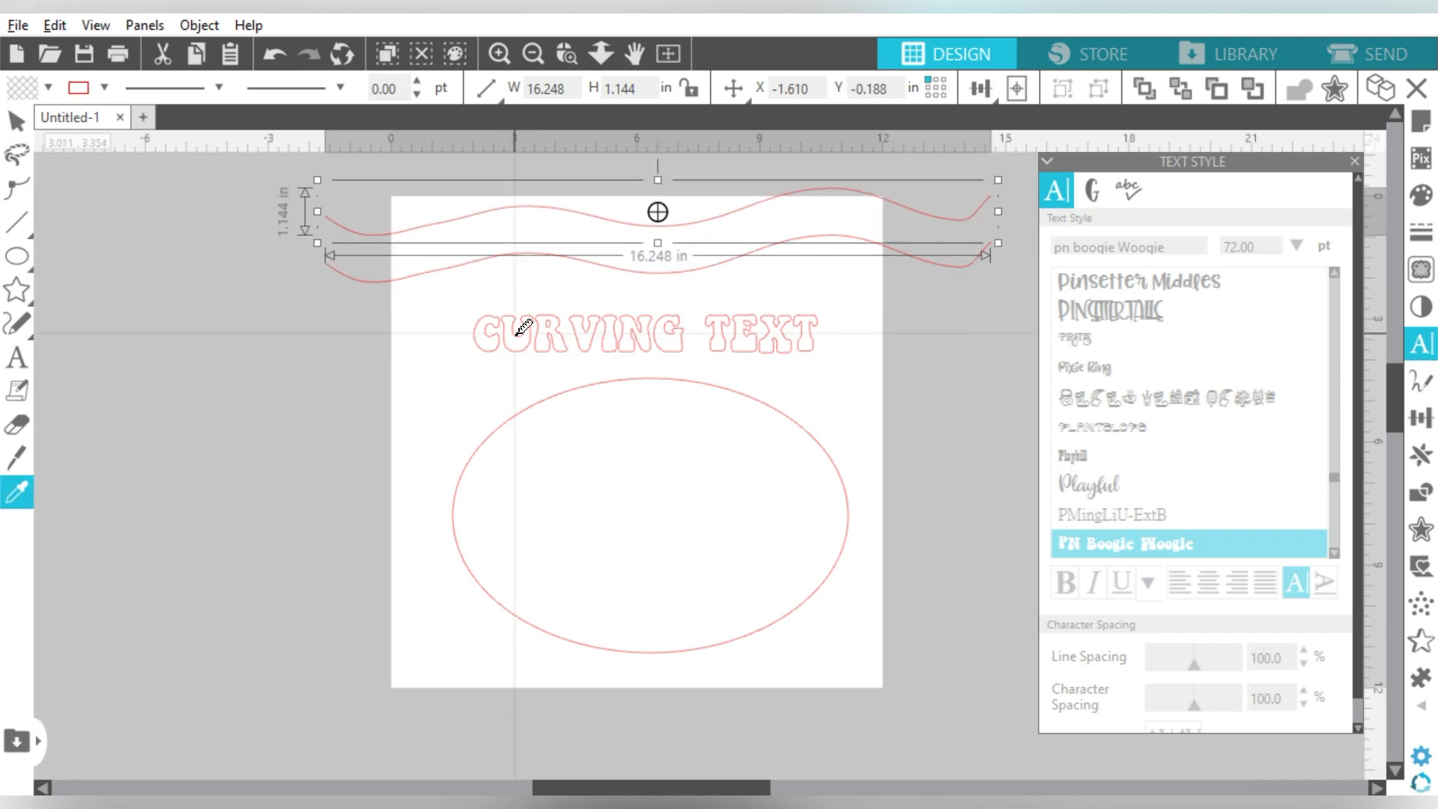
pyautogui.click(517, 346)
pyautogui.hotkey('ctrl', 'Up')
pyautogui.moveTo(542, 285); pyautogui.dragTo(545, 196)
# Step: Attach the lower CURVING TEXT to the ellipse so that it follows the upper arc
pyautogui.click(520, 334)
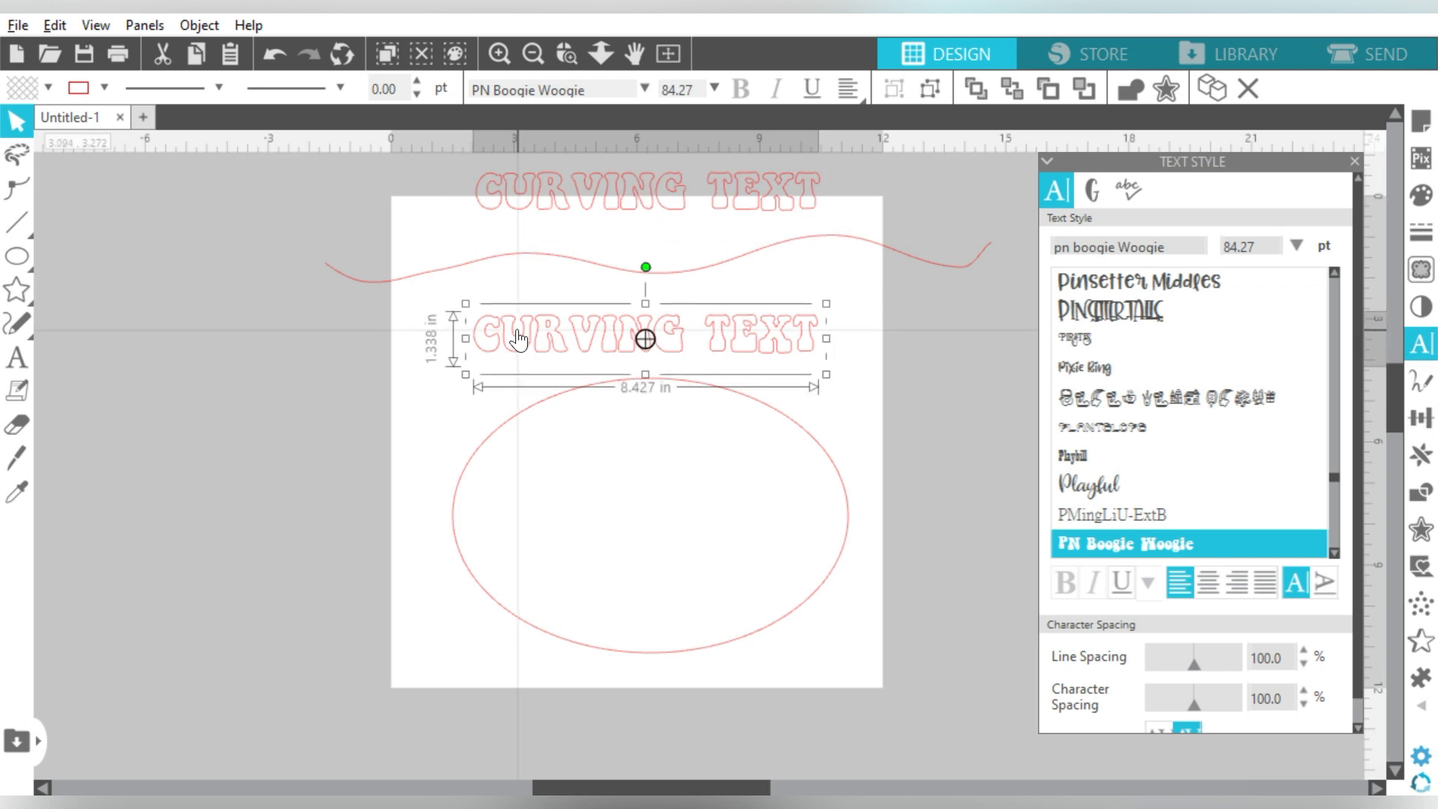
pyautogui.doubleClick(514, 339)
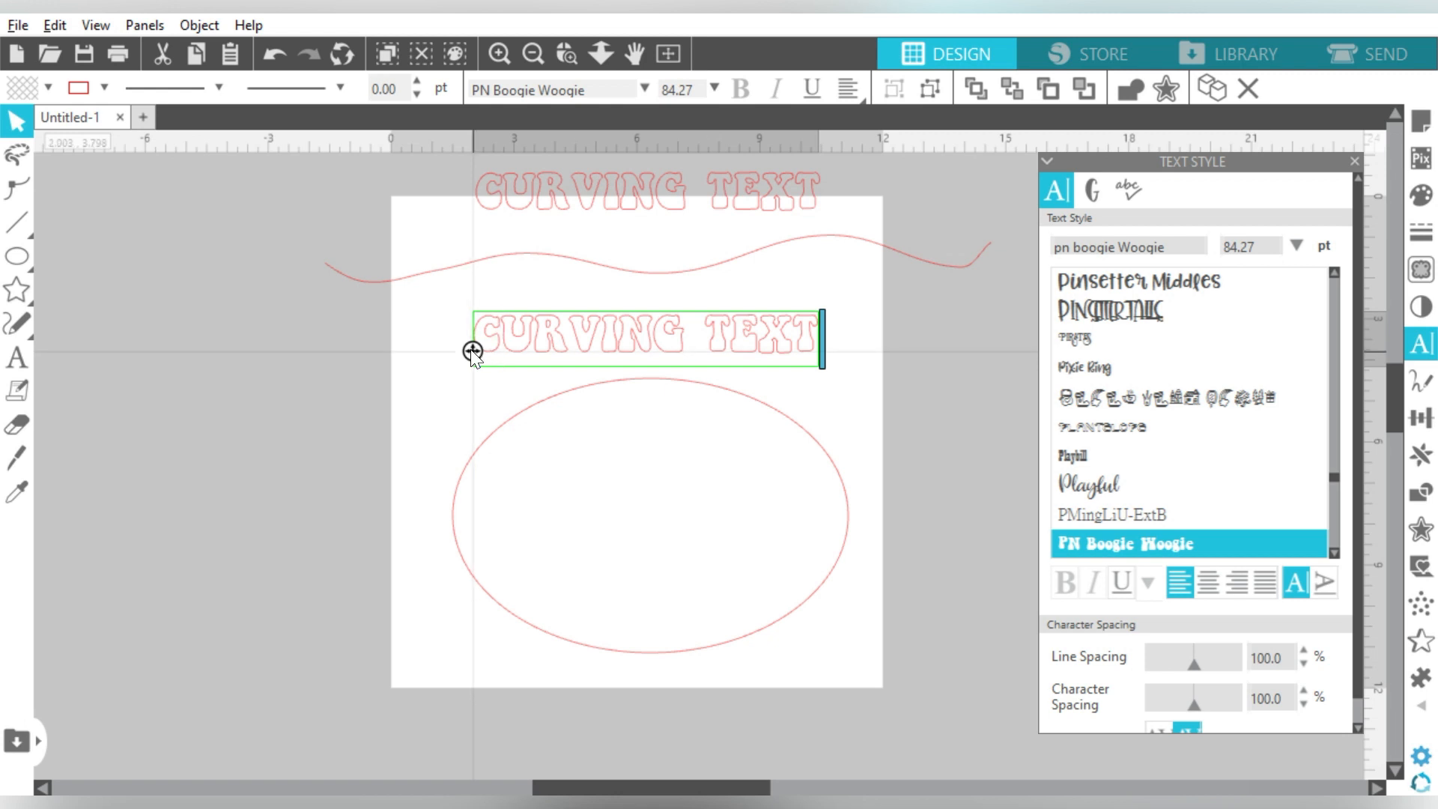
pyautogui.moveTo(473, 350)
pyautogui.mouseDown()
pyautogui.moveTo(507, 421)
pyautogui.moveTo(490, 435)
pyautogui.mouseUp()
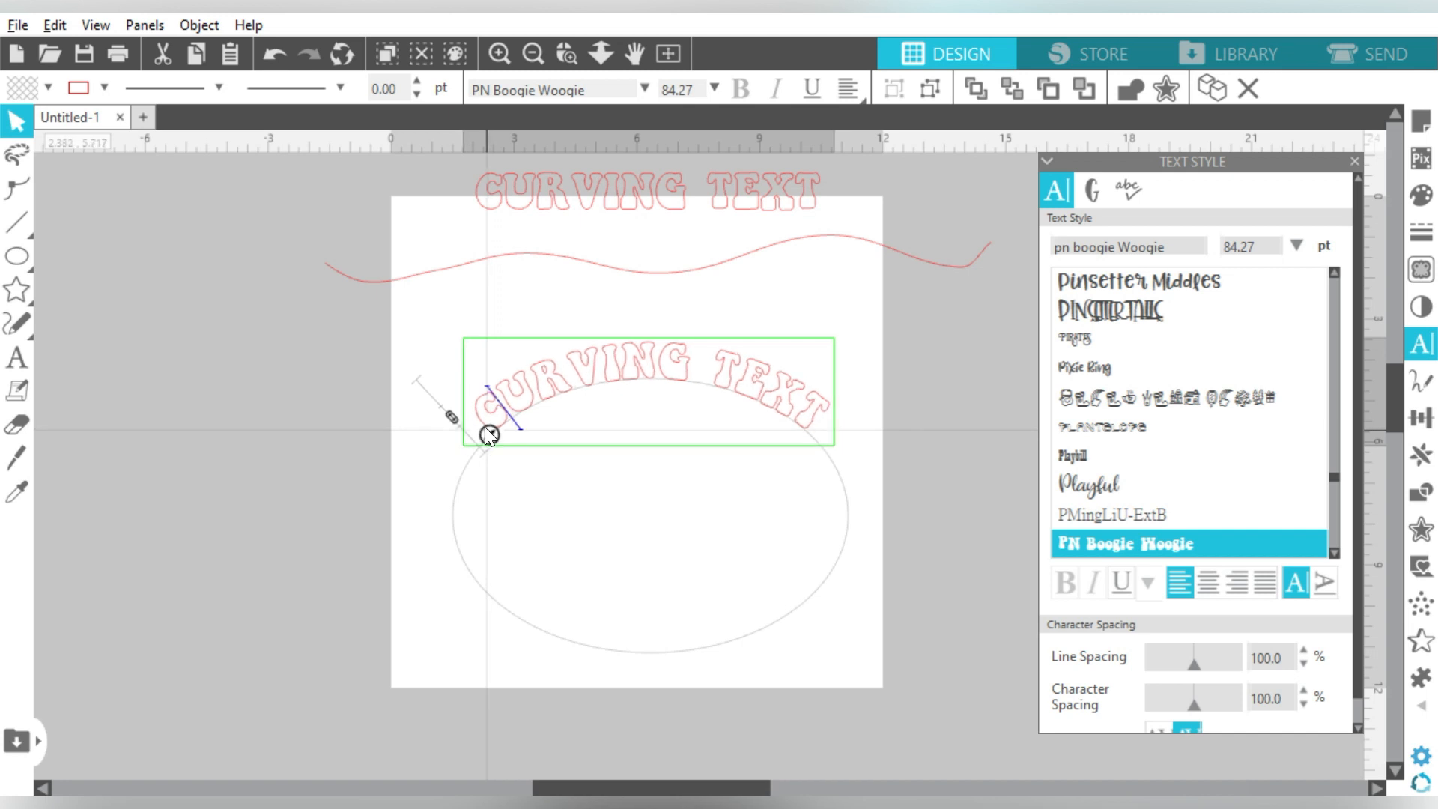
pyautogui.click(893, 397)
# Step: Slide the curved text slightly along the ellipse to adjust its starting point on the arc
pyautogui.click(751, 380)
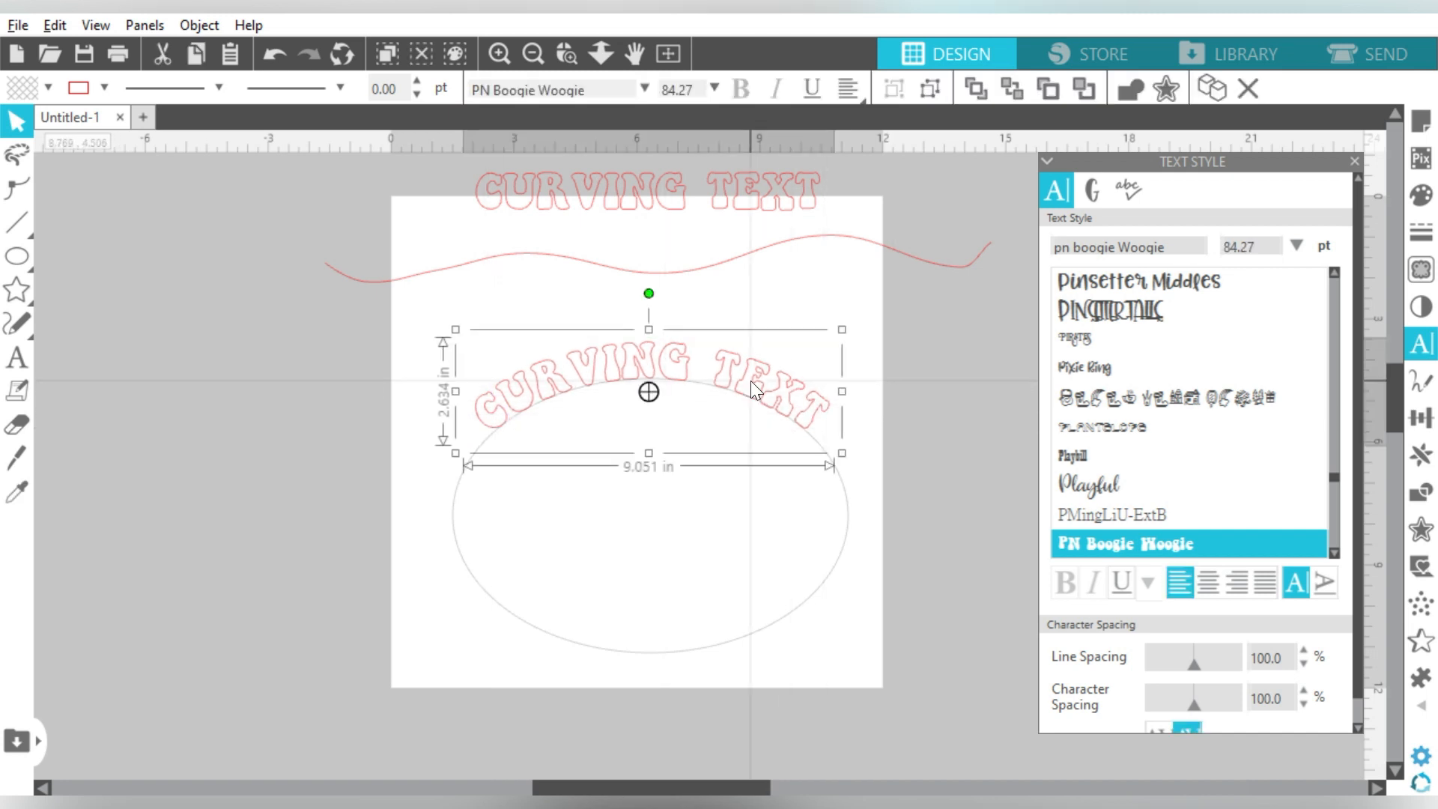
pyautogui.doubleClick(751, 381)
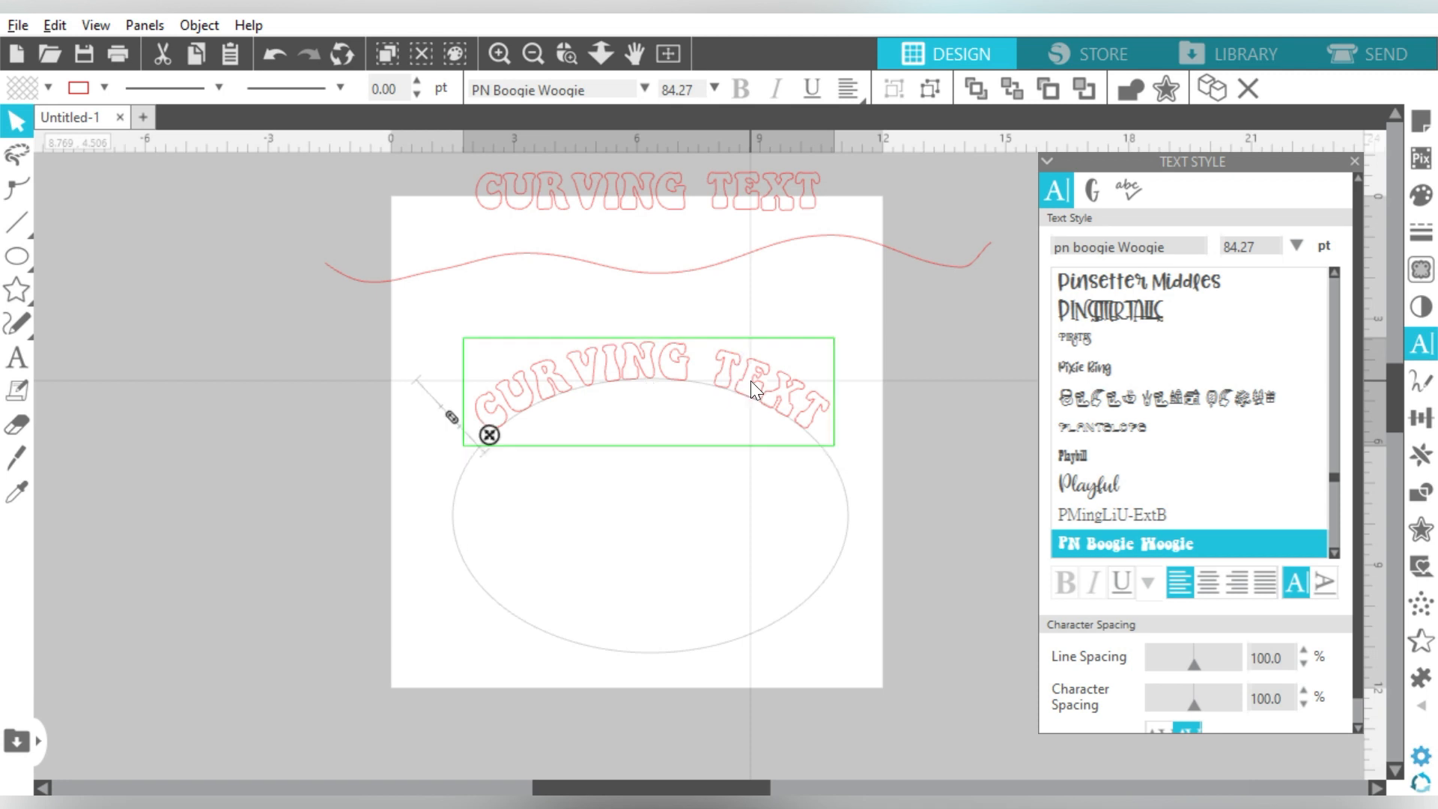
pyautogui.moveTo(499, 448)
pyautogui.mouseDown()
pyautogui.moveTo(569, 420)
pyautogui.moveTo(517, 408)
pyautogui.moveTo(462, 458)
pyautogui.moveTo(487, 442)
pyautogui.mouseUp()
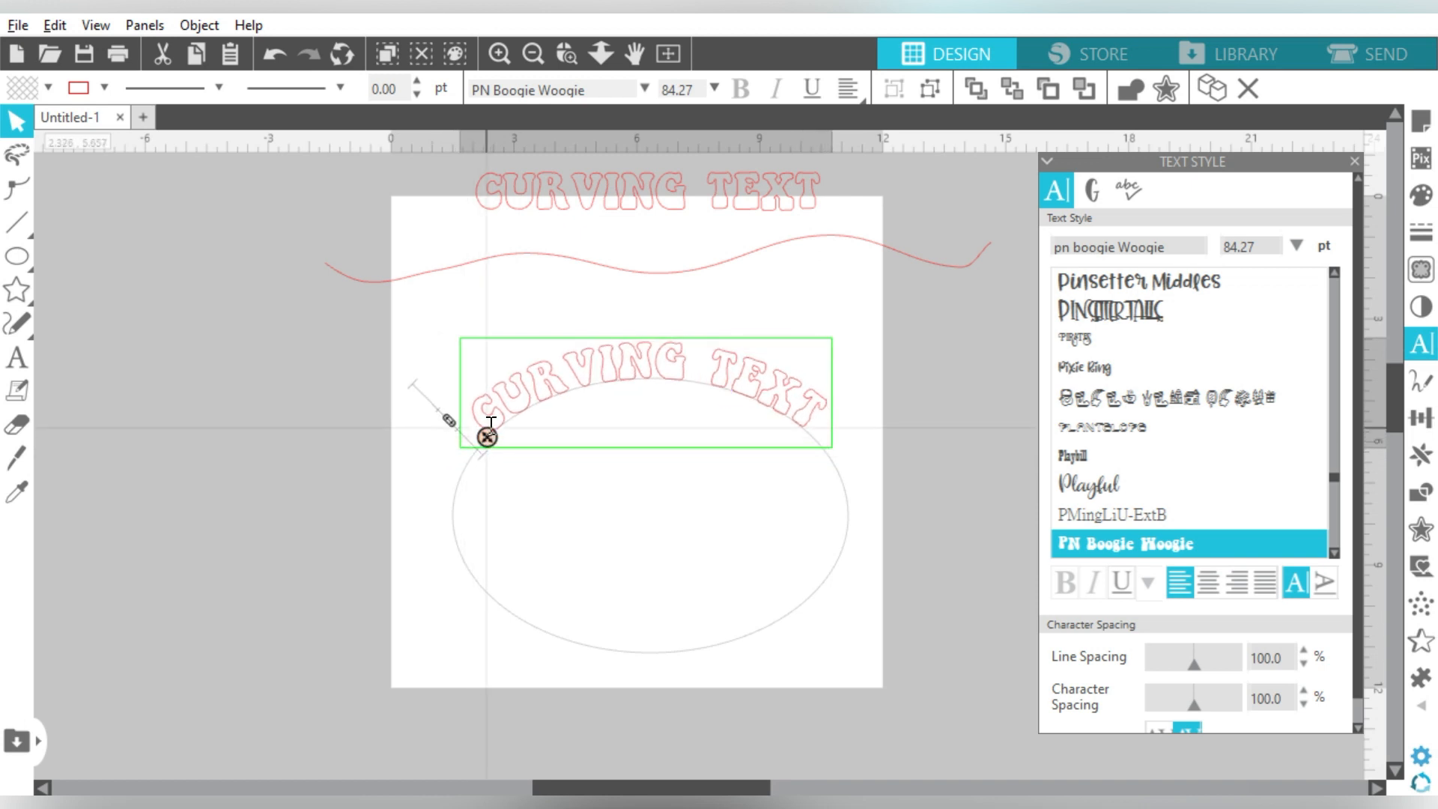
pyautogui.moveTo(455, 429)
pyautogui.mouseDown()
pyautogui.moveTo(488, 447)
pyautogui.moveTo(435, 417)
pyautogui.moveTo(448, 431)
pyautogui.mouseUp()
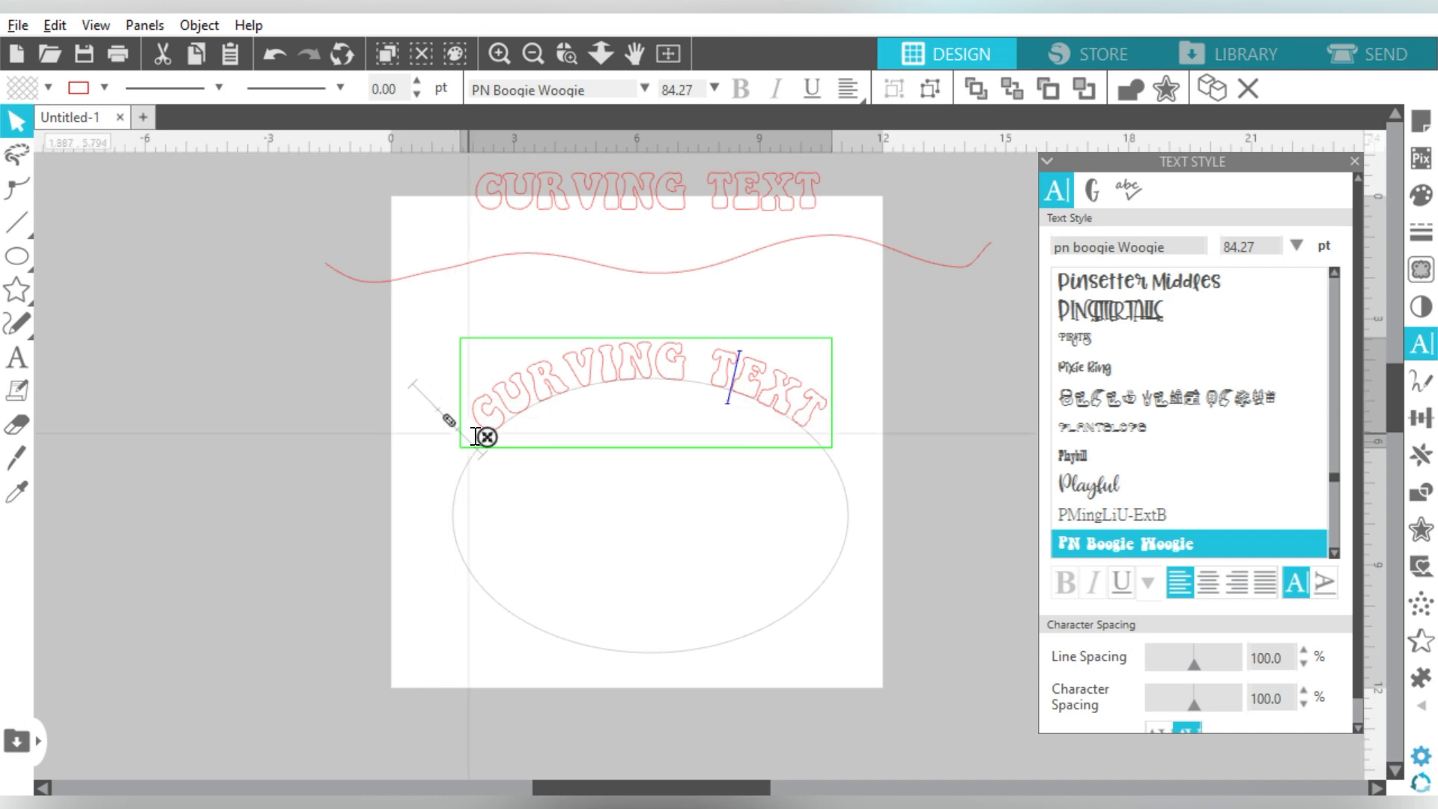
pyautogui.click(571, 488)
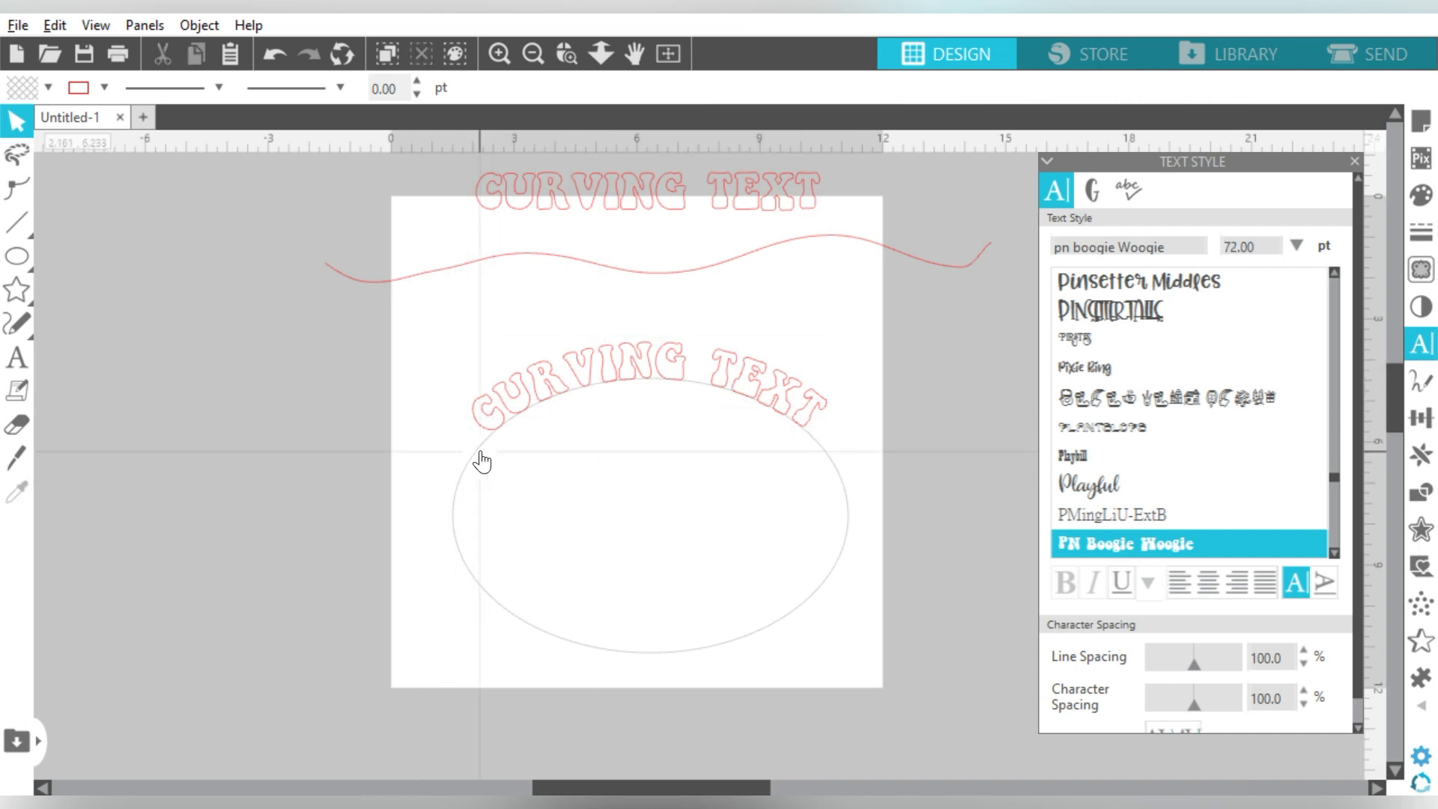
# Step: Convert the curved CURVING TEXT to a path
pyautogui.rightClick(480, 452)
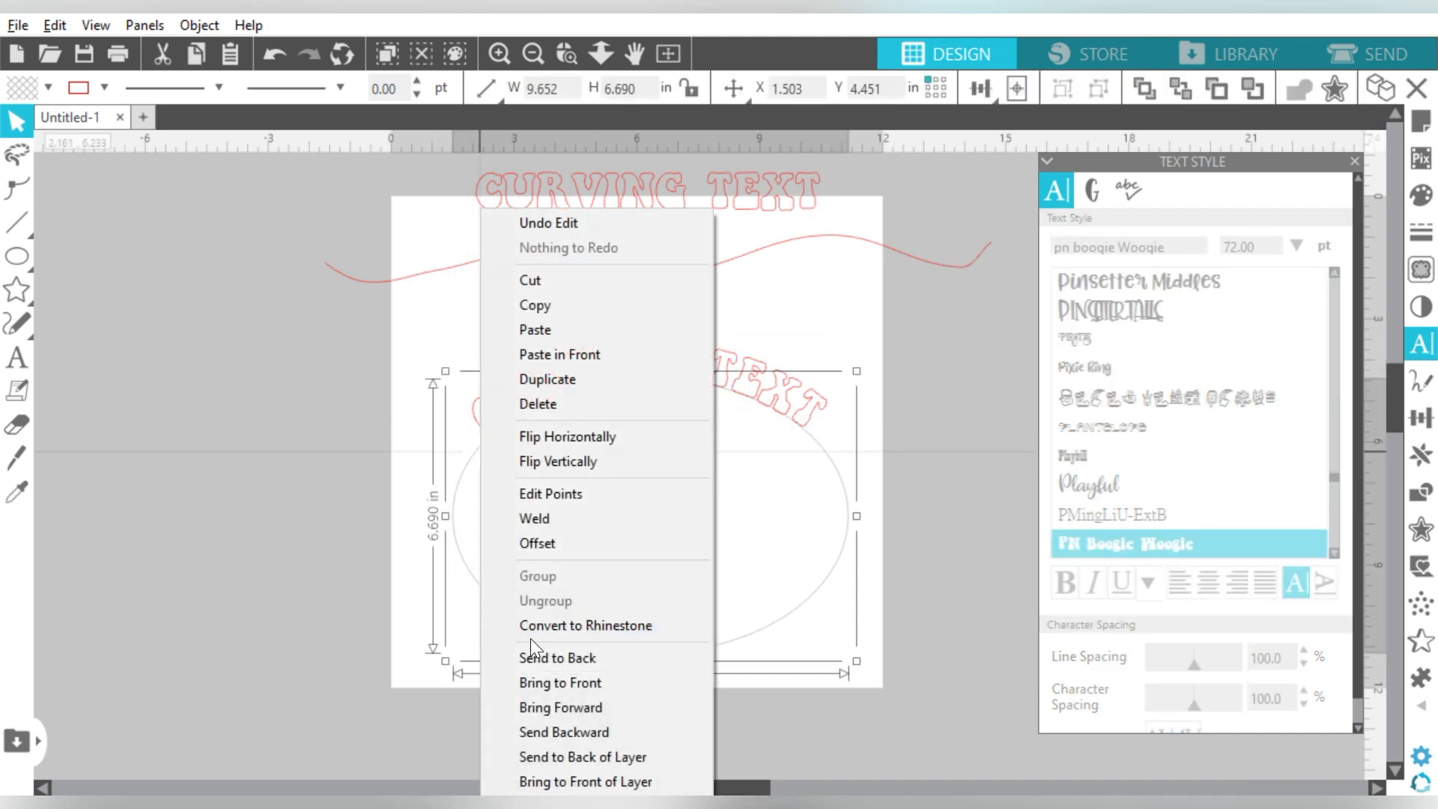
pyautogui.click(486, 426)
pyautogui.rightClick(486, 425)
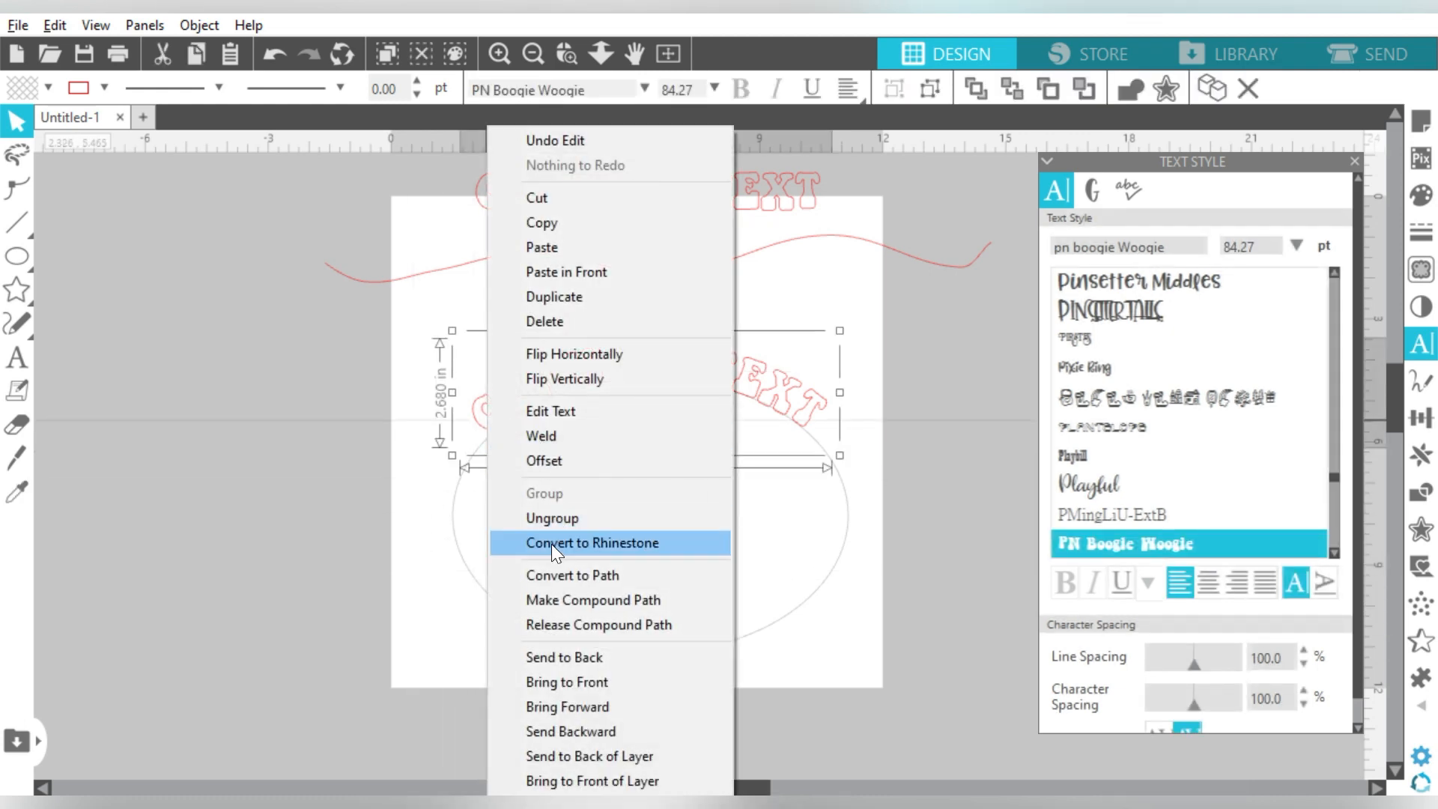
pyautogui.click(552, 568)
# Step: Delete the ellipse and shift the curved text slightly upward
pyautogui.click(472, 534)
pyautogui.click(457, 524)
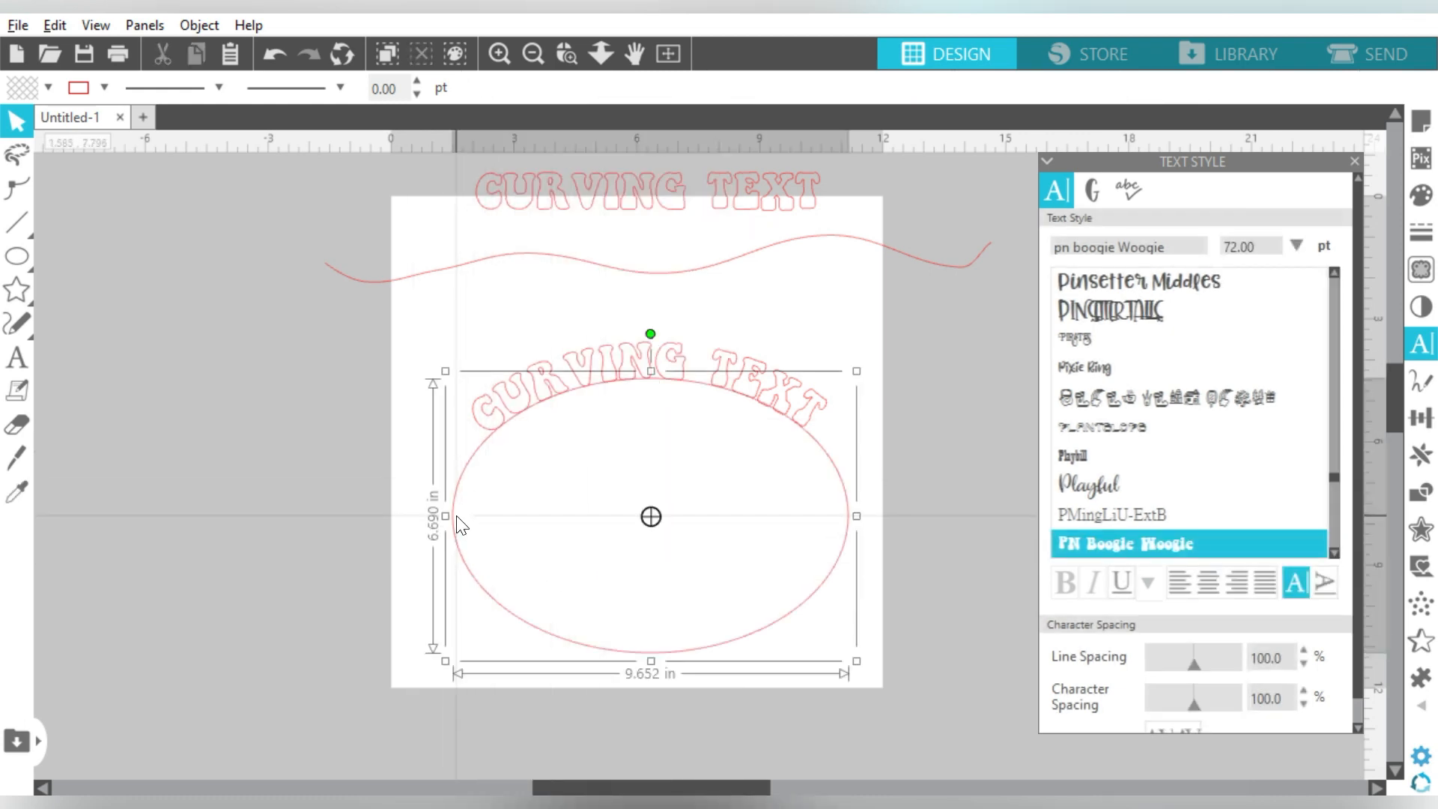
pyautogui.press('Delete')
pyautogui.moveTo(661, 362)
pyautogui.mouseDown()
pyautogui.moveTo(586, 358)
pyautogui.moveTo(779, 345)
pyautogui.moveTo(649, 344)
pyautogui.mouseUp()
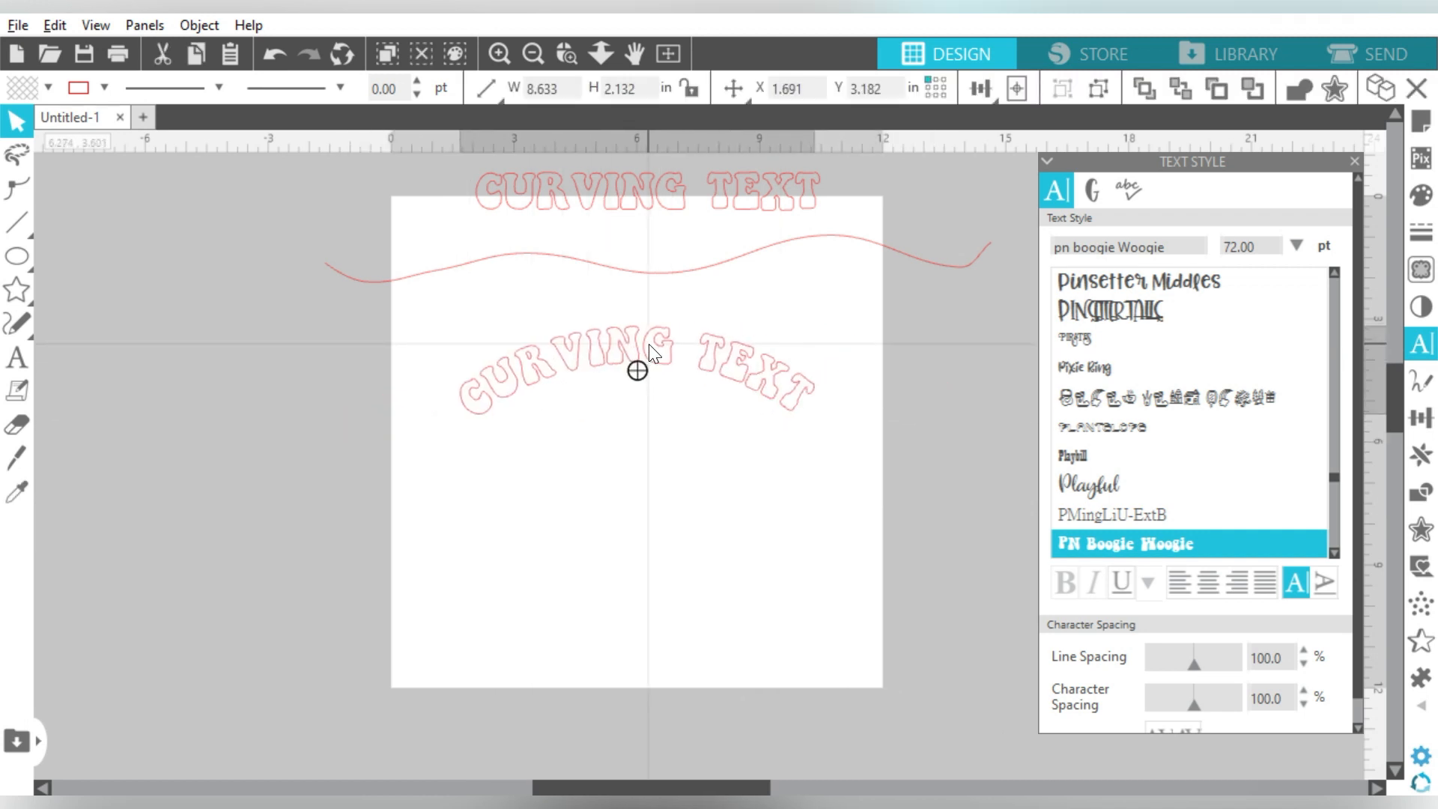
pyautogui.click(650, 352)
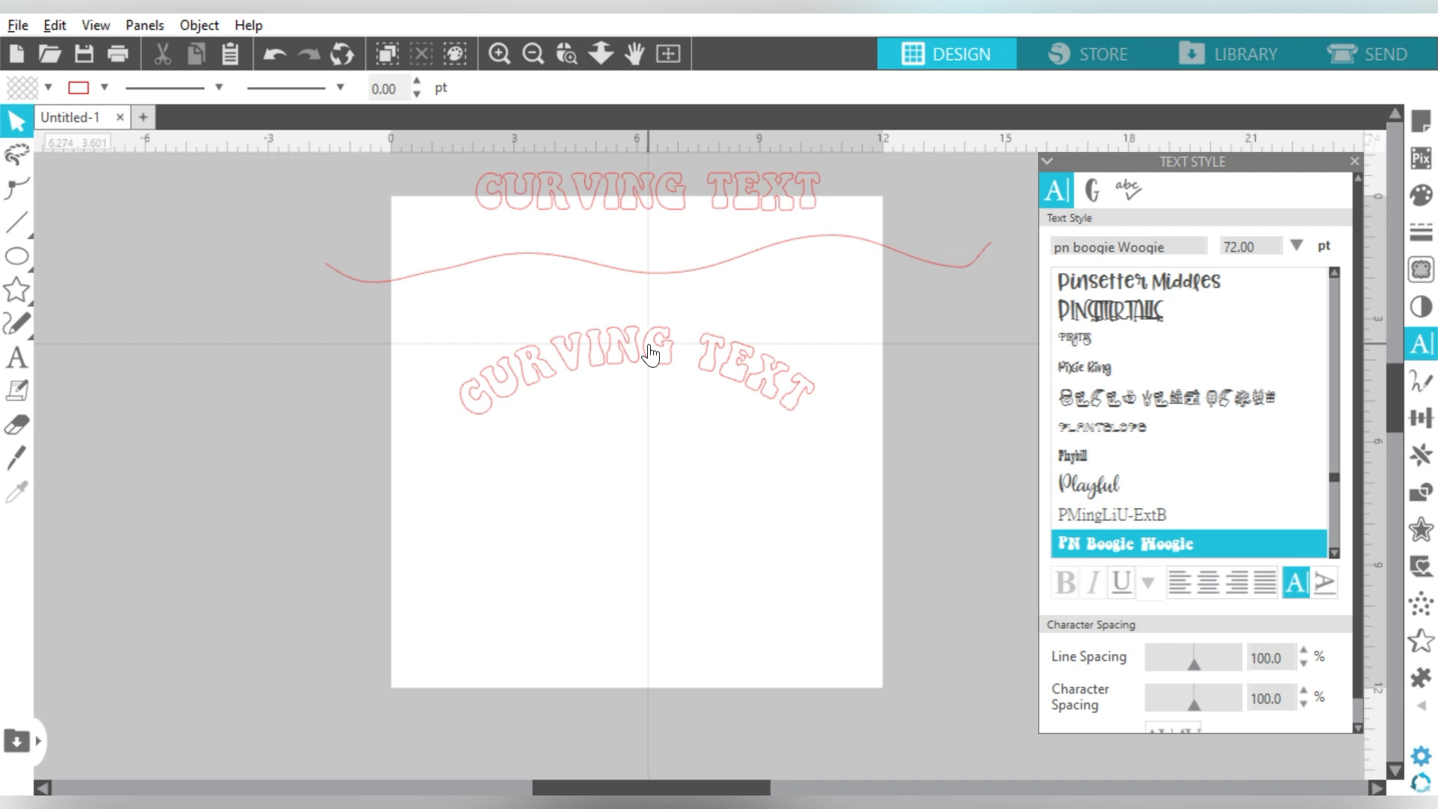
pyautogui.click(651, 354)
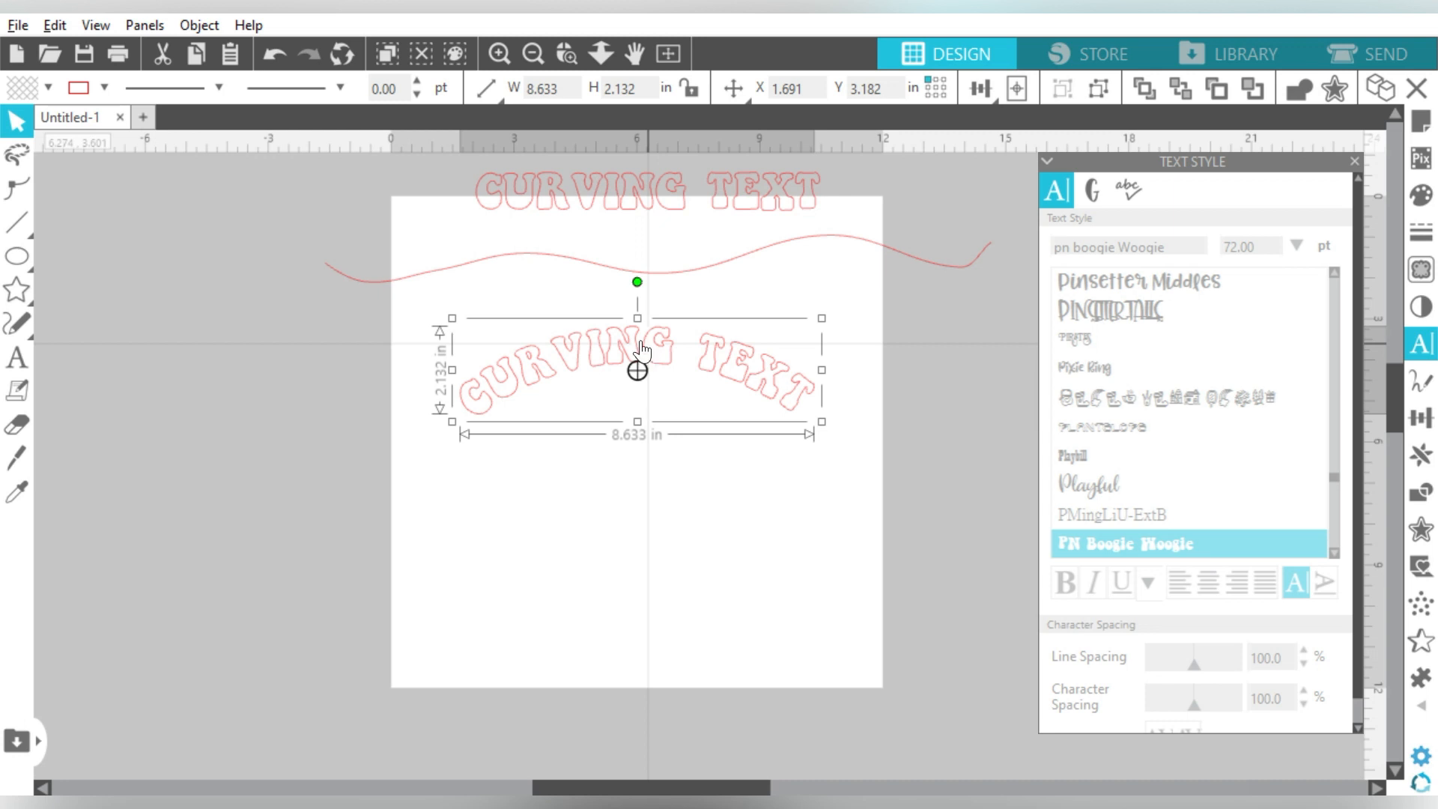
# Step: Replace the wording of the straight text above the wavy line with "WAVY LINE TEXT"
pyautogui.doubleClick(506, 196)
pyautogui.hotkey('ctrl', 'a')
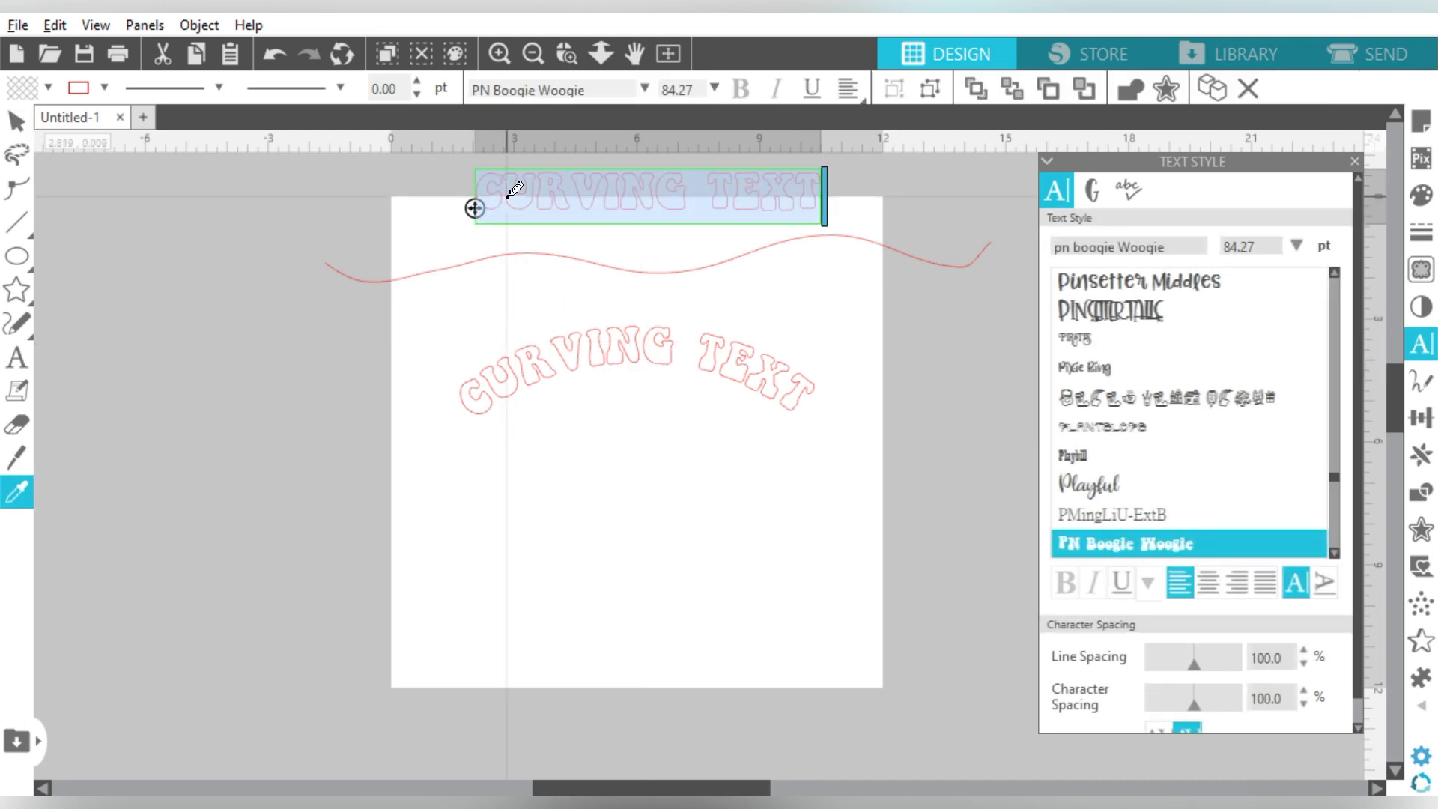
pyautogui.write('WAVY LINE TEXT')
pyautogui.click(440, 189)
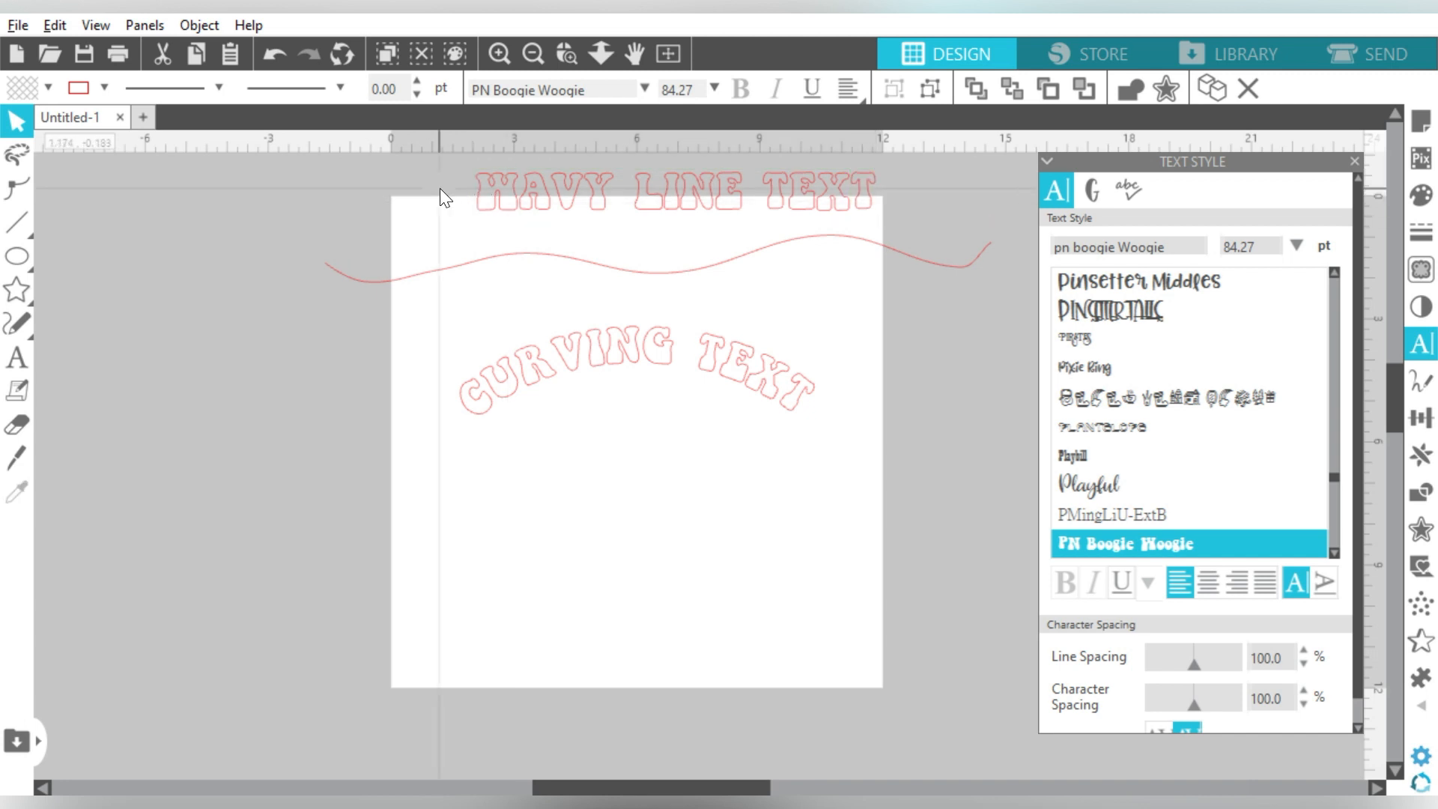
# Step: Attach WAVY LINE TEXT to the wavy line, starting near the page's left edge
pyautogui.click(476, 209)
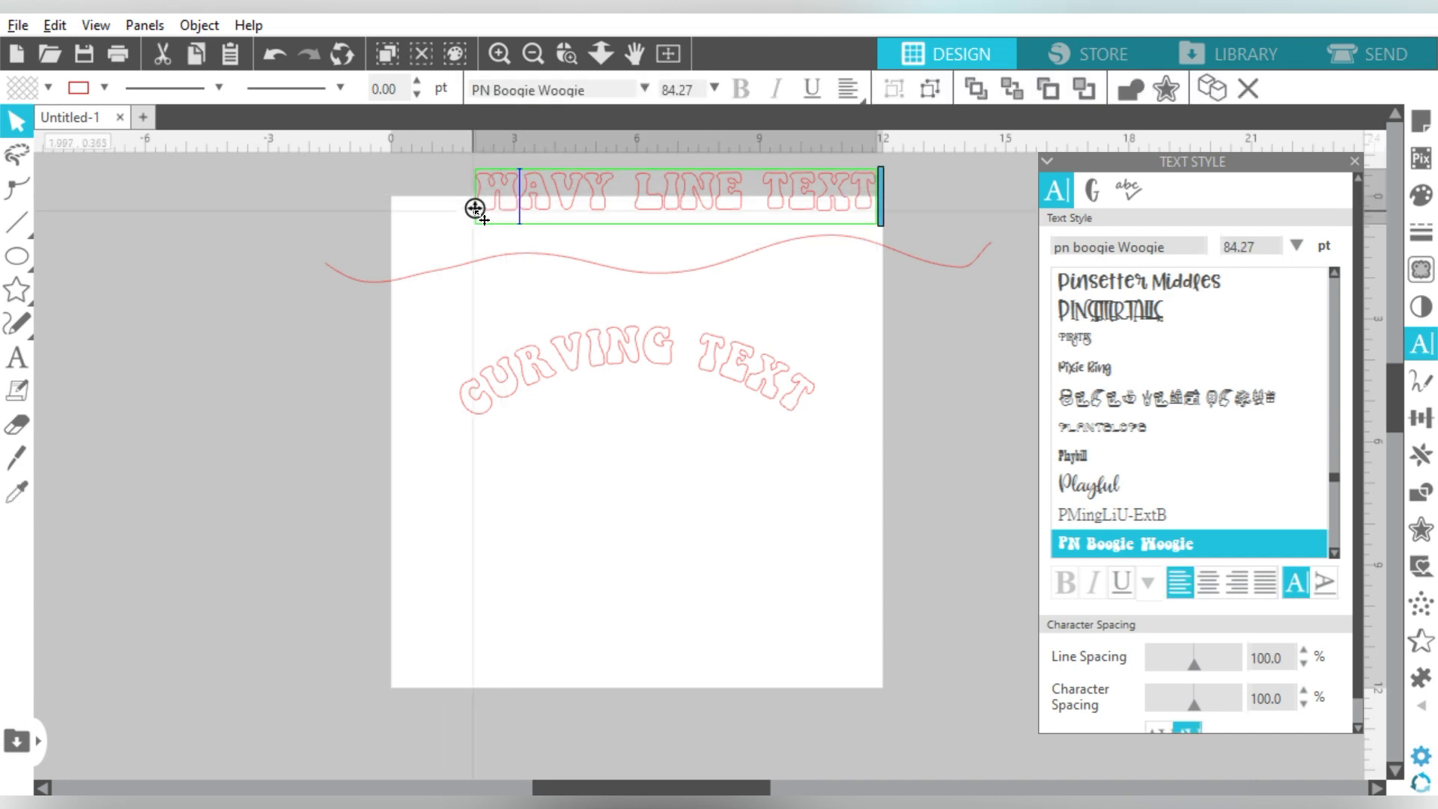
pyautogui.moveTo(475, 209)
pyautogui.mouseDown()
pyautogui.moveTo(460, 262)
pyautogui.moveTo(510, 253)
pyautogui.moveTo(536, 287)
pyautogui.moveTo(388, 281)
pyautogui.moveTo(402, 285)
pyautogui.mouseUp()
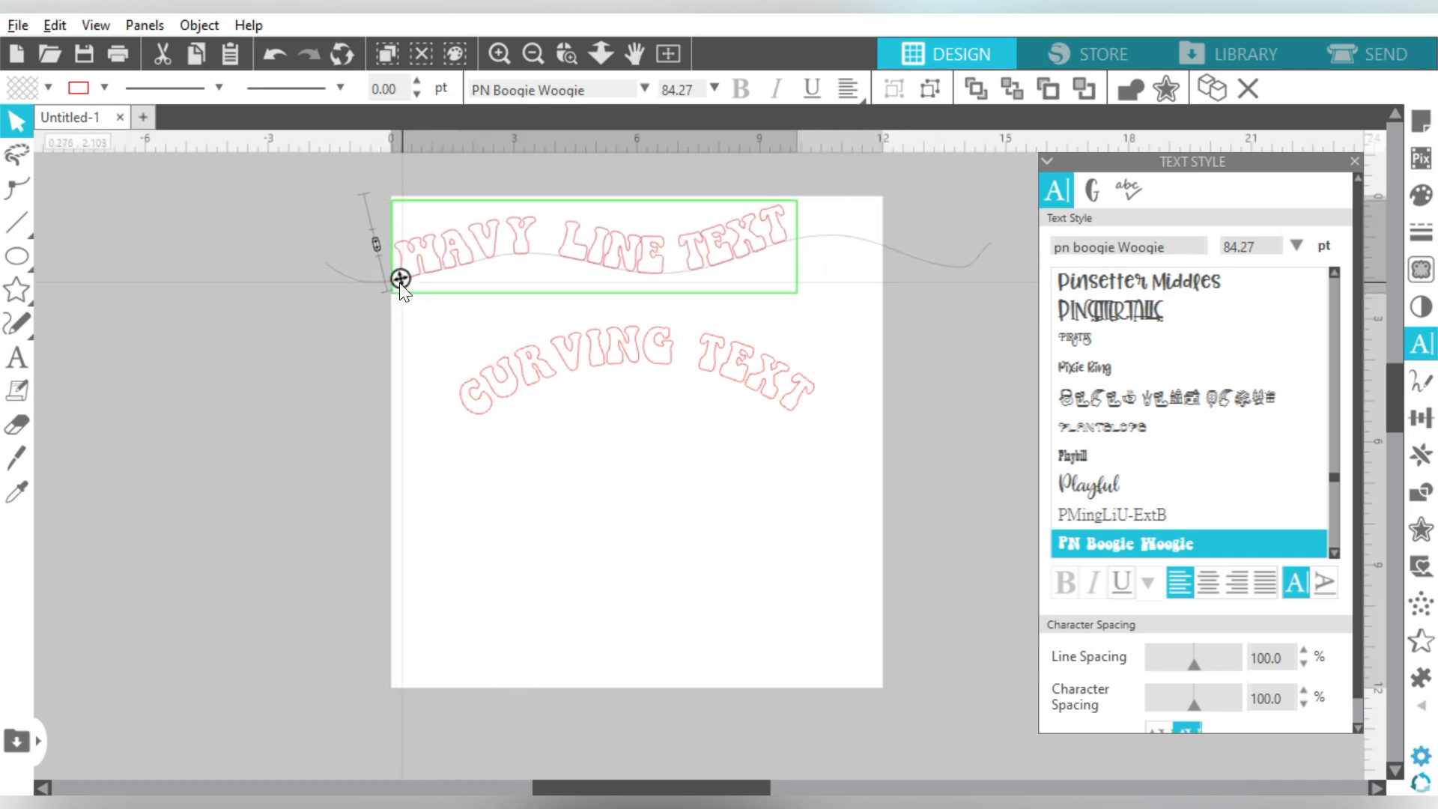
pyautogui.click(921, 344)
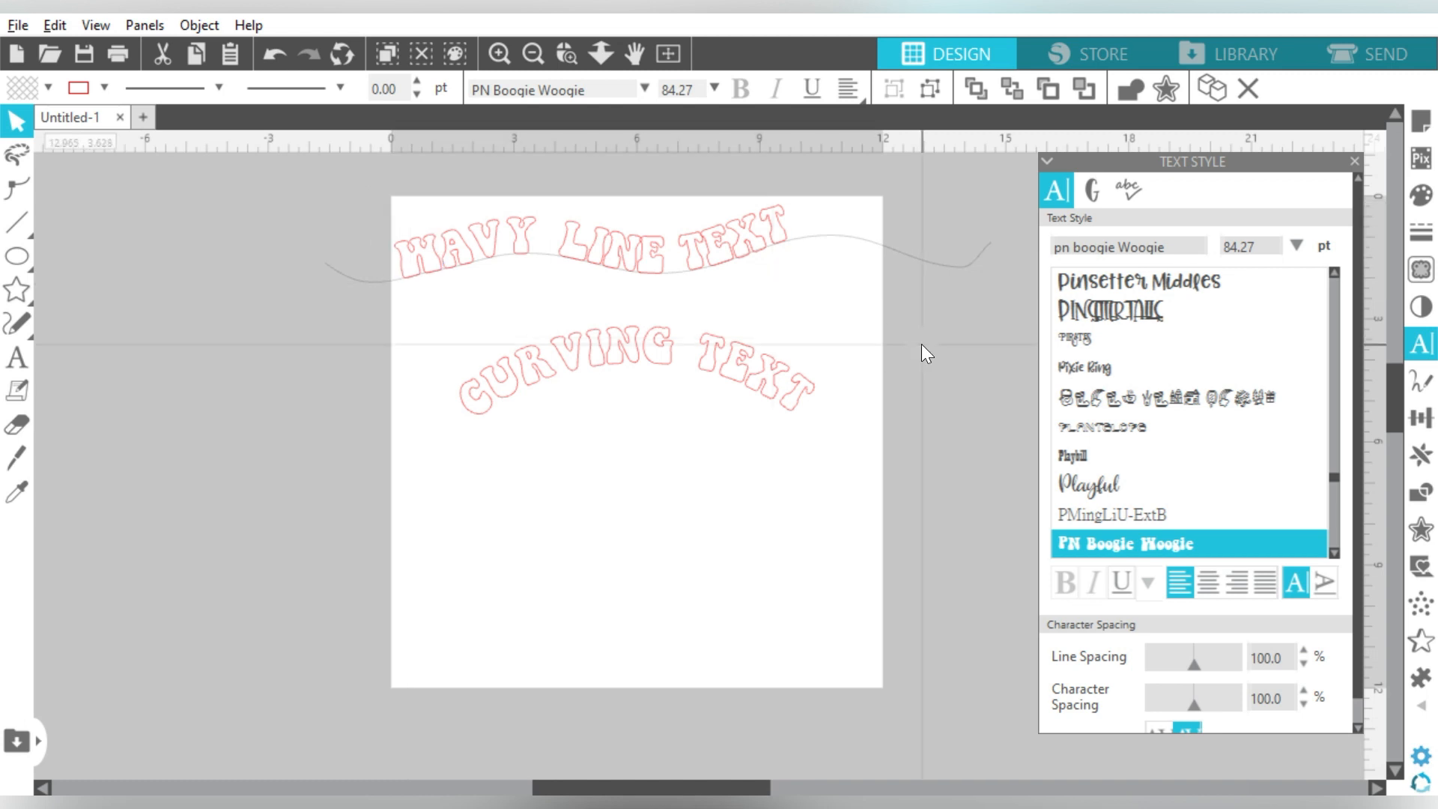
# Step: Increase the character spacing of WAVY LINE TEXT to 130%
pyautogui.click(773, 217)
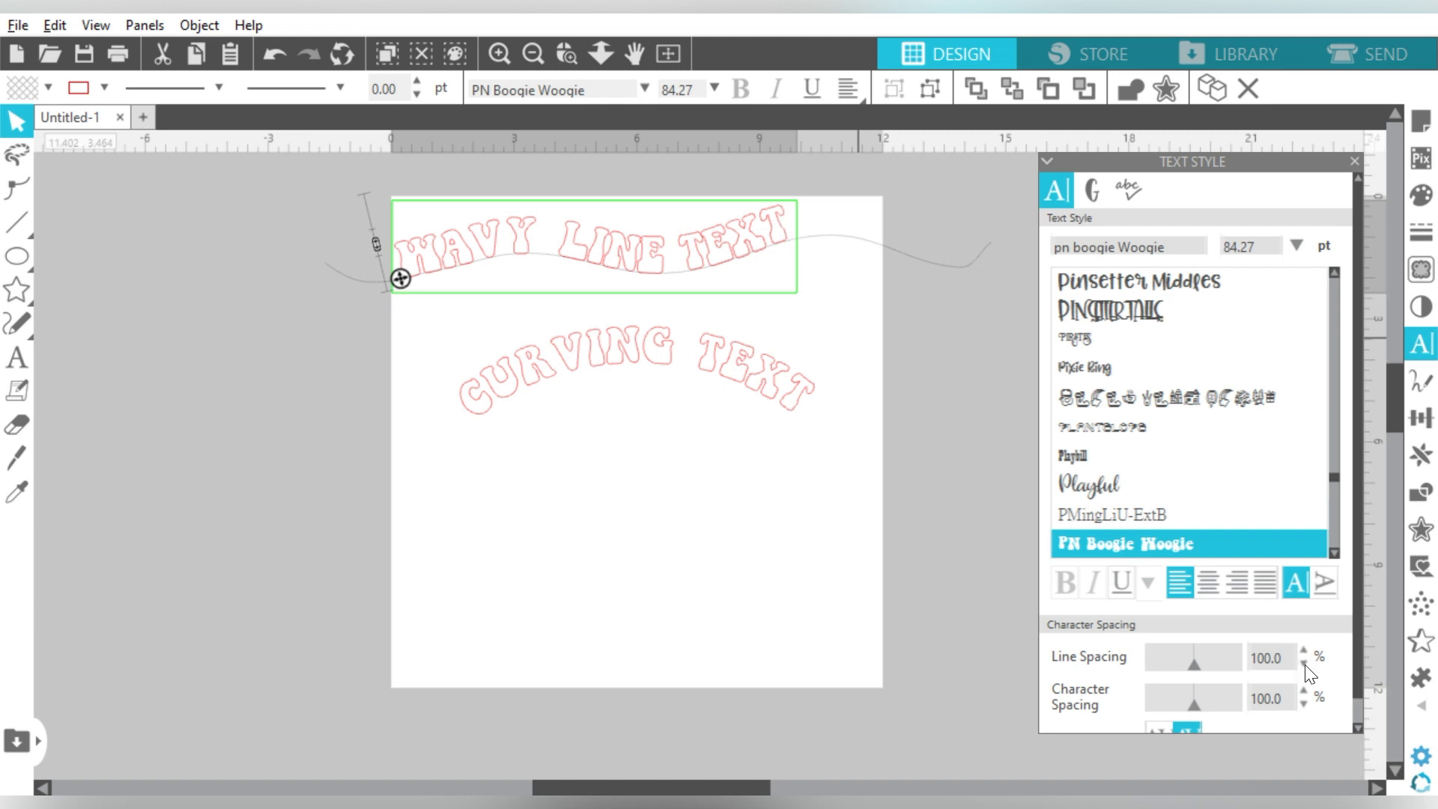
pyautogui.click(1305, 693)
pyautogui.click(1305, 693)
pyautogui.click(1305, 692)
pyautogui.click(1306, 692)
pyautogui.click(1306, 693)
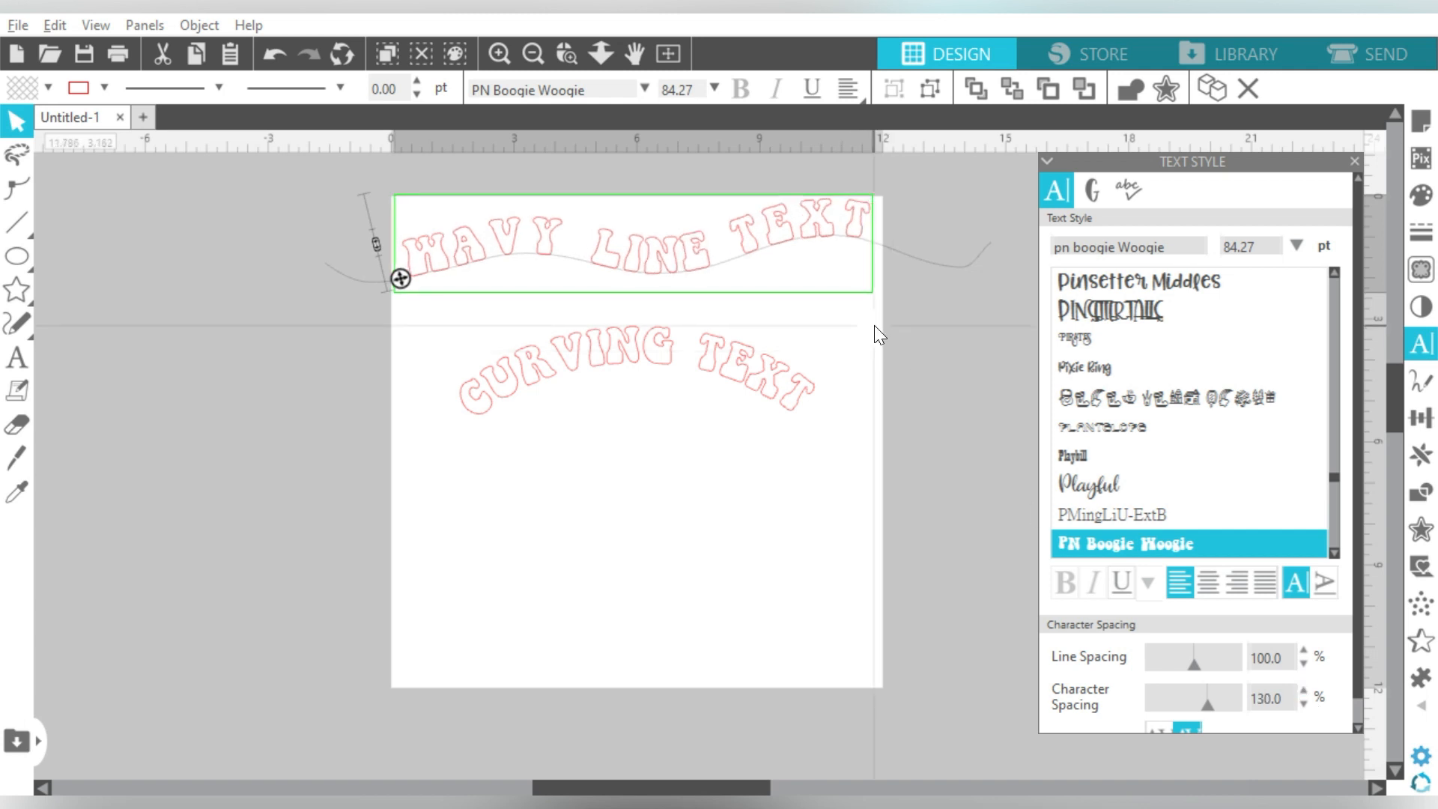
pyautogui.click(851, 219)
pyautogui.click(828, 465)
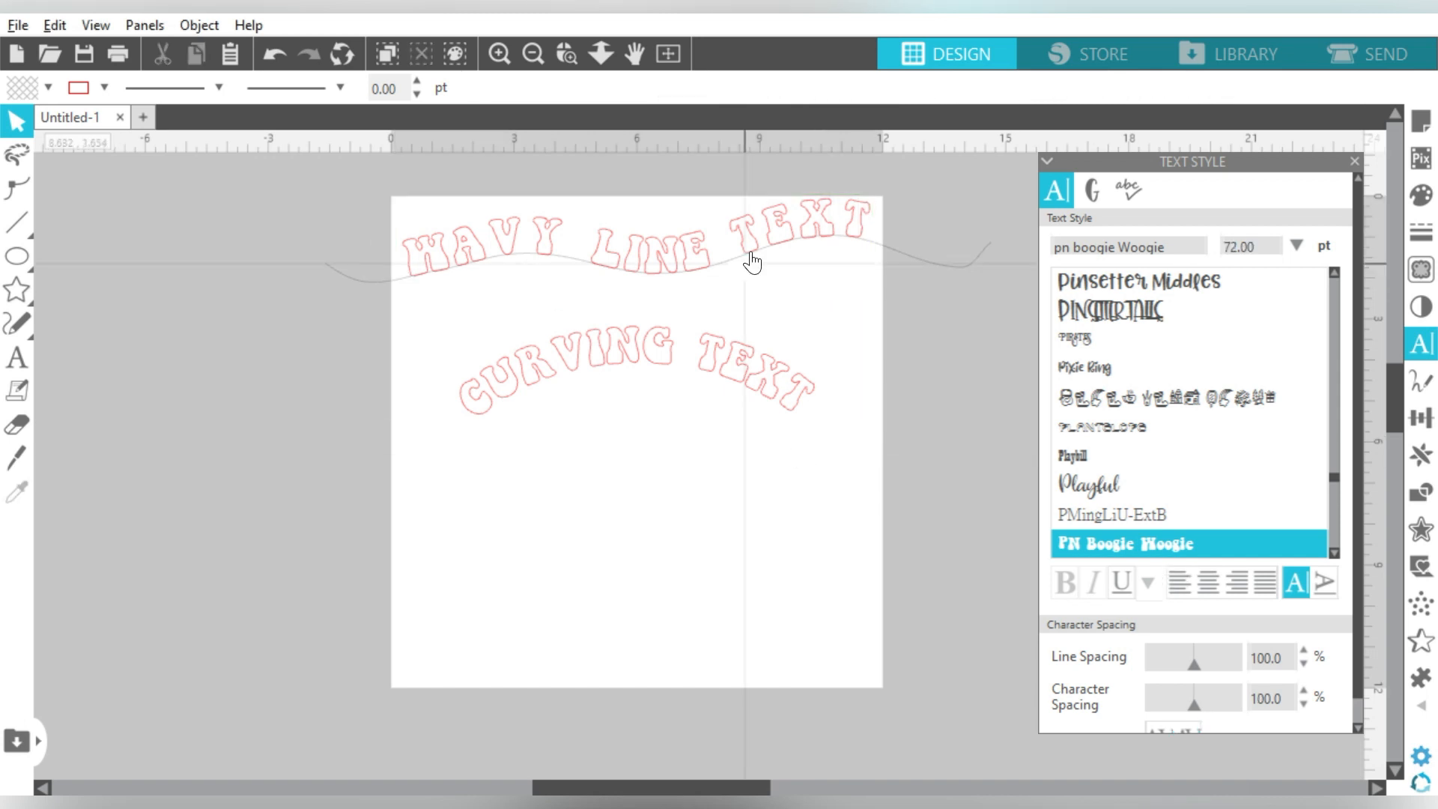
# Step: Reset the character spacing of WAVY LINE TEXT to 100%
pyautogui.click(751, 227)
pyautogui.click(1305, 705)
pyautogui.click(1304, 705)
pyautogui.click(1304, 705)
pyautogui.click(1304, 705)
pyautogui.click(1304, 704)
pyautogui.click(1304, 705)
pyautogui.click(1304, 705)
pyautogui.click(1304, 705)
pyautogui.click(1304, 704)
pyautogui.click(1304, 705)
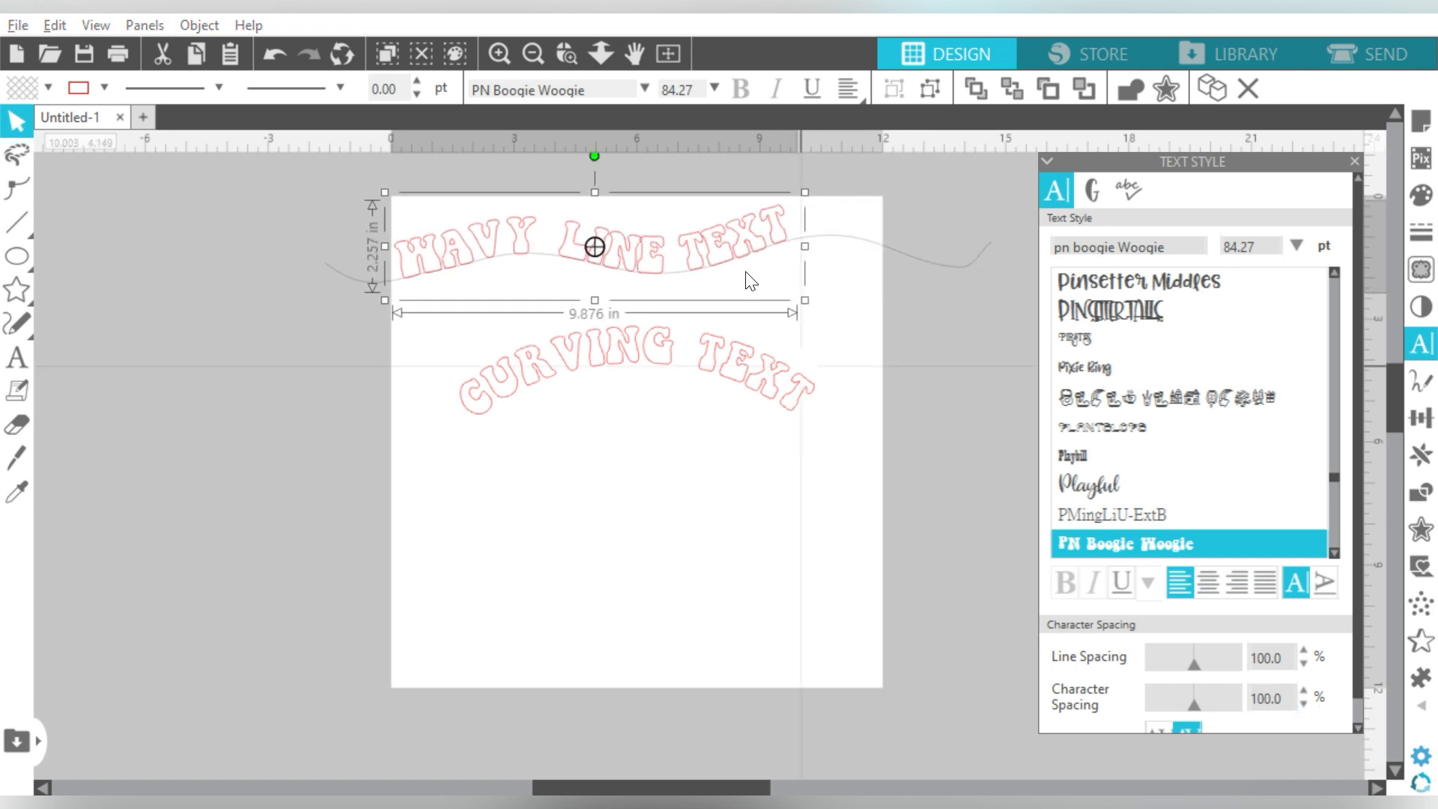
# Step: Weld WAVY LINE TEXT to detach it from its guide and delete the wavy line
pyautogui.rightClick(728, 233)
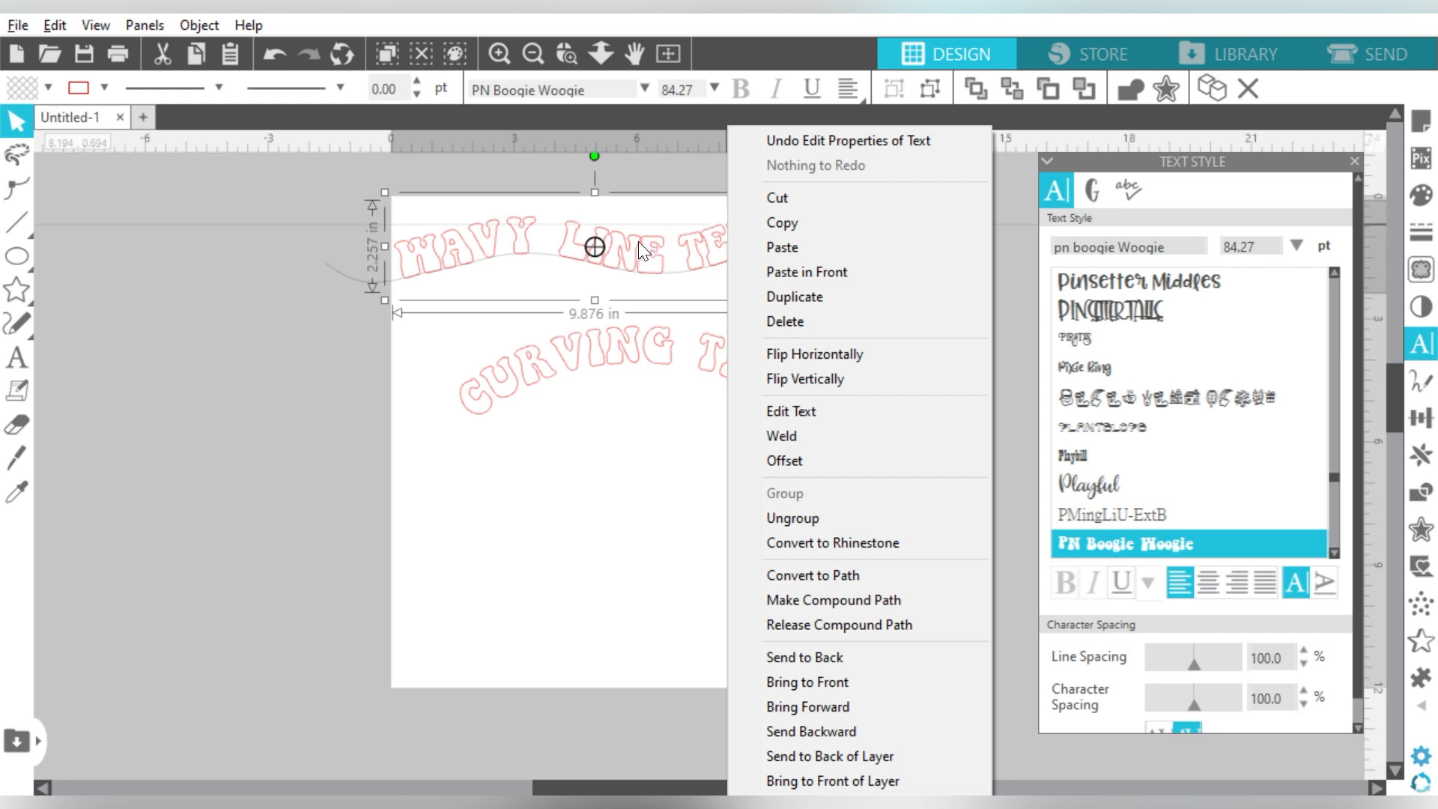
pyautogui.click(847, 438)
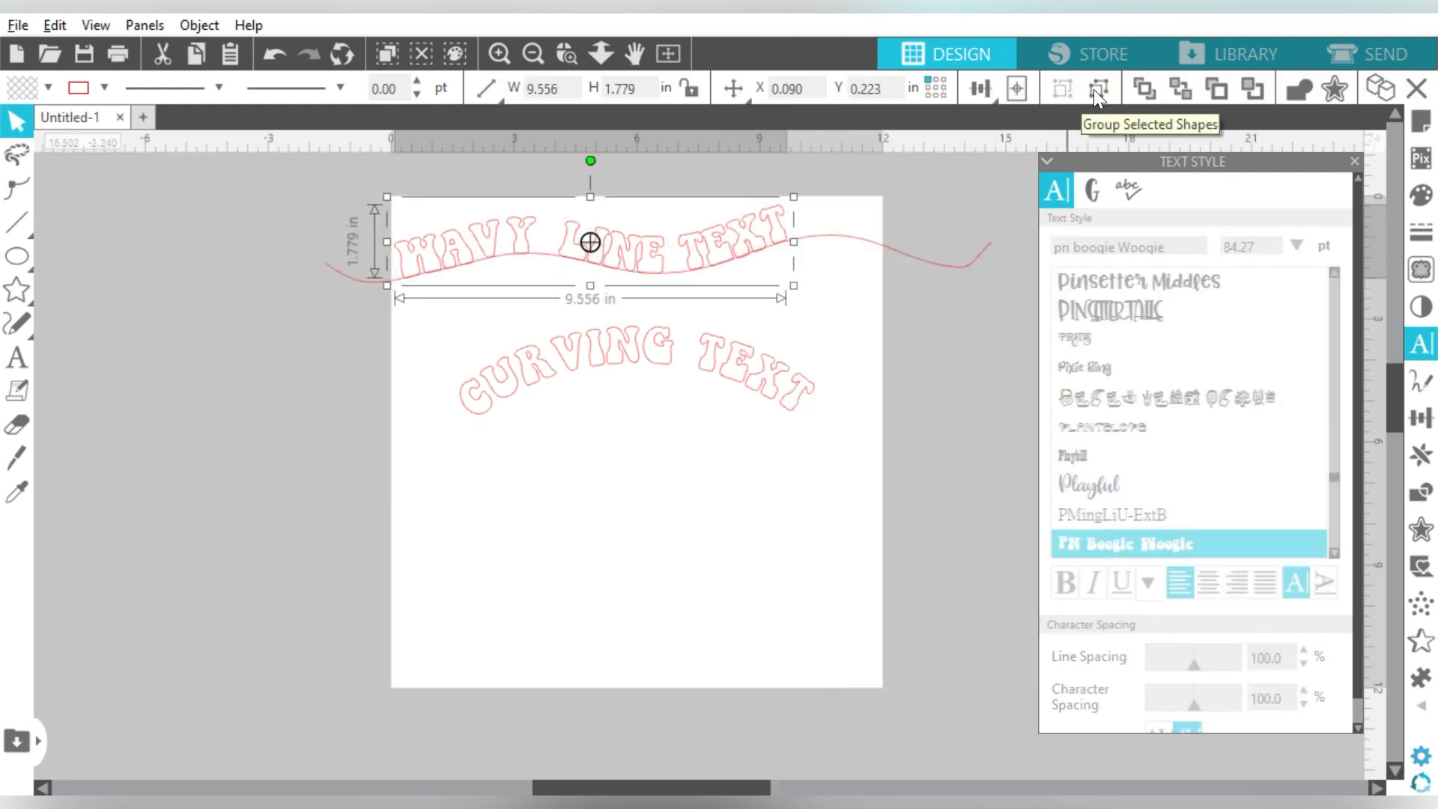
pyautogui.keyDown('shift'); pyautogui.click(879, 243); pyautogui.keyUp('shift')
pyautogui.press('Delete')
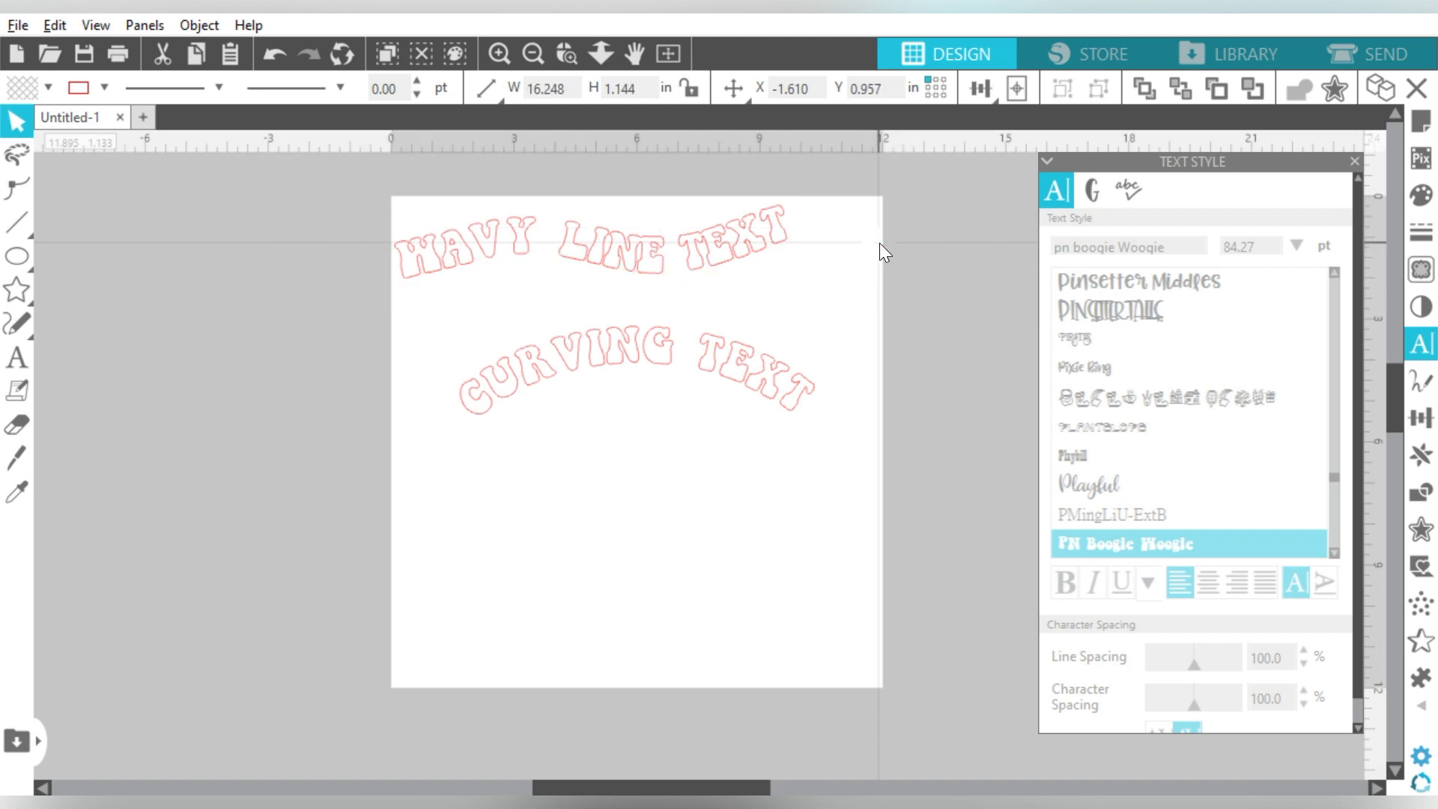
# Step: Move WAVY LINE TEXT to about X 1.24 in, Y 0.33 in, roughly centred across the page
pyautogui.click(745, 238)
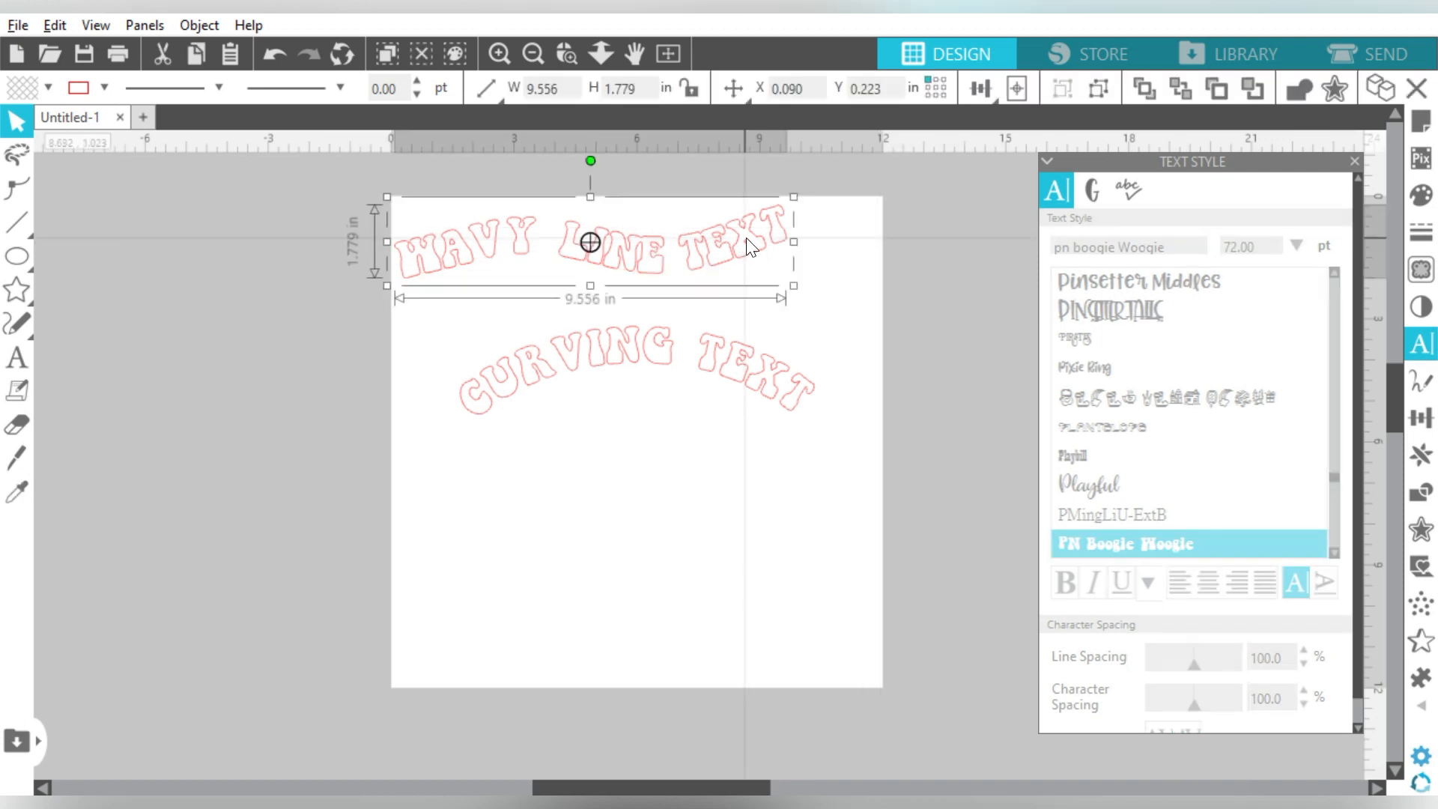
pyautogui.moveTo(729, 243); pyautogui.dragTo(779, 248)
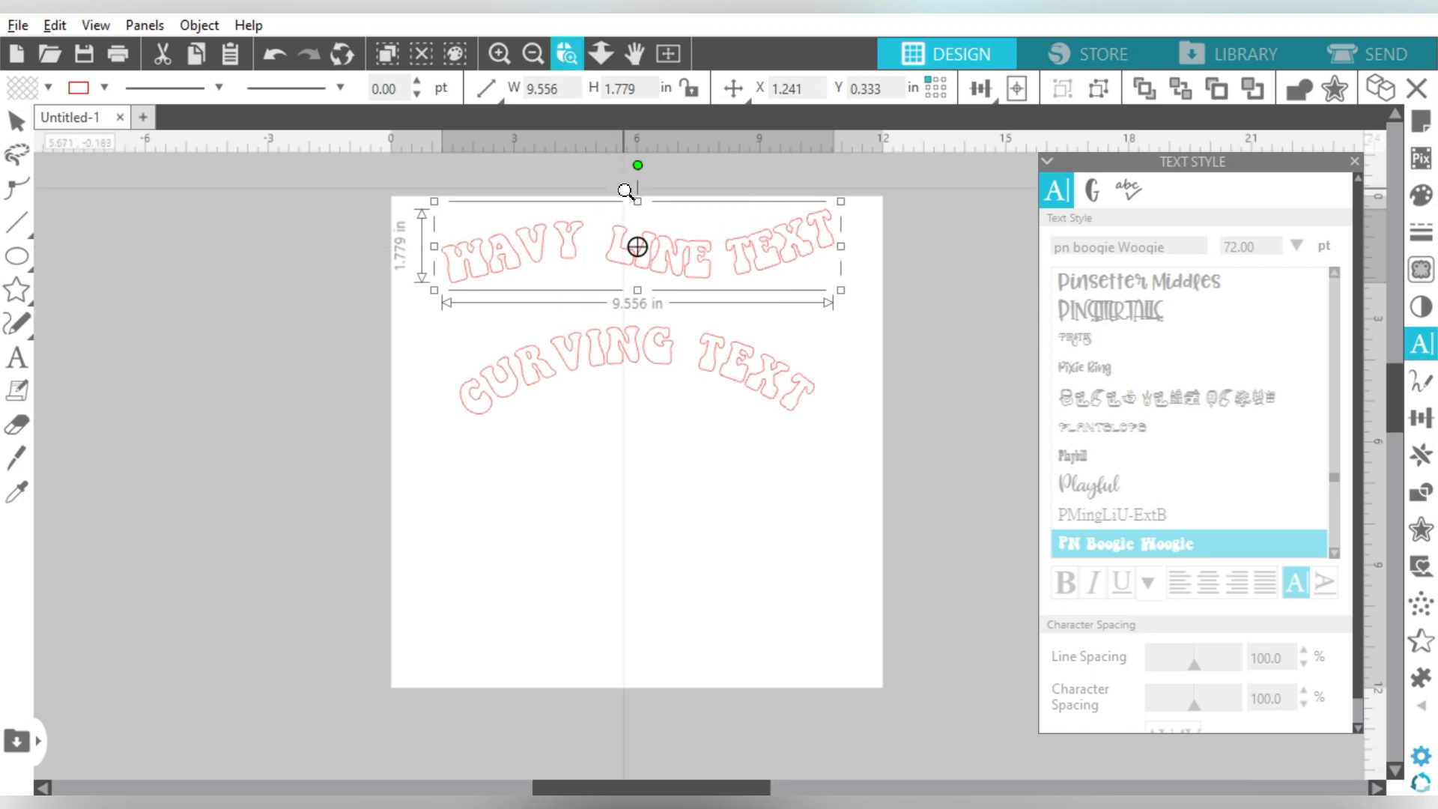
pyautogui.scroll(3, 779, 311)
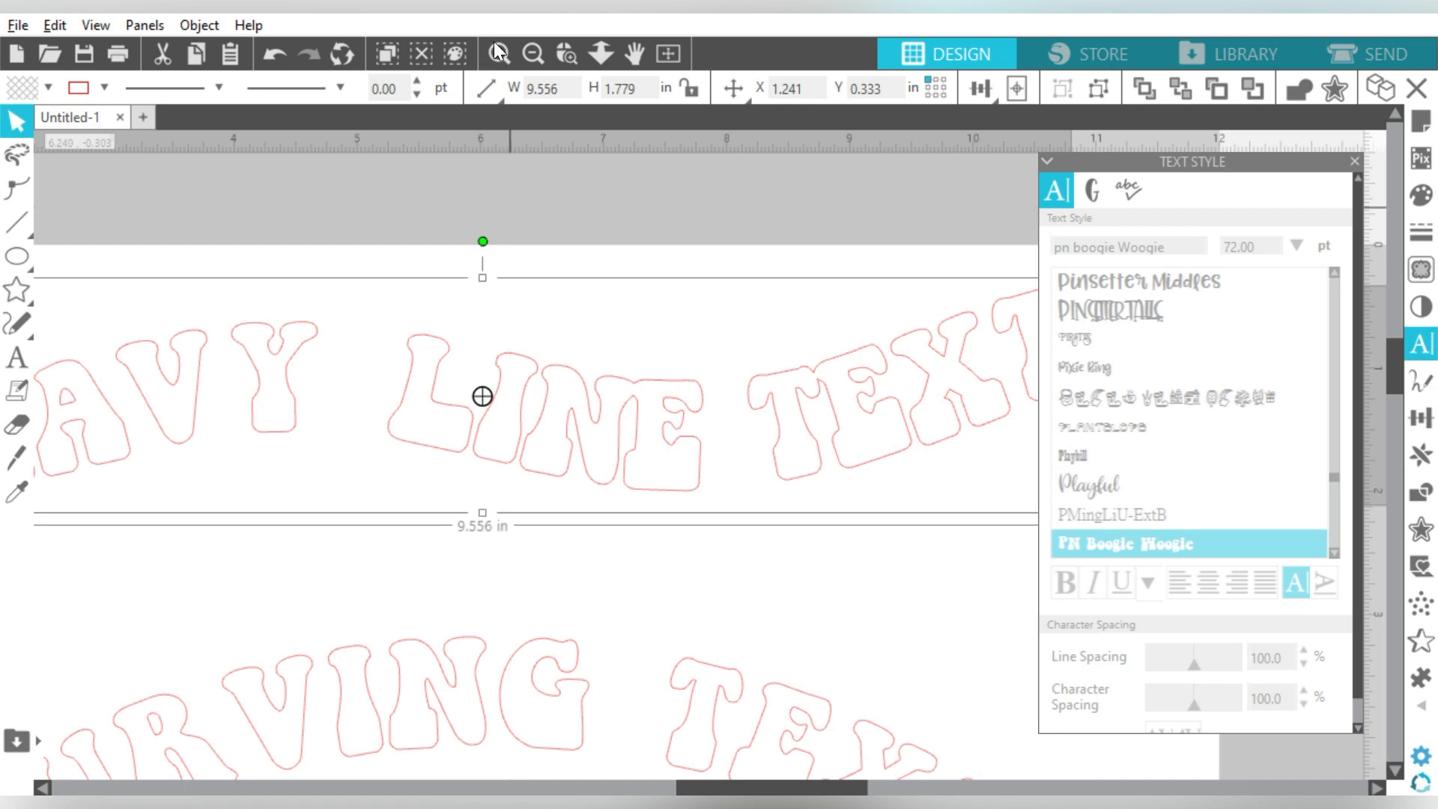
pyautogui.click(531, 46)
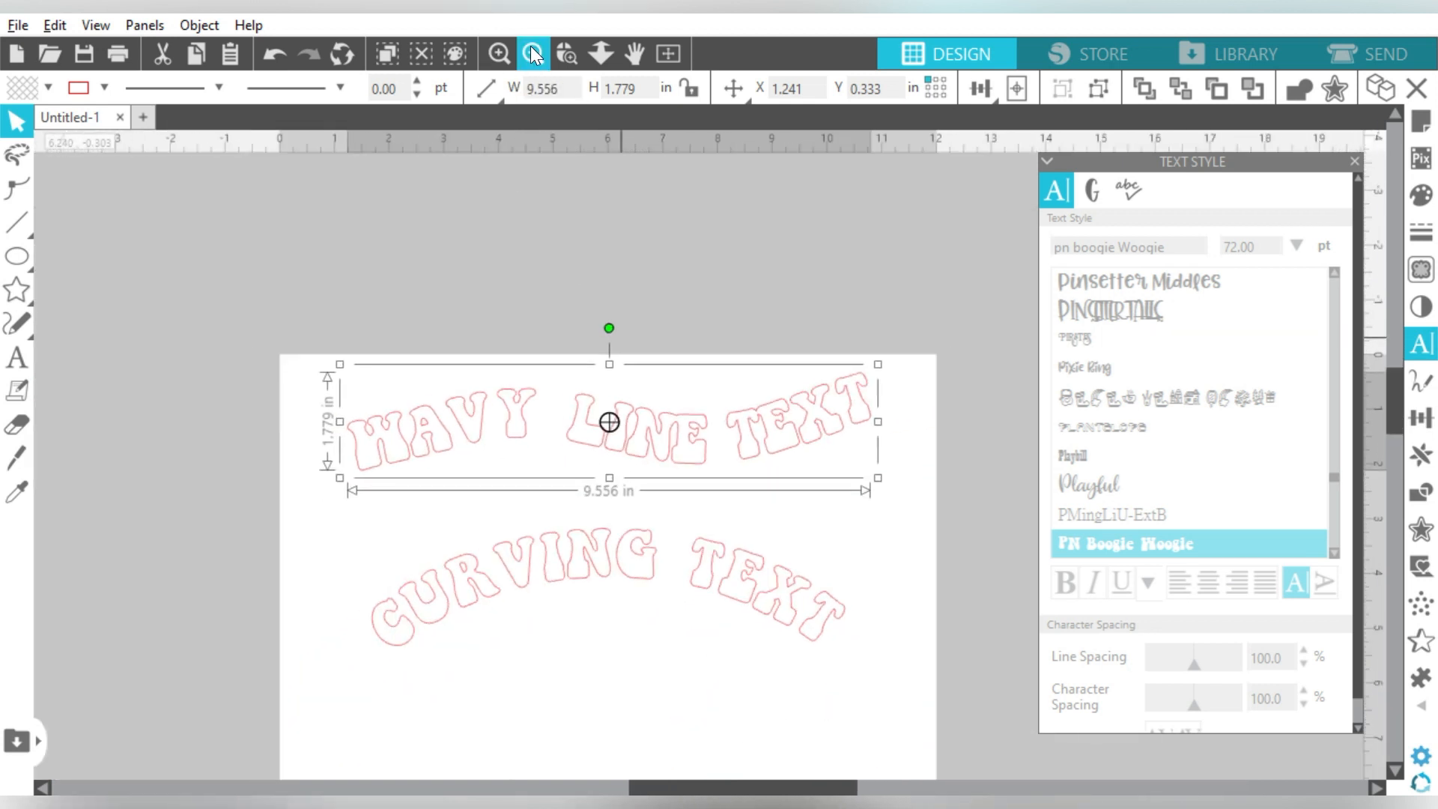
pyautogui.moveTo(1395, 380); pyautogui.dragTo(1395, 411)
# Step: Move CURVING TEXT up so that it sits closer beneath WAVY LINE TEXT
pyautogui.click(636, 385)
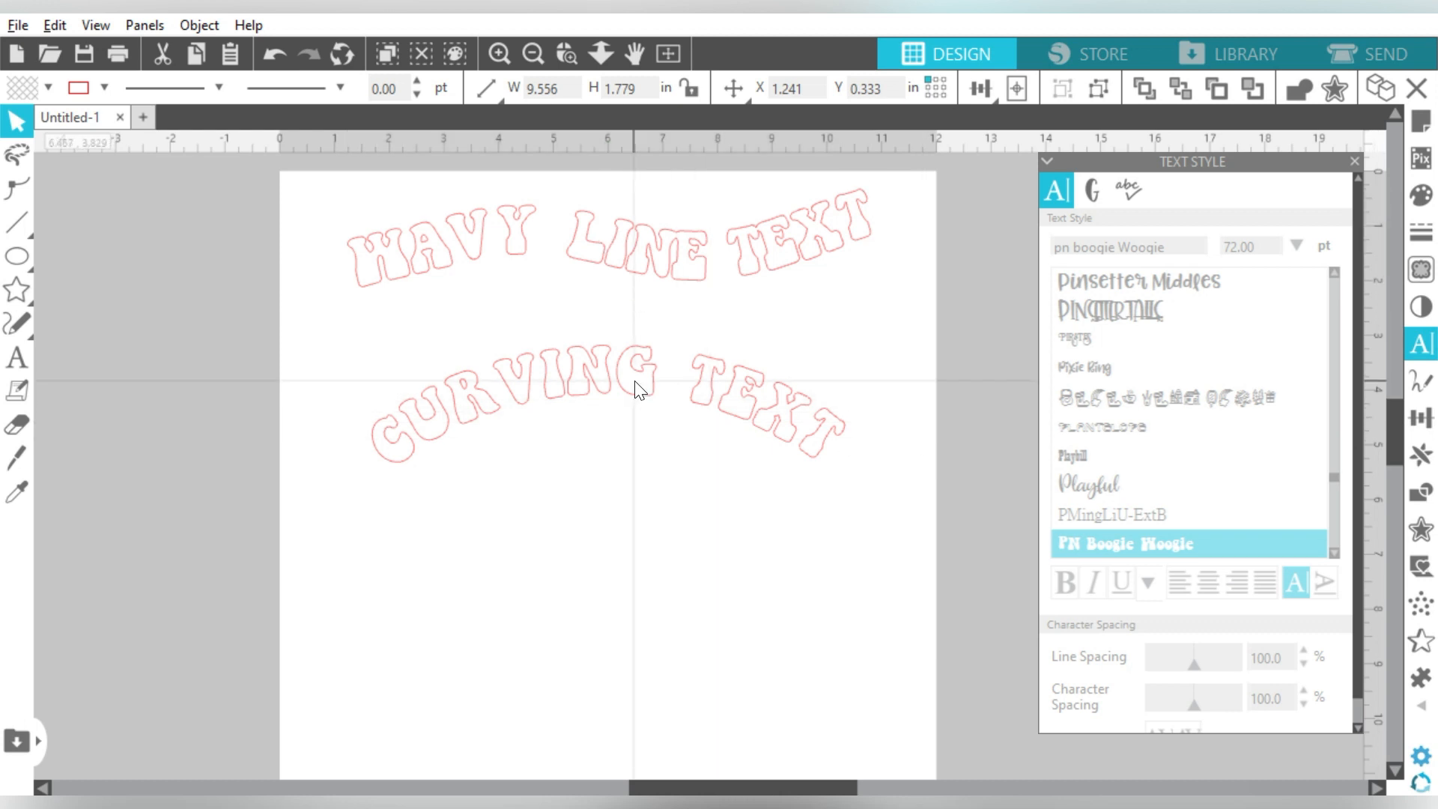
pyautogui.click(633, 363)
pyautogui.moveTo(631, 348); pyautogui.dragTo(633, 314)
pyautogui.click(552, 558)
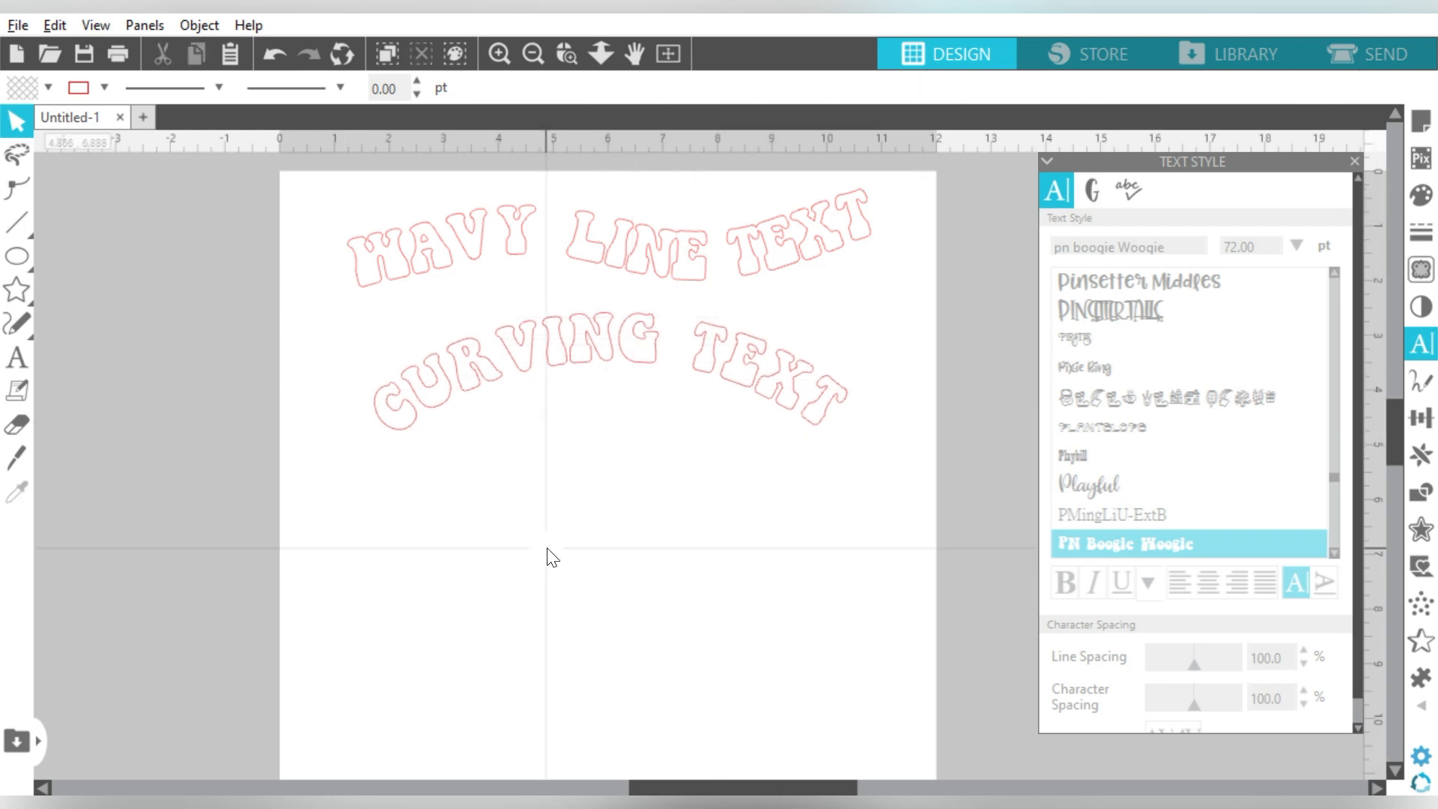
# Step: Add the text LAYERING below CURVING TEXT in PN Boogie Woogie at 72 pt
pyautogui.click(529, 52)
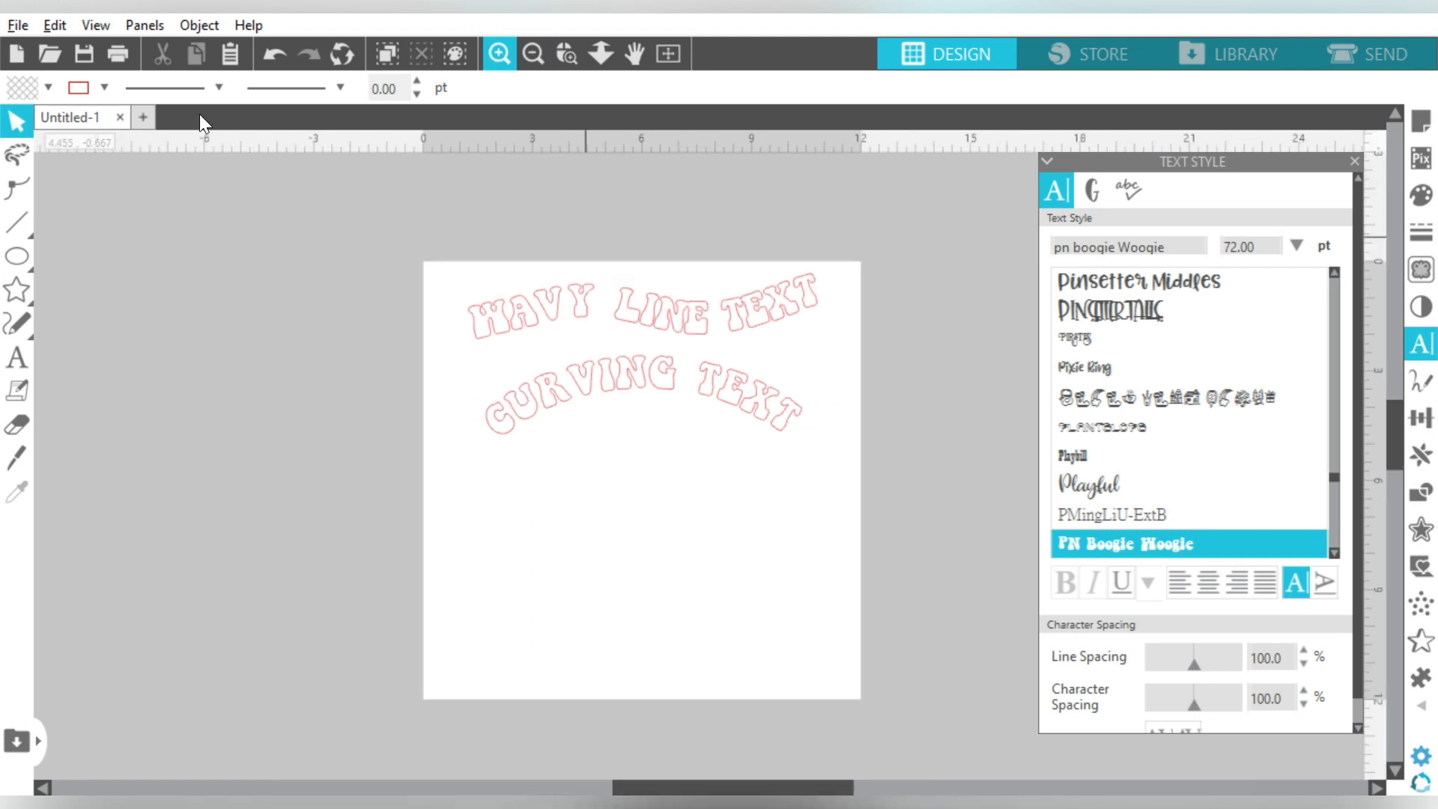
pyautogui.click(21, 362)
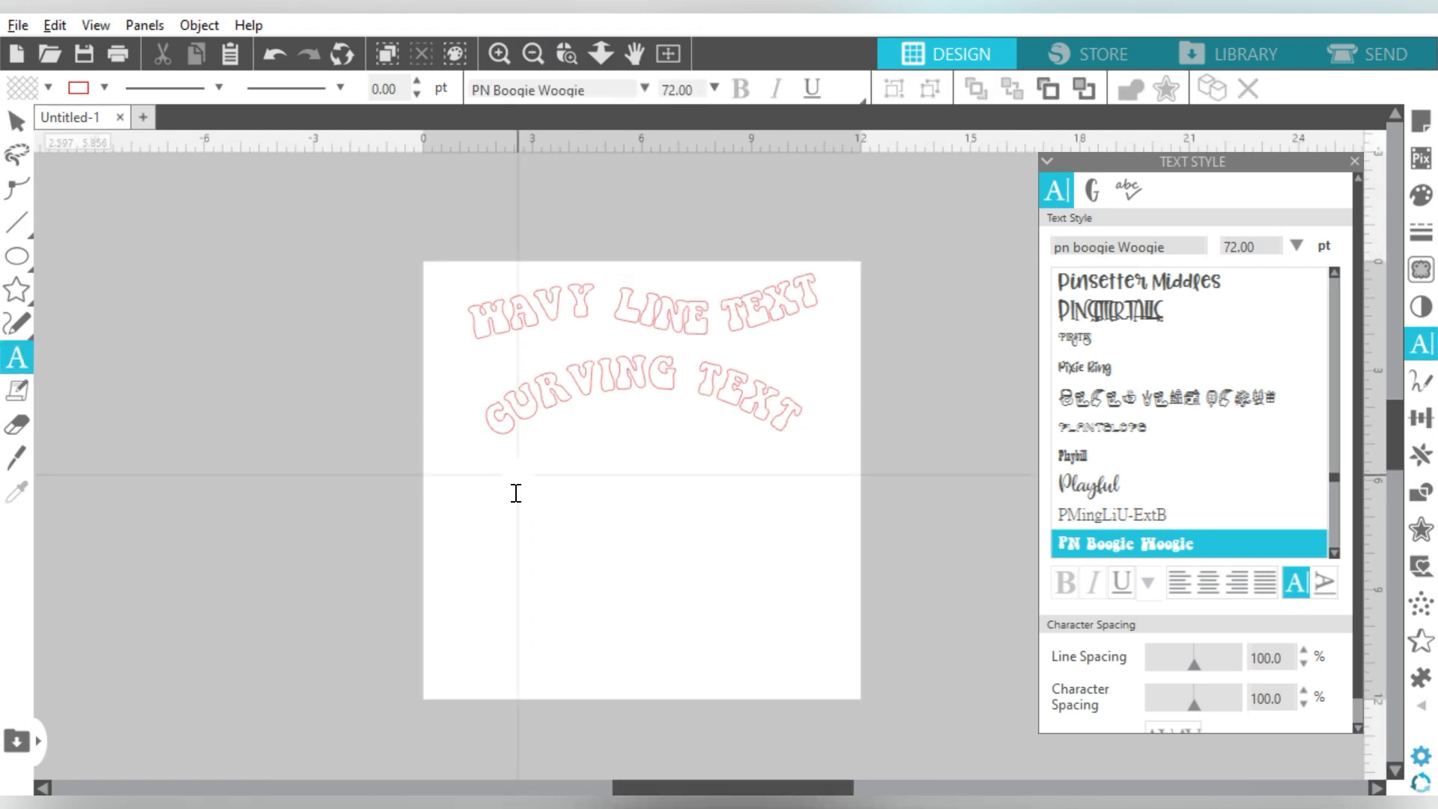
pyautogui.click(501, 517)
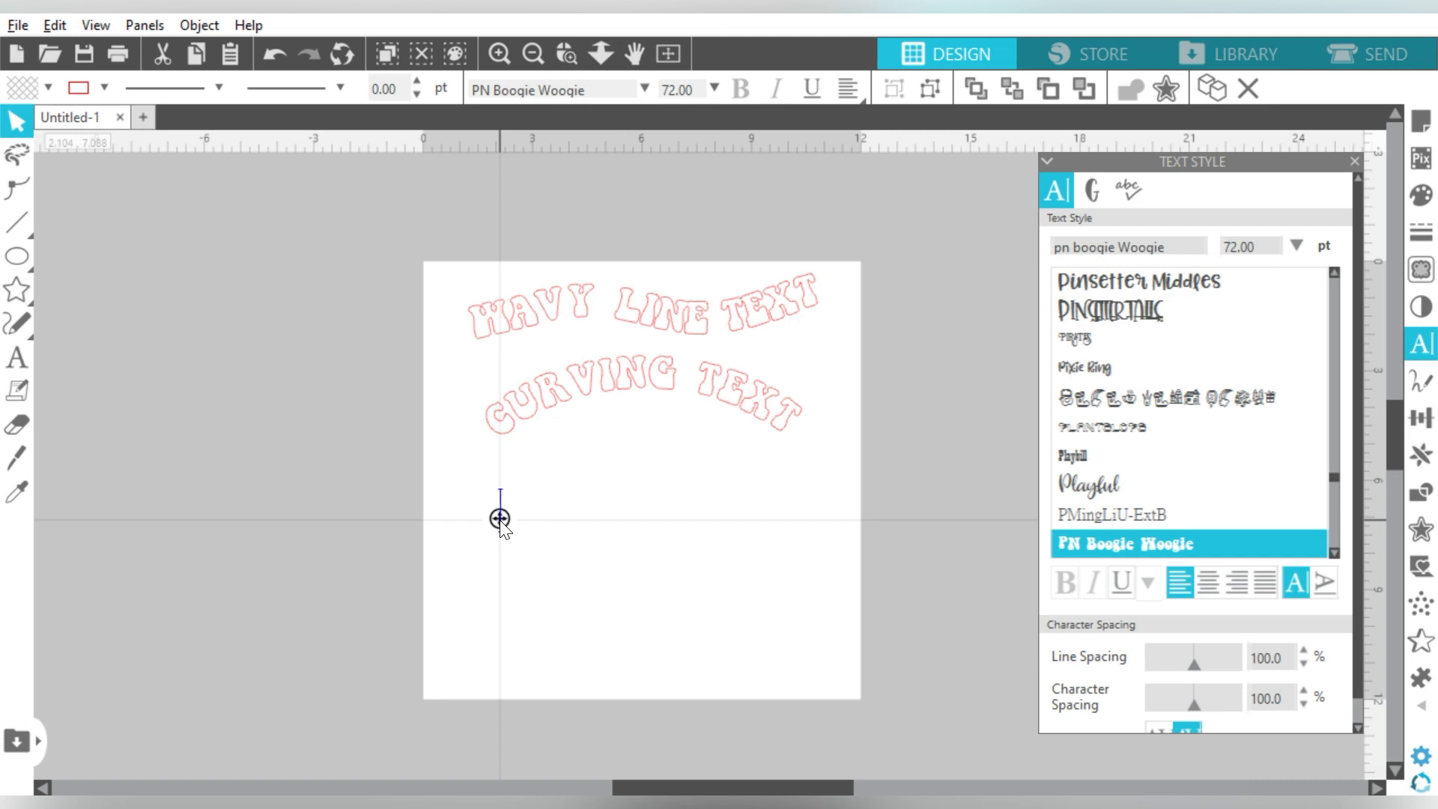
pyautogui.click(499, 520)
pyautogui.write('LAYERING')
pyautogui.click(547, 568)
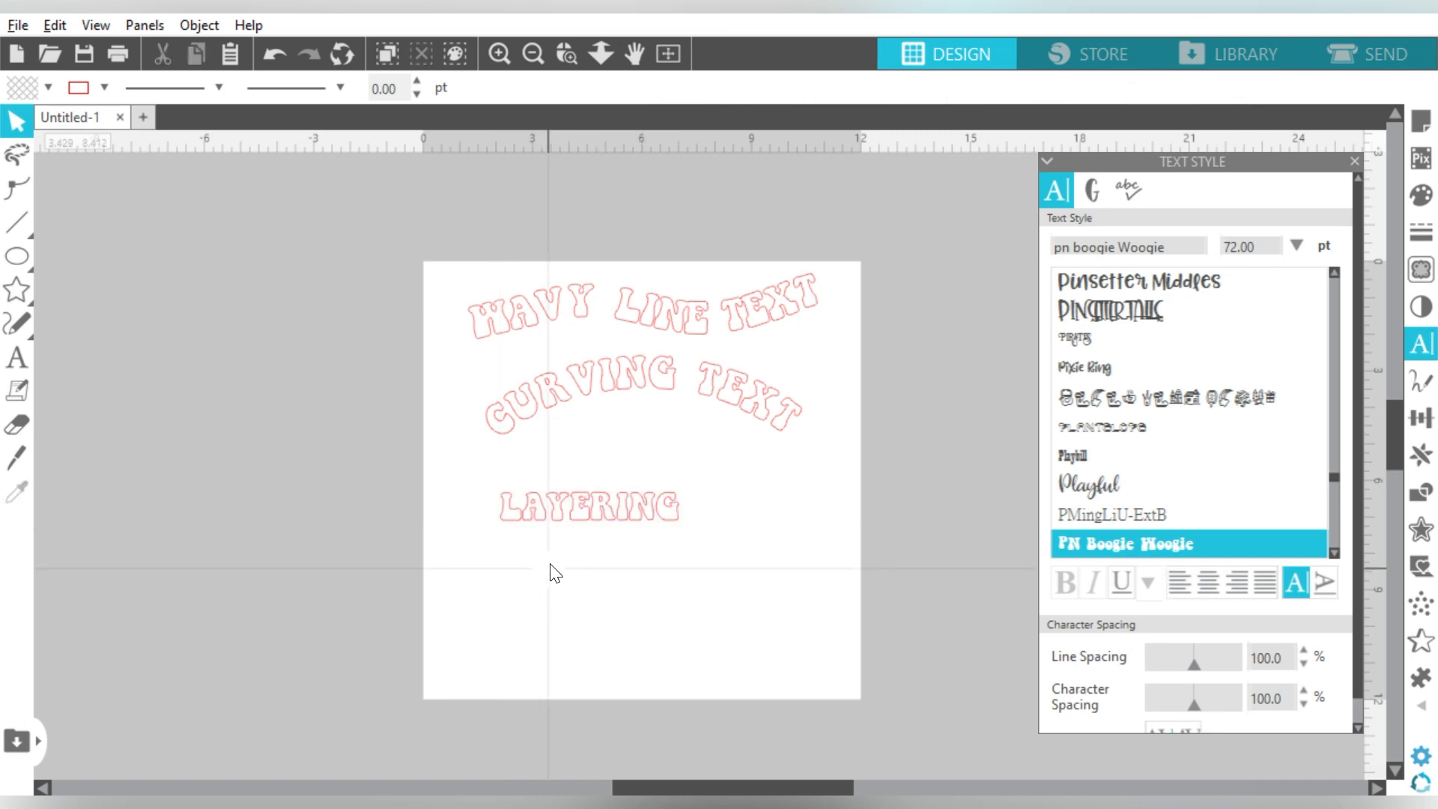
# Step: Move LAYERING slightly up and enlarge it to about 8.7 in wide
pyautogui.moveTo(557, 519); pyautogui.dragTo(549, 491)
pyautogui.click(552, 500)
pyautogui.moveTo(677, 510); pyautogui.dragTo(812, 573)
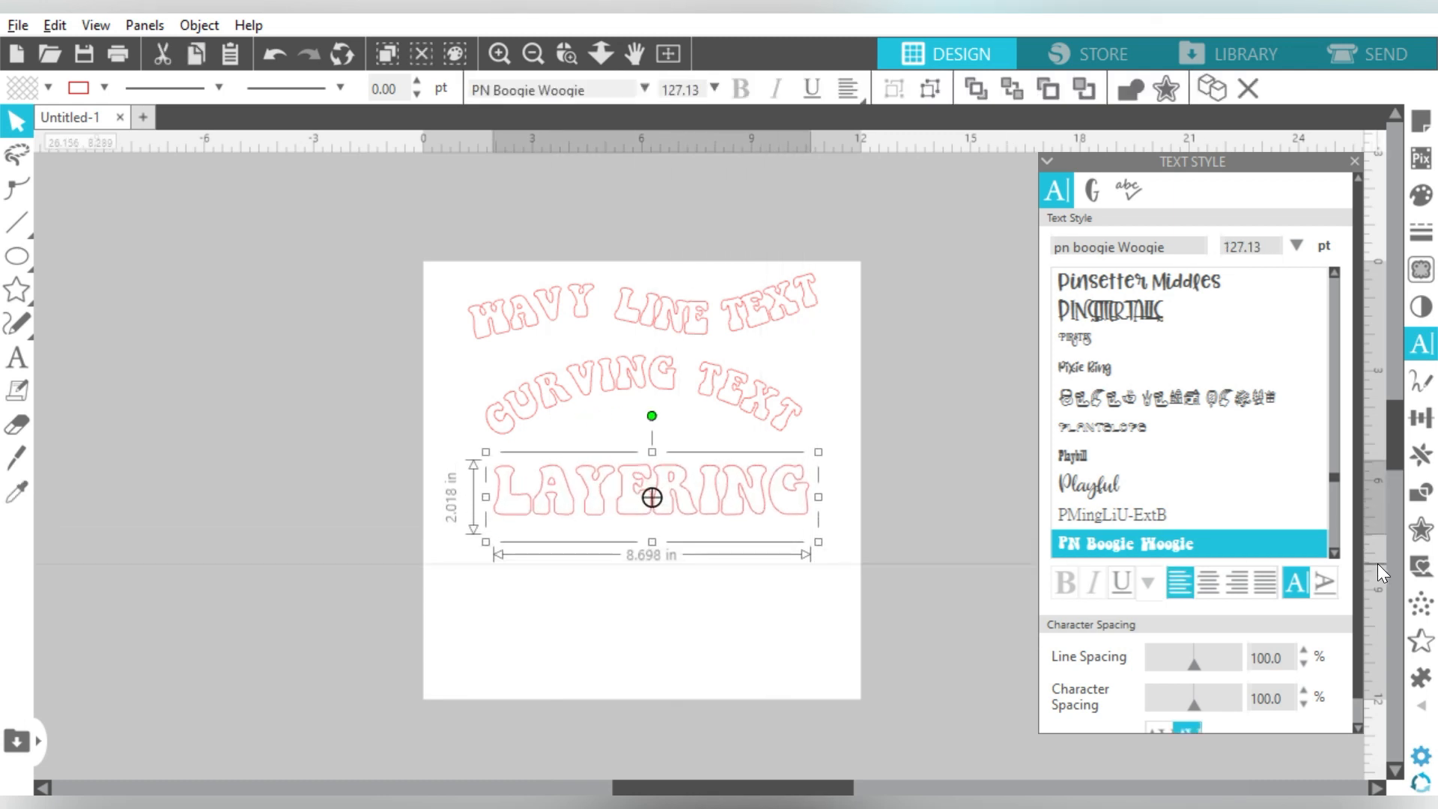
# Step: Apply a 0.125 in outward offset with rounded corners around LAYERING
pyautogui.click(1429, 538)
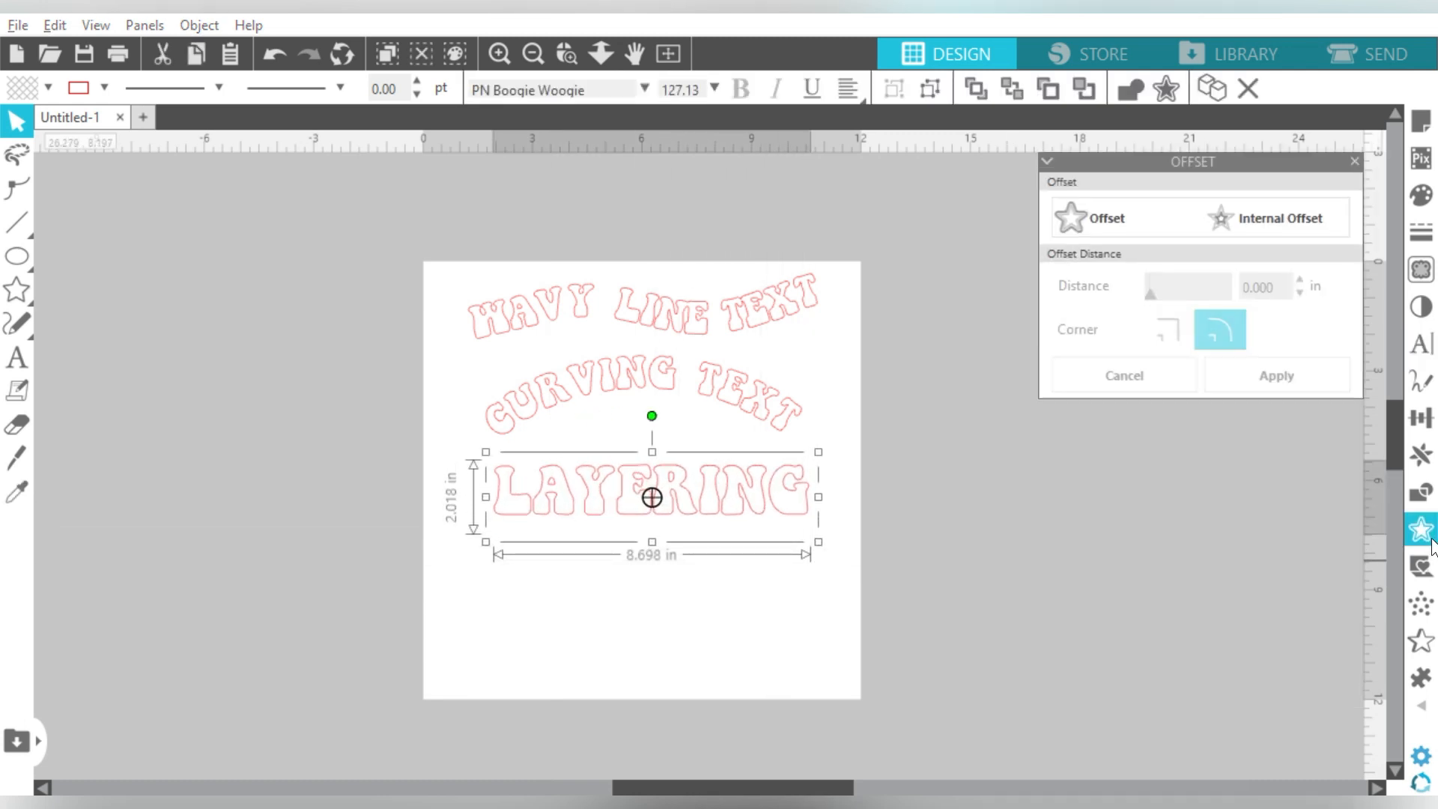
pyautogui.click(1107, 218)
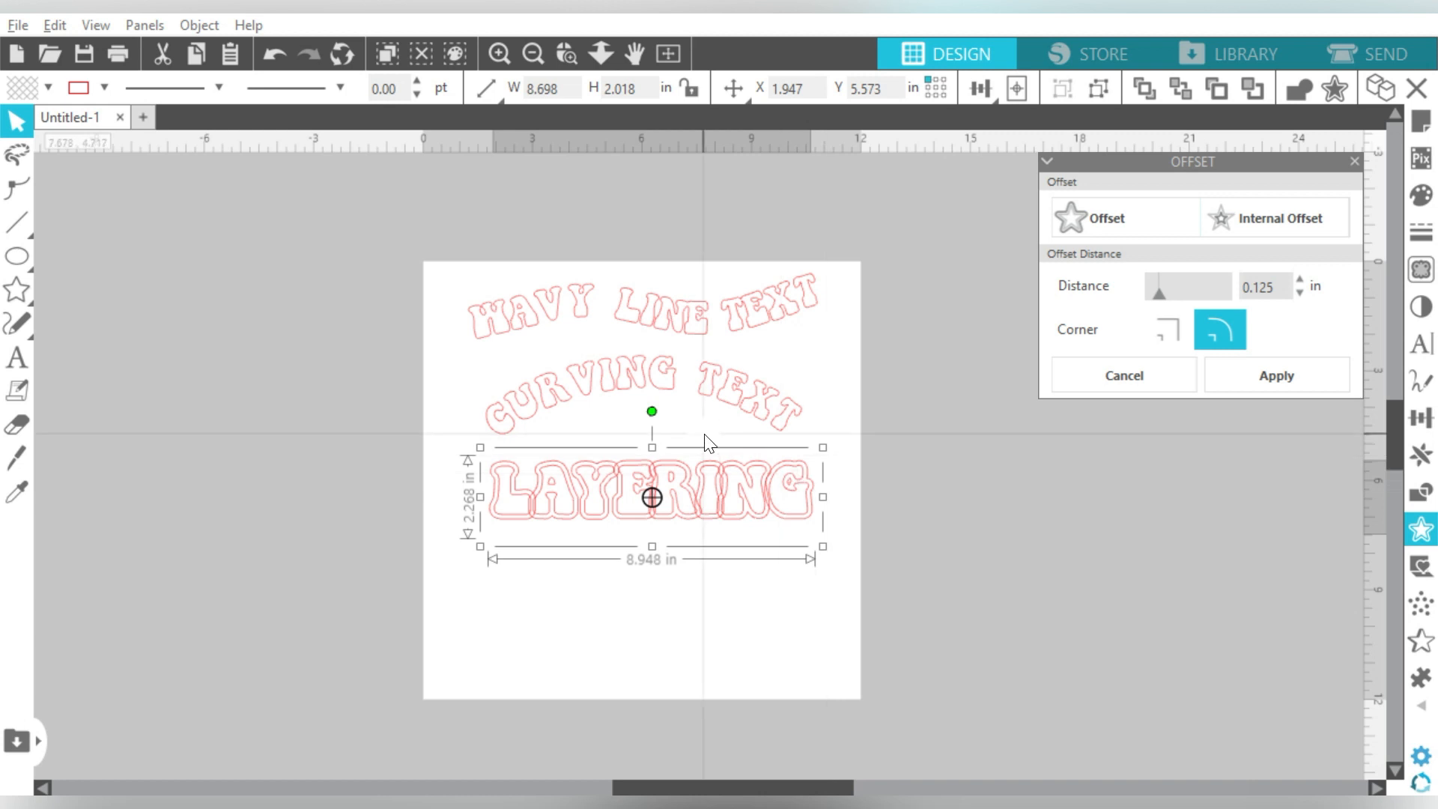
pyautogui.click(1280, 370)
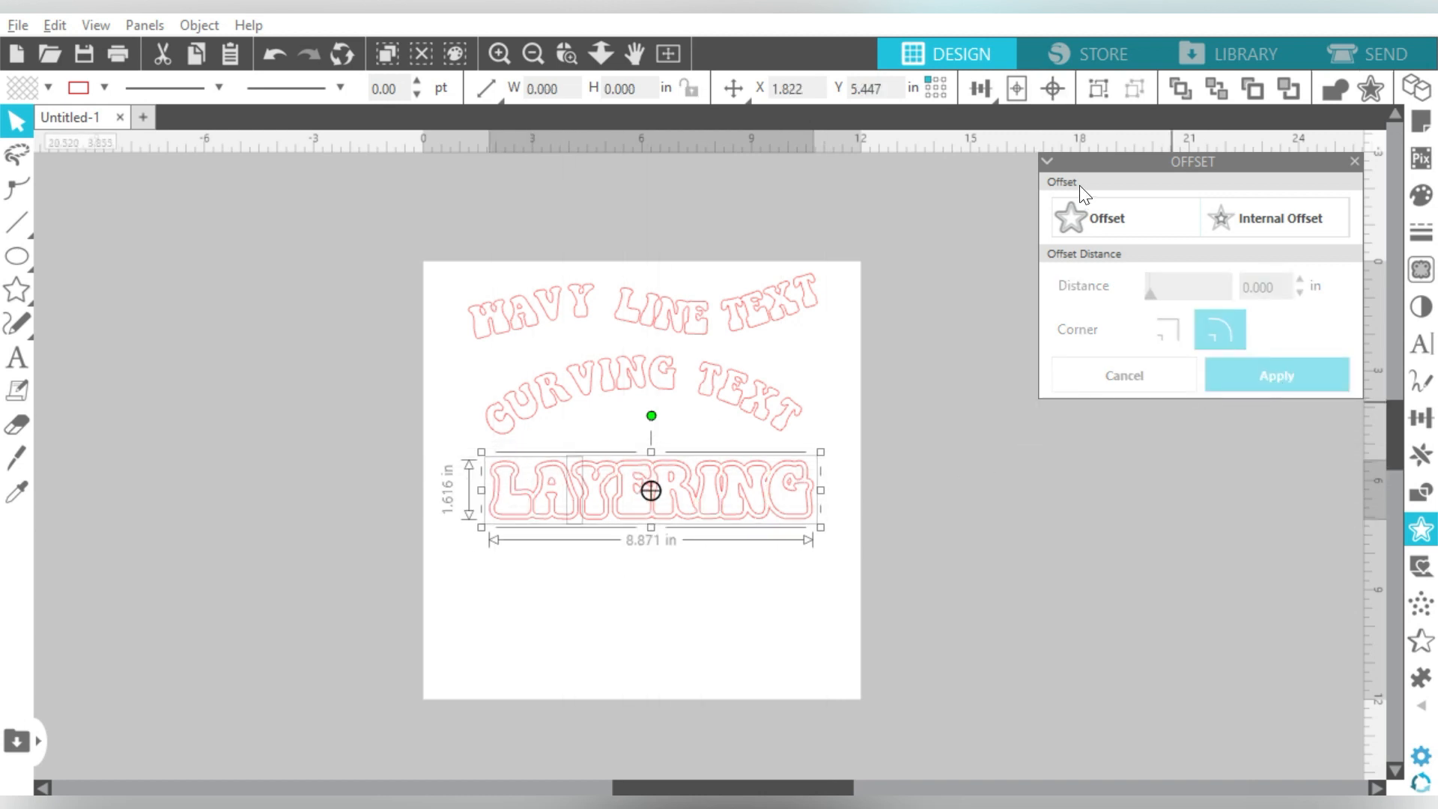
pyautogui.click(901, 481)
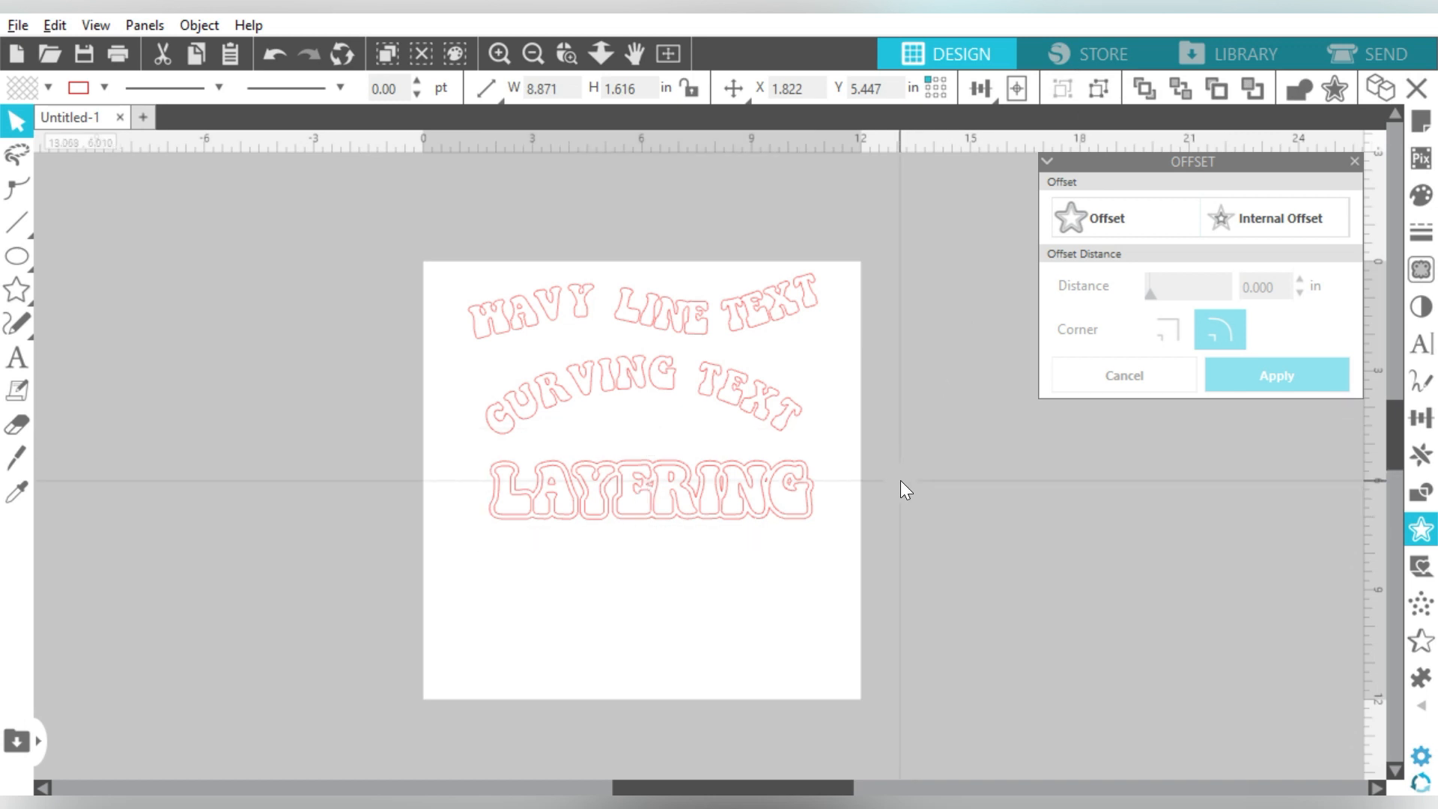
# Step: Duplicate LAYERING together with its offset directly below the original
pyautogui.moveTo(901, 481); pyautogui.dragTo(693, 554)
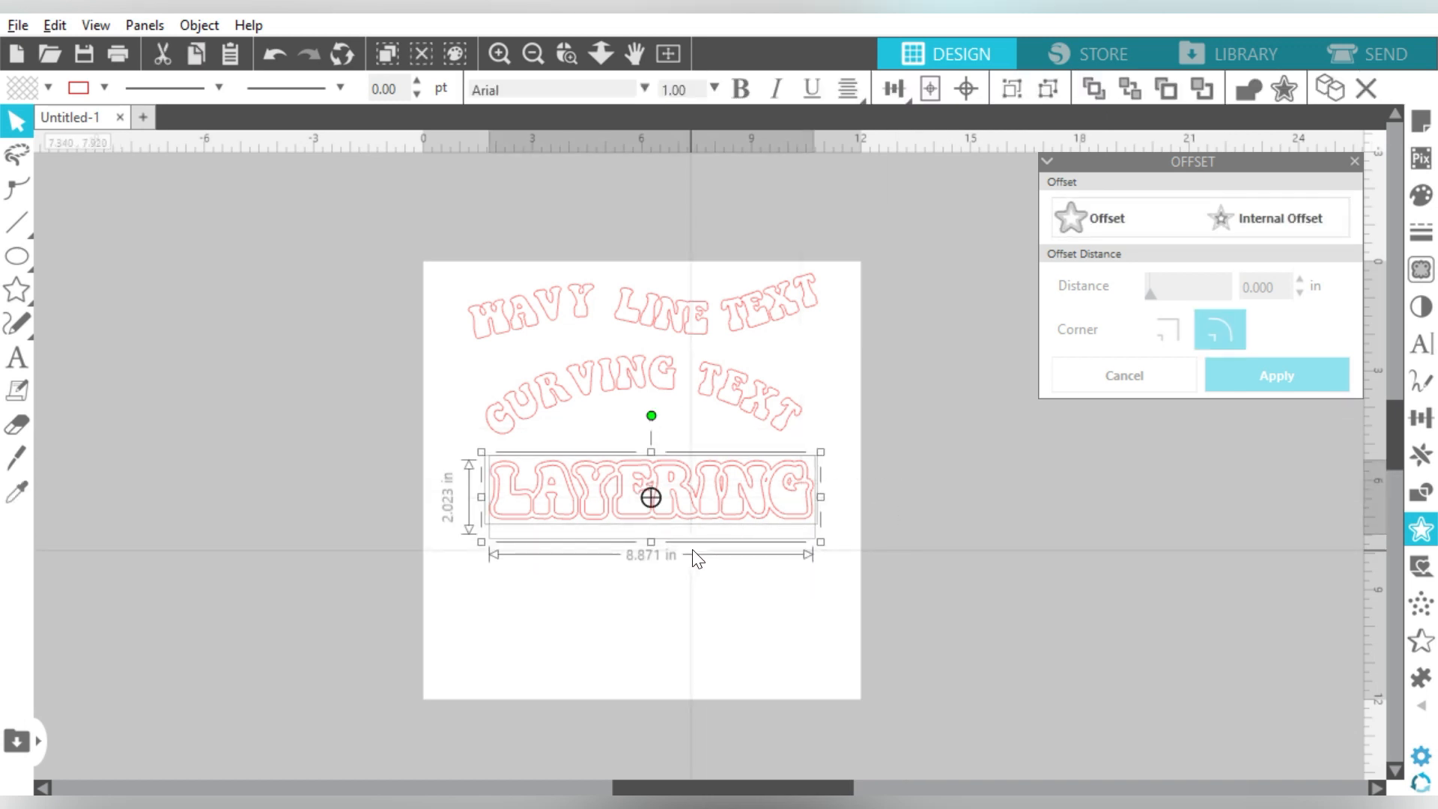
pyautogui.hotkey('ctrl', 'd')
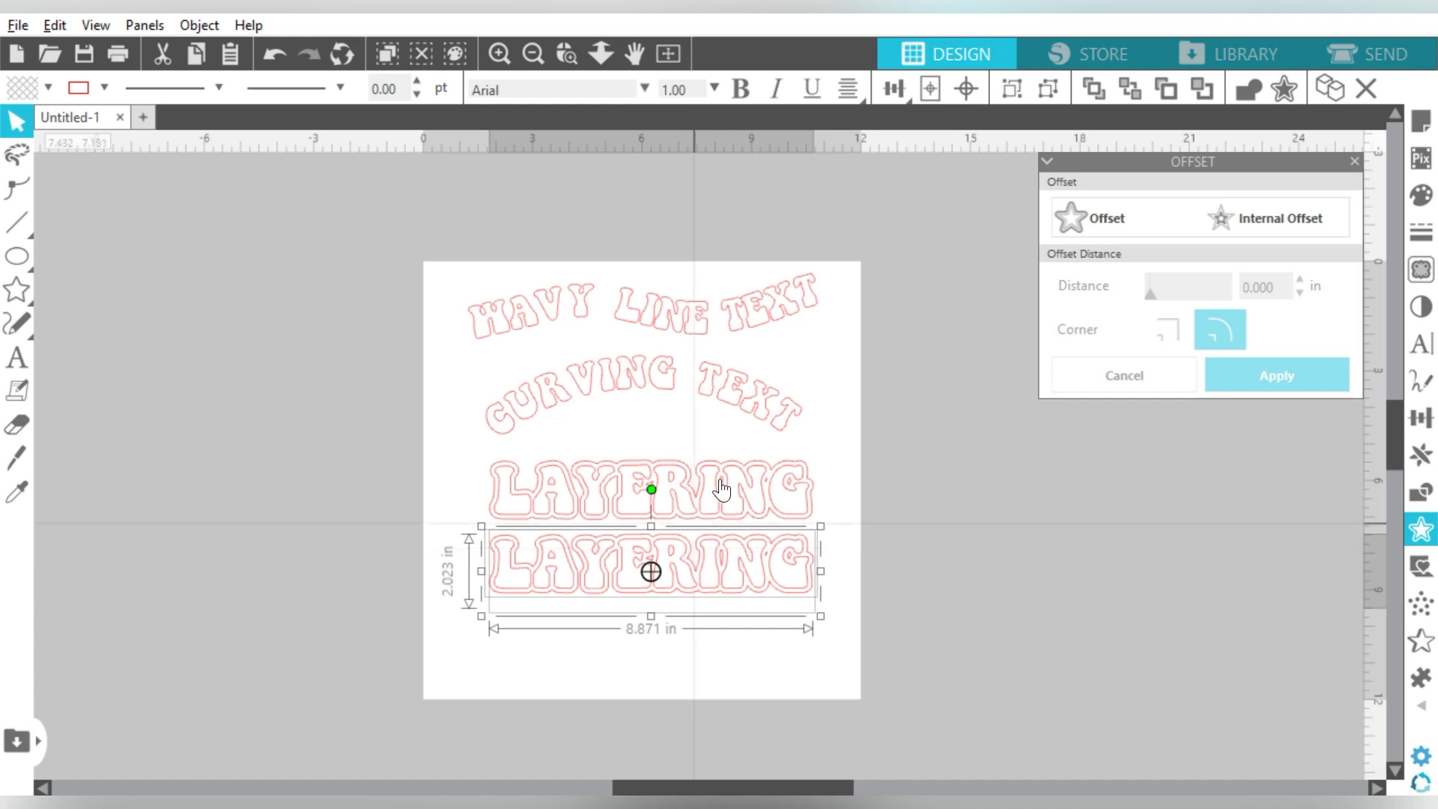
pyautogui.click(901, 474)
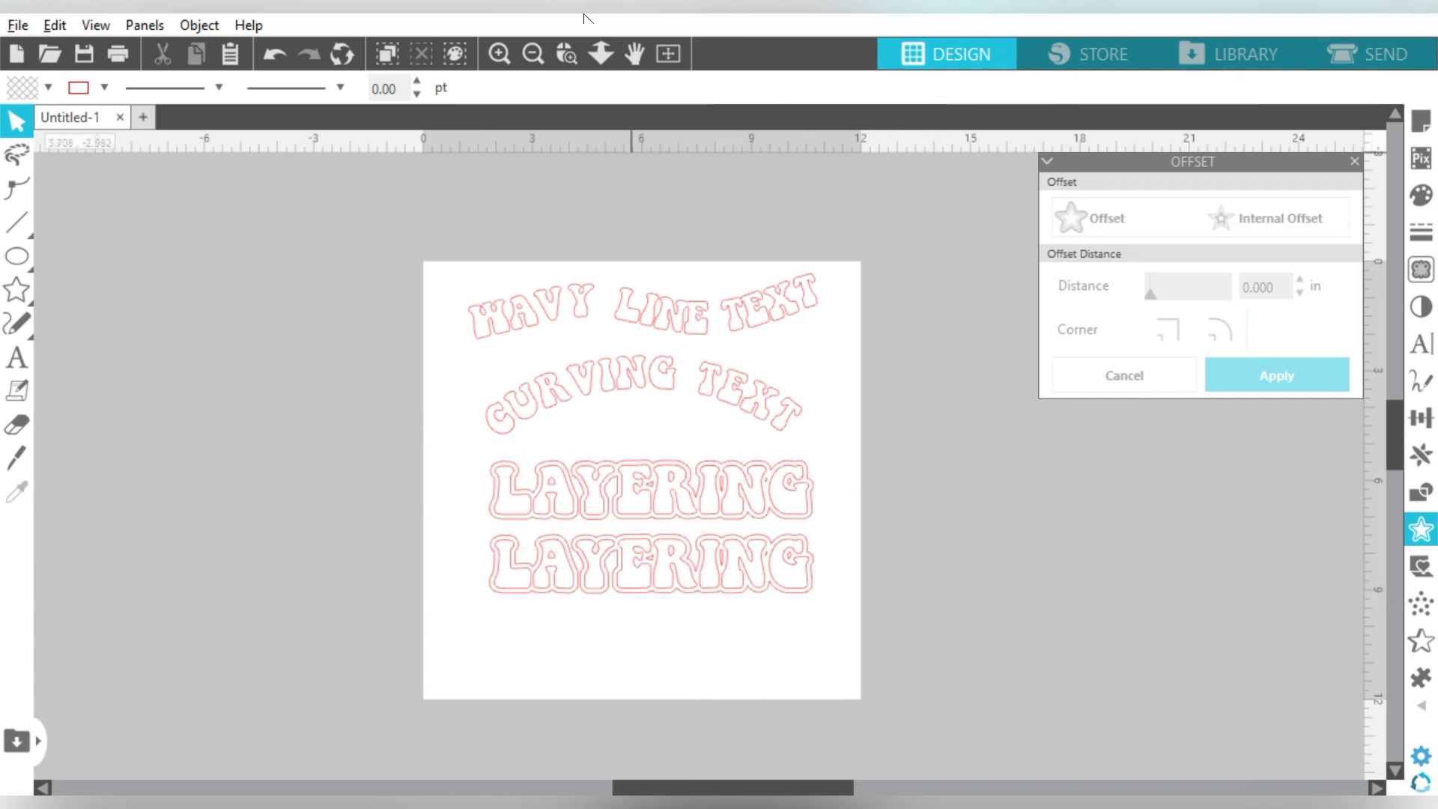
# Step: Fill the letters of the upper LAYERING with orange and its offset with dark brown
pyautogui.click(564, 54)
pyautogui.moveTo(462, 424); pyautogui.dragTo(867, 613)
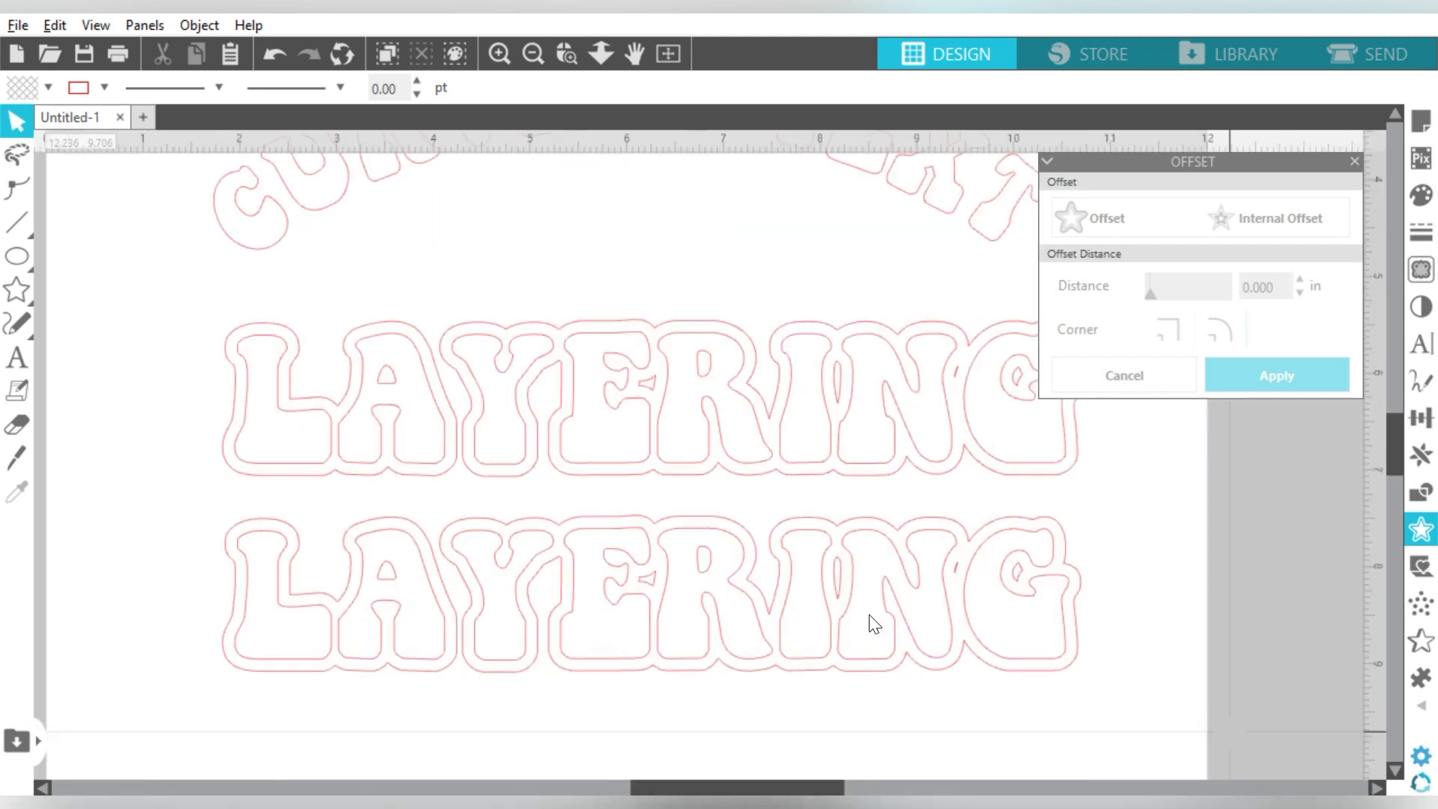
pyautogui.click(1355, 163)
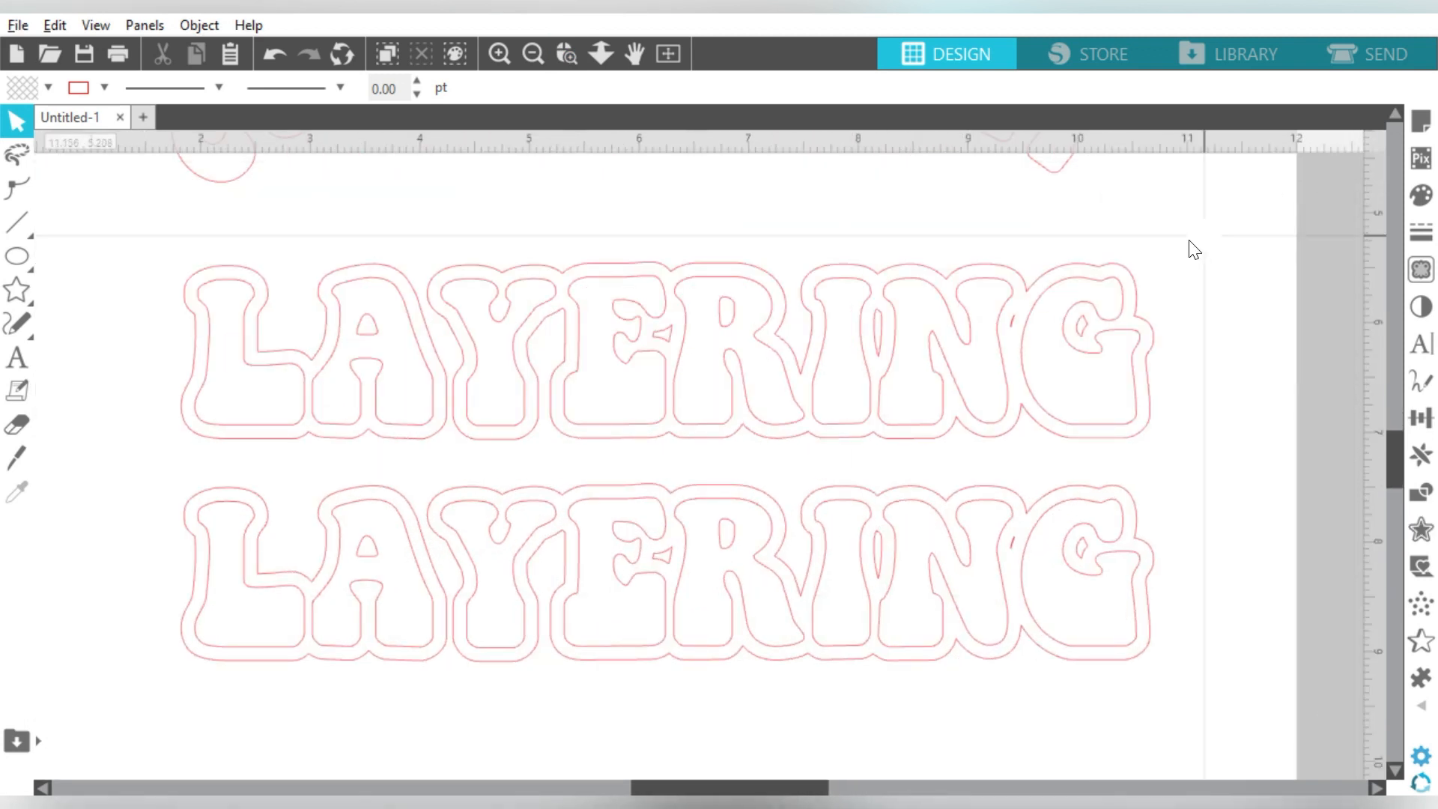
pyautogui.click(1121, 292)
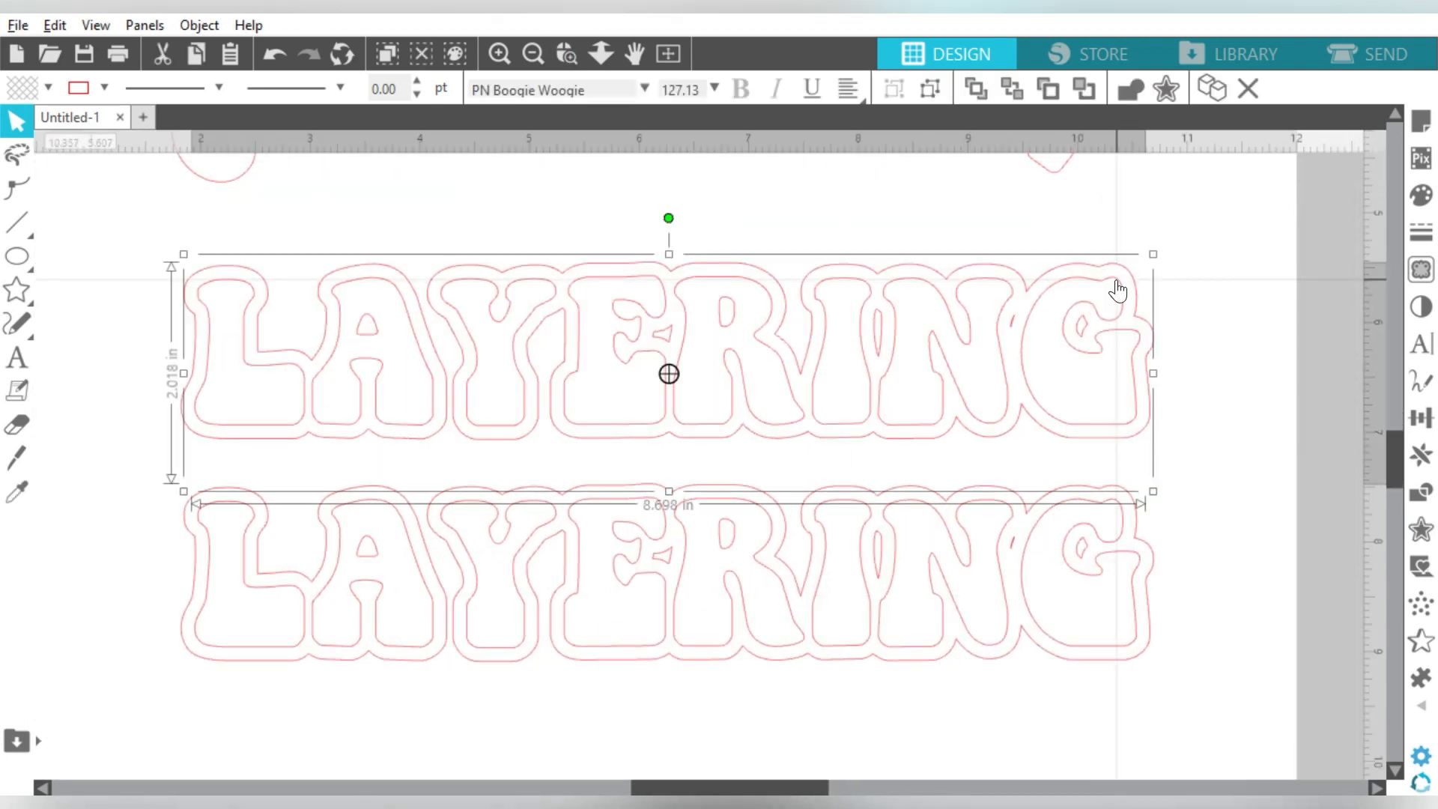
pyautogui.click(1421, 196)
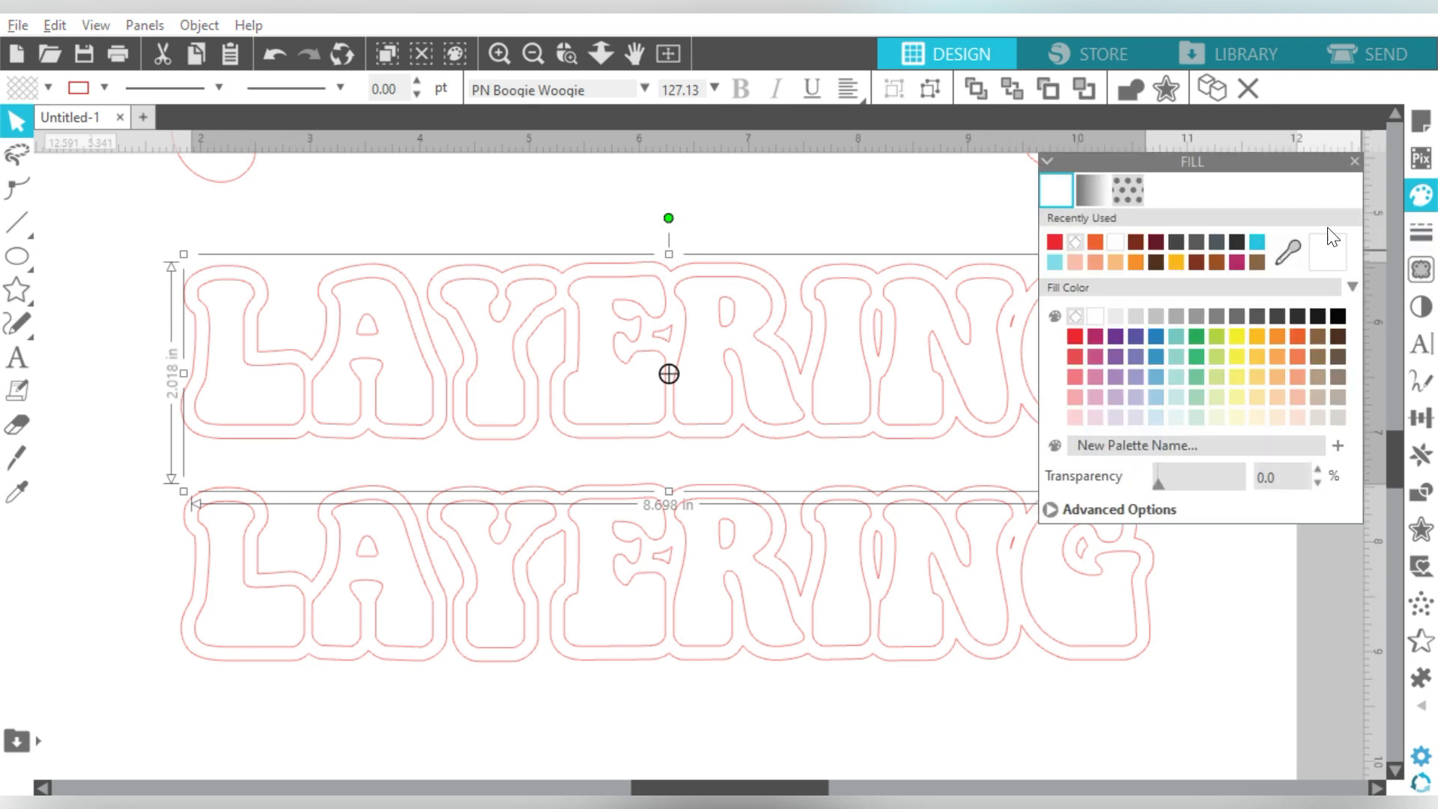
pyautogui.click(1096, 241)
pyautogui.click(1002, 297)
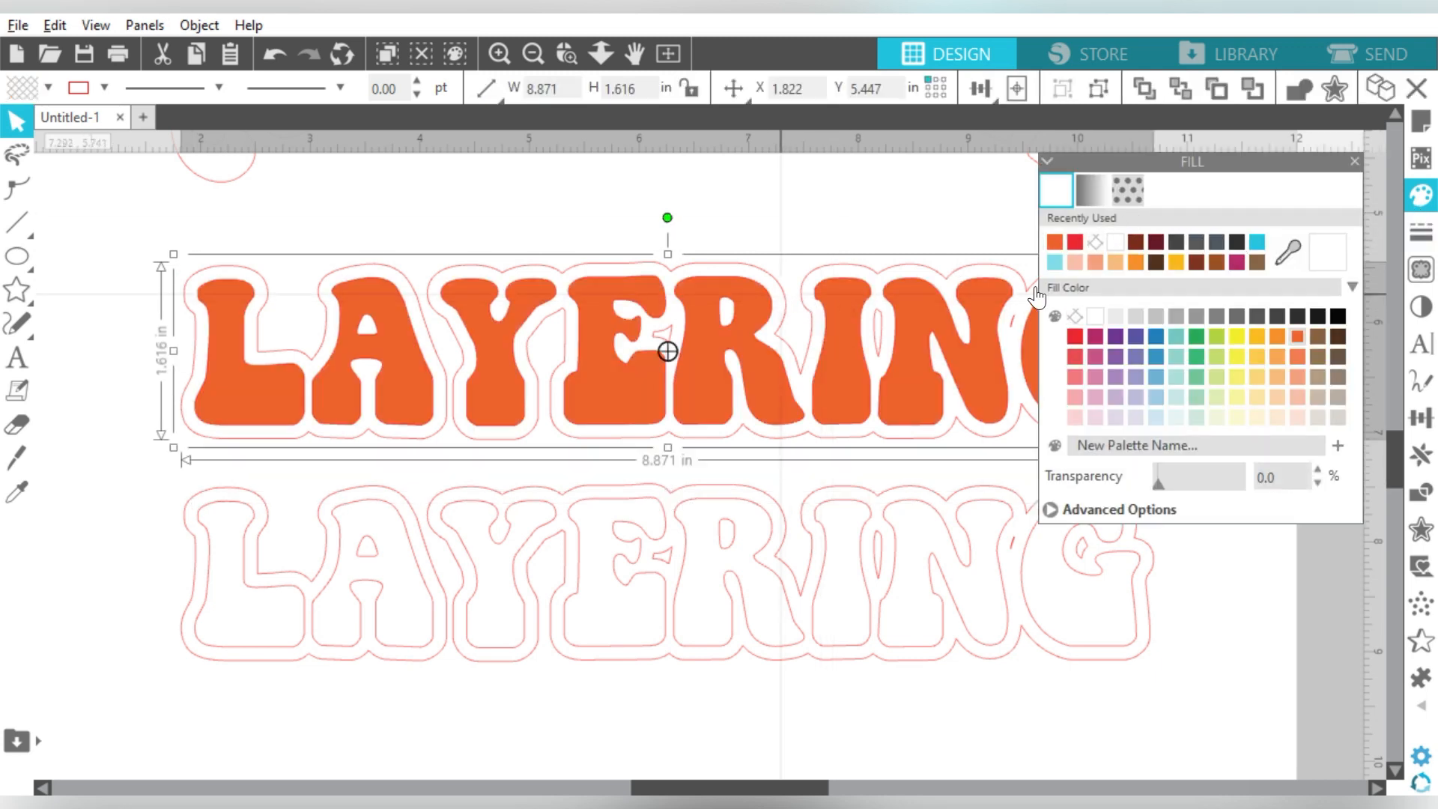
pyautogui.click(1196, 262)
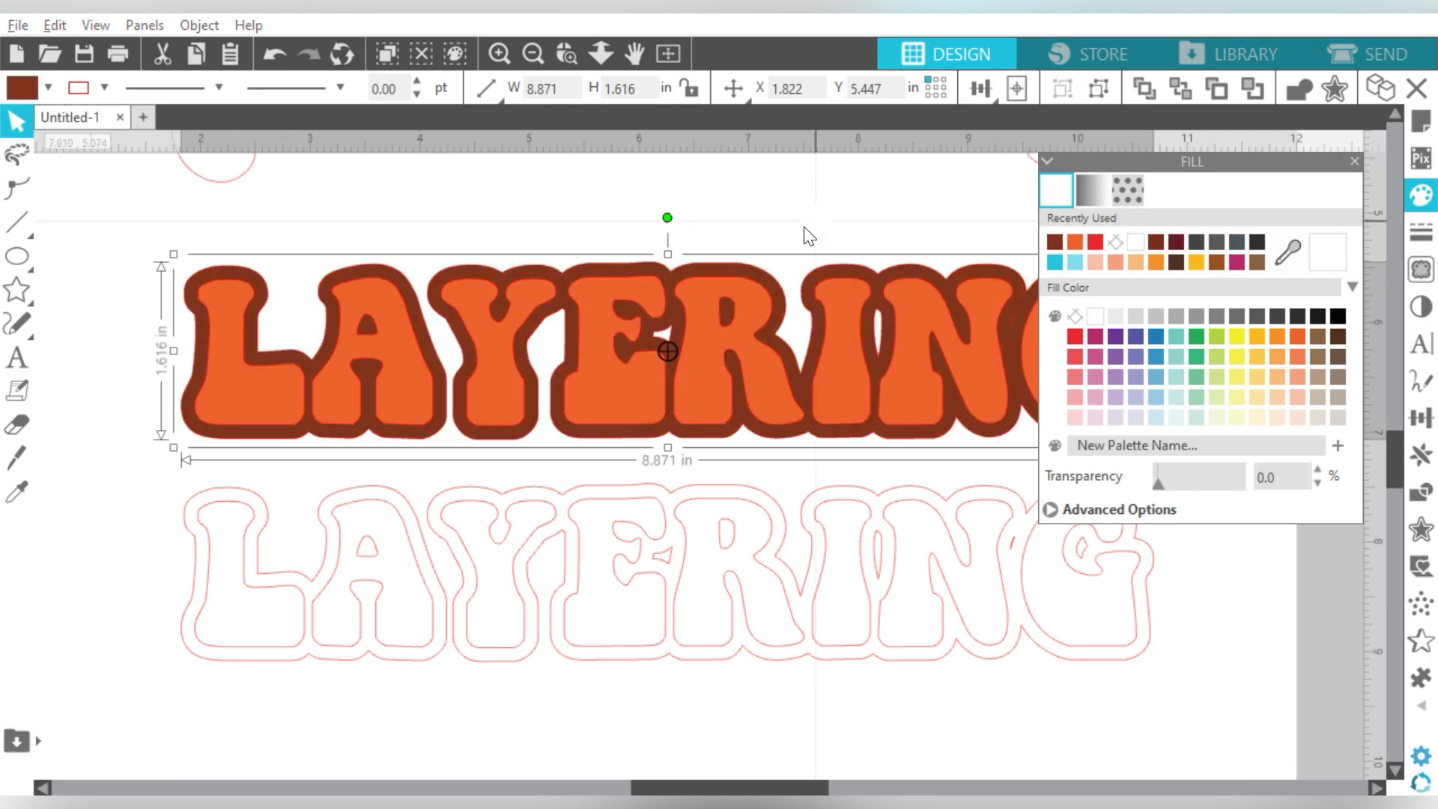
# Step: Remove the line colour from both the letters and the offset of the upper LAYERING
pyautogui.moveTo(723, 209); pyautogui.dragTo(613, 308)
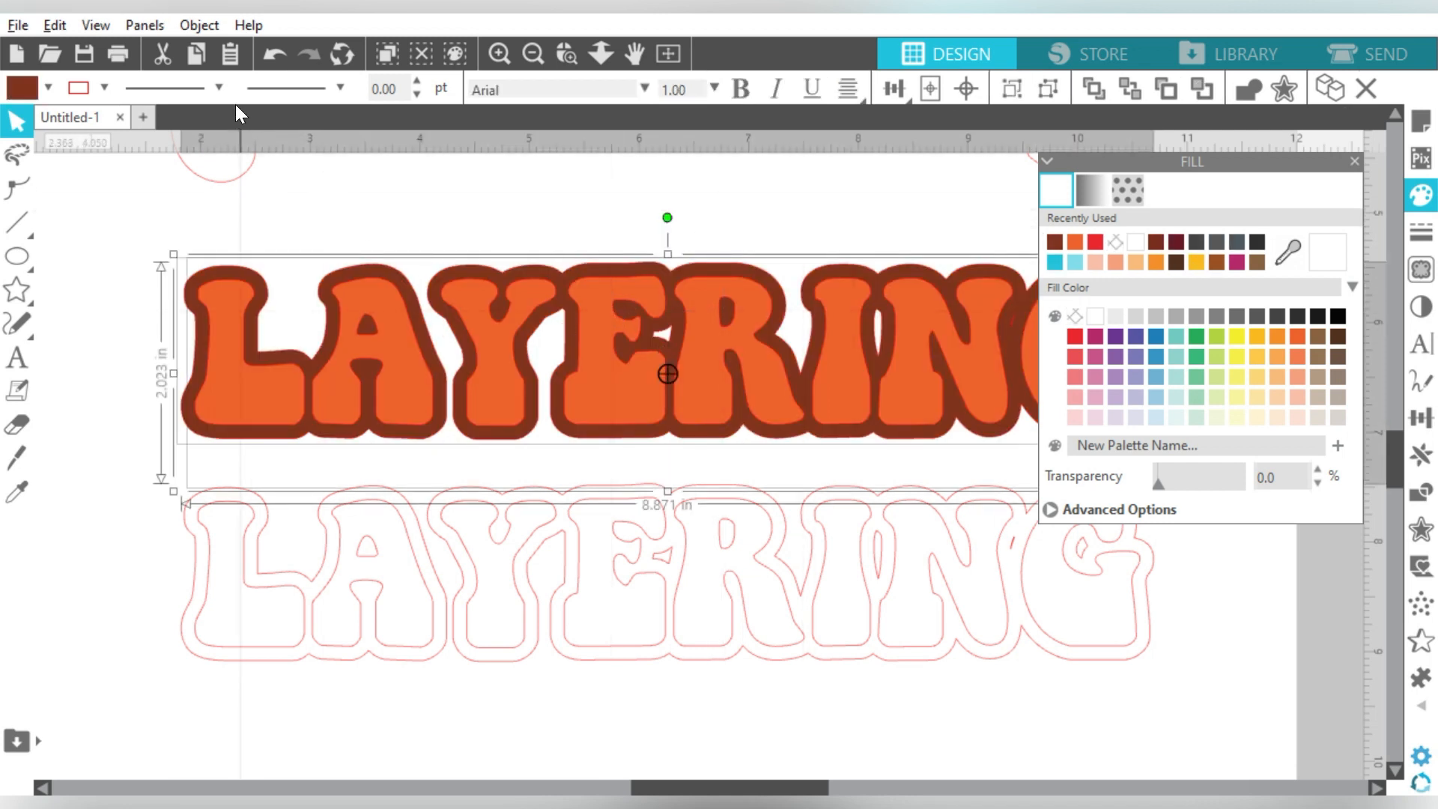
pyautogui.click(105, 86)
pyautogui.click(138, 123)
pyautogui.click(668, 203)
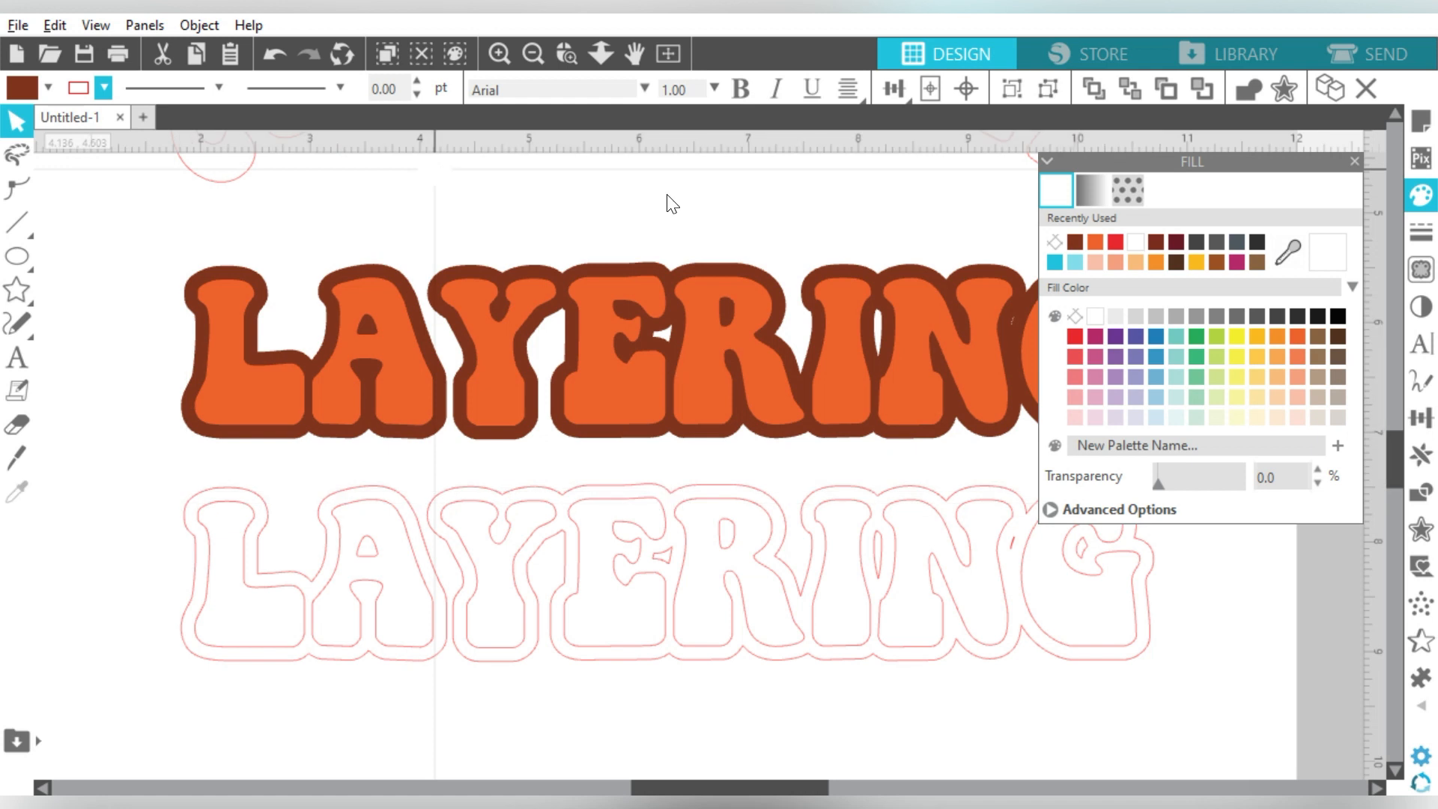
pyautogui.click(1354, 161)
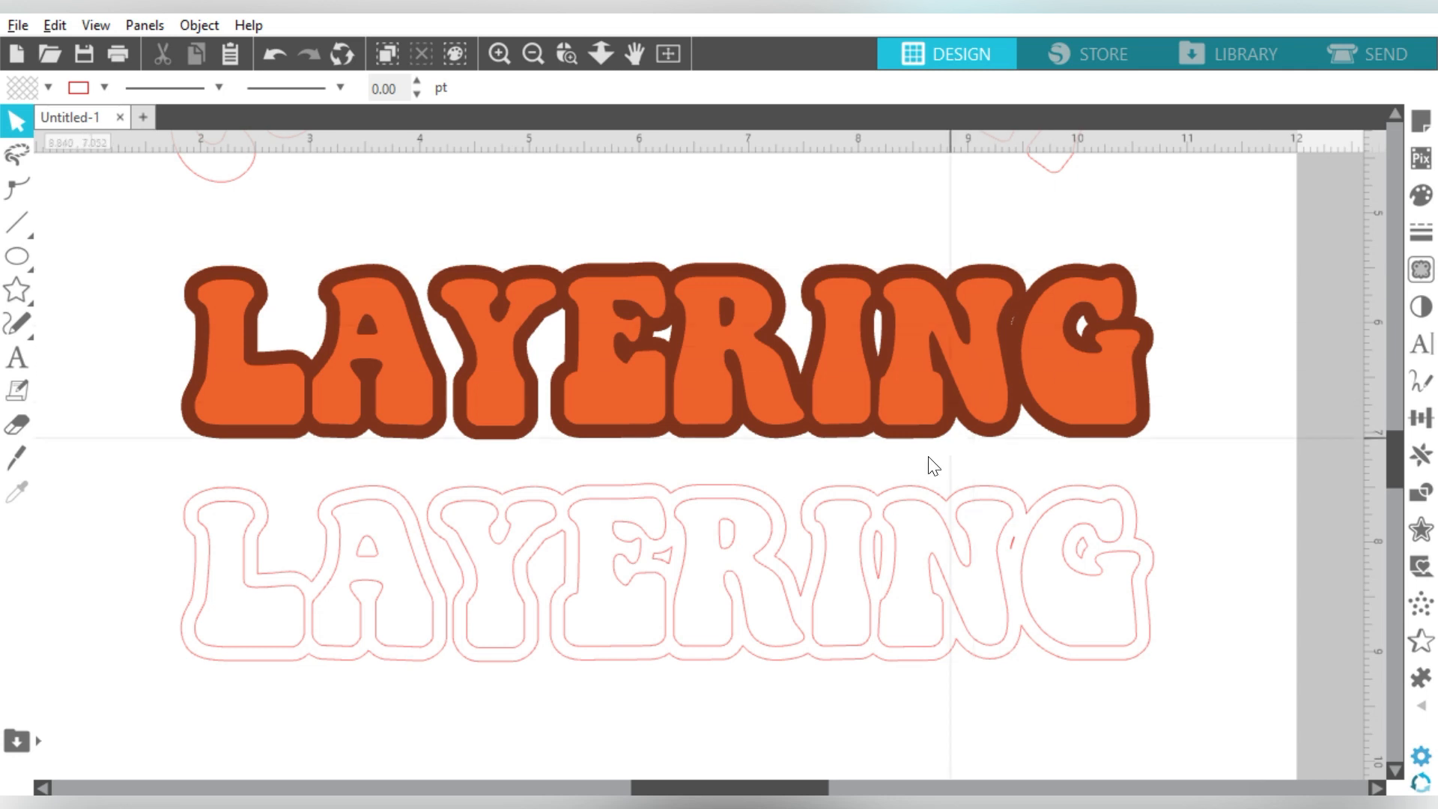
# Step: Combine the lower LAYERING letters and their offset into a compound path
pyautogui.moveTo(1213, 503); pyautogui.dragTo(1080, 607)
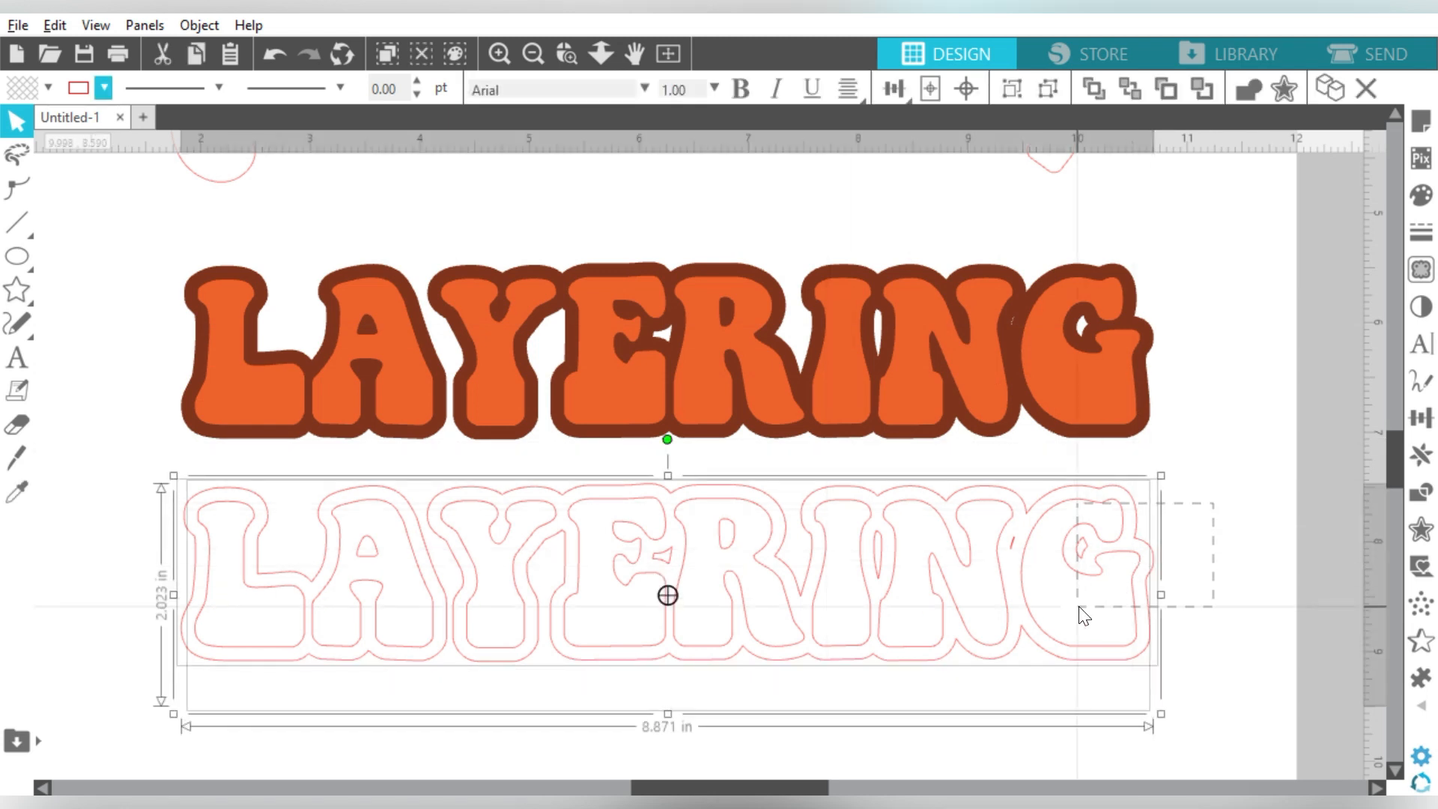
pyautogui.rightClick(1071, 570)
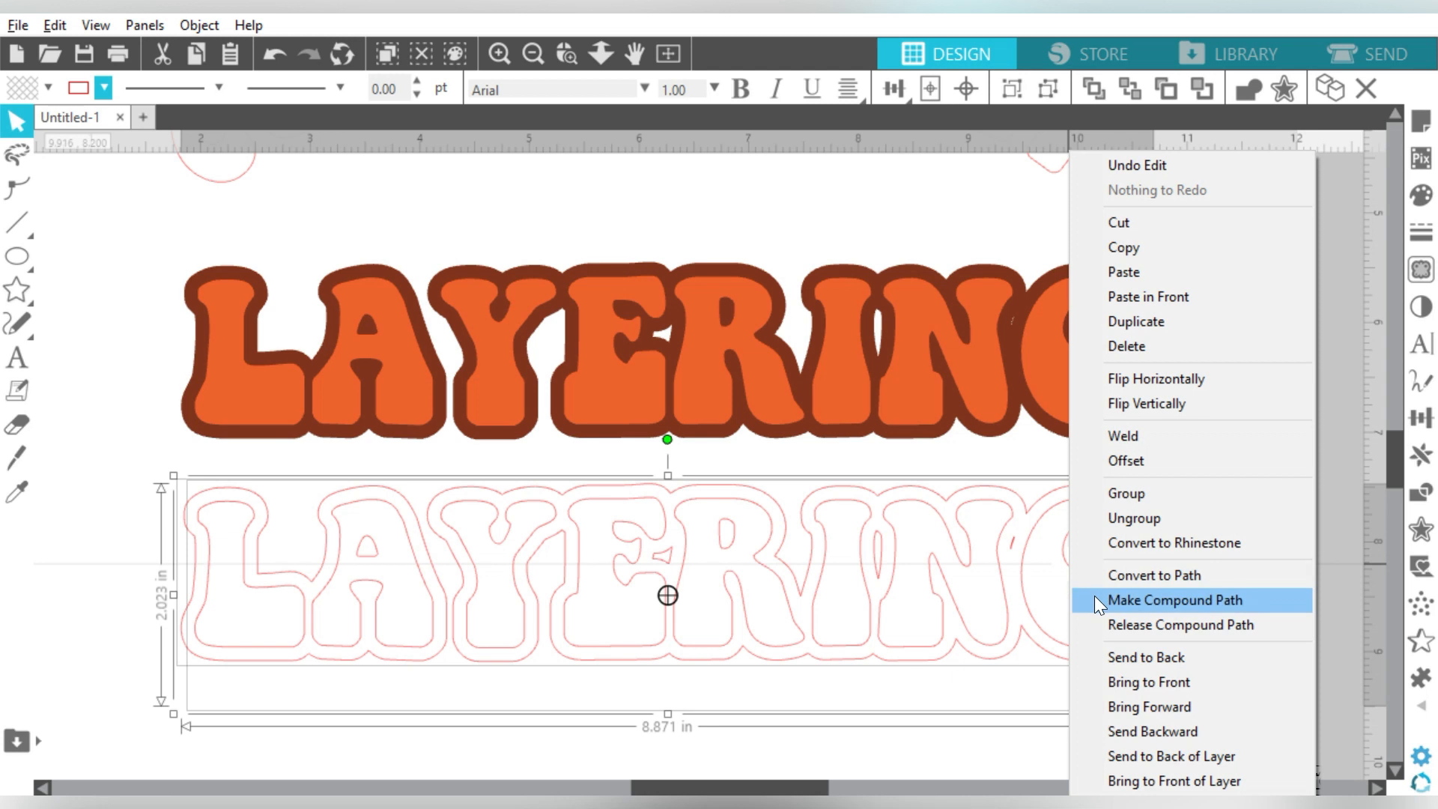
pyautogui.click(1096, 600)
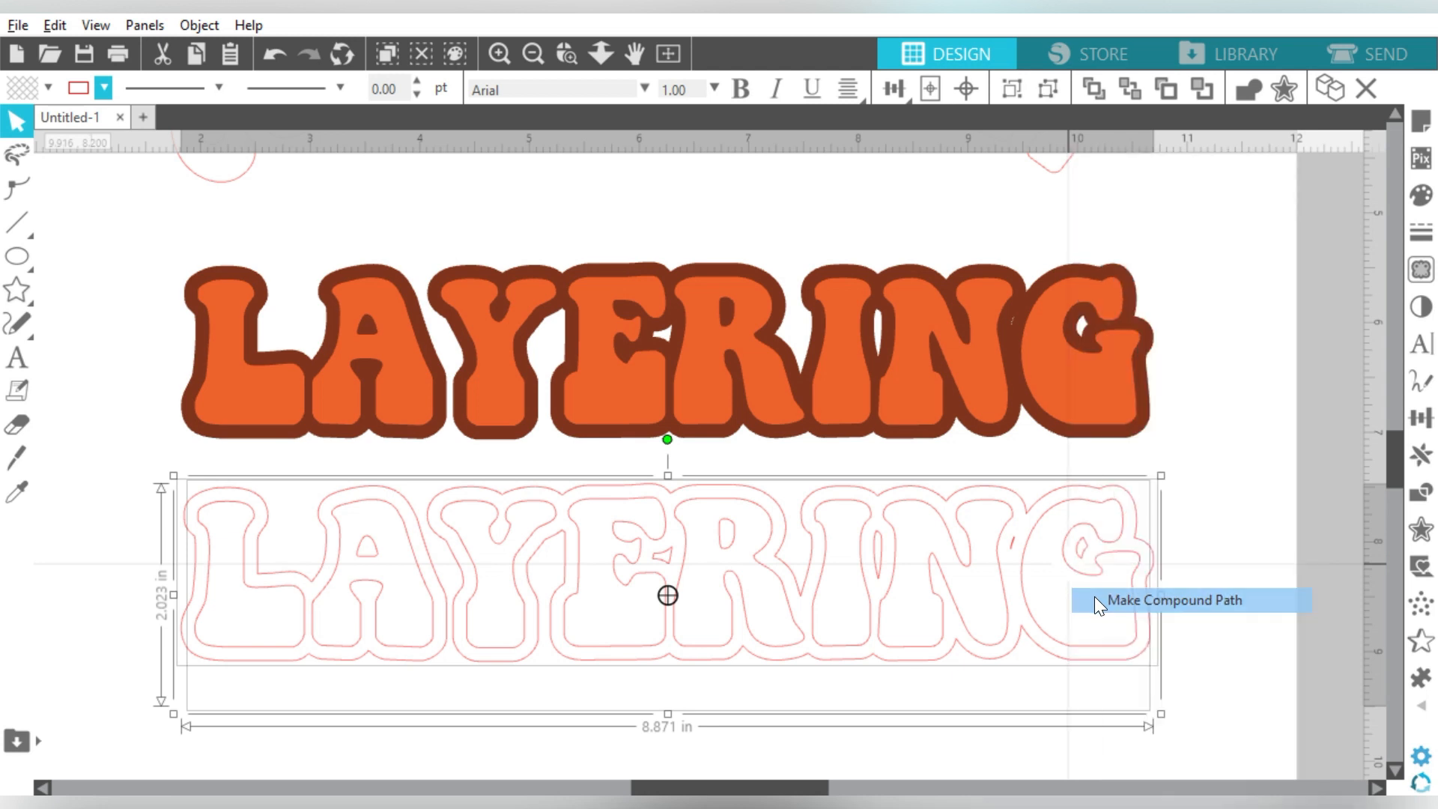
# Step: Fill the lower LAYERING compound path with dark brown and remove its line colour
pyautogui.click(48, 88)
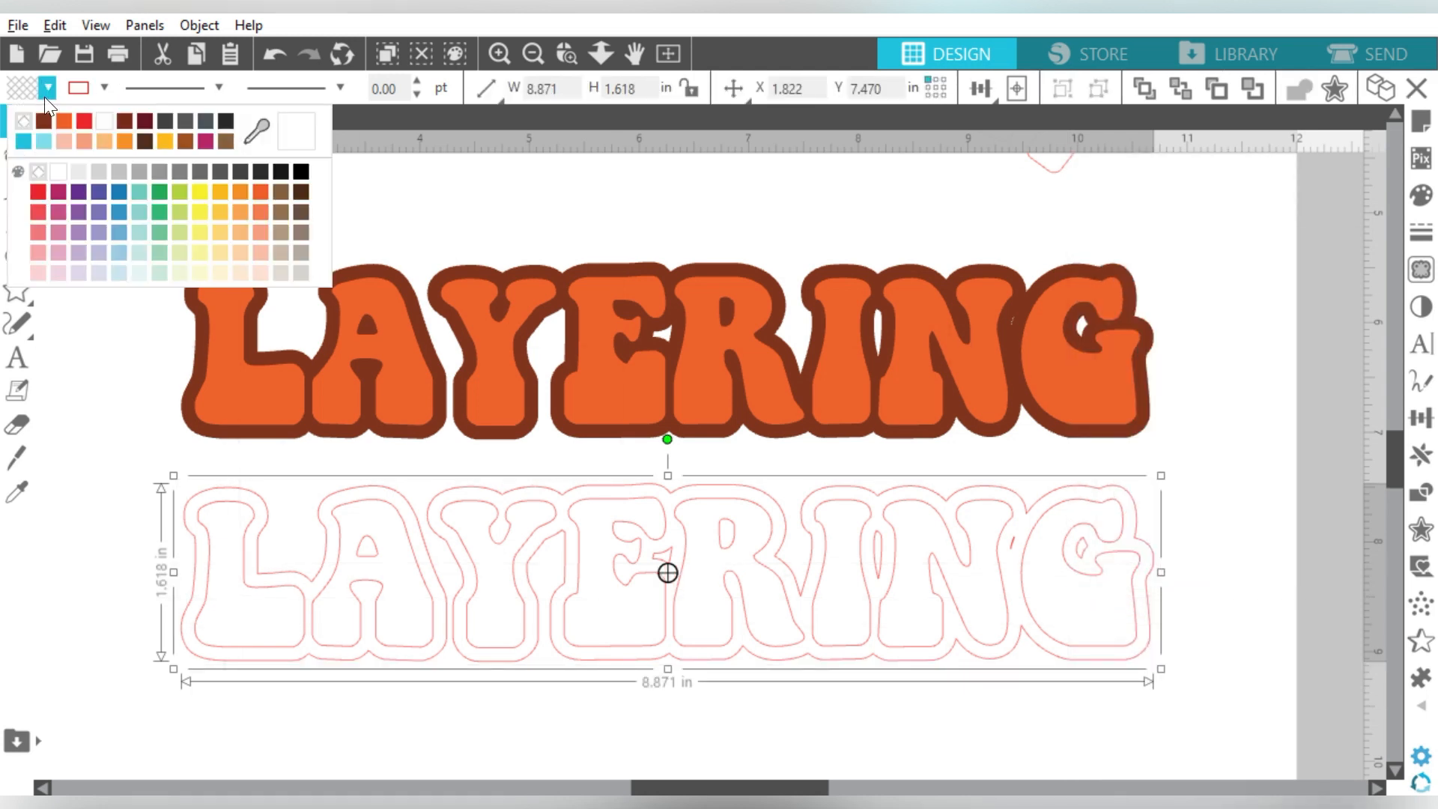
pyautogui.click(127, 123)
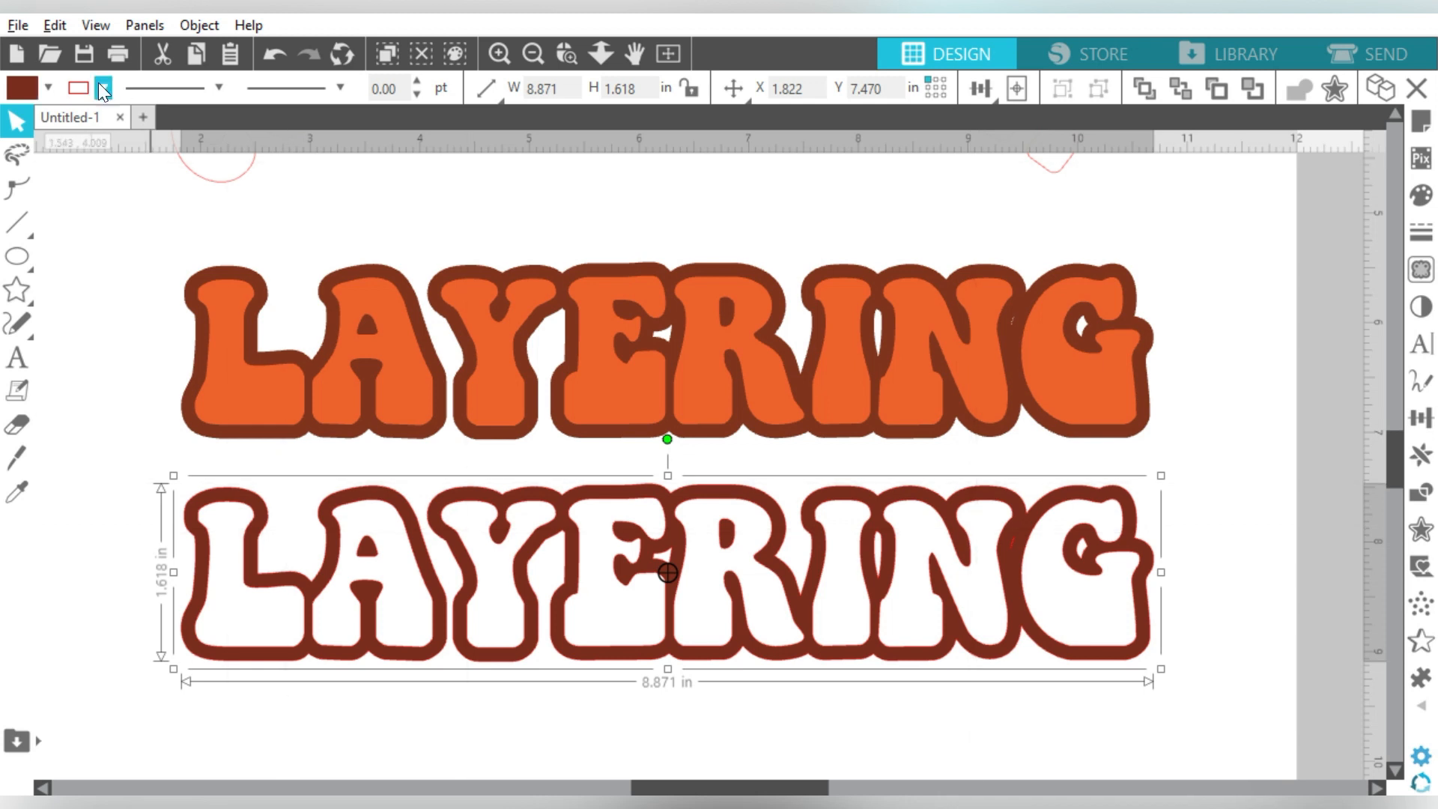
pyautogui.click(101, 86)
pyautogui.click(98, 118)
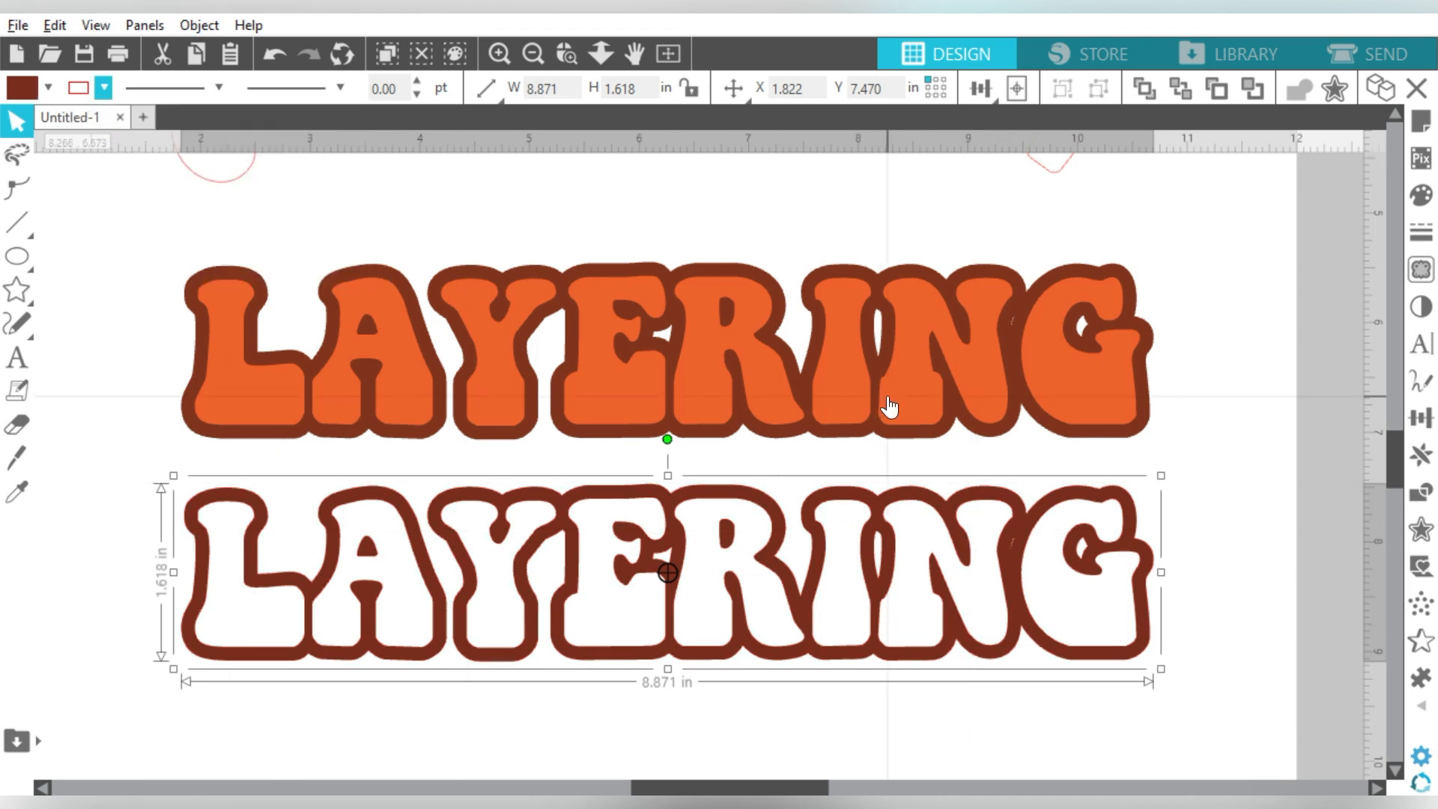
pyautogui.click(649, 201)
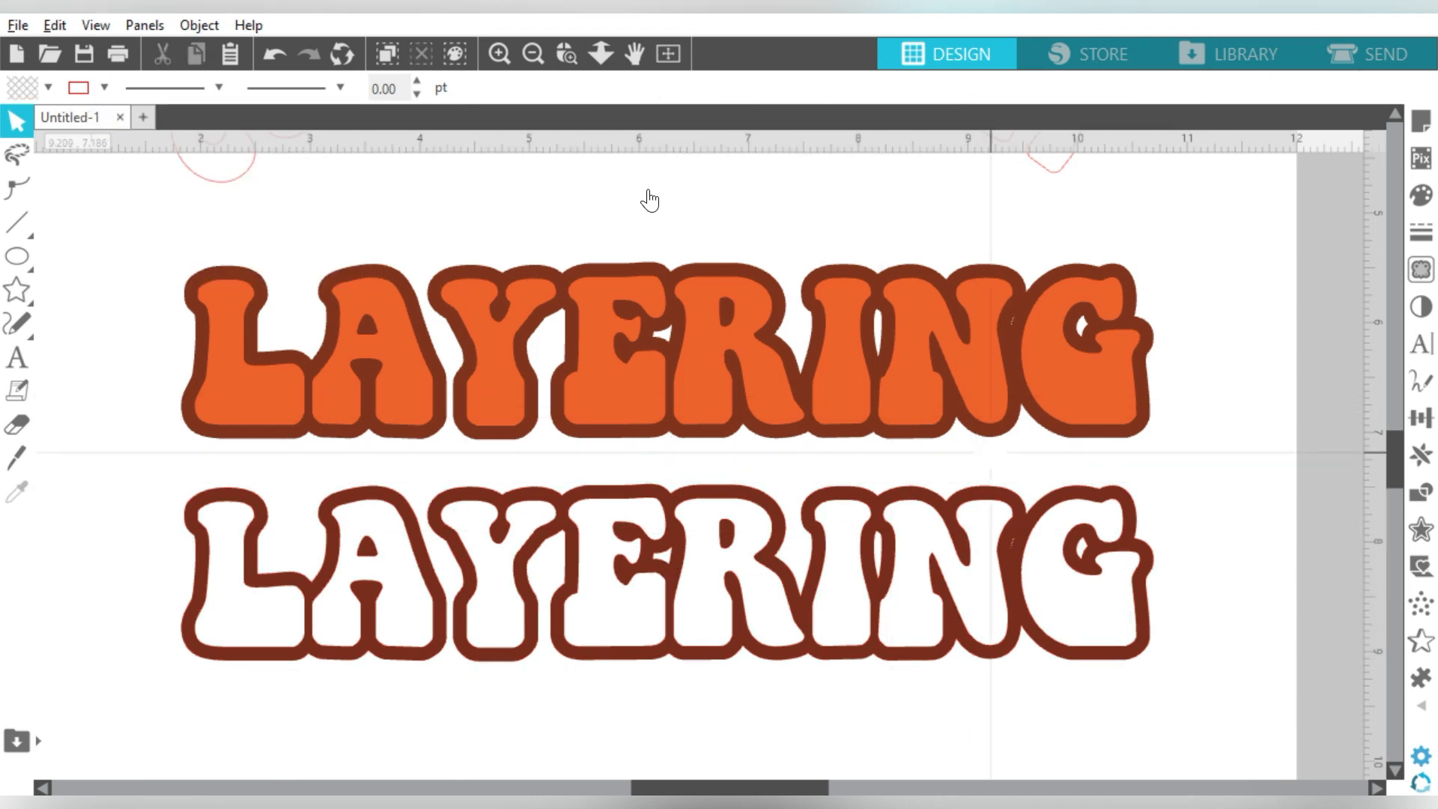
pyautogui.click(542, 50)
pyautogui.click(543, 50)
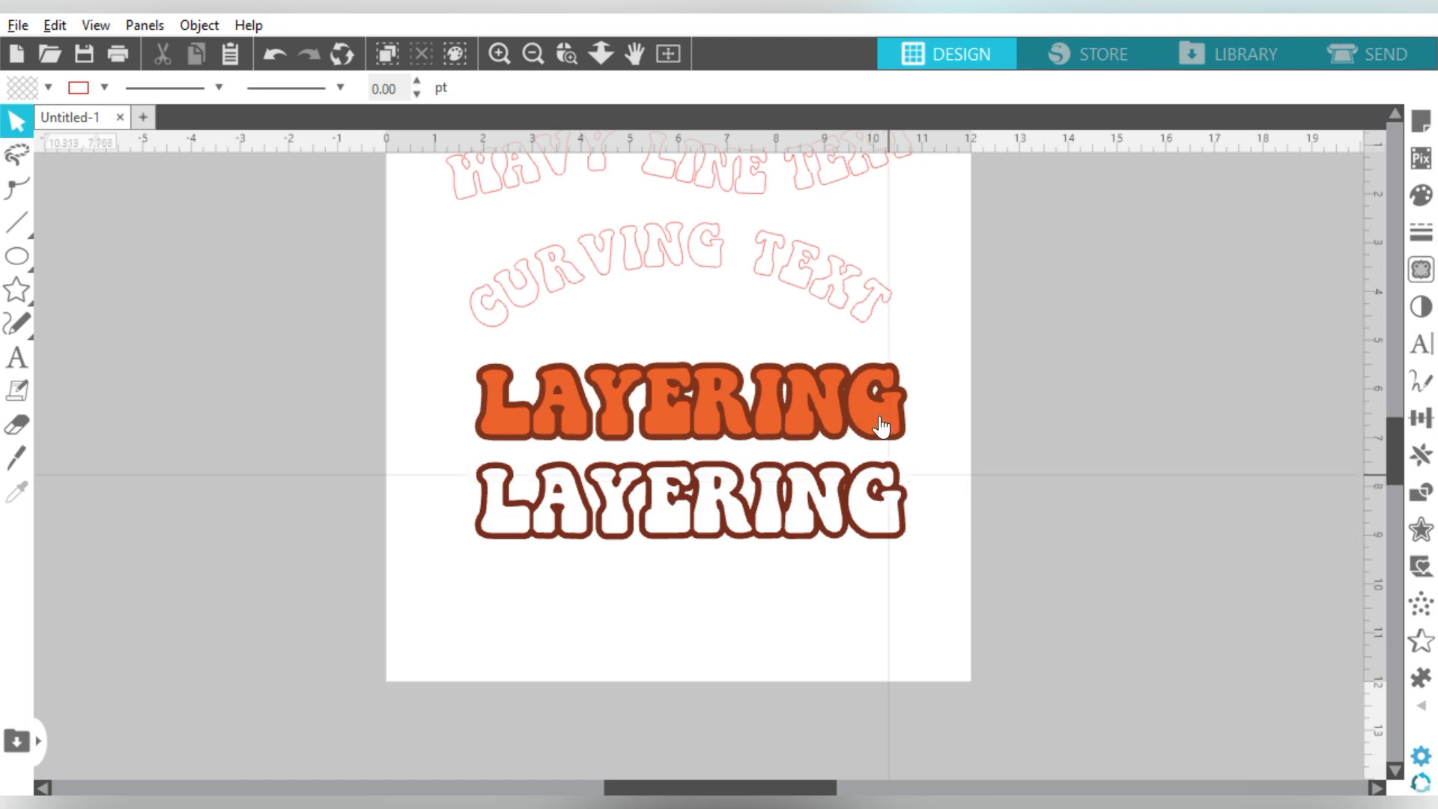
# Step: Fill WAVY LINE TEXT with purple and CURVING TEXT with magenta
pyautogui.moveTo(1395, 453); pyautogui.dragTo(1395, 434)
pyautogui.moveTo(942, 243); pyautogui.dragTo(866, 378)
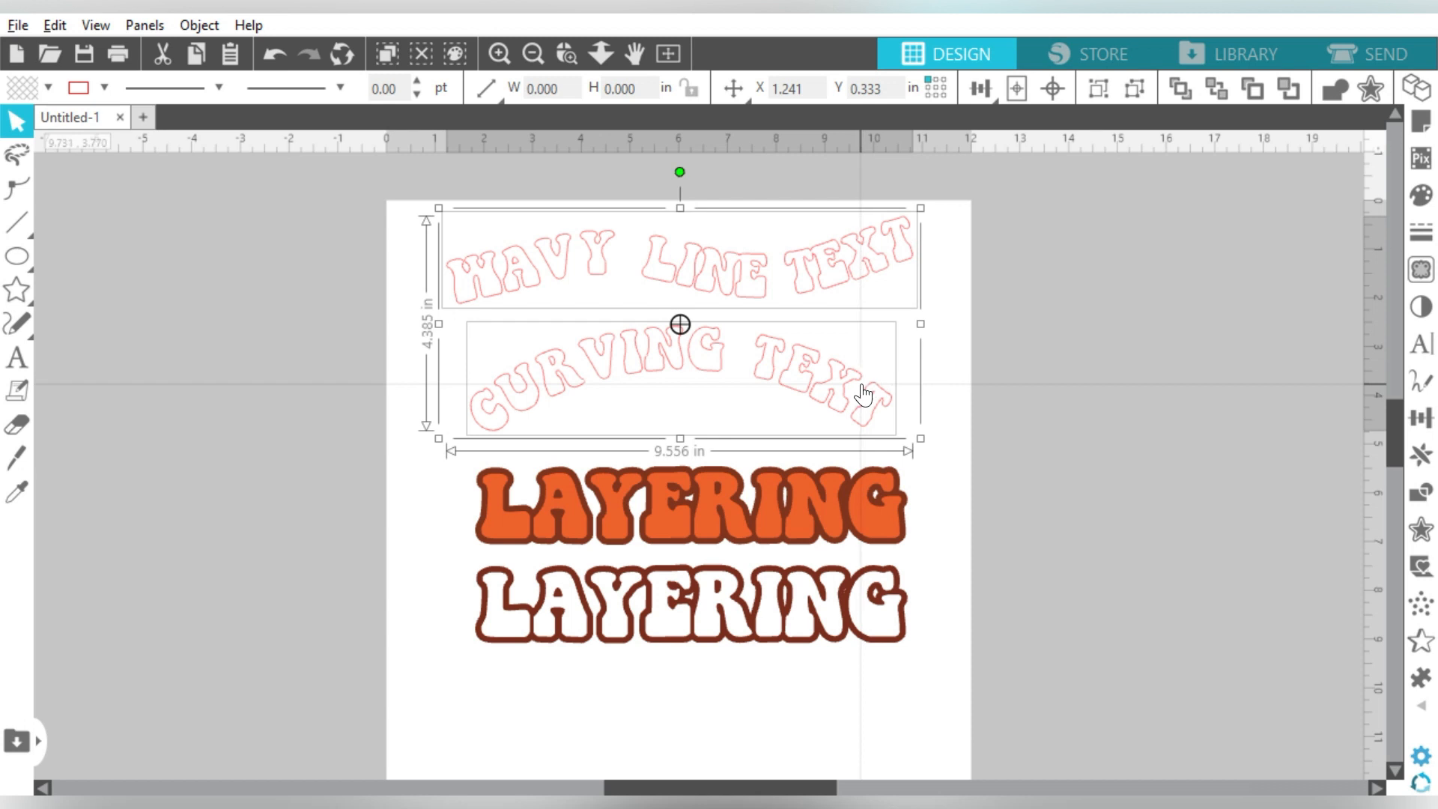
pyautogui.click(1408, 201)
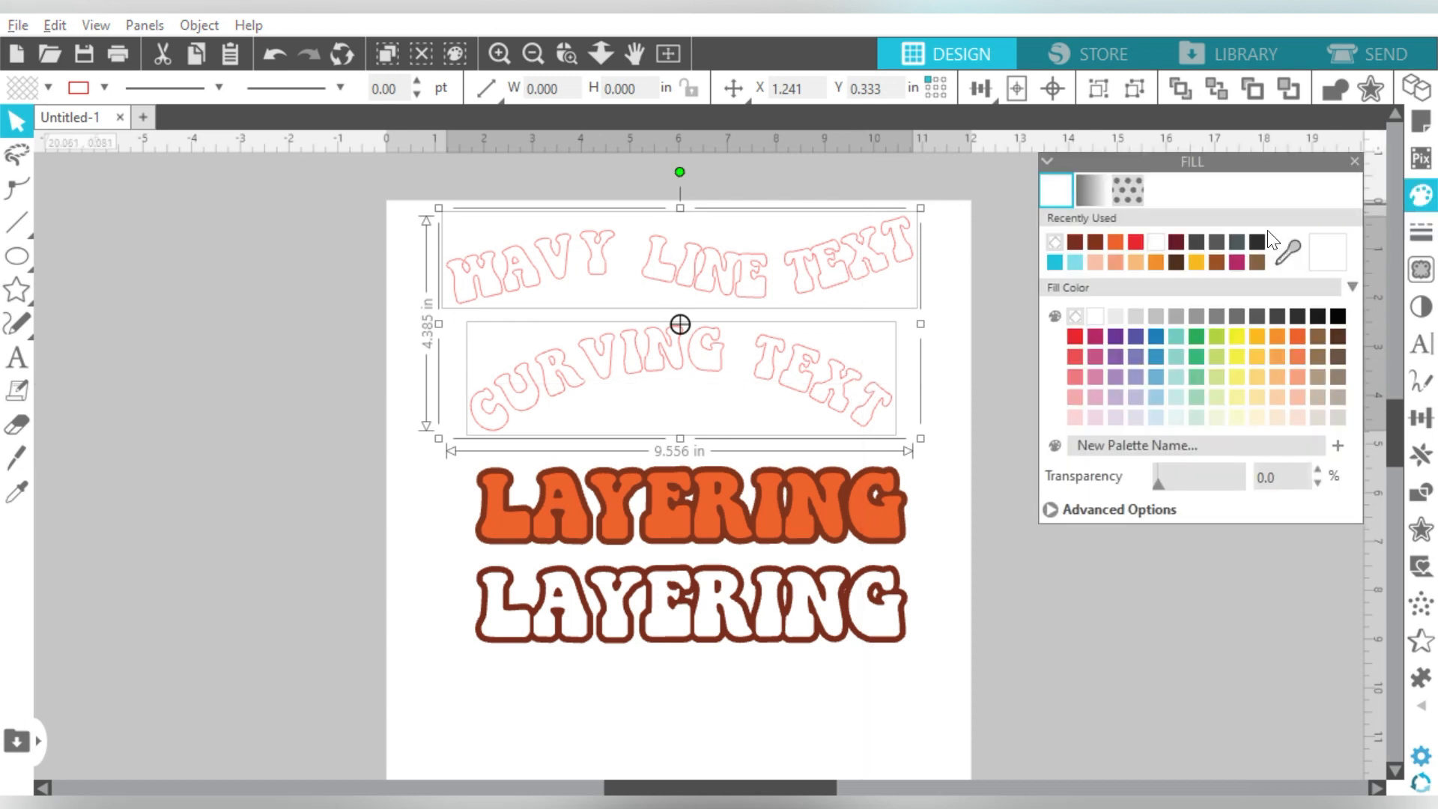
pyautogui.click(1116, 336)
pyautogui.click(961, 305)
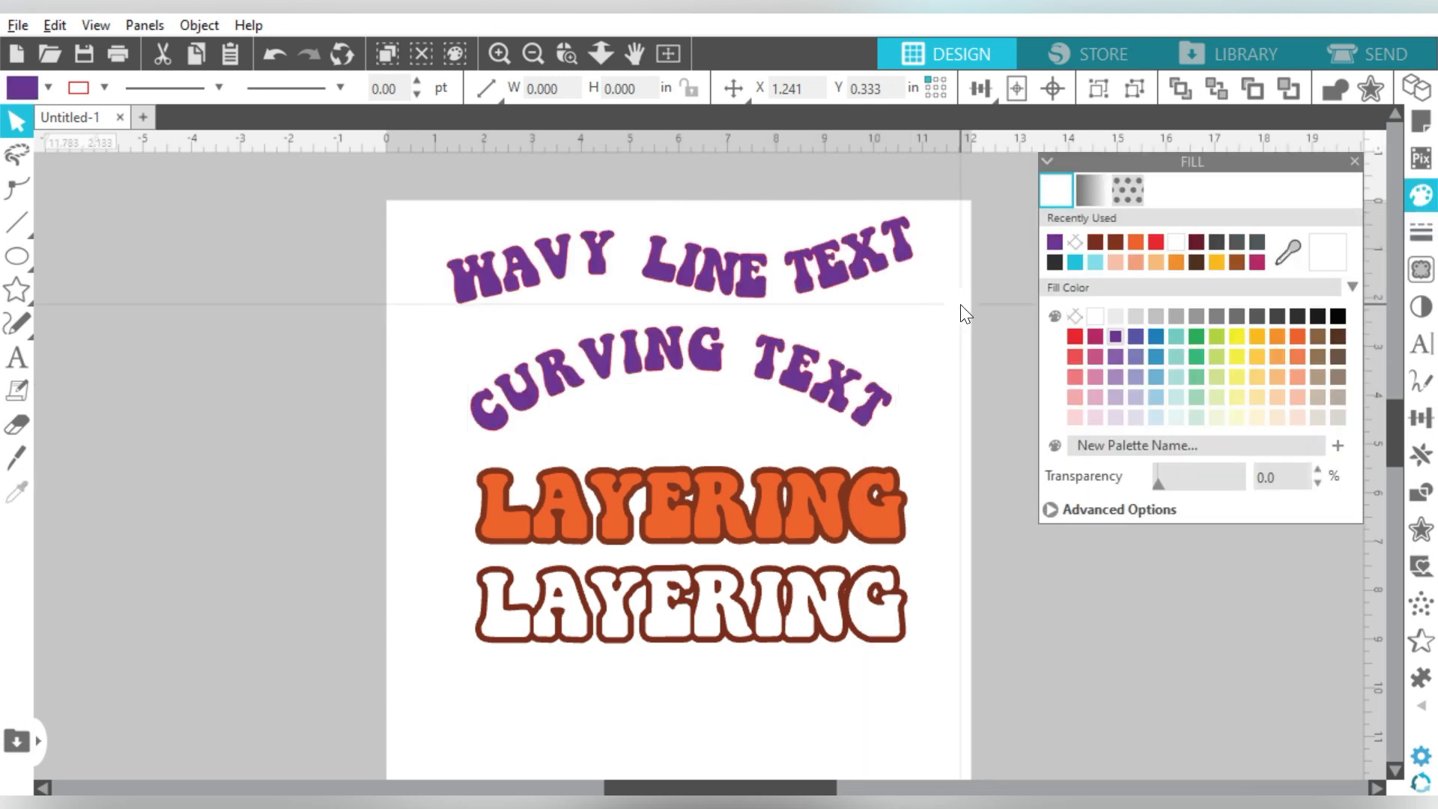
pyautogui.click(810, 380)
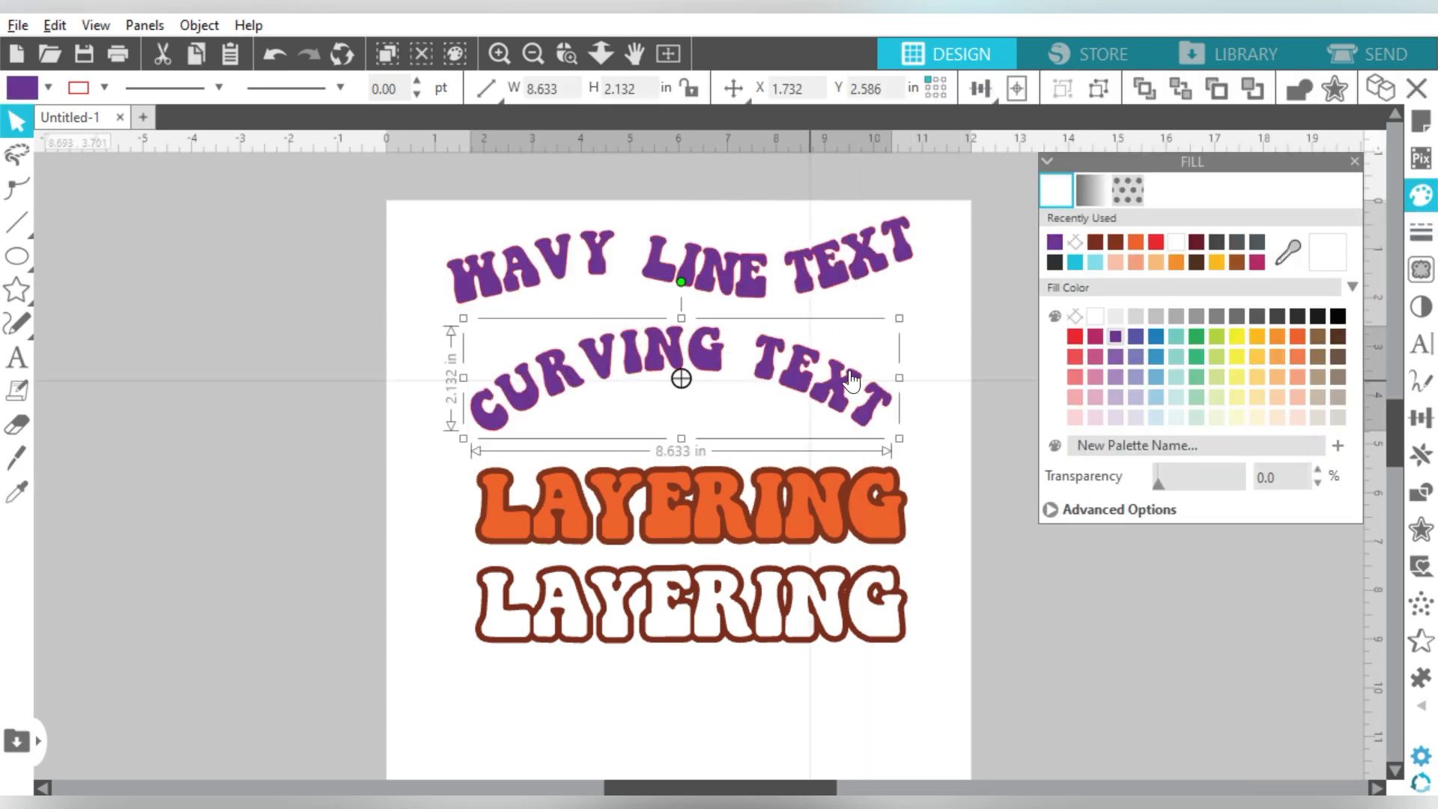
pyautogui.click(1338, 336)
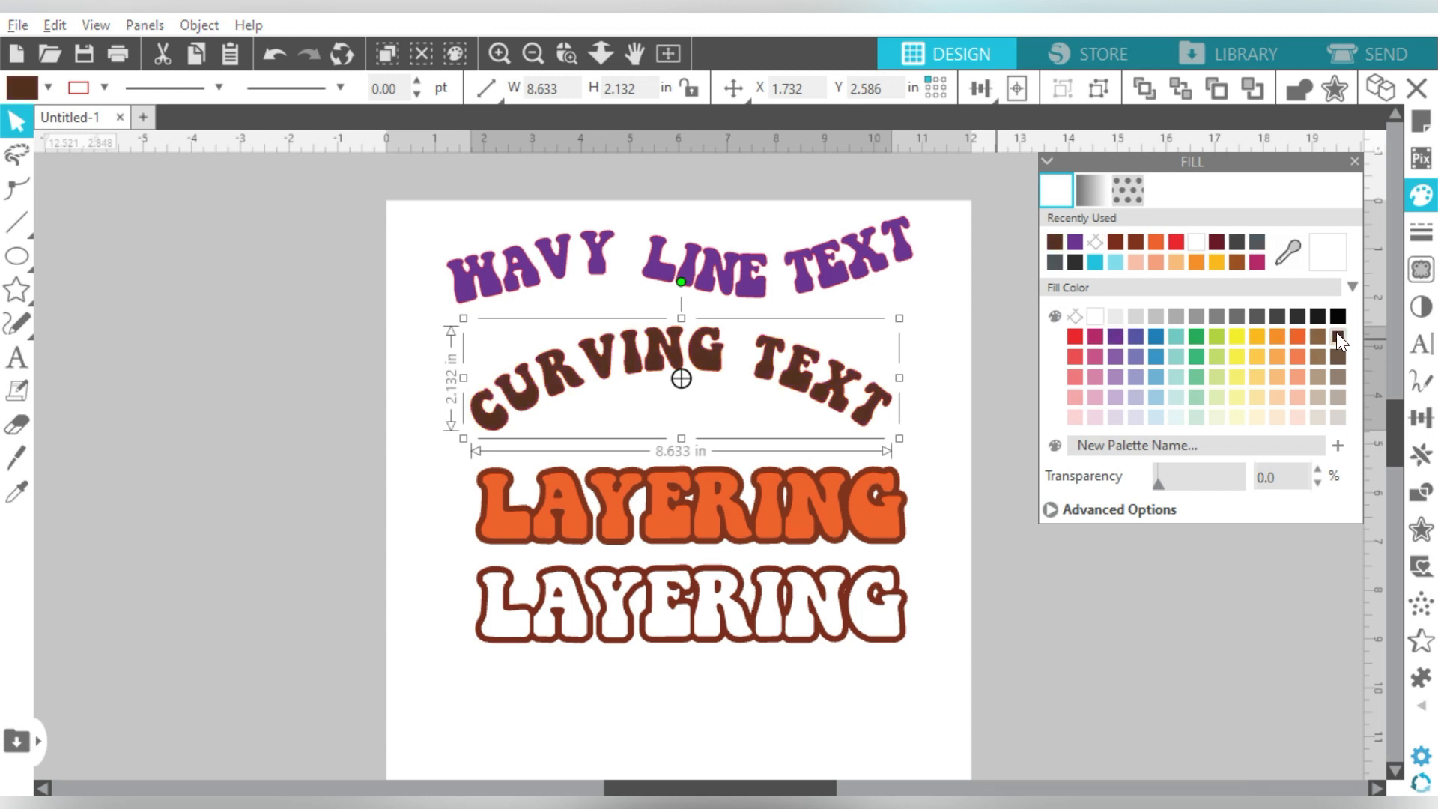
pyautogui.click(1095, 342)
# Step: Remove the line colour from both WAVY LINE TEXT and CURVING TEXT
pyautogui.moveTo(950, 240)
pyautogui.mouseDown()
pyautogui.moveTo(827, 339)
pyautogui.moveTo(792, 404)
pyautogui.mouseUp()
pyautogui.click(104, 87)
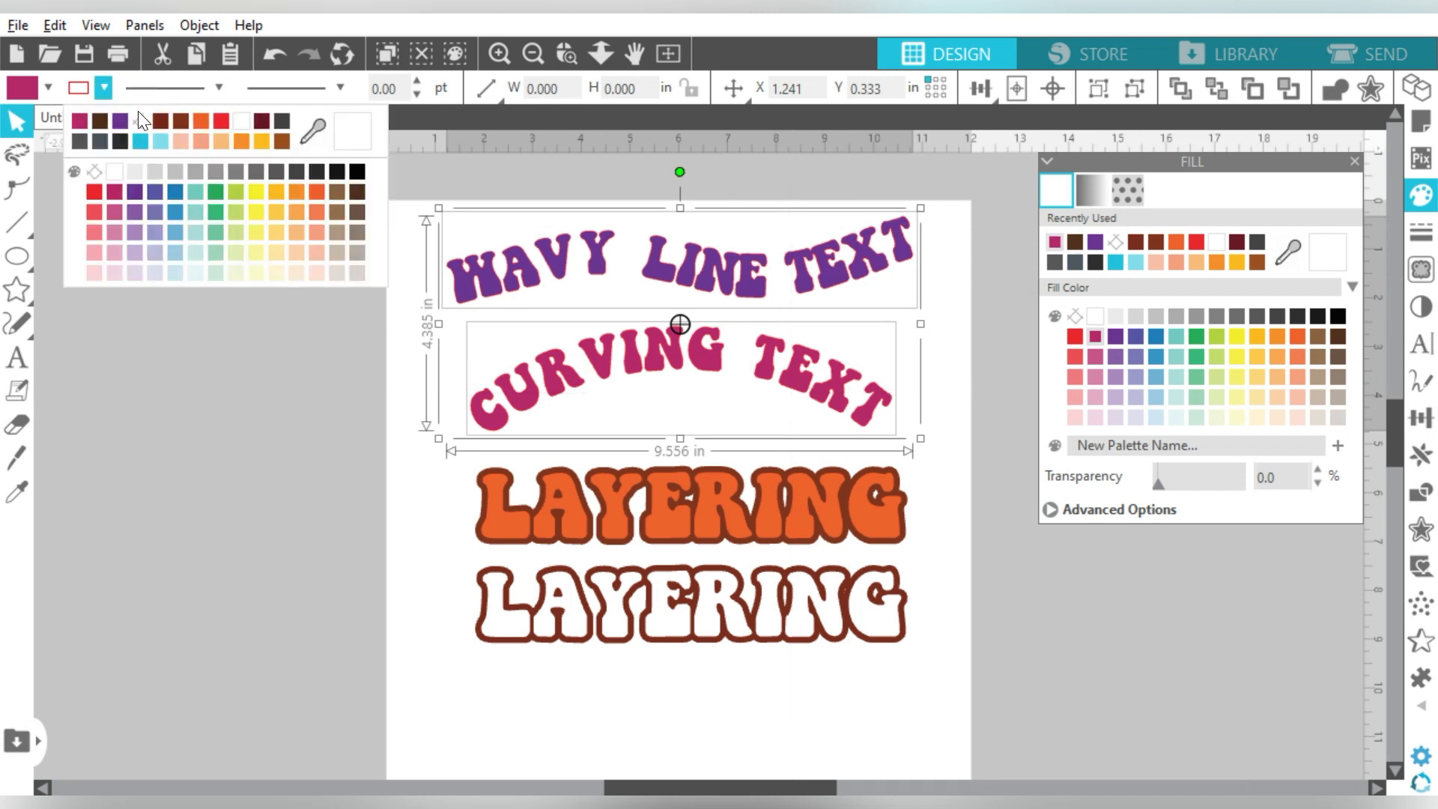
pyautogui.click(140, 120)
pyautogui.click(916, 375)
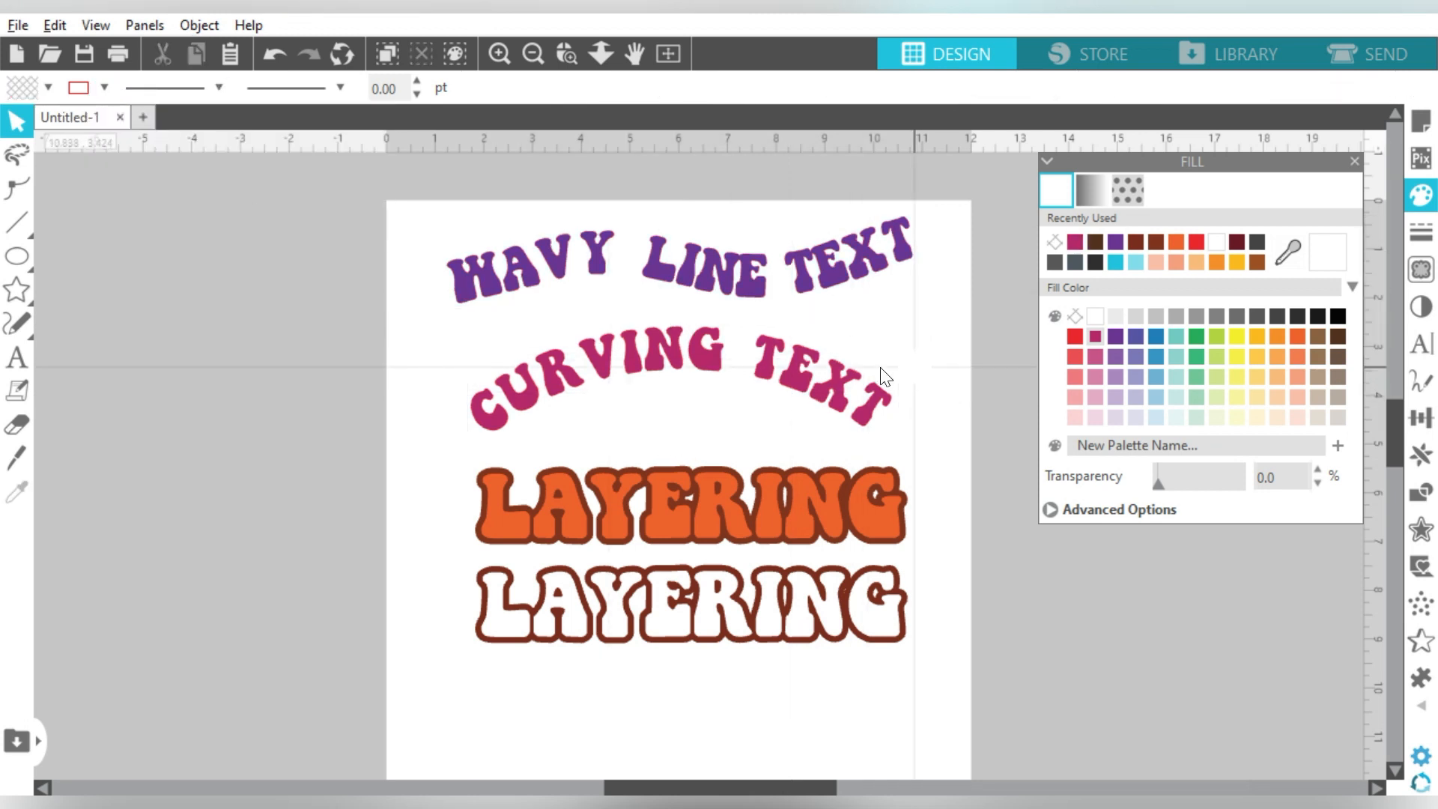
# Step: Move CURVING TEXT to the page's left edge and group the orange LAYERING letters with their brown offset
pyautogui.moveTo(772, 370)
pyautogui.mouseDown()
pyautogui.moveTo(662, 357)
pyautogui.moveTo(682, 343)
pyautogui.mouseUp()
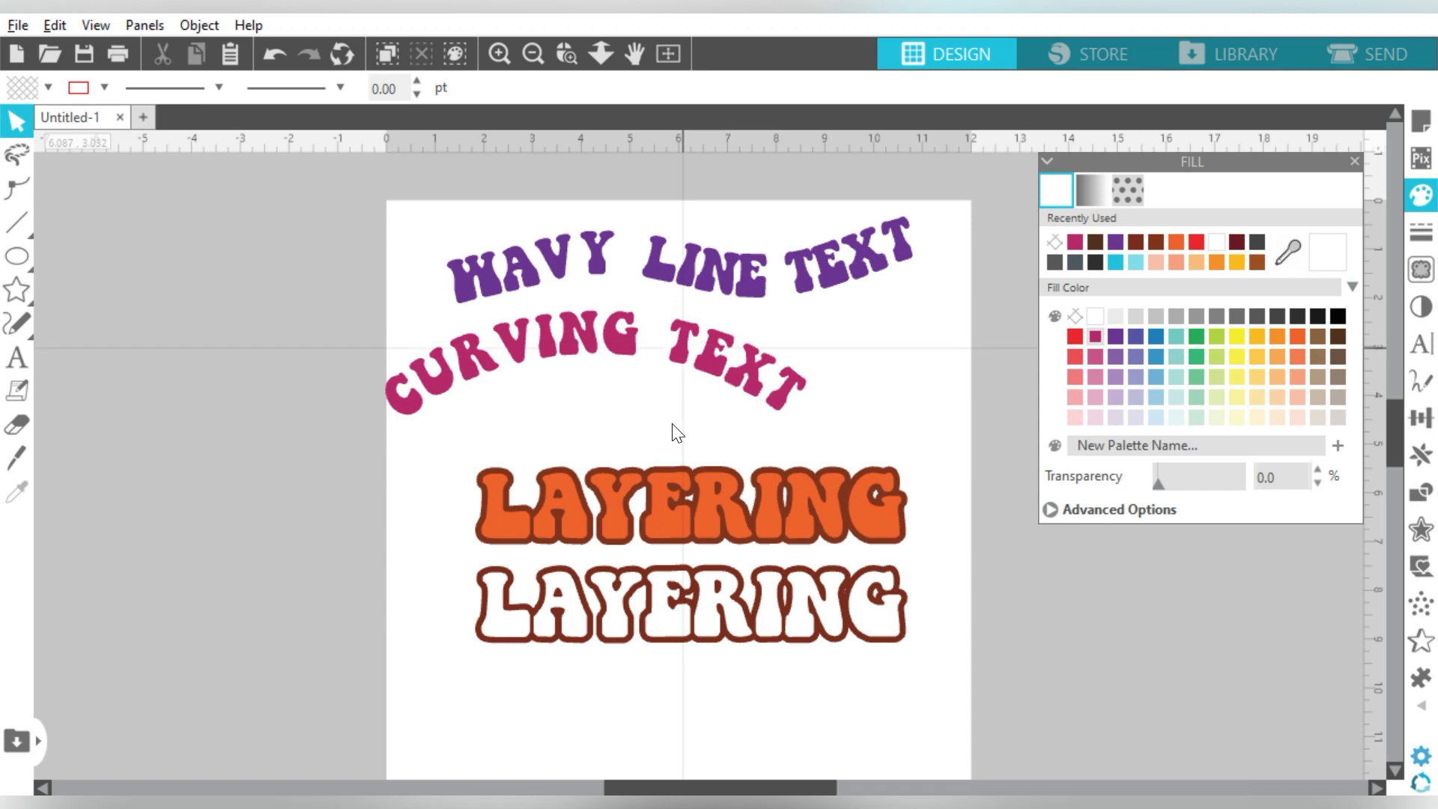
pyautogui.moveTo(658, 524); pyautogui.dragTo(707, 478)
pyautogui.hotkey('ctrl', 'z')
pyautogui.keyDown('shift'); pyautogui.click(867, 493); pyautogui.keyUp('shift')
pyautogui.press('i')
pyautogui.hotkey('ctrl', 'g')
# Step: Replace the lower LAYERING outline with the word OUTLINE, styled as a yellow compound-path outline without line colour
pyautogui.moveTo(648, 605); pyautogui.dragTo(593, 579)
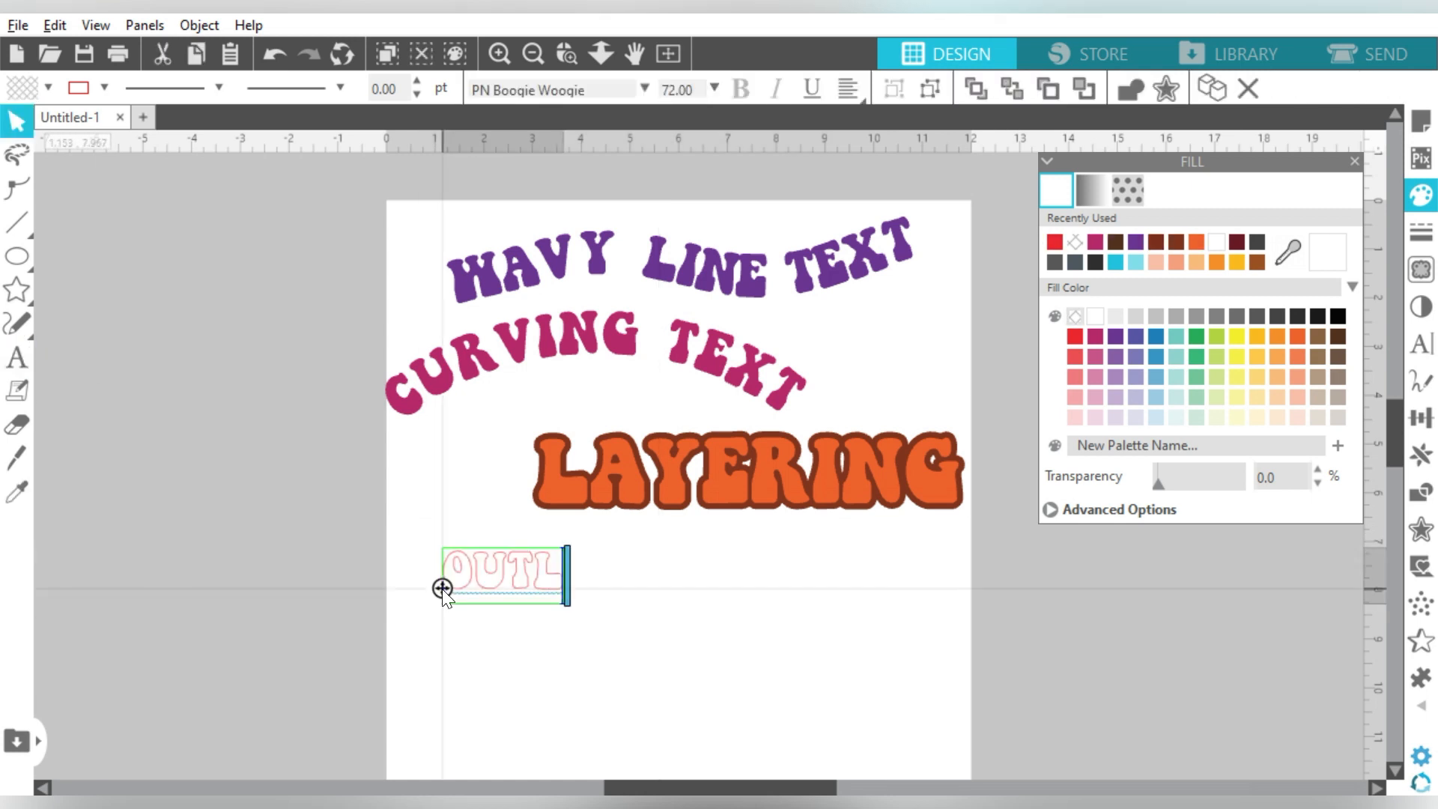
pyautogui.write('LINE')
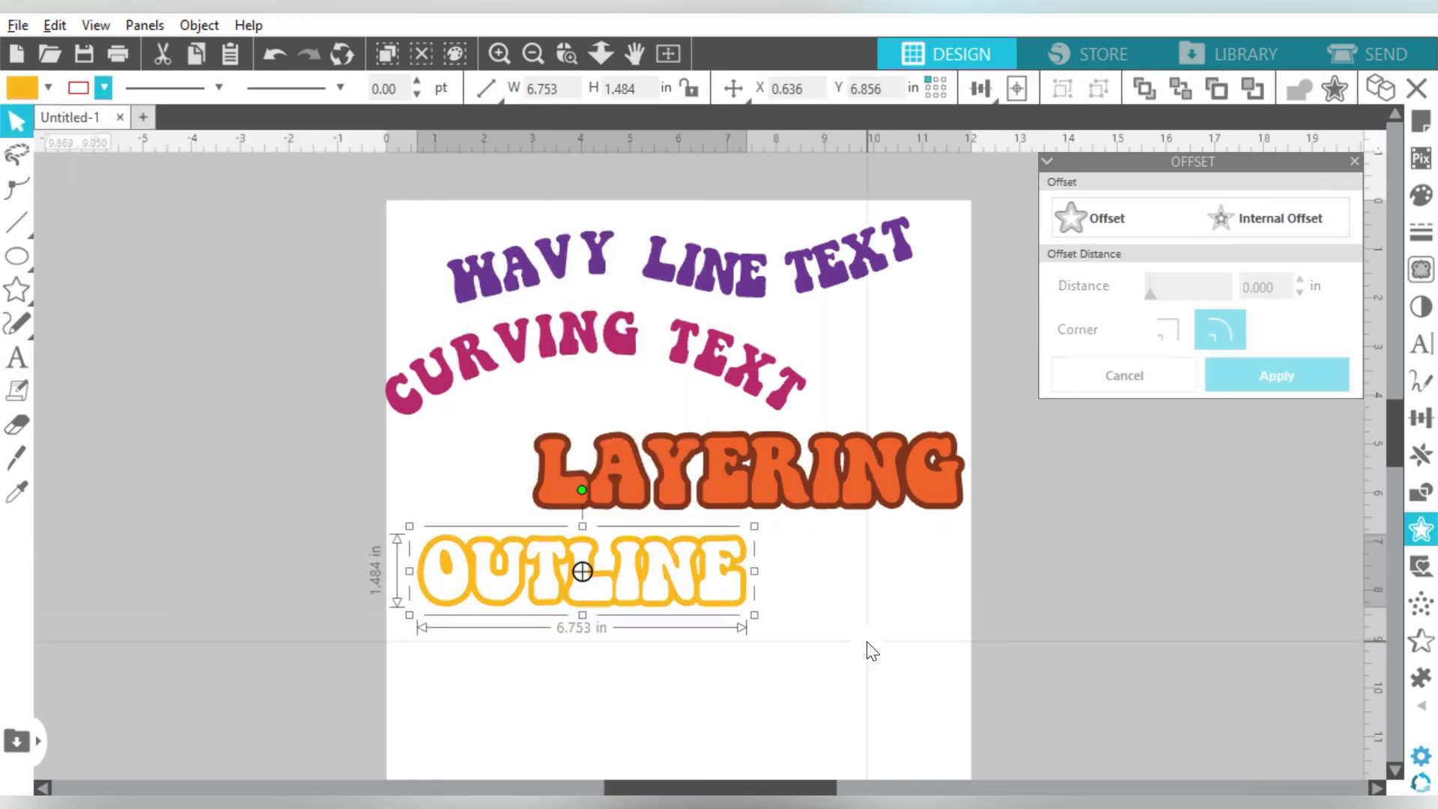
pyautogui.click(871, 651)
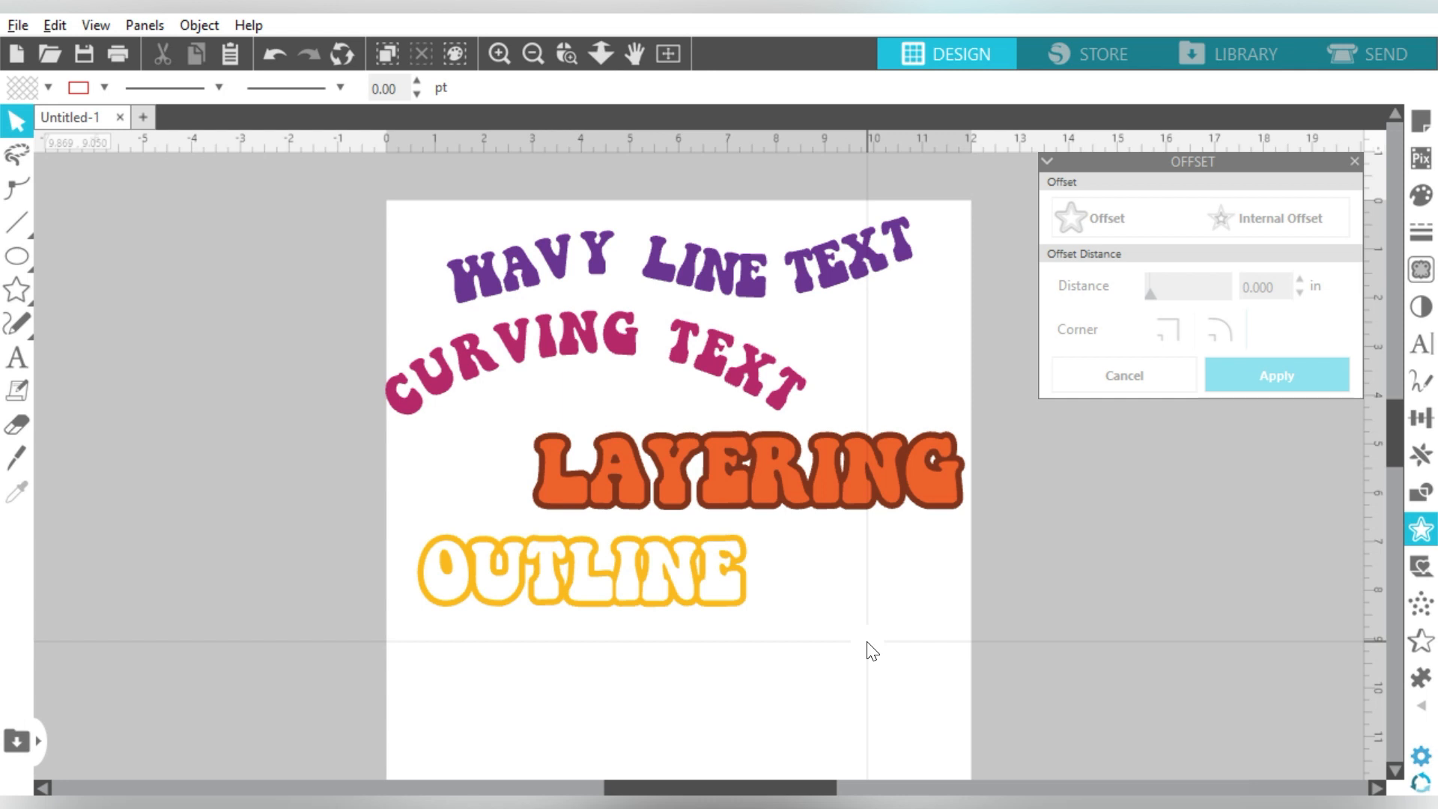
# Step: Rotate CURVING TEXT counterclockwise so it slopes upward, and place it beneath WAVY LINE TEXT
pyautogui.moveTo(596, 327); pyautogui.dragTo(621, 341)
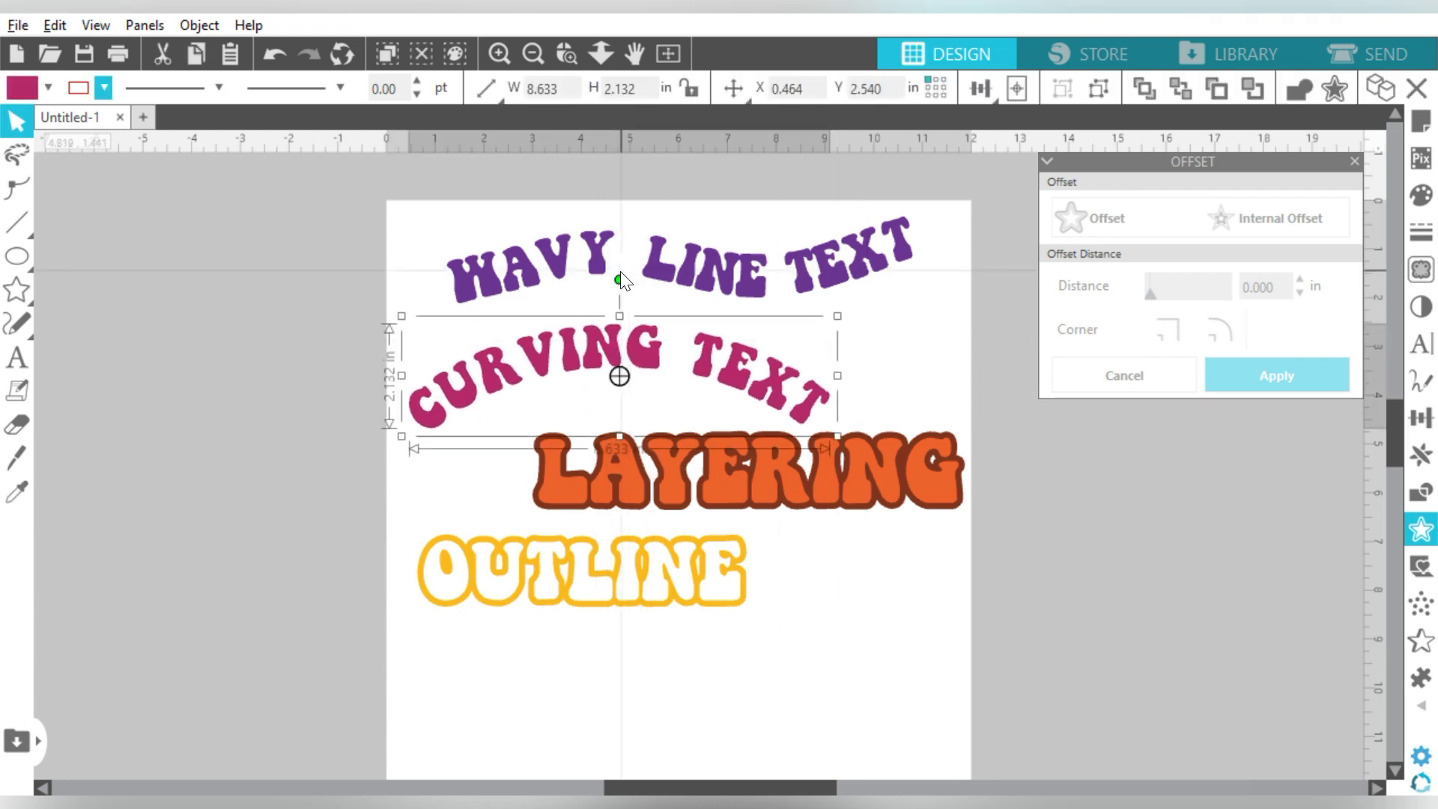
pyautogui.moveTo(618, 277); pyautogui.dragTo(591, 284)
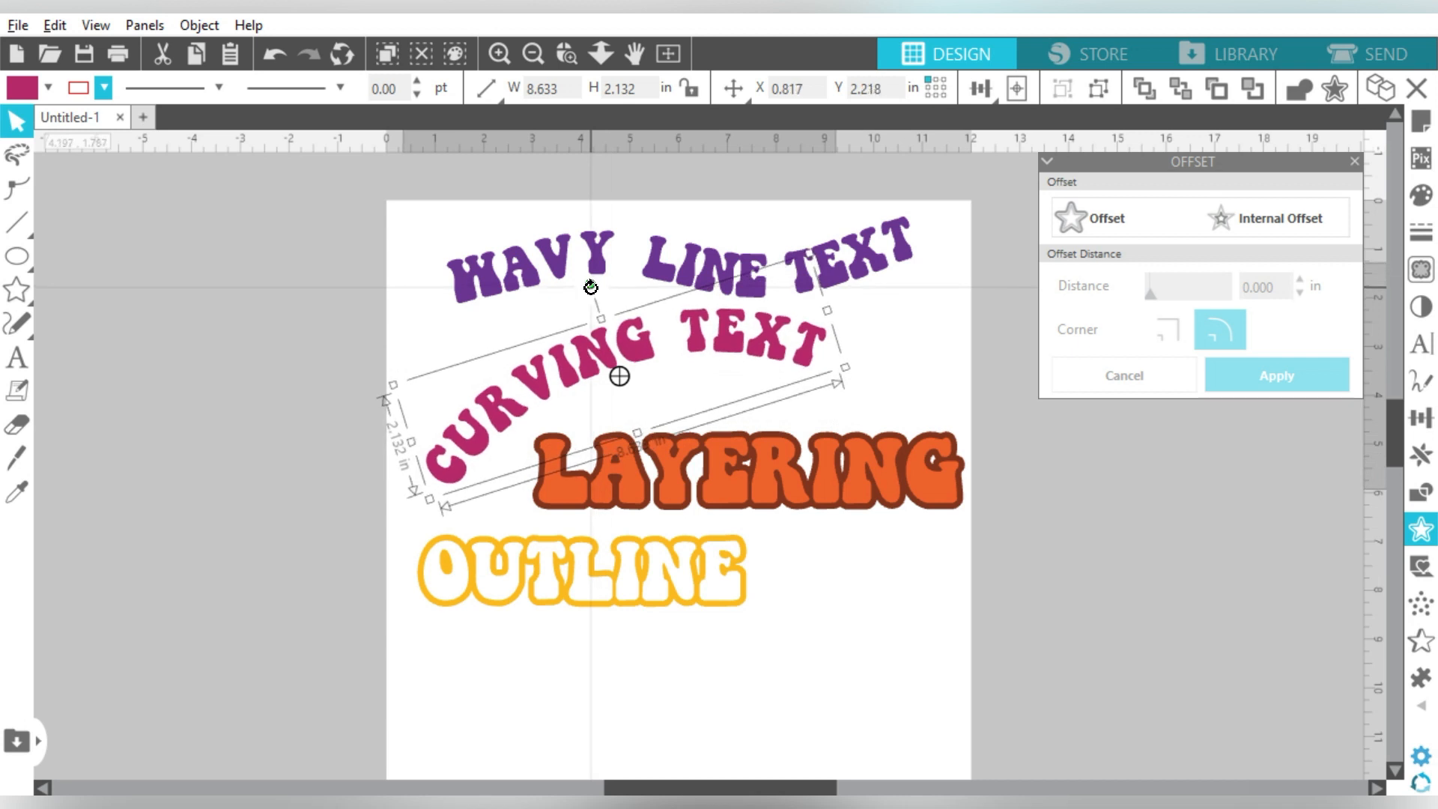
pyautogui.moveTo(604, 364); pyautogui.dragTo(590, 383)
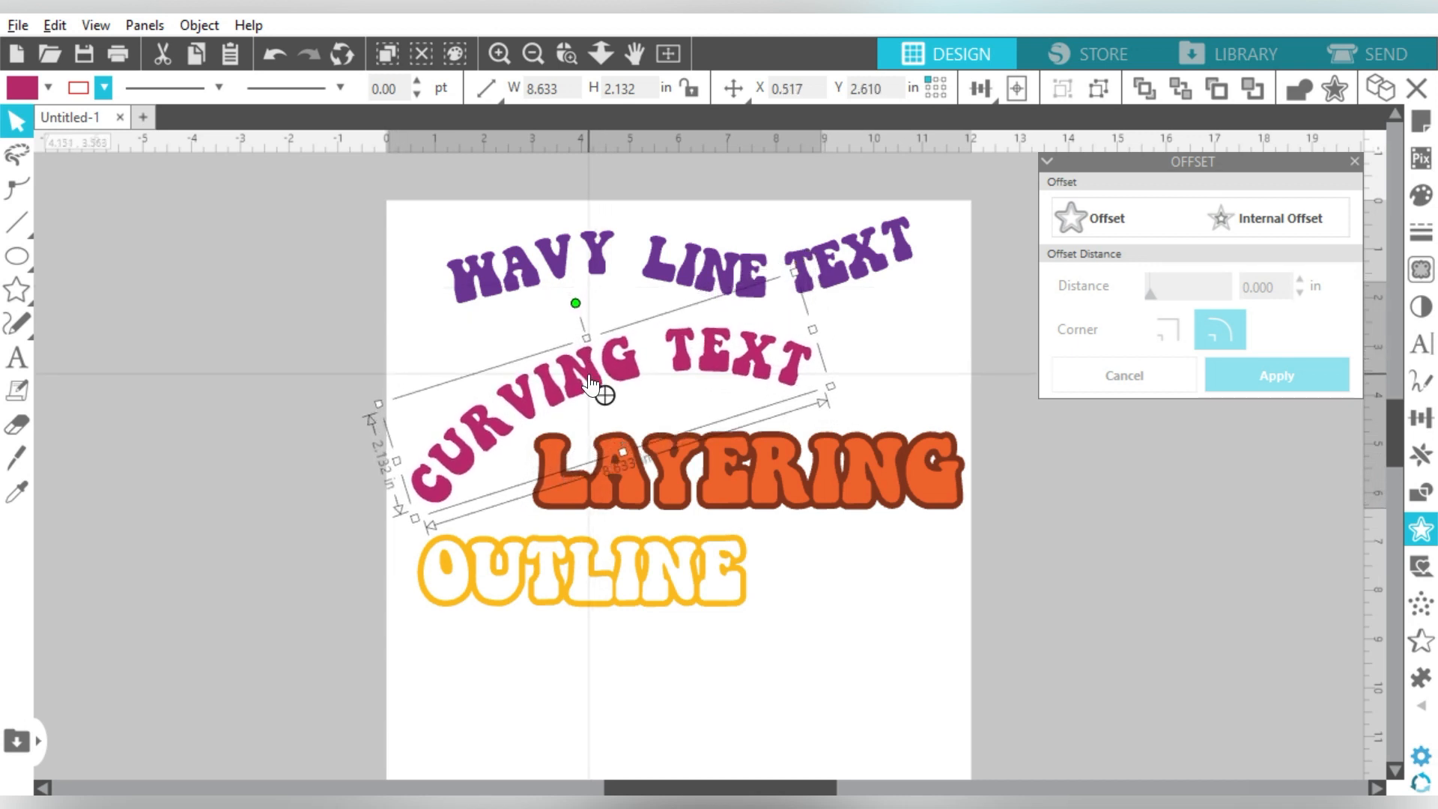
# Step: Shift the three lower texts up, shrink LAYERING slightly, and nest LAYERING and OUTLINE beneath CURVING TEXT
pyautogui.moveTo(787, 683); pyautogui.dragTo(604, 349)
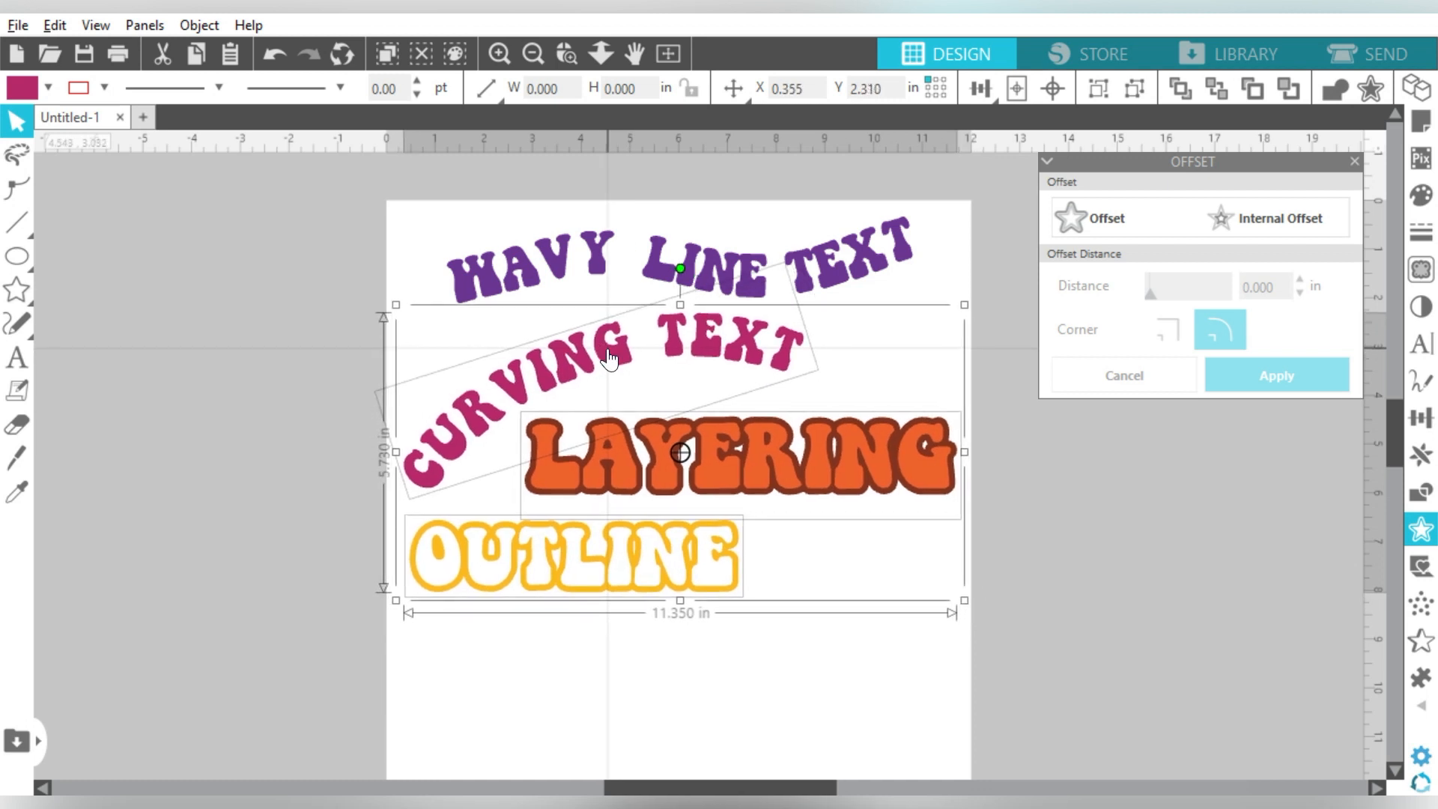
pyautogui.moveTo(896, 348); pyautogui.dragTo(965, 507)
pyautogui.moveTo(966, 523); pyautogui.dragTo(910, 510)
pyautogui.moveTo(831, 460); pyautogui.dragTo(874, 445)
pyautogui.moveTo(650, 570); pyautogui.dragTo(710, 535)
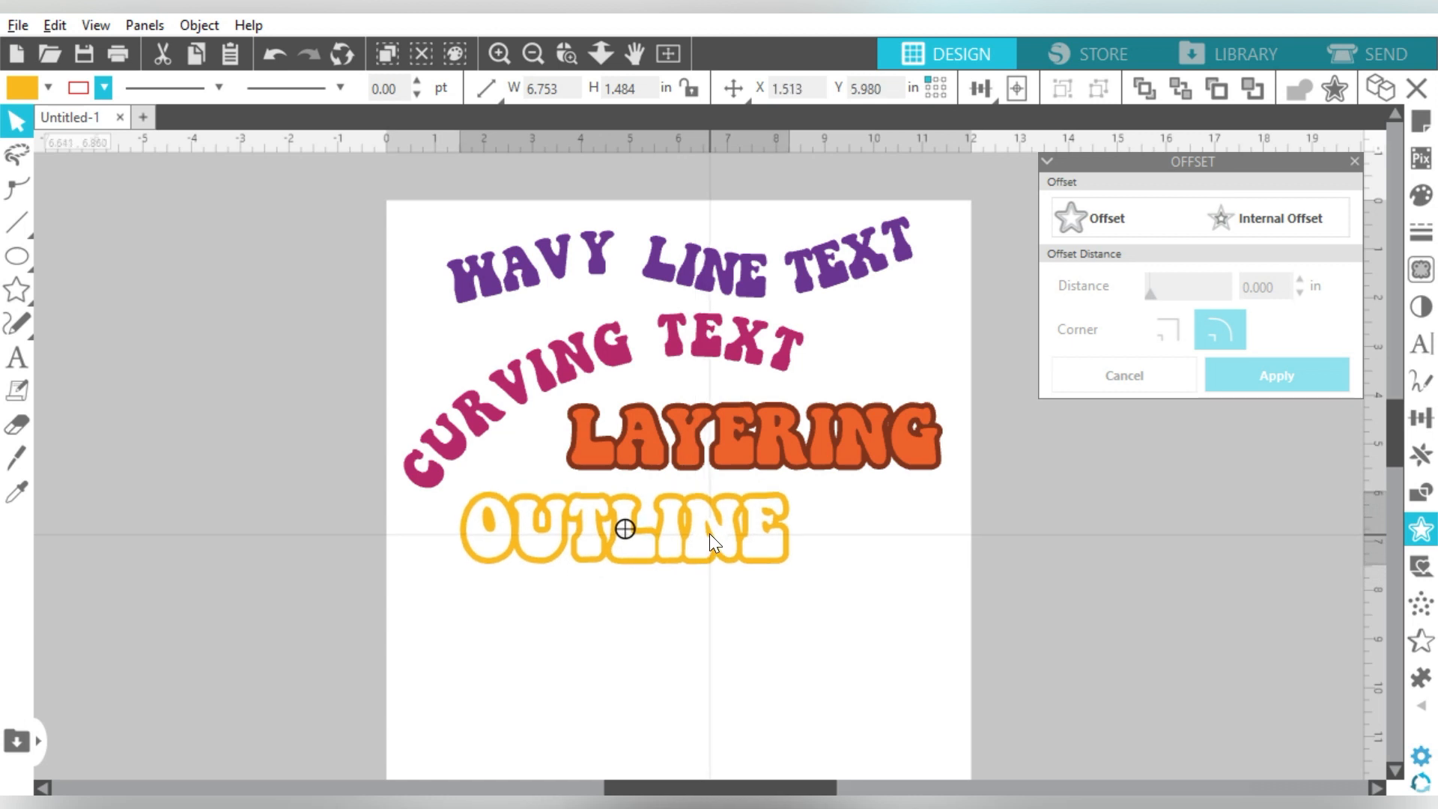
pyautogui.press('Escape')
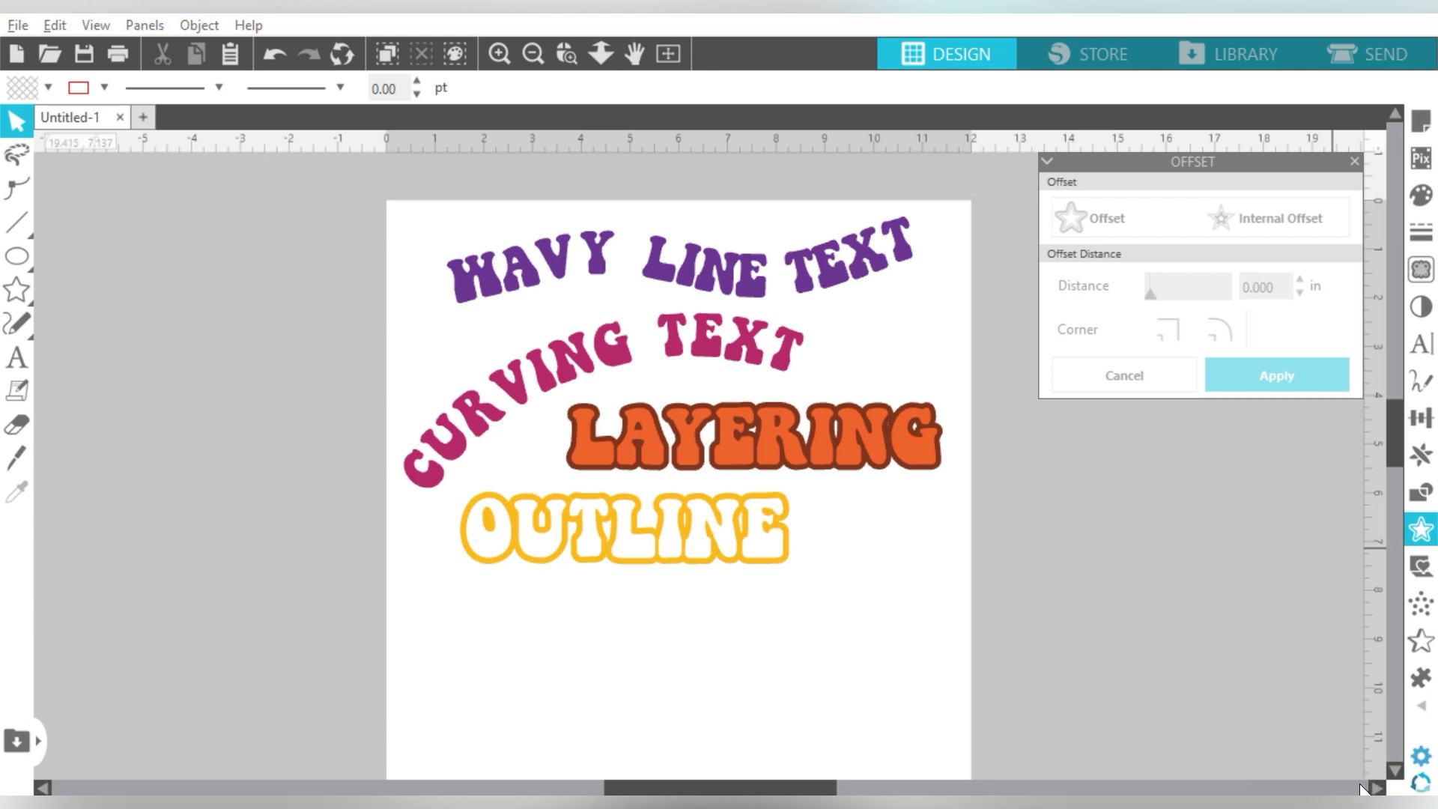
# Step: Add the text OUTSIDE EDGE in the empty area below OUTLINE
pyautogui.moveTo(1389, 444); pyautogui.dragTo(1391, 471)
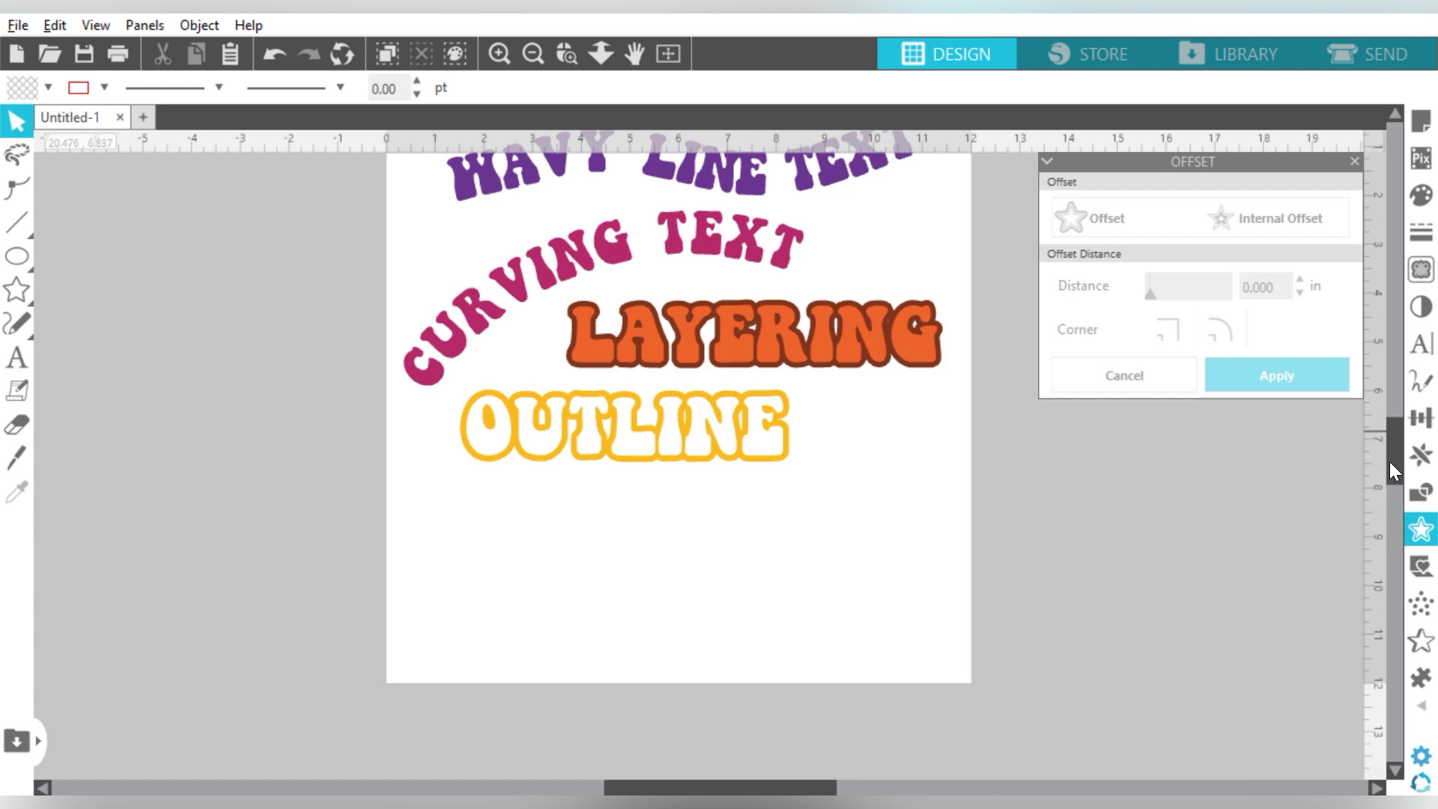
pyautogui.click(16, 358)
pyautogui.click(582, 545)
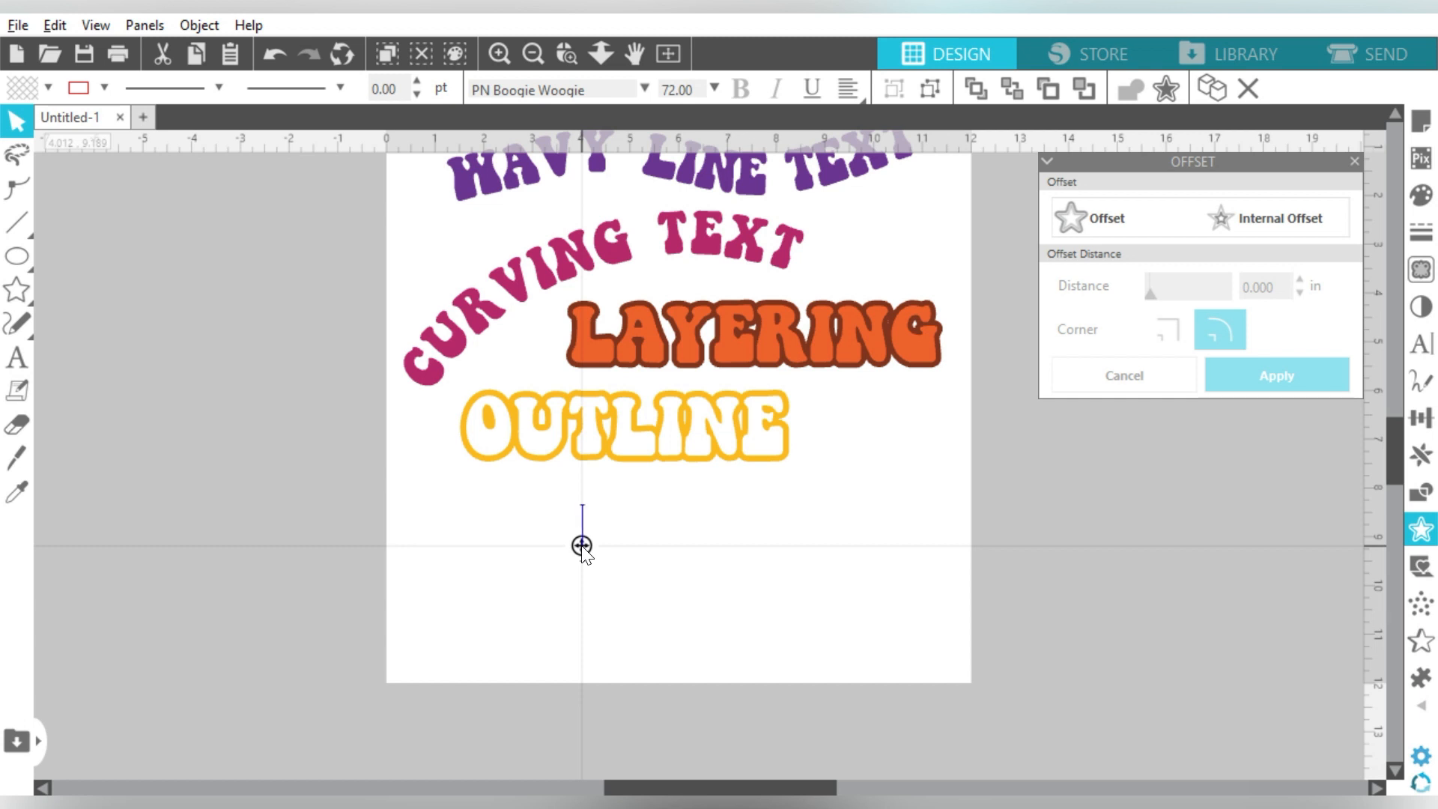
pyautogui.write('OUTSIDE EDGE')
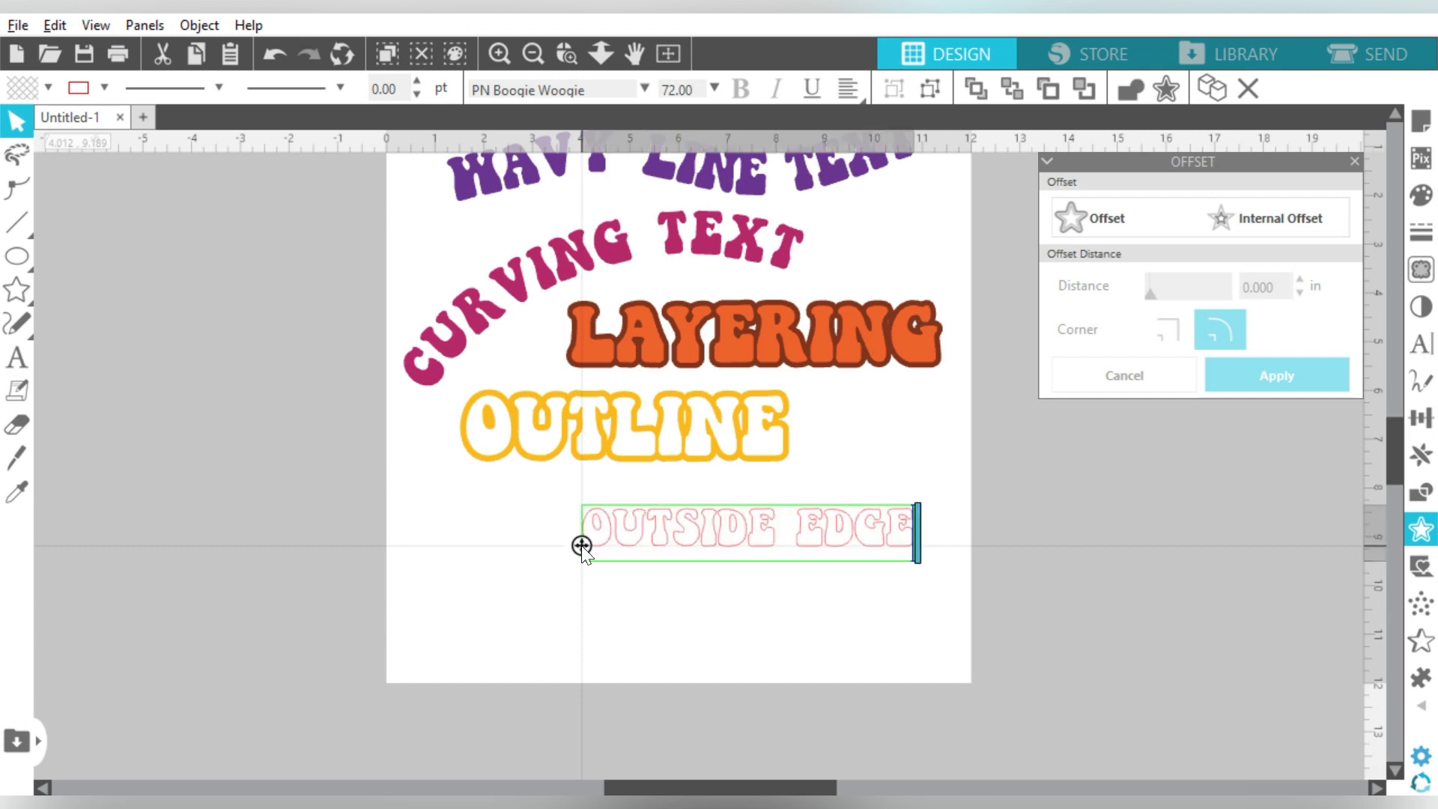
pyautogui.click(619, 564)
# Step: Duplicate OUTSIDE EDGE directly below itself and change the copy's wording to THICKER FONT
pyautogui.click(661, 538)
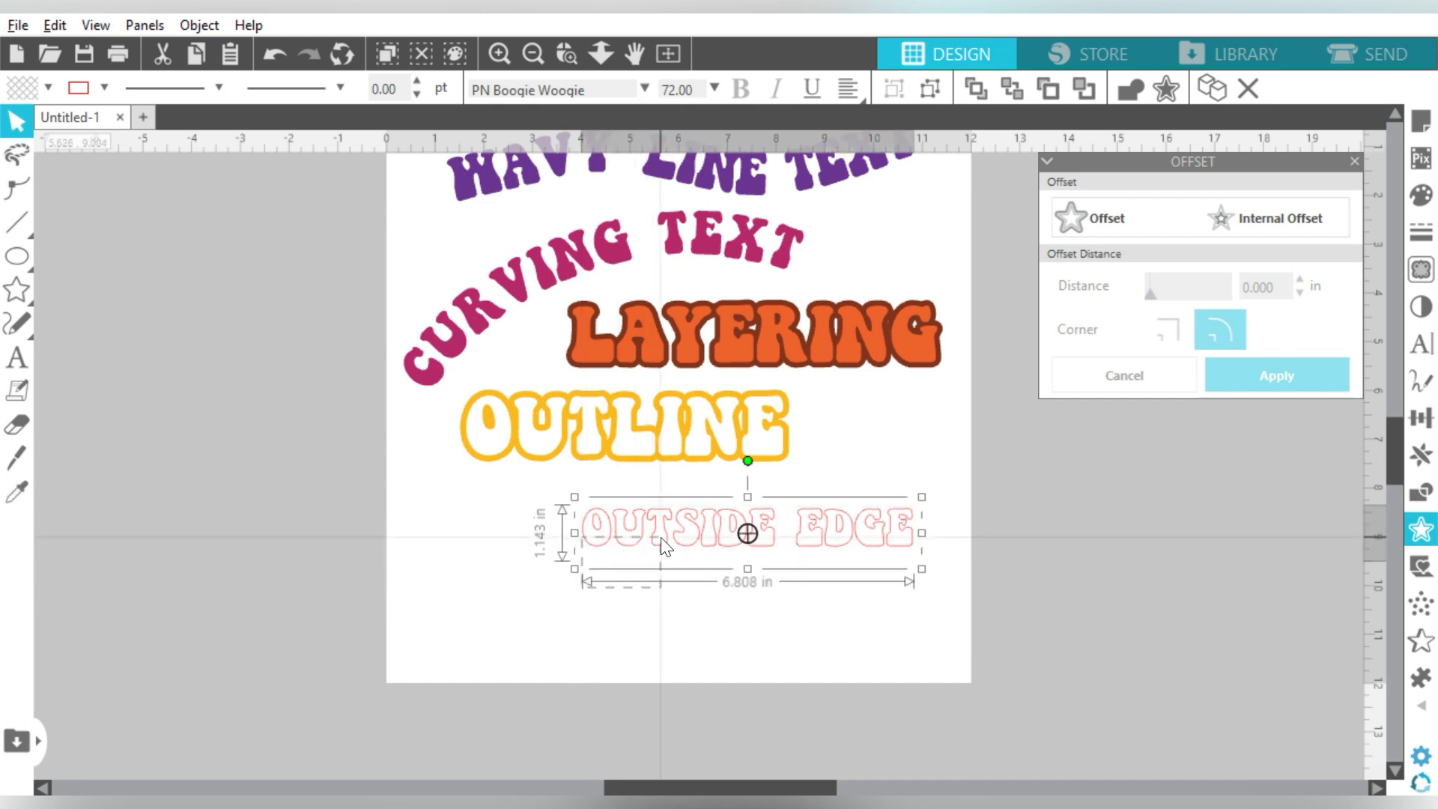
pyautogui.hotkey('ctrl', 'Down')
pyautogui.doubleClick(668, 586)
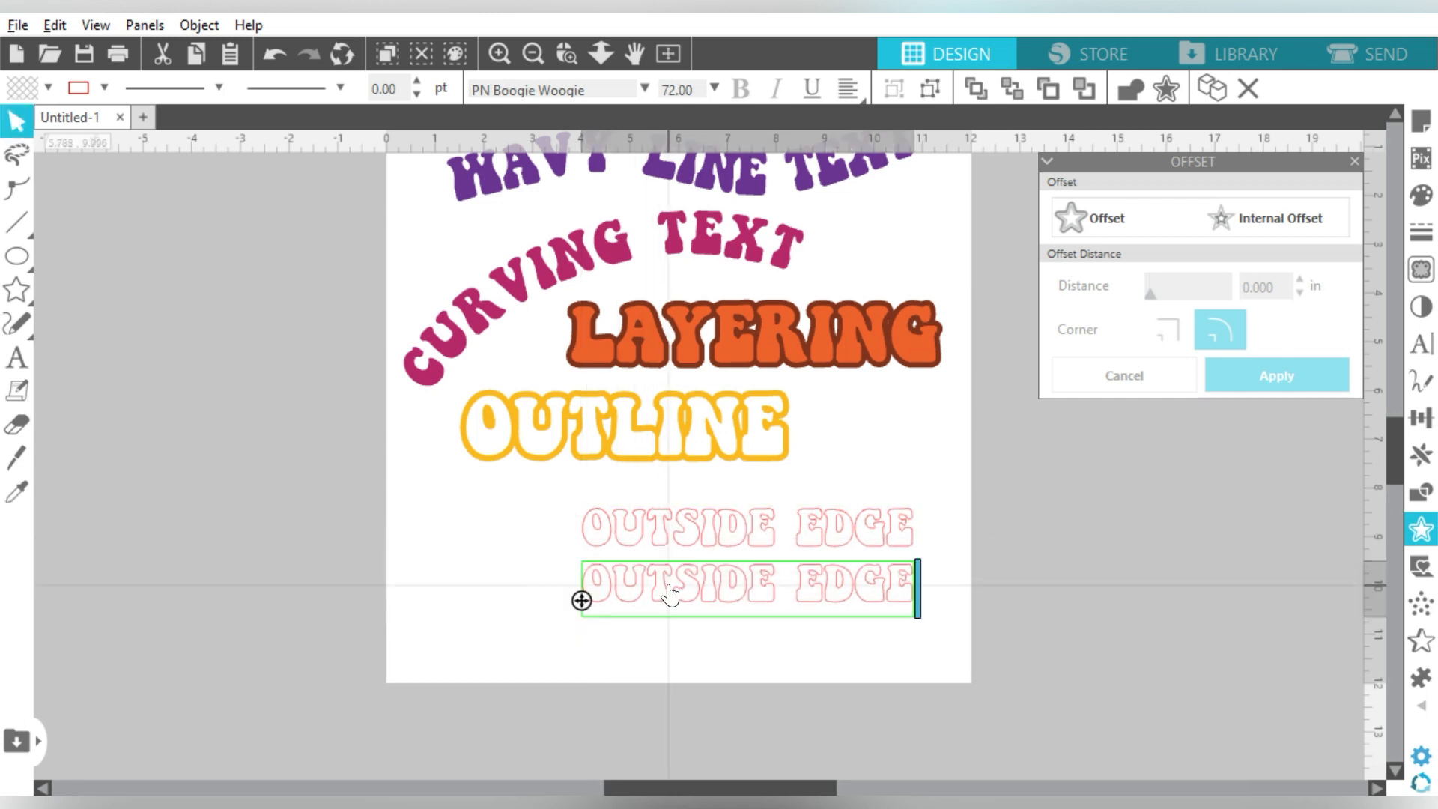
pyautogui.hotkey('ctrl', 'a')
pyautogui.write('THICKER FONT')
pyautogui.click(692, 657)
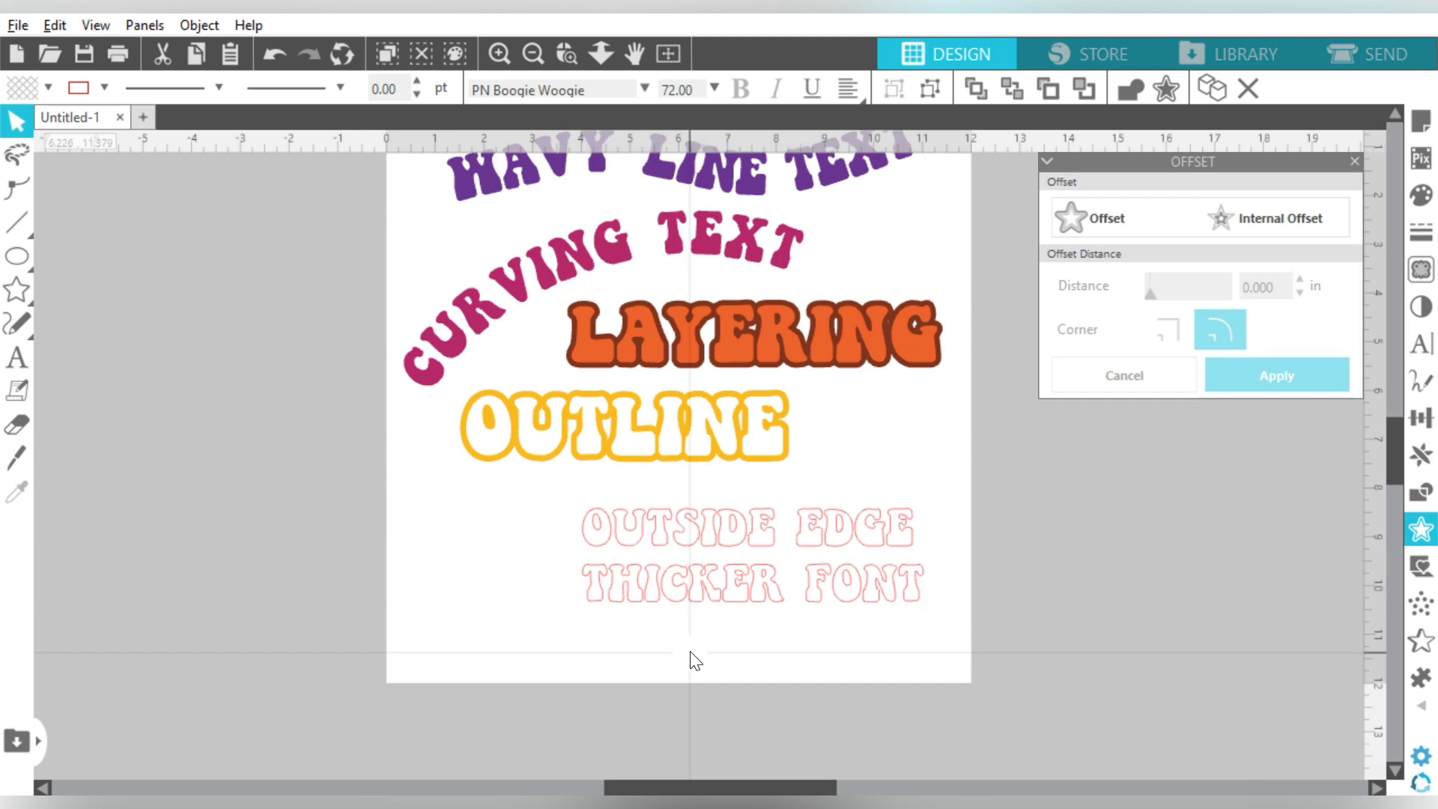
# Step: Move THICKER FONT lower on the page and enlarge OUTSIDE EDGE to about 11.15 in wide above it
pyautogui.moveTo(690, 581); pyautogui.dragTo(586, 638)
pyautogui.click(661, 538)
pyautogui.moveTo(575, 570); pyautogui.dragTo(376, 636)
pyautogui.moveTo(922, 494); pyautogui.dragTo(964, 490)
pyautogui.moveTo(806, 533); pyautogui.dragTo(815, 541)
pyautogui.moveTo(973, 608); pyautogui.dragTo(951, 601)
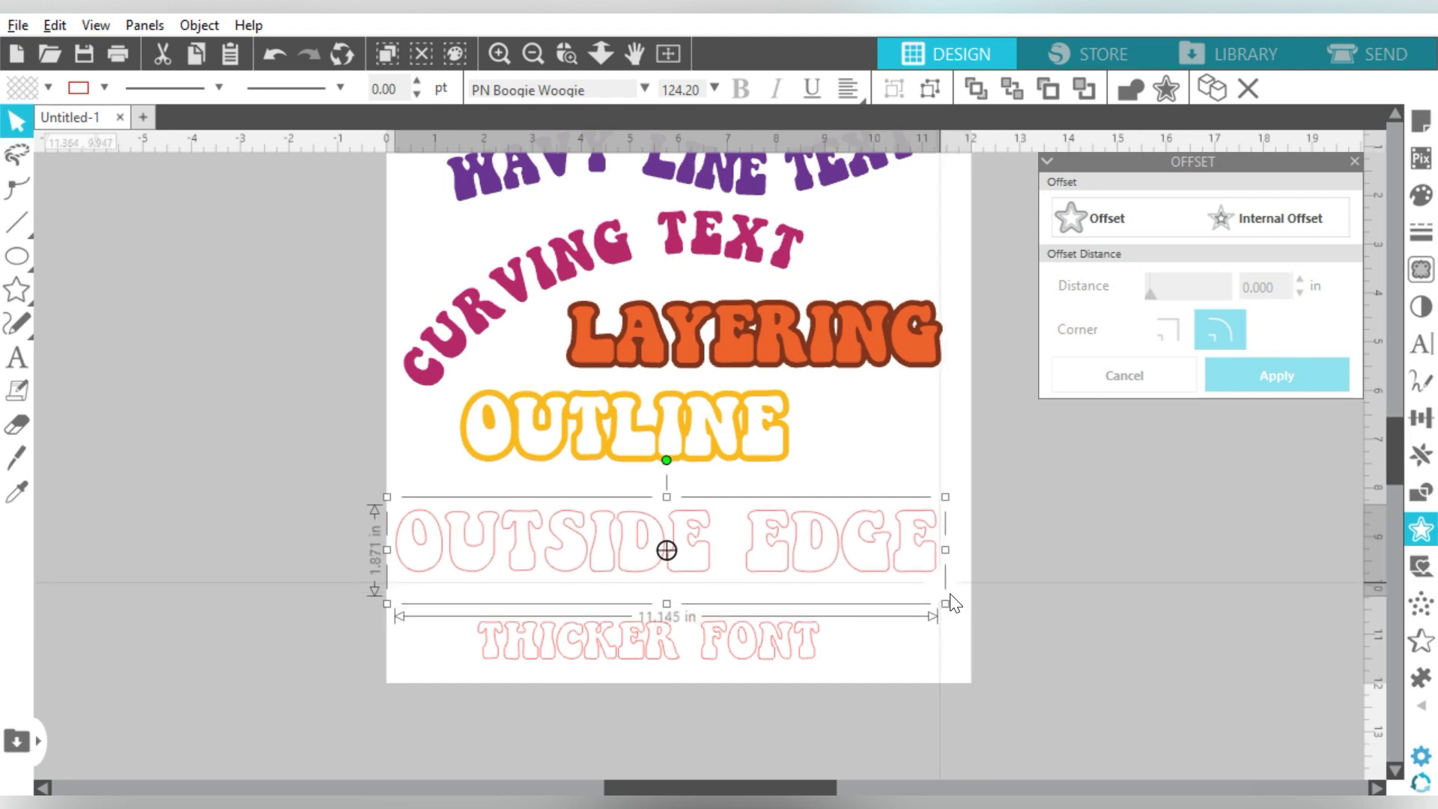
pyautogui.moveTo(880, 539); pyautogui.dragTo(891, 547)
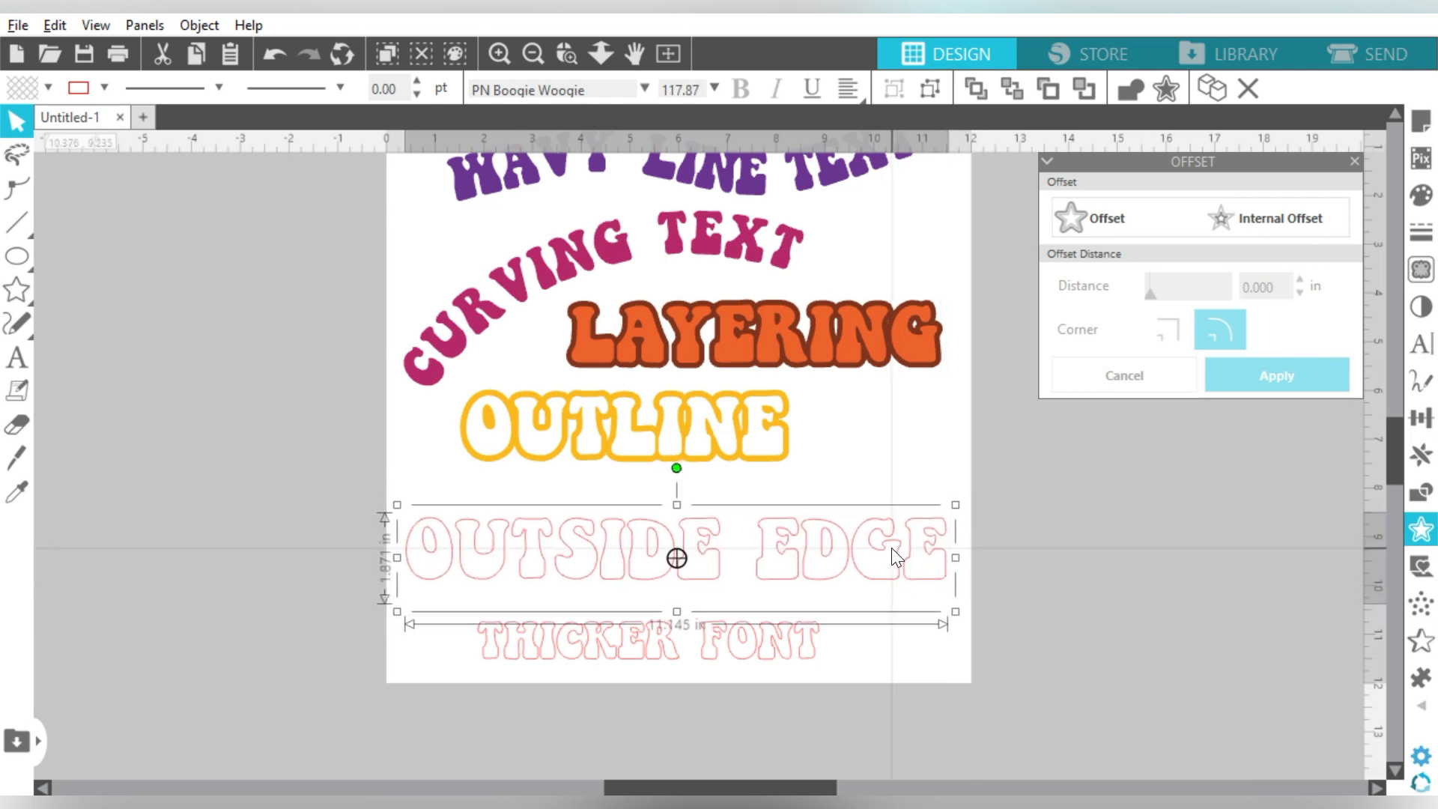
# Step: Offset OUTSIDE EDGE by 0.075 in with rounded corners and group the offset shapes
pyautogui.click(1107, 221)
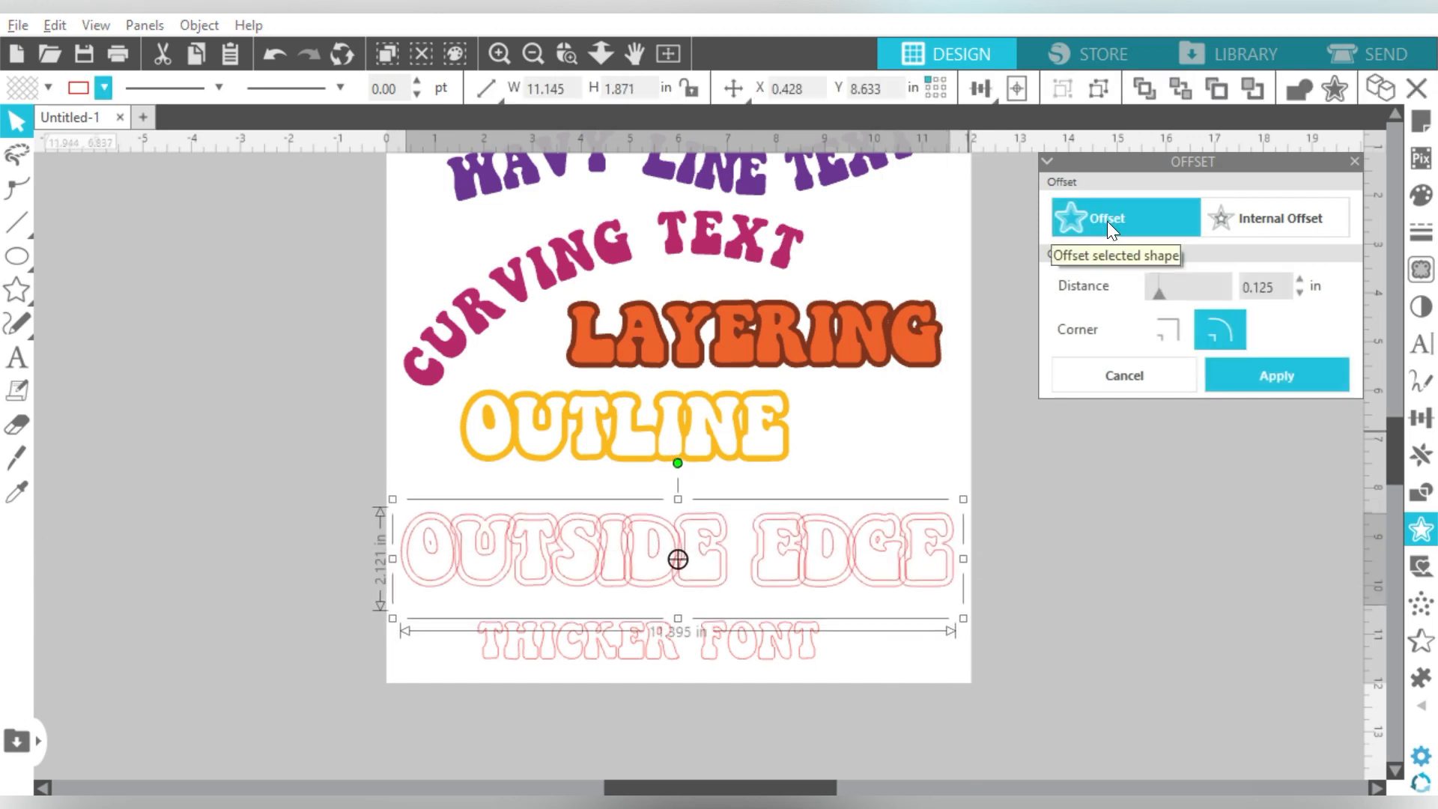
pyautogui.click(1299, 293)
pyautogui.click(1300, 293)
pyautogui.click(1300, 293)
pyautogui.click(1299, 293)
pyautogui.click(1300, 293)
pyautogui.click(1300, 293)
pyautogui.click(1300, 292)
pyautogui.click(1300, 293)
pyautogui.click(1299, 293)
pyautogui.click(1299, 293)
pyautogui.click(1300, 293)
pyautogui.click(1299, 293)
pyautogui.click(1299, 293)
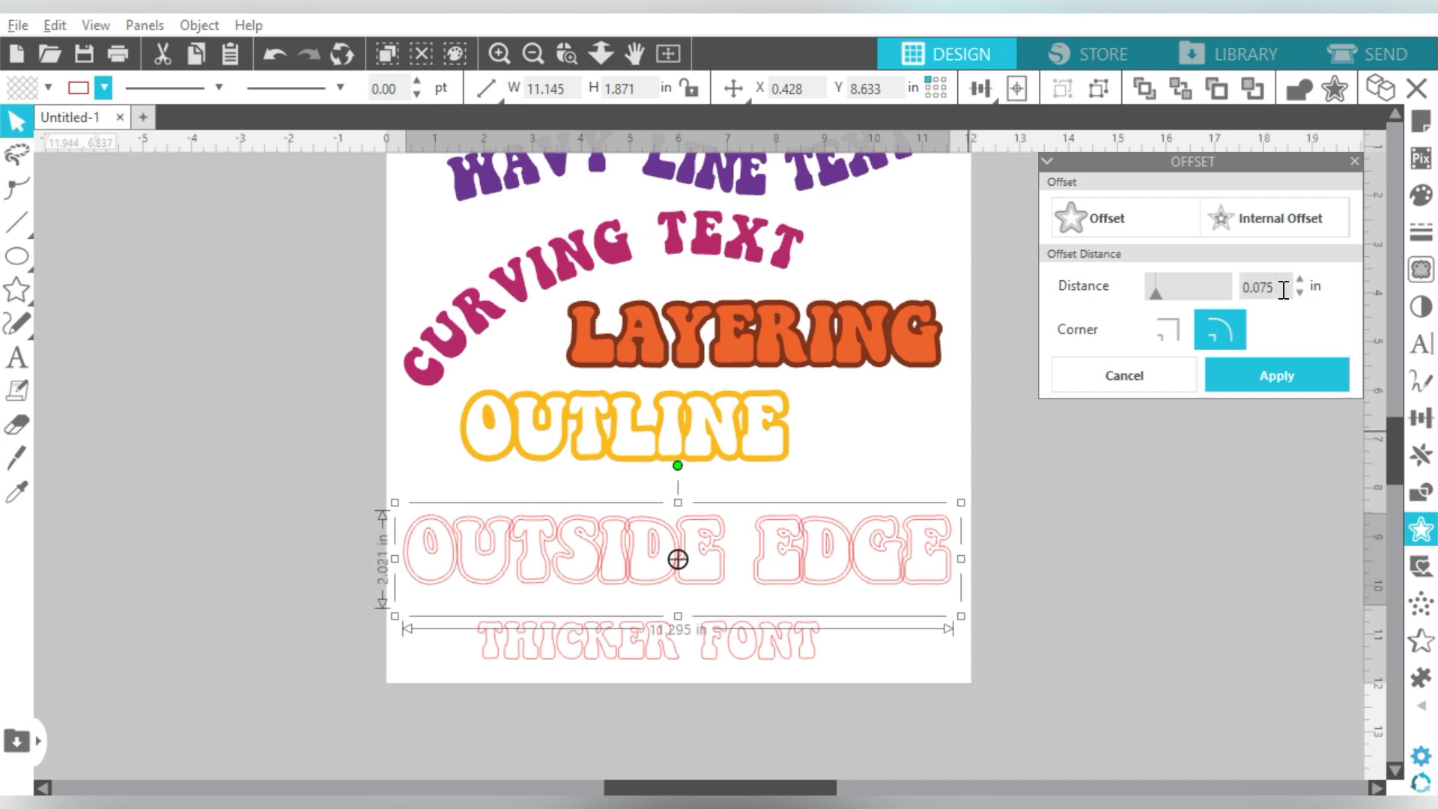
pyautogui.click(1265, 374)
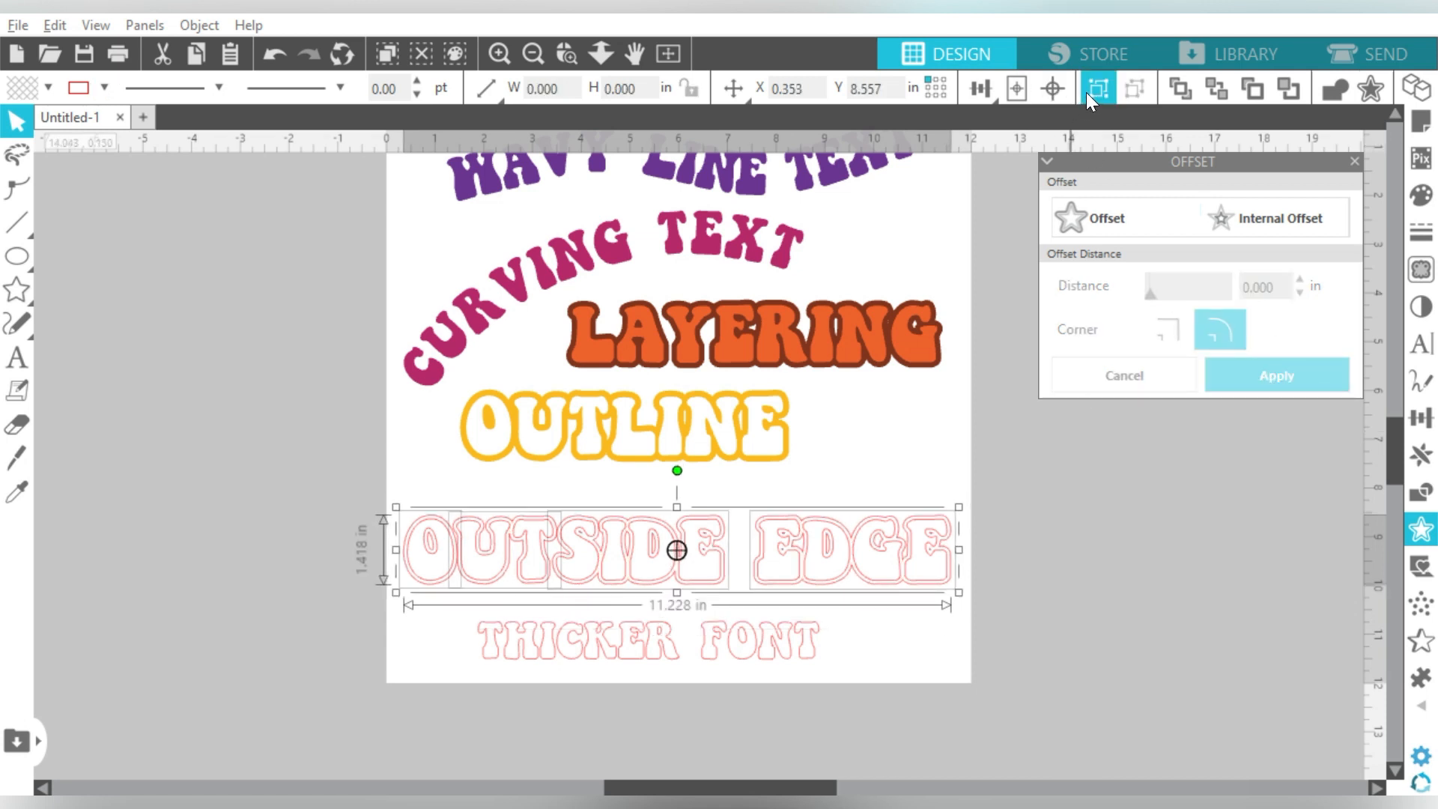
pyautogui.click(1086, 92)
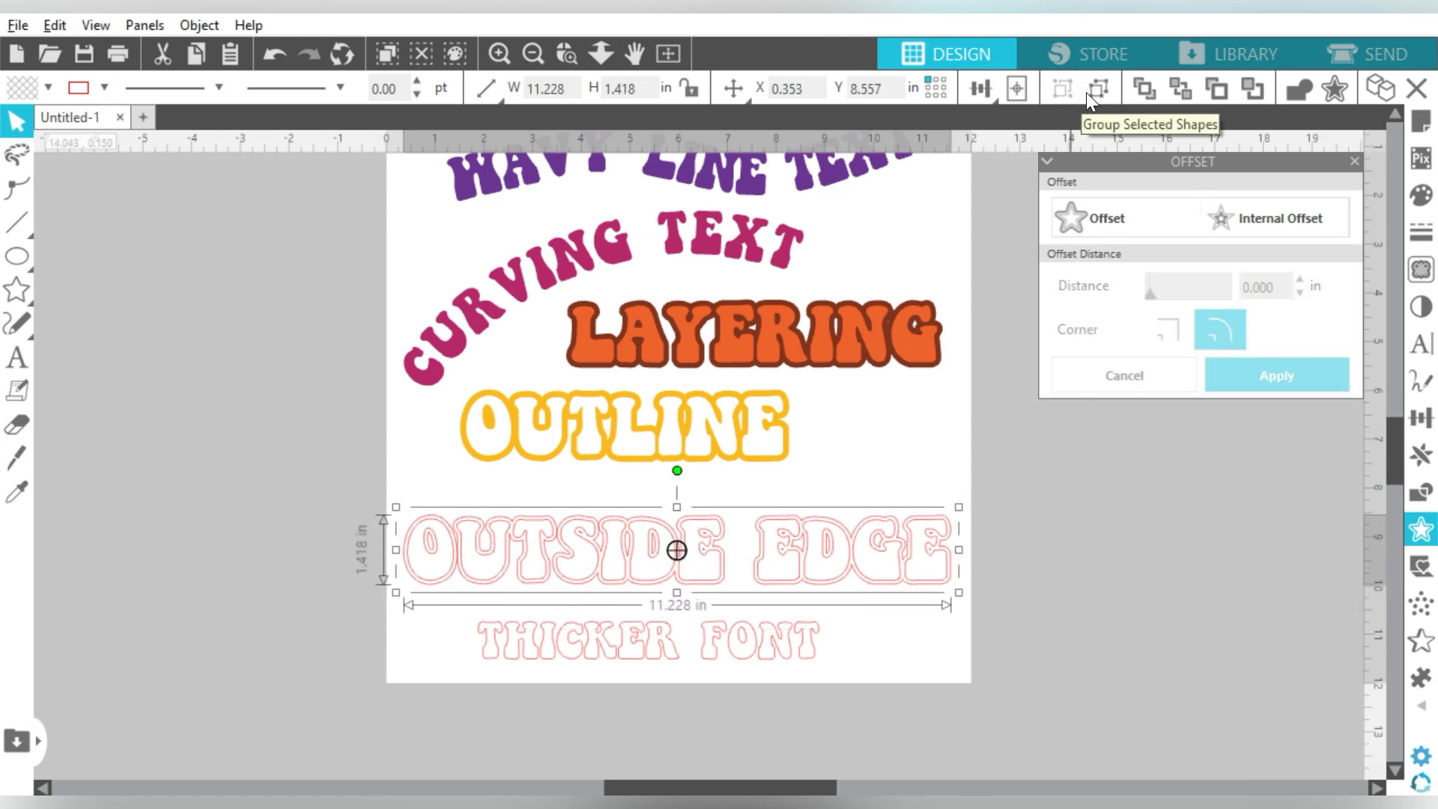
# Step: Offset the grouped OUTSIDE EDGE outline by a further 0.05 in and group the new offset shapes
pyautogui.click(1107, 219)
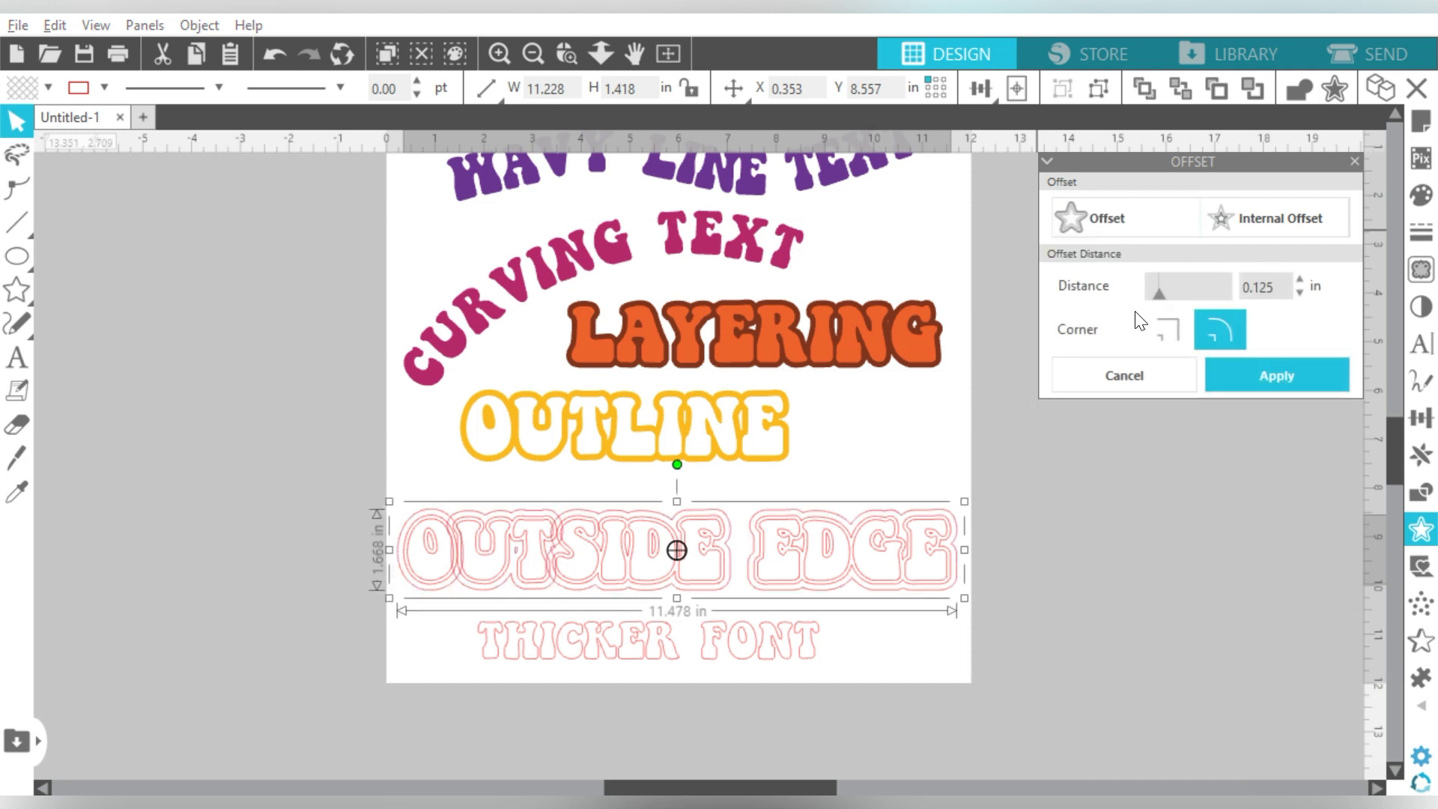
pyautogui.click(1289, 289)
pyautogui.press('BackSpace')
pyautogui.press('BackSpace')
pyautogui.press('BackSpace')
pyautogui.write('05')
pyautogui.click(1270, 377)
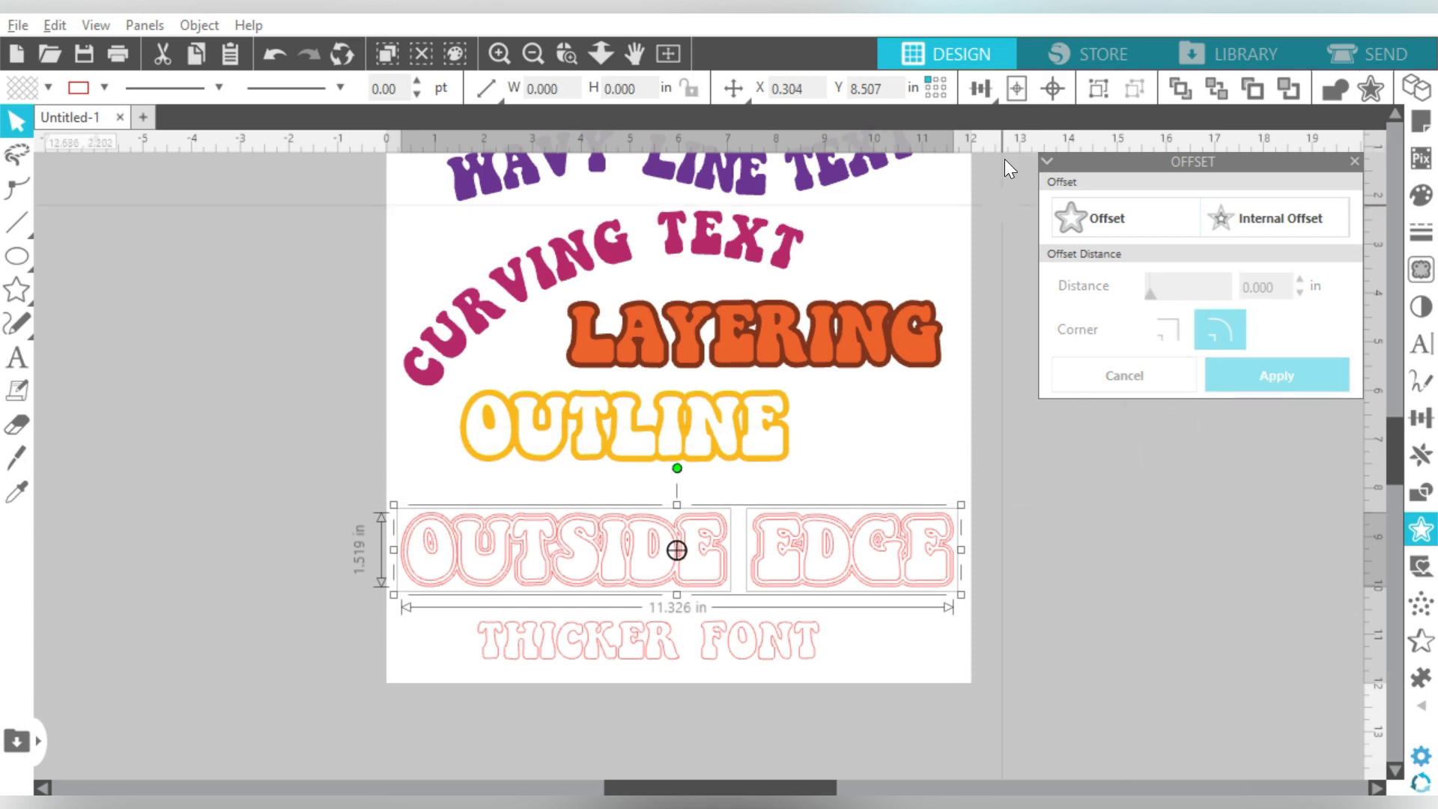
pyautogui.click(1104, 87)
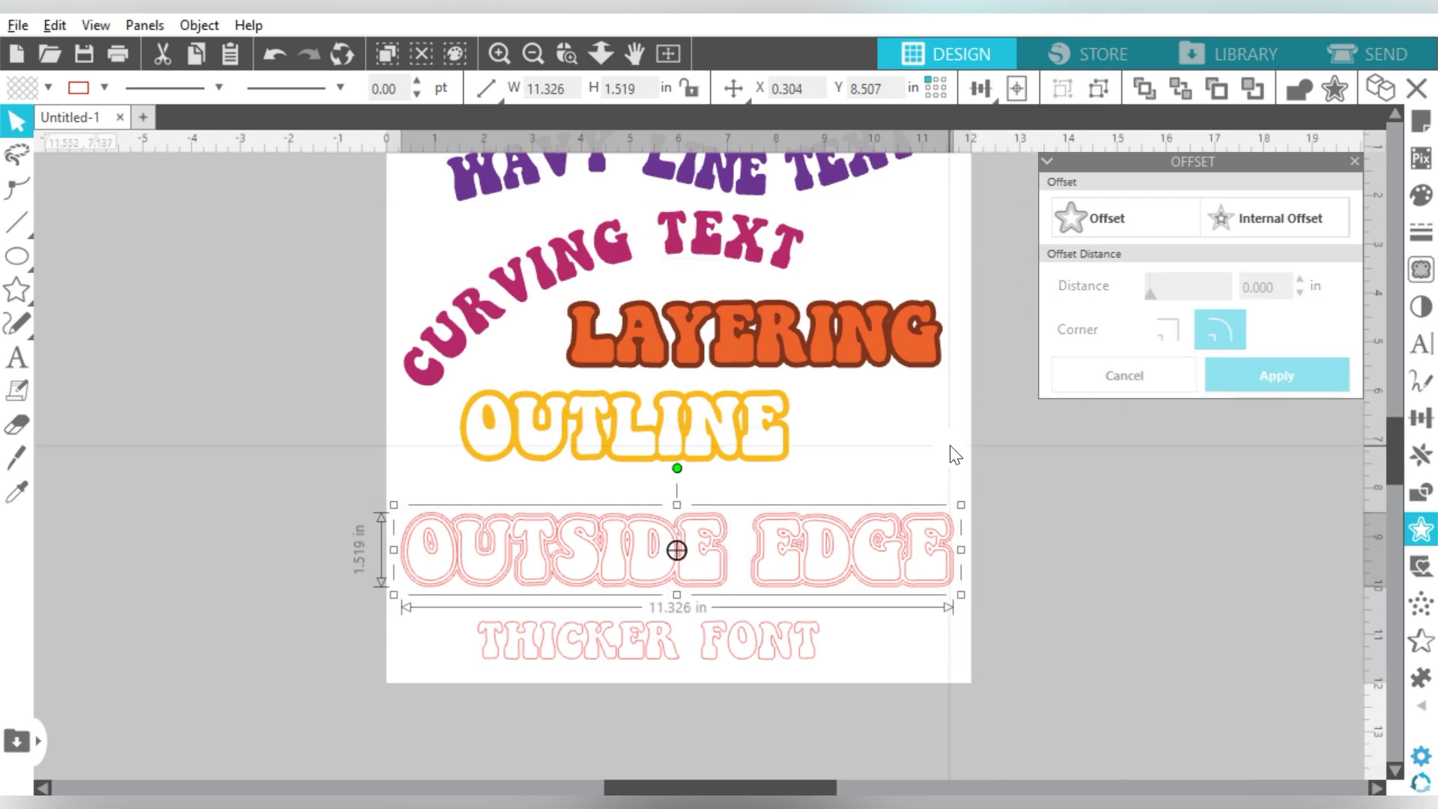
# Step: Combine the OUTSIDE EDGE letters and both of their offsets into a compound path
pyautogui.moveTo(1001, 477); pyautogui.dragTo(659, 558)
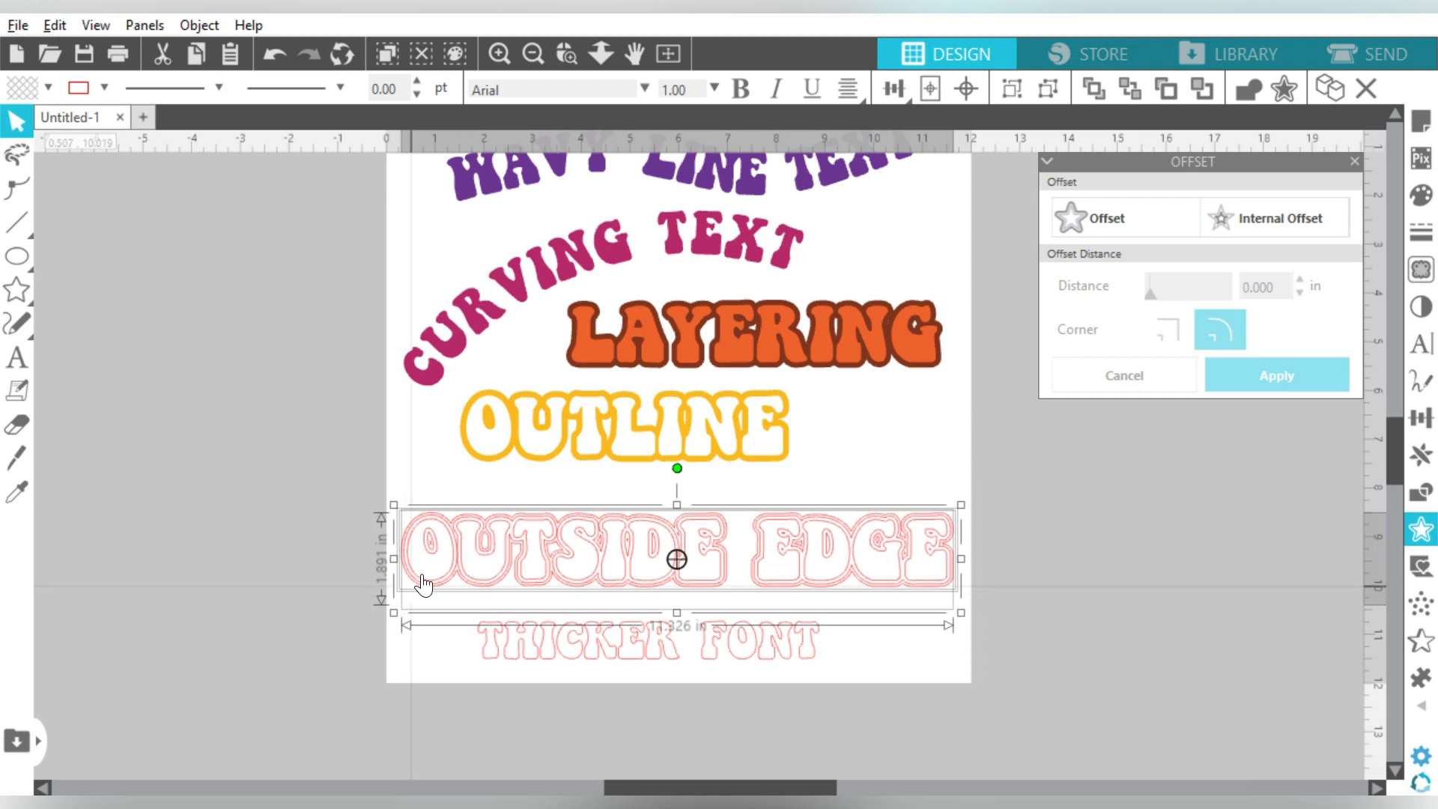
pyautogui.rightClick(433, 544)
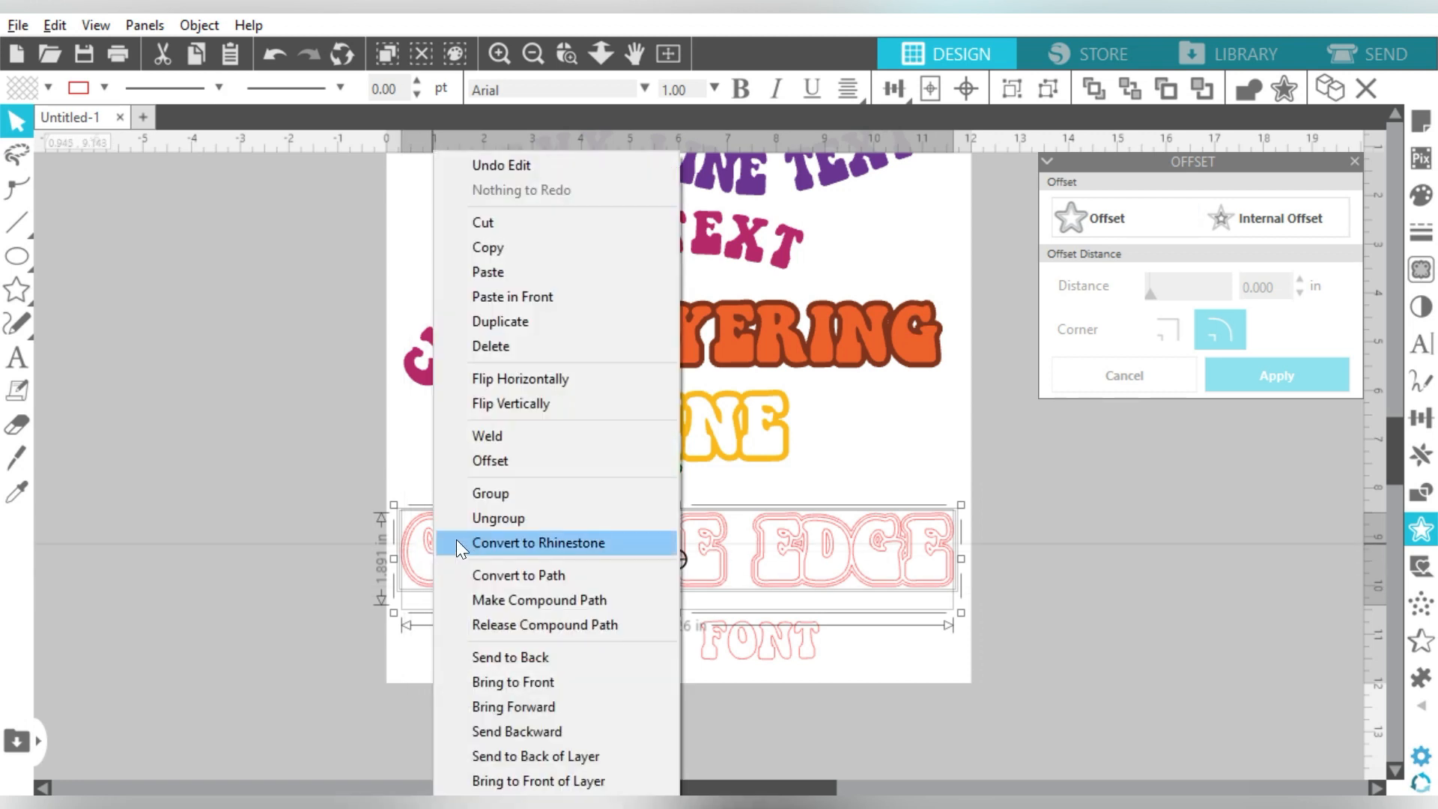
pyautogui.click(474, 595)
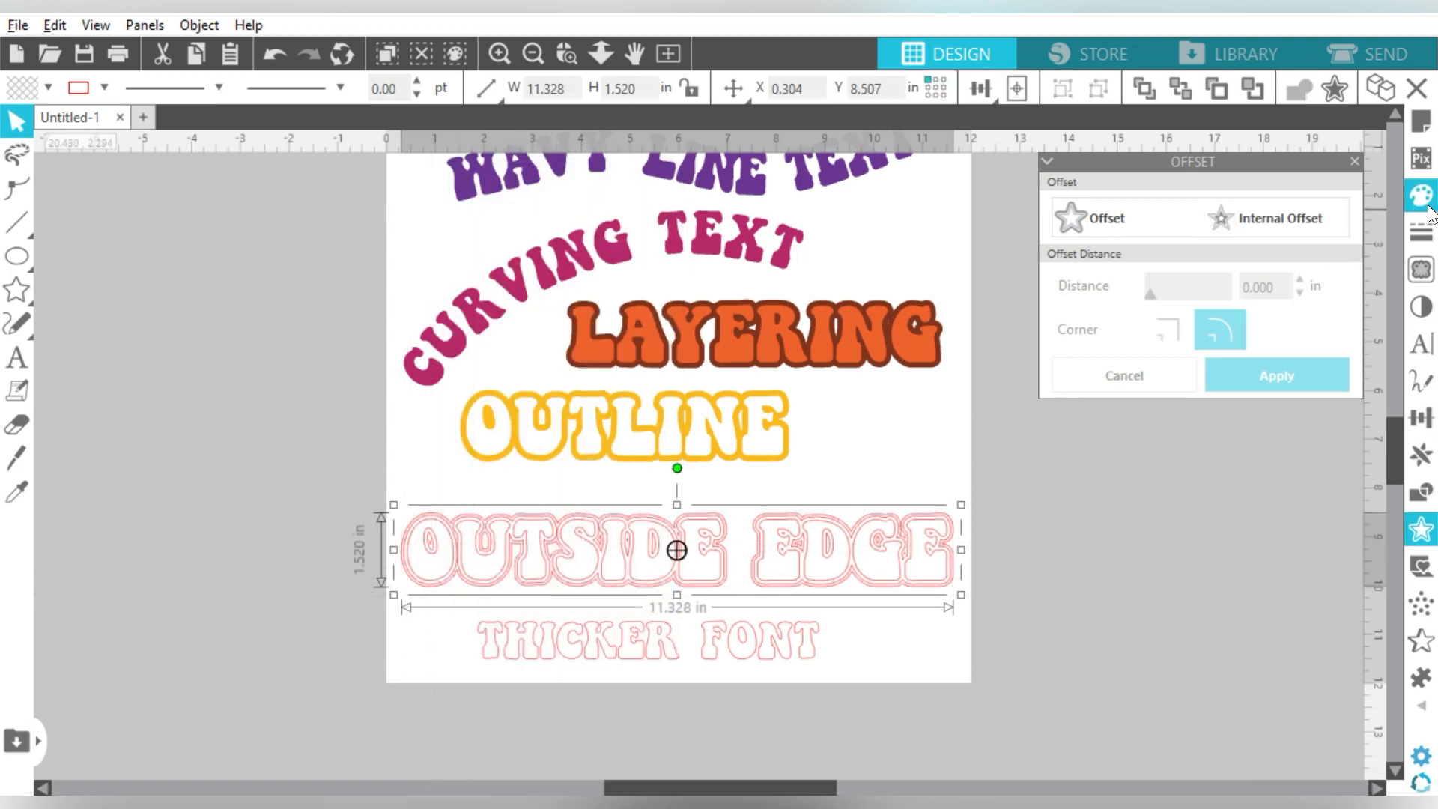
# Step: Give the OUTSIDE EDGE compound path a green fill and no line color, and place it closely below OUTLINE
pyautogui.click(1421, 195)
pyautogui.click(1197, 336)
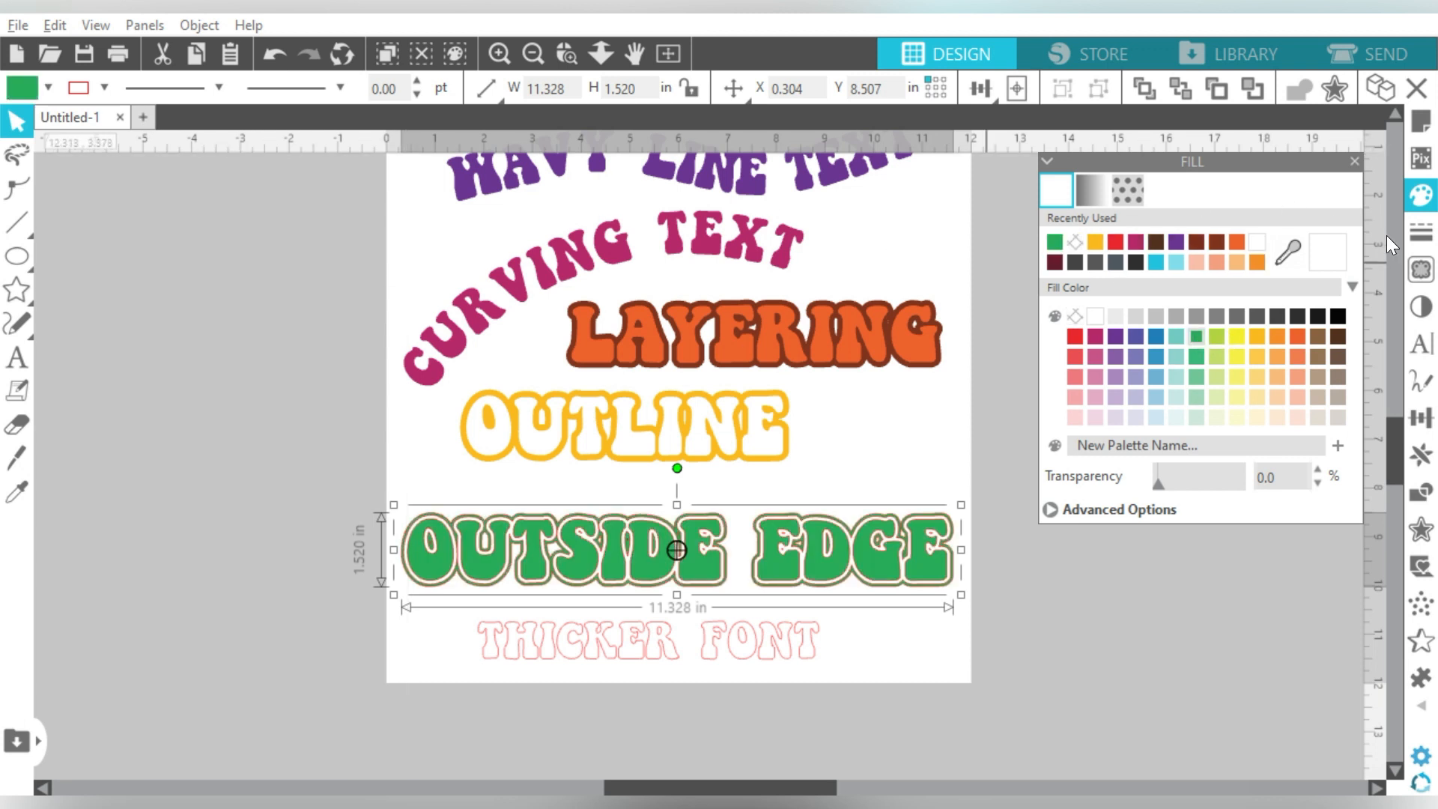
pyautogui.click(1421, 232)
pyautogui.click(1087, 190)
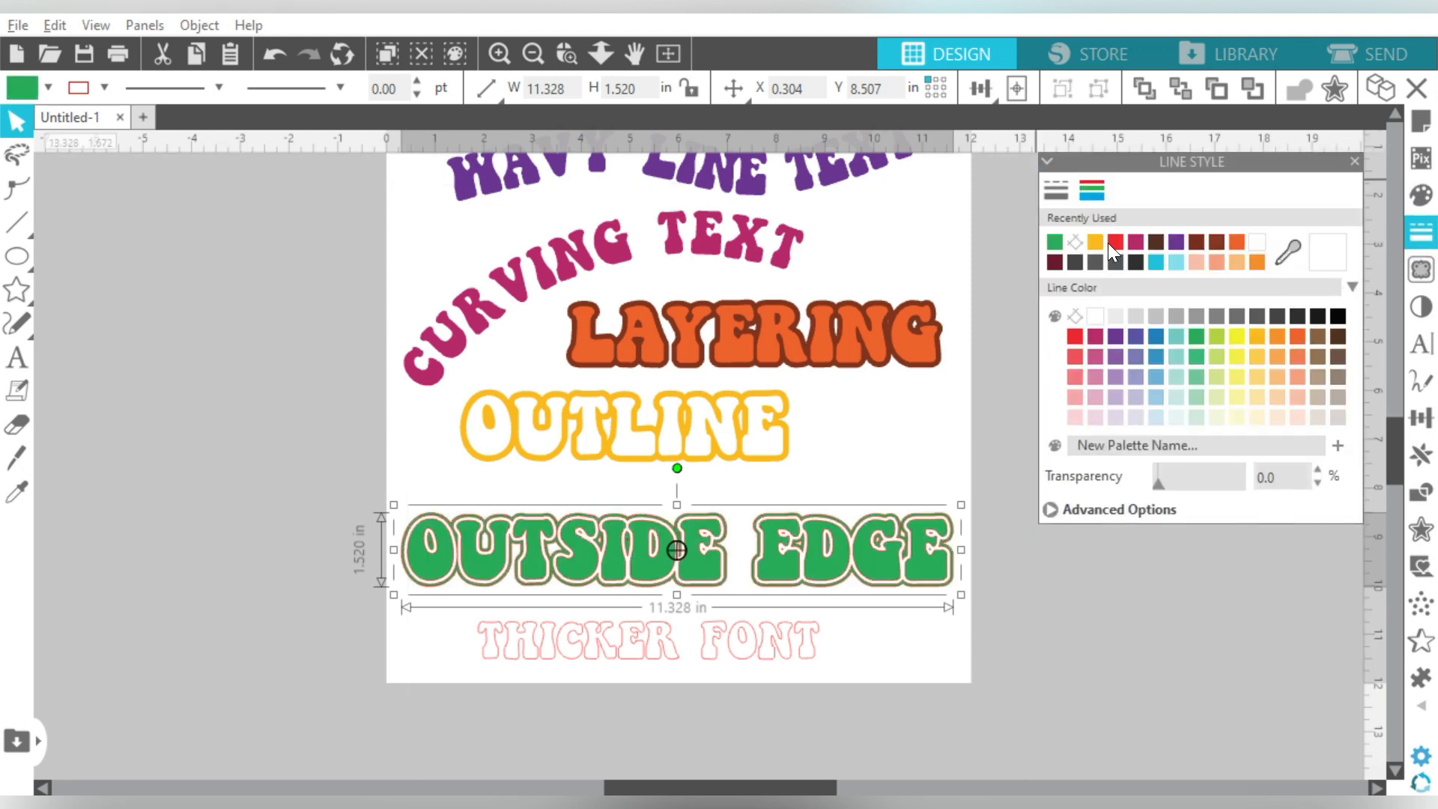
pyautogui.click(1076, 242)
pyautogui.click(1023, 572)
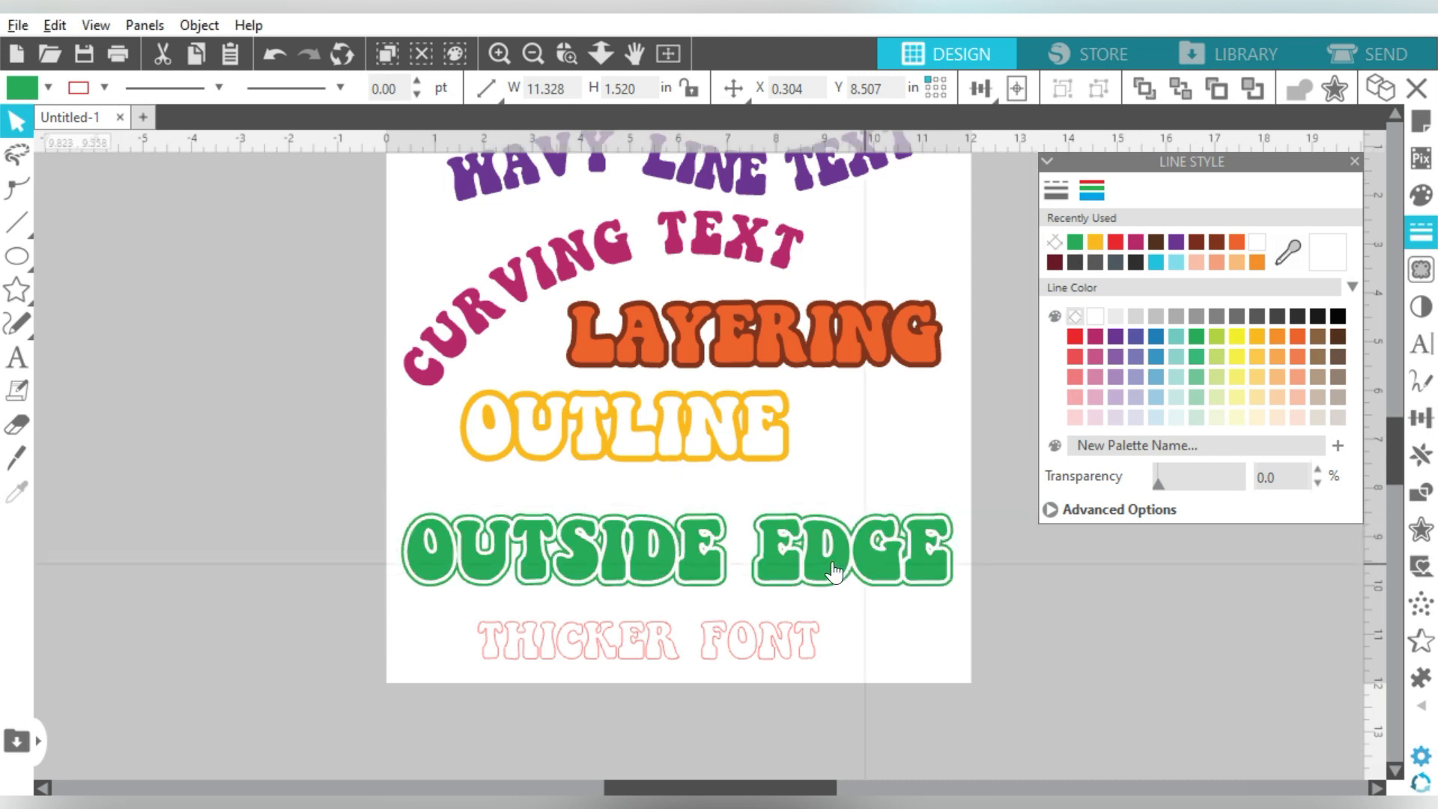
pyautogui.moveTo(833, 565); pyautogui.dragTo(824, 526)
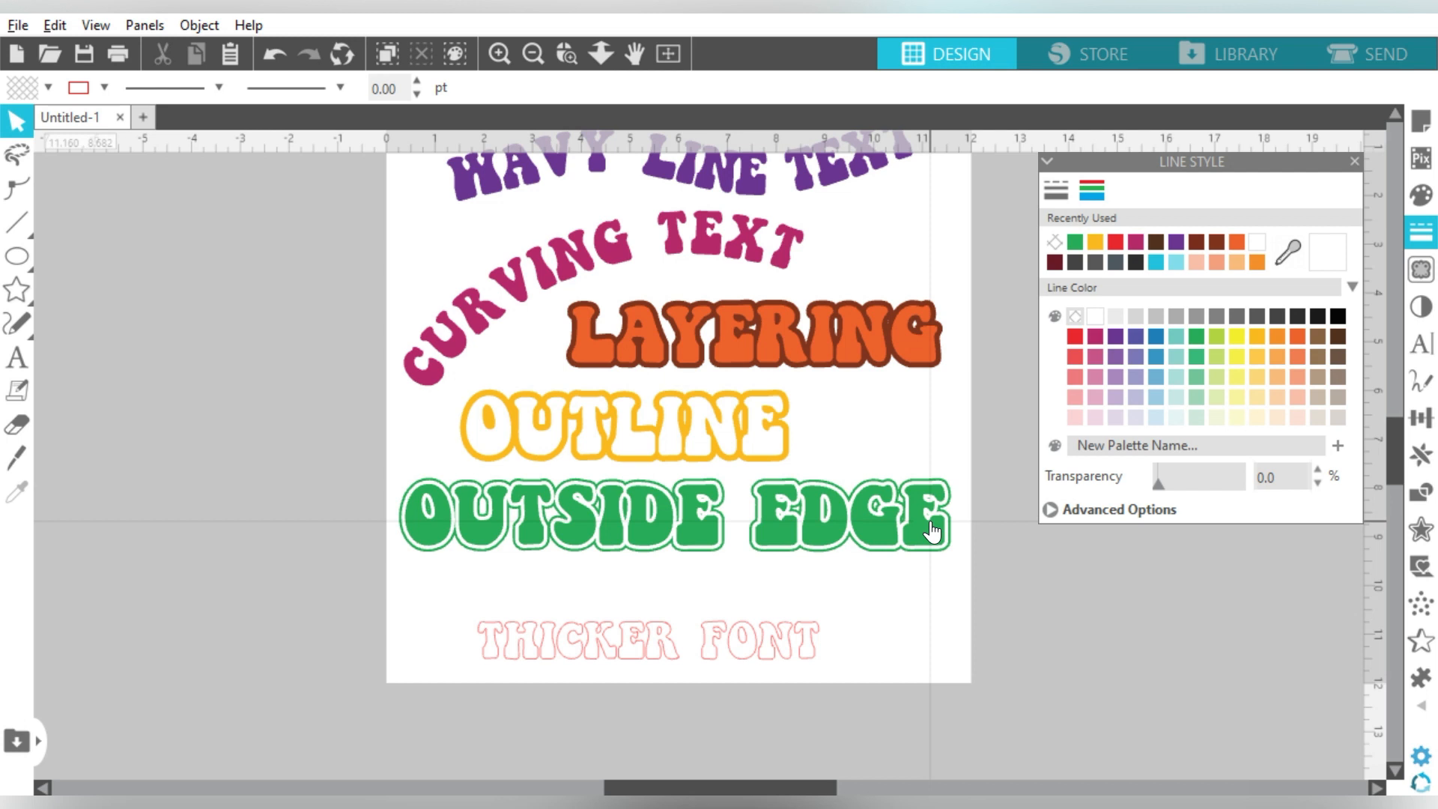
# Step: Change the THICKER FONT text to the Desmond font and enlarge it to about 7.36 in wide below OUTSIDE EDGE
pyautogui.click(800, 637)
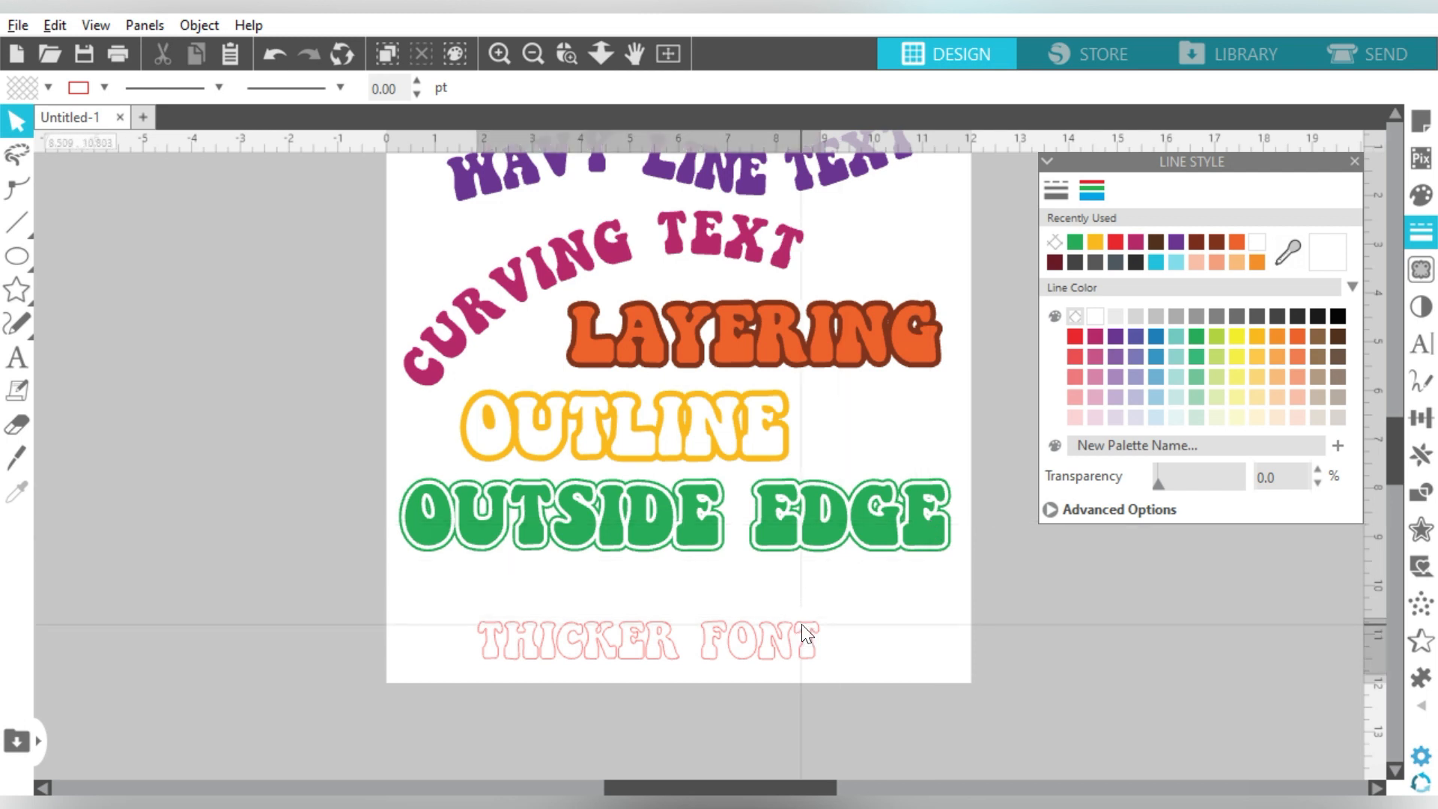
pyautogui.click(1191, 246)
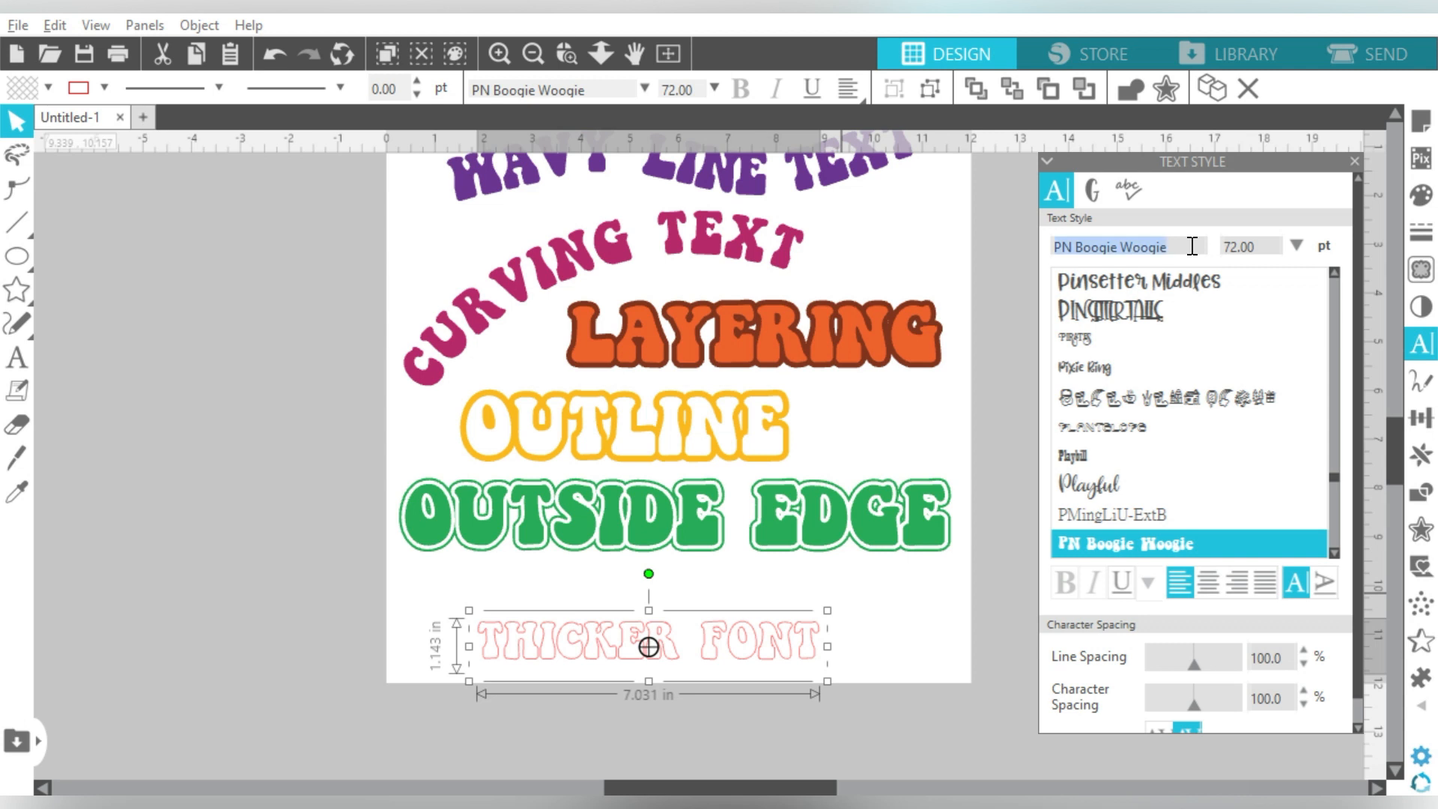
pyautogui.write('DESMONd')
pyautogui.moveTo(669, 608); pyautogui.dragTo(811, 603)
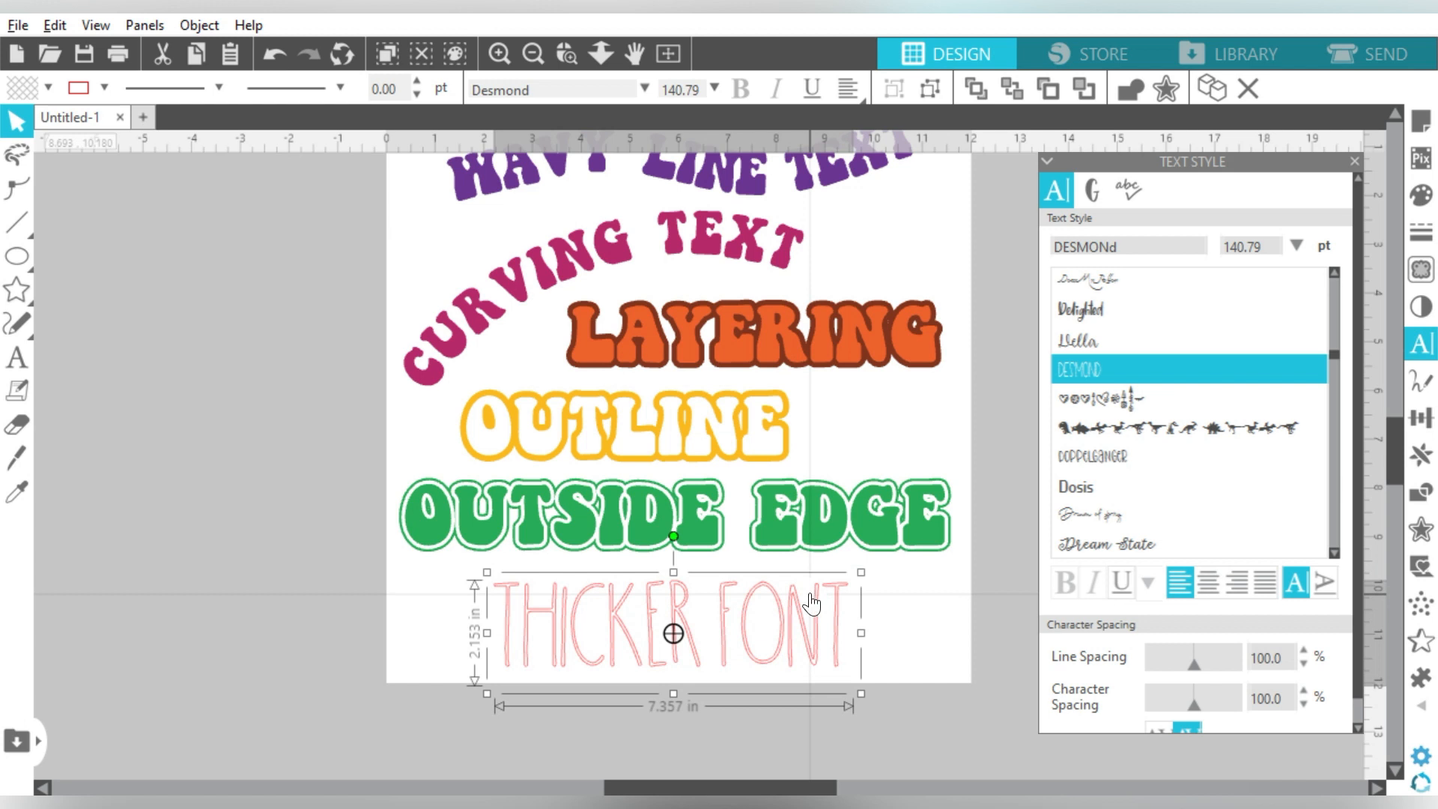
# Step: Fill the THICKER FONT text with black and remove its line color
pyautogui.click(48, 88)
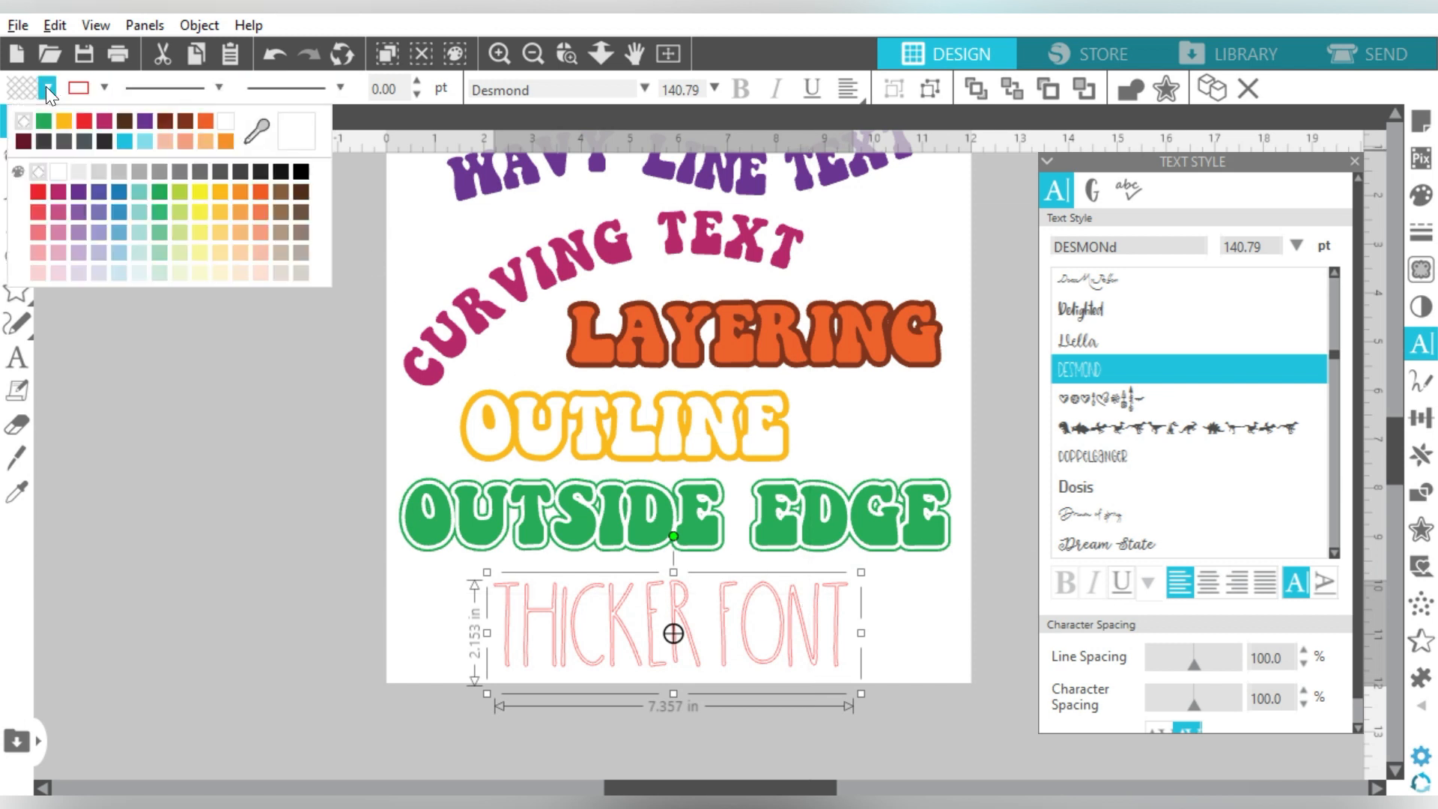
pyautogui.click(295, 171)
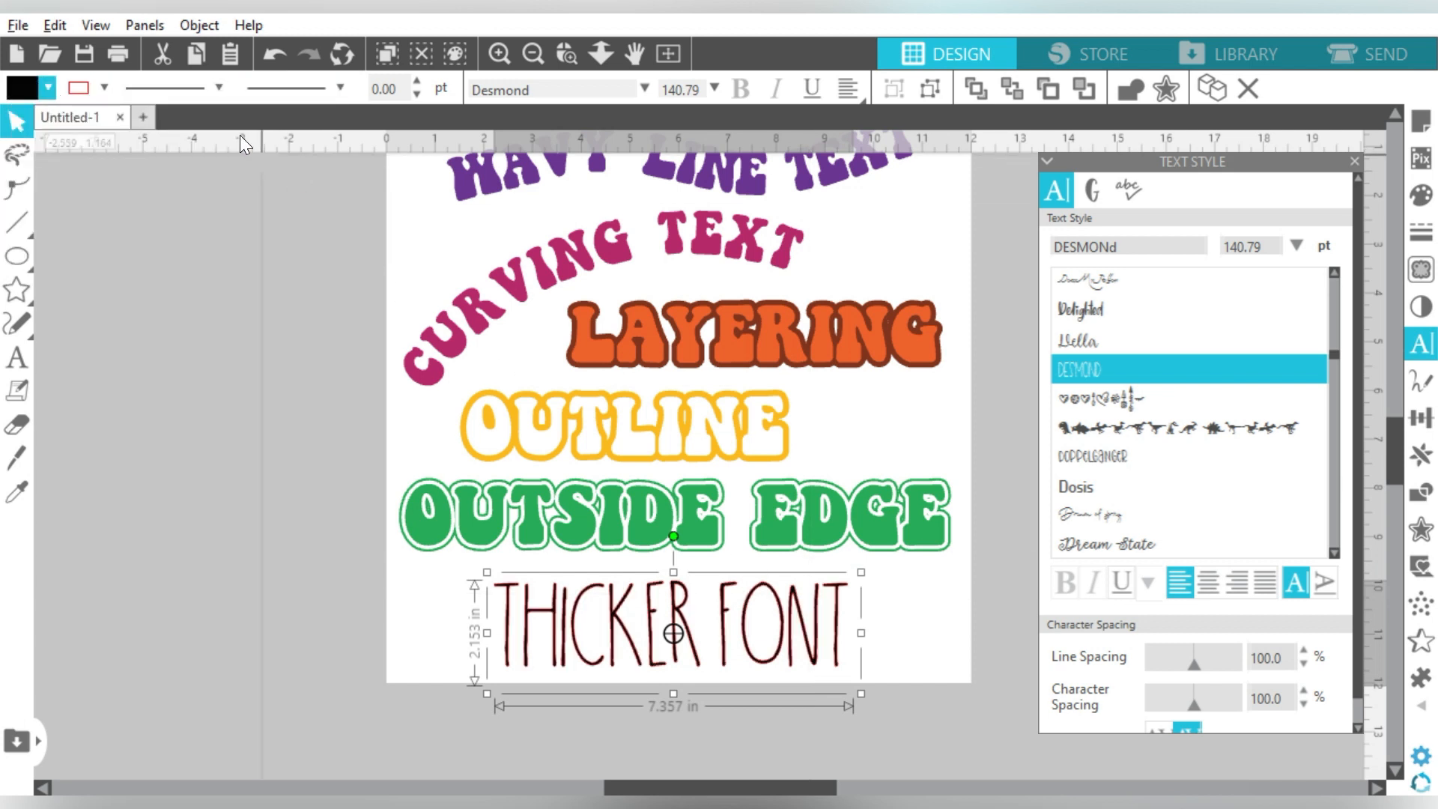
pyautogui.click(103, 88)
pyautogui.click(101, 122)
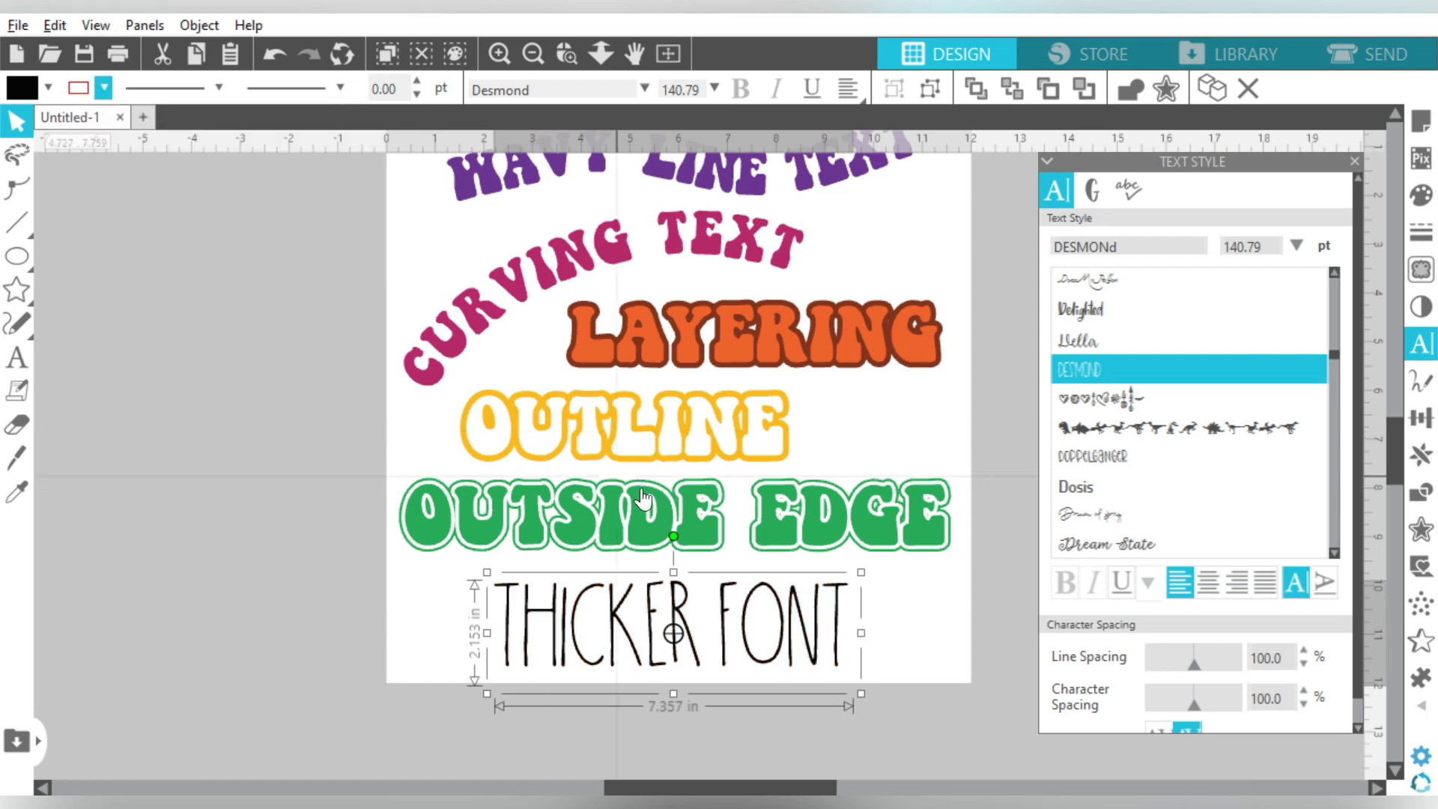
pyautogui.click(917, 639)
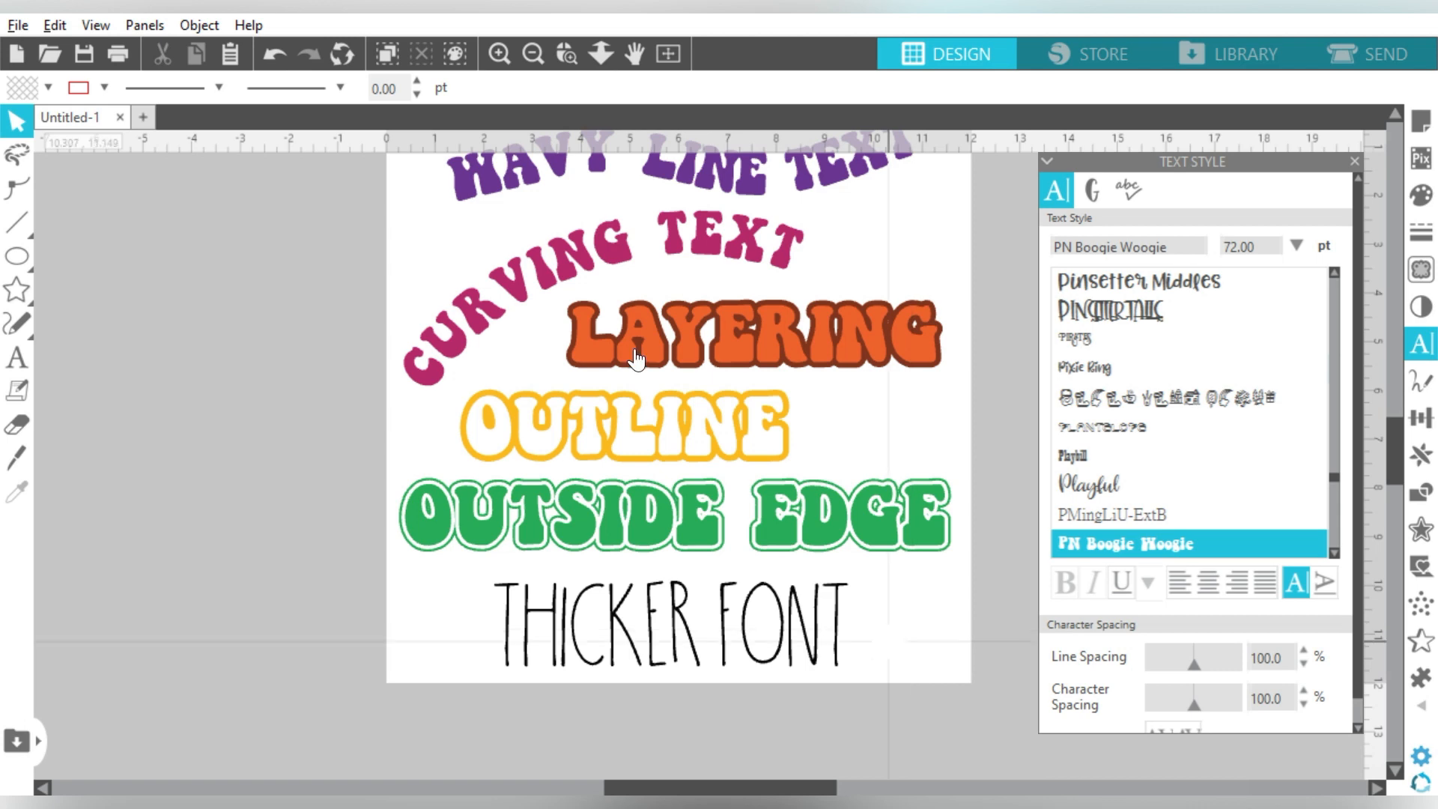
# Step: Offset the THICKER FONT text by 0.050 in with rounded corners and group the offset shapes
pyautogui.click(567, 53)
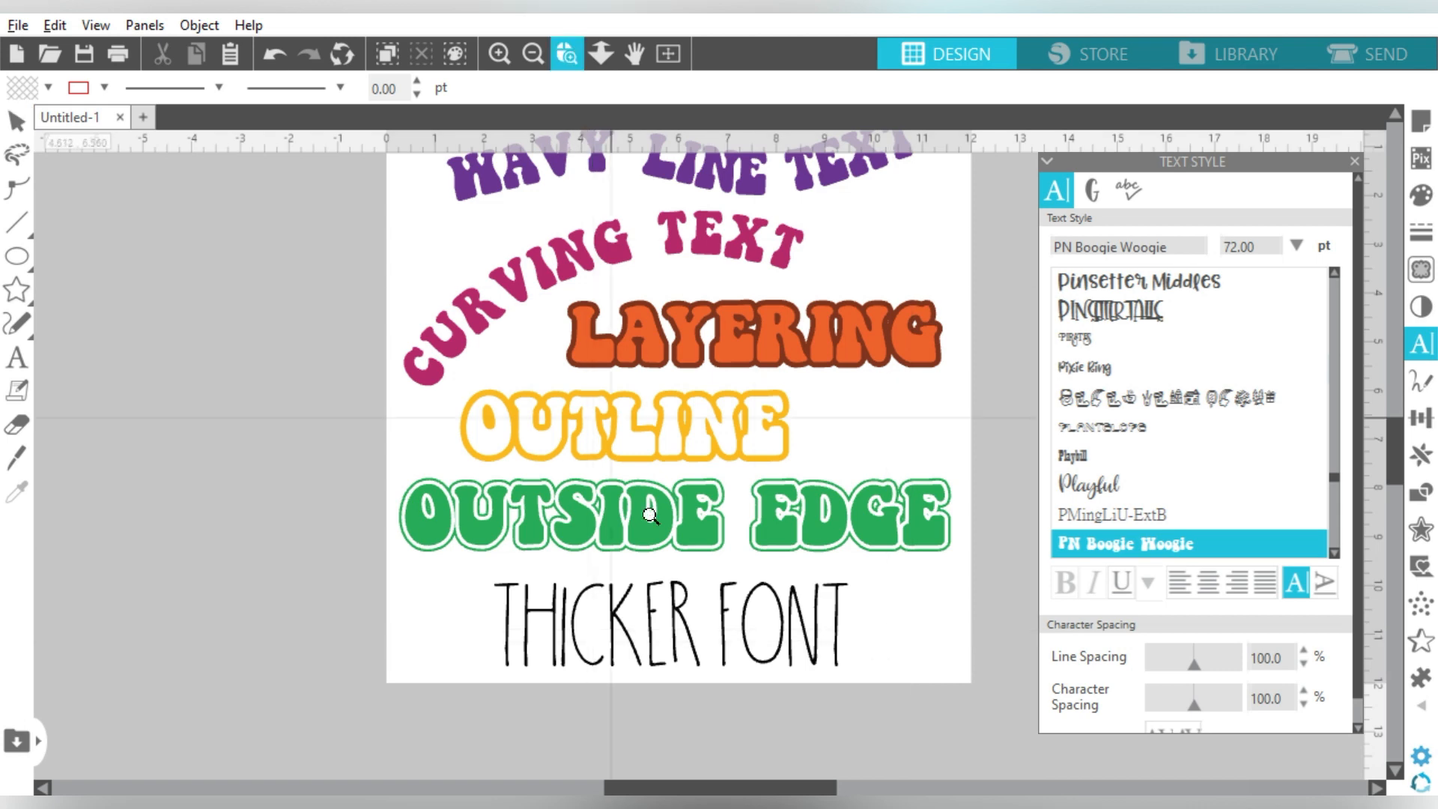
pyautogui.click(684, 622)
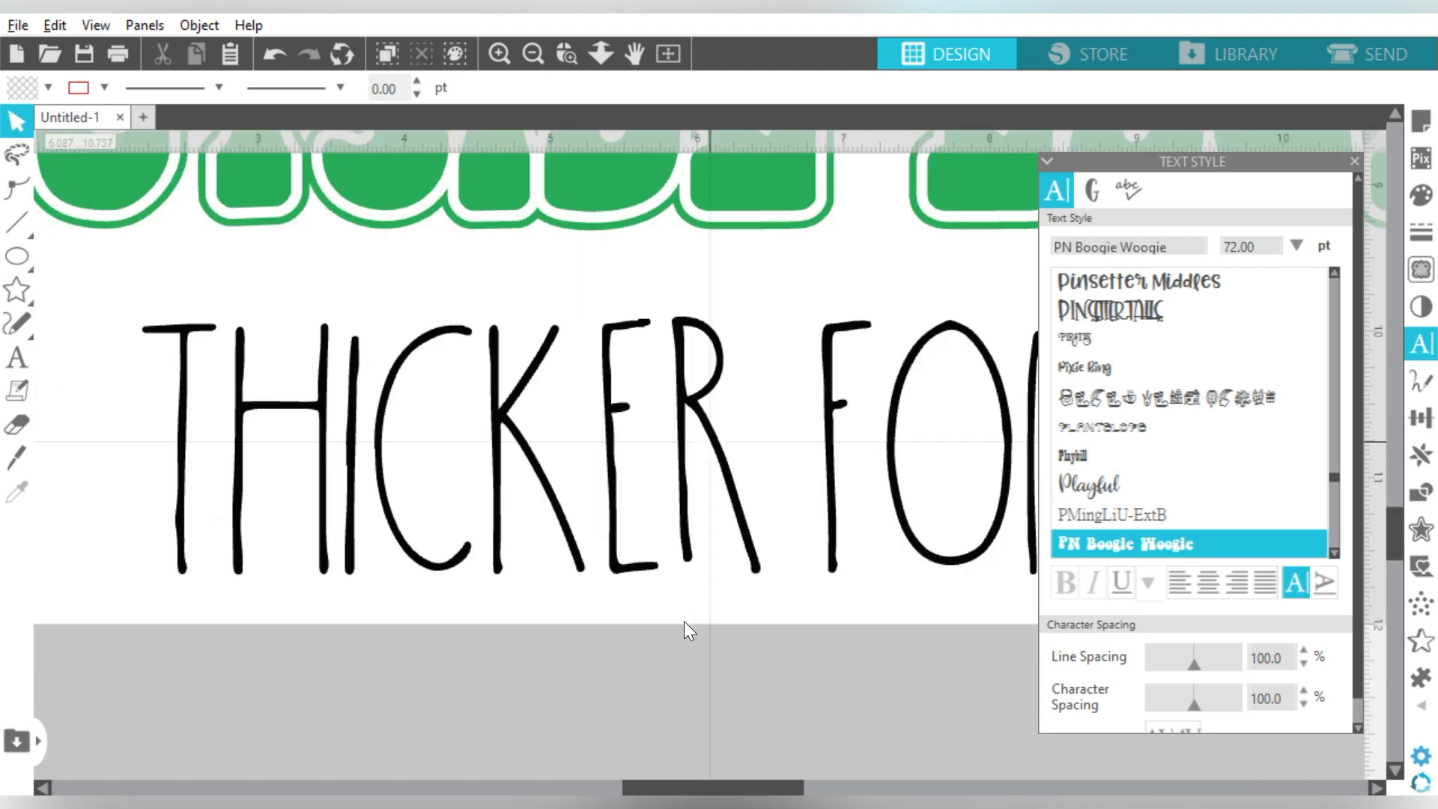
pyautogui.click(1354, 161)
pyautogui.click(1421, 530)
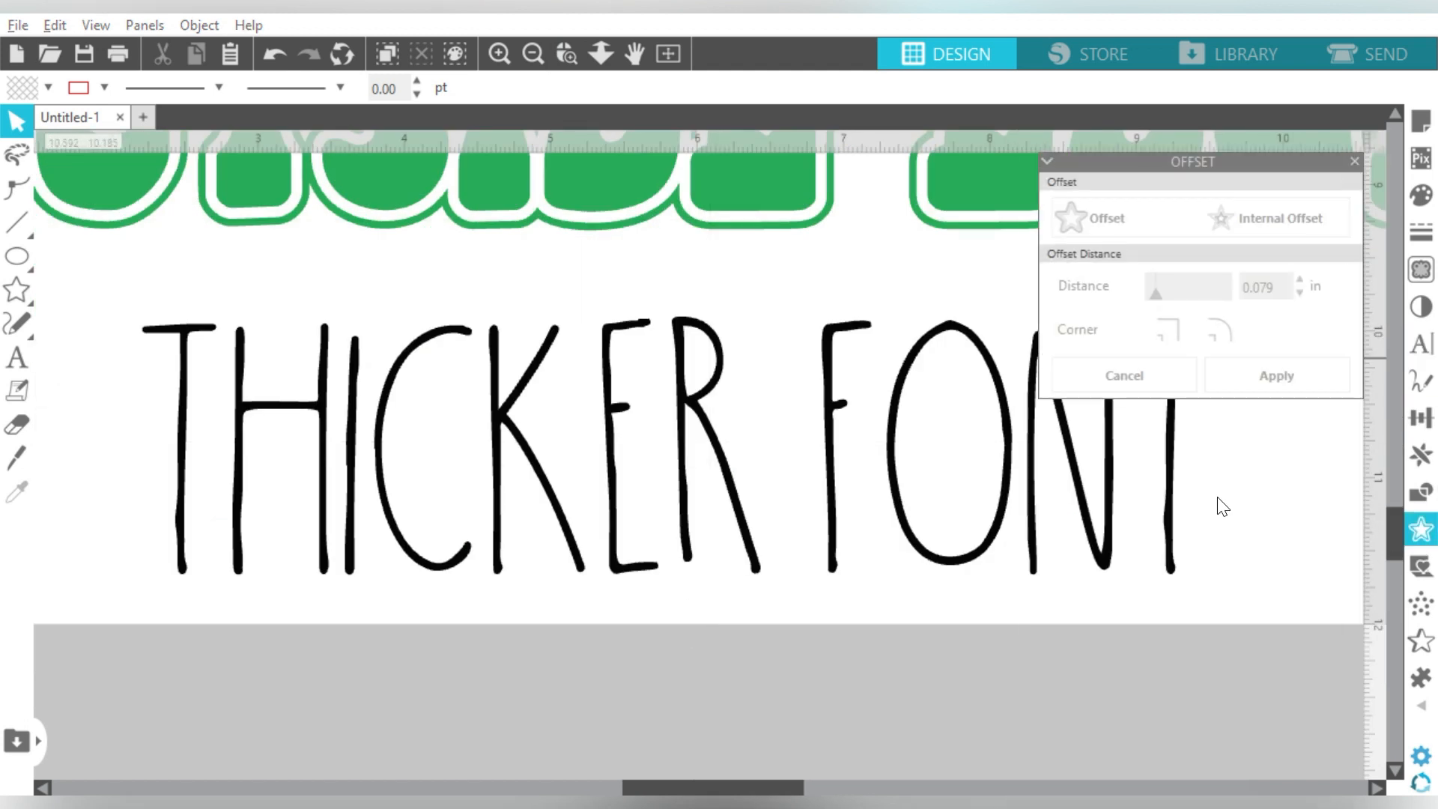
pyautogui.click(844, 407)
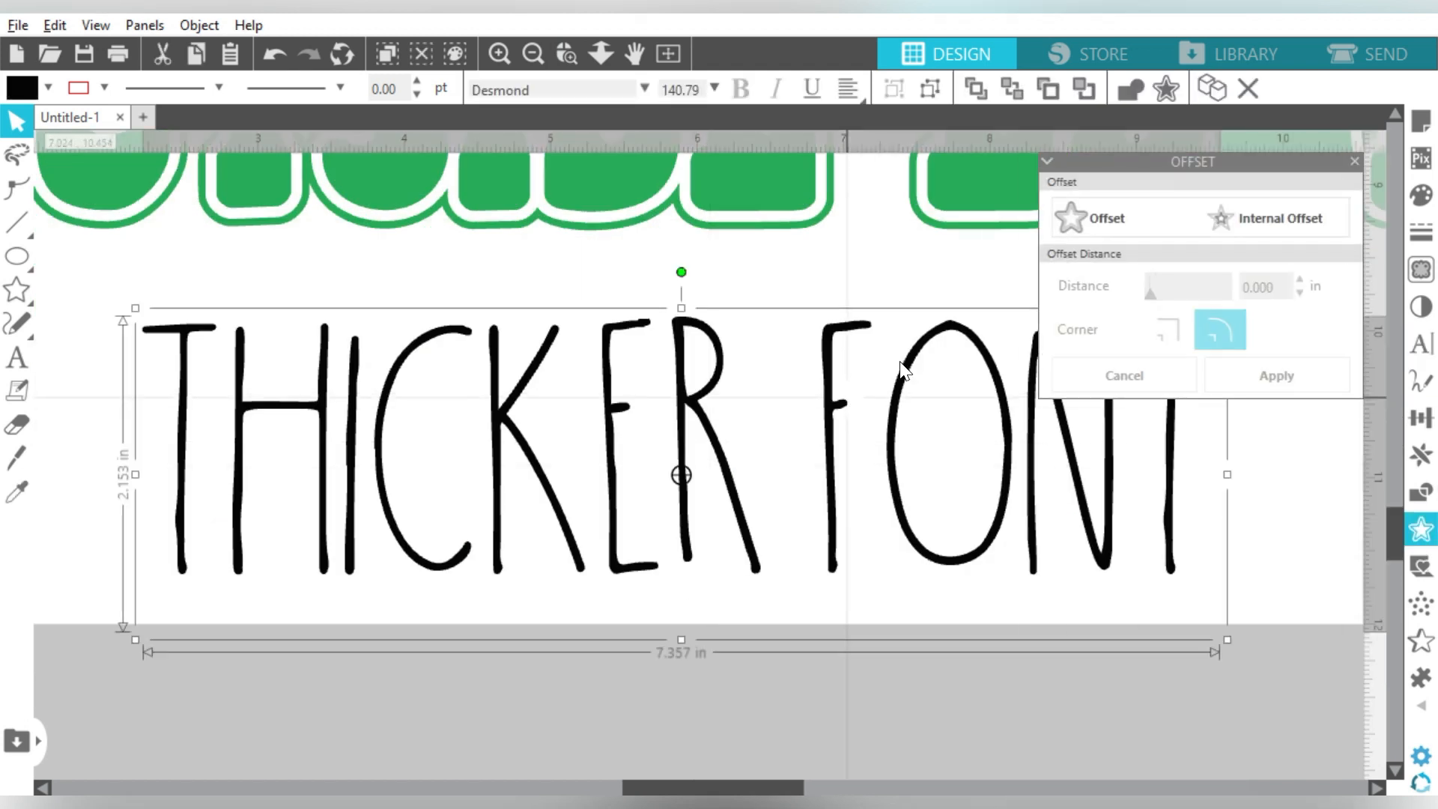
pyautogui.click(1103, 213)
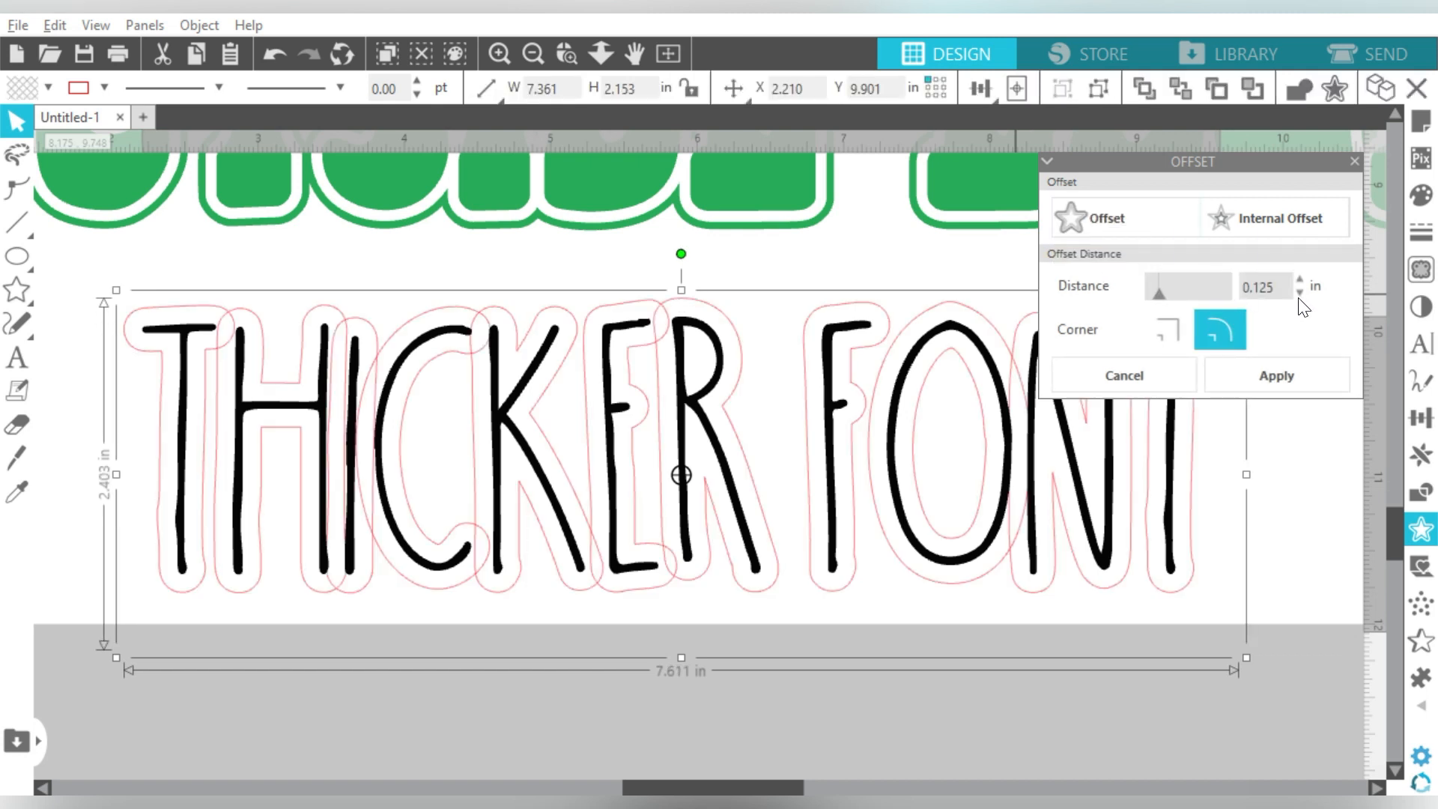
pyautogui.moveTo(1158, 295); pyautogui.dragTo(1148, 298)
pyautogui.click(1301, 280)
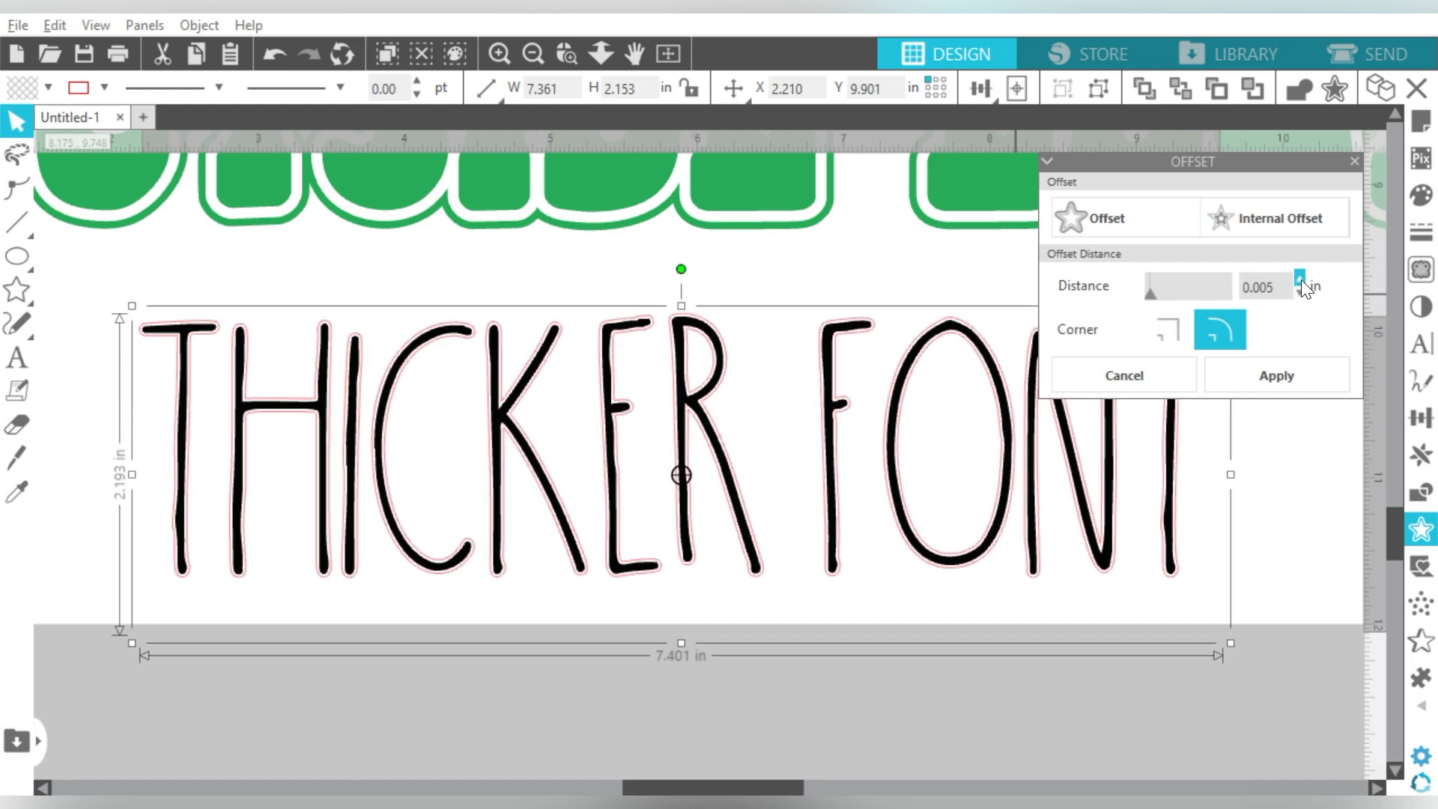
pyautogui.click(1301, 280)
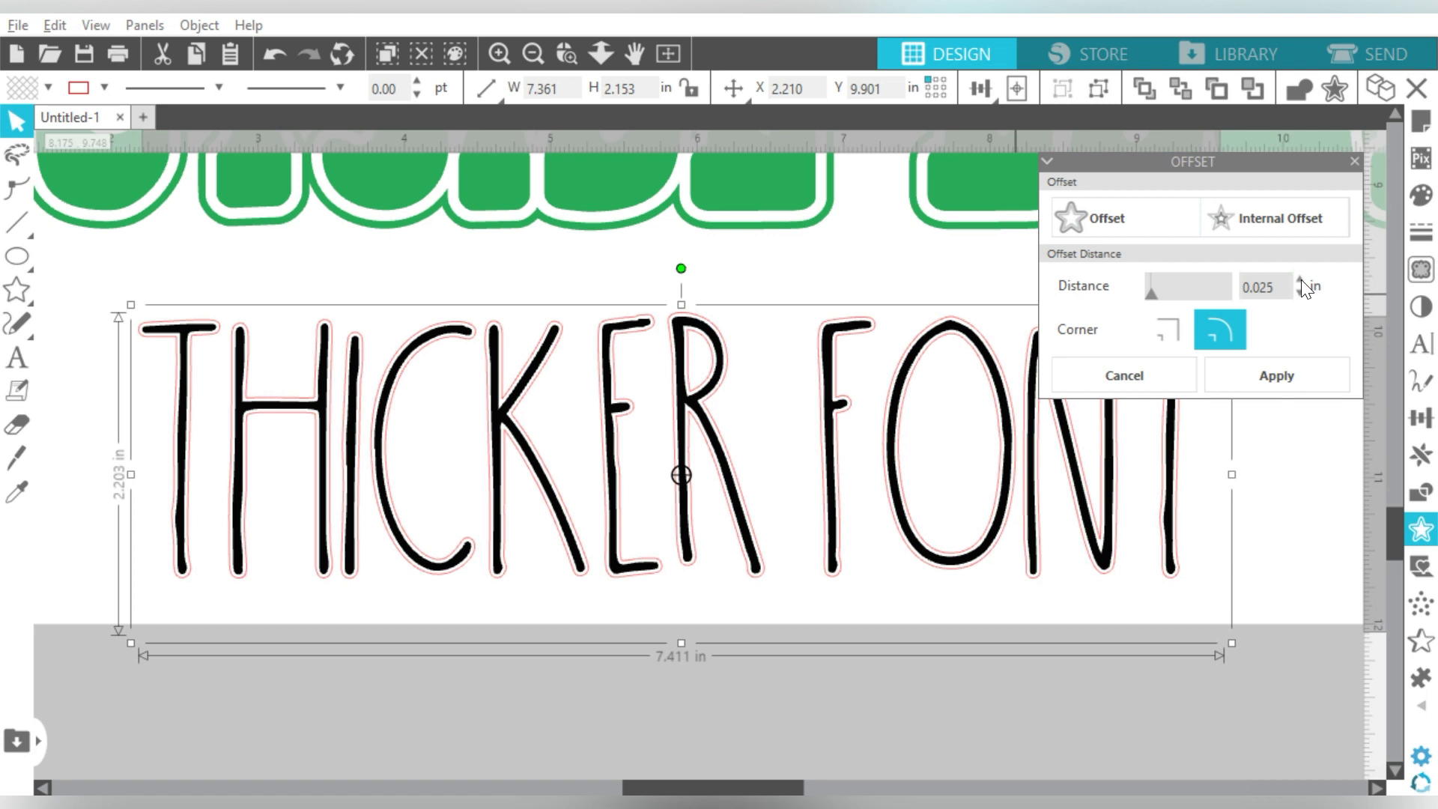
pyautogui.click(1301, 280)
pyautogui.click(1301, 280)
pyautogui.click(1301, 280)
pyautogui.click(1301, 280)
pyautogui.click(1301, 280)
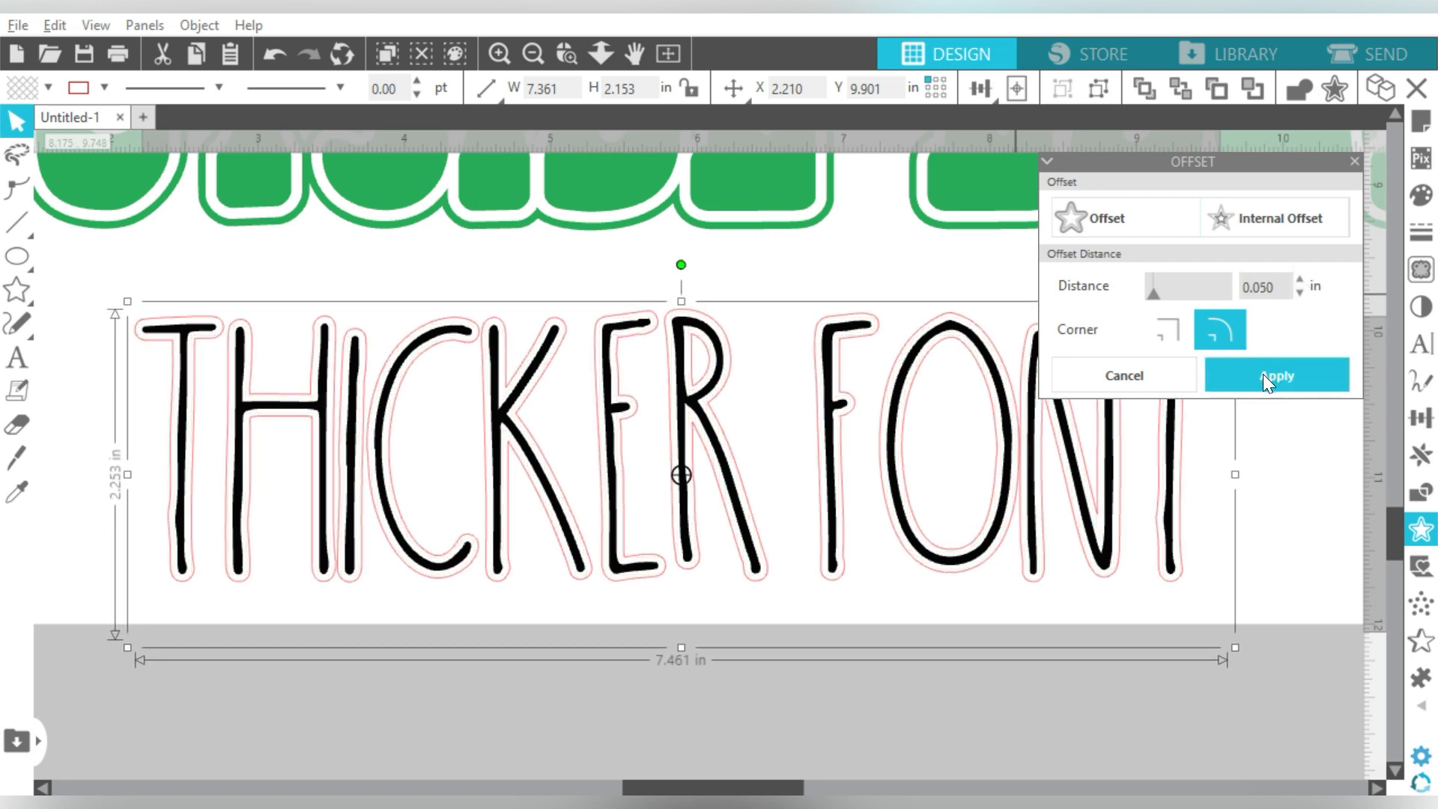
pyautogui.click(1263, 374)
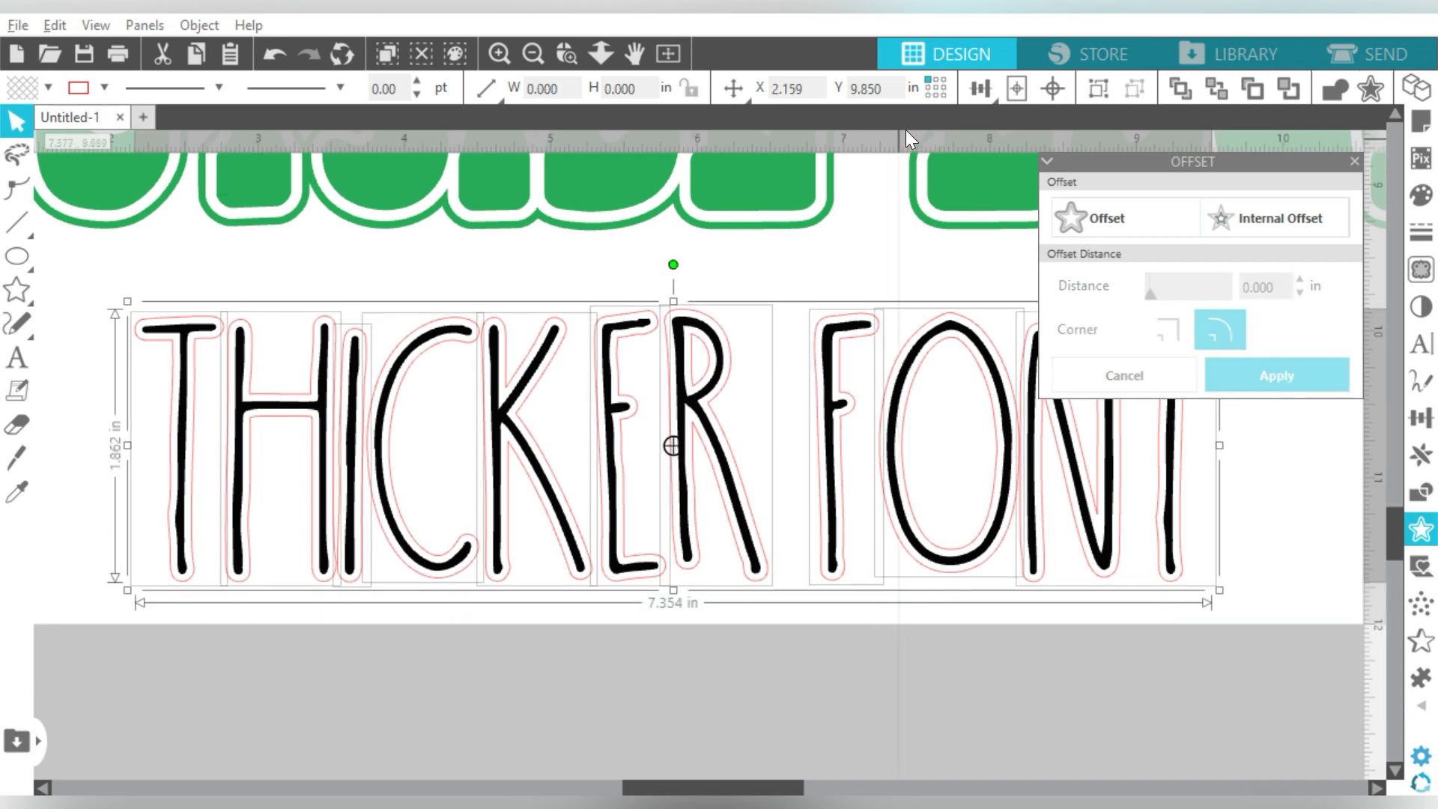
pyautogui.click(1095, 90)
# Step: Move the grouped offset directly below the original THICKER FONT text and give it a black fill with no line color
pyautogui.click(534, 54)
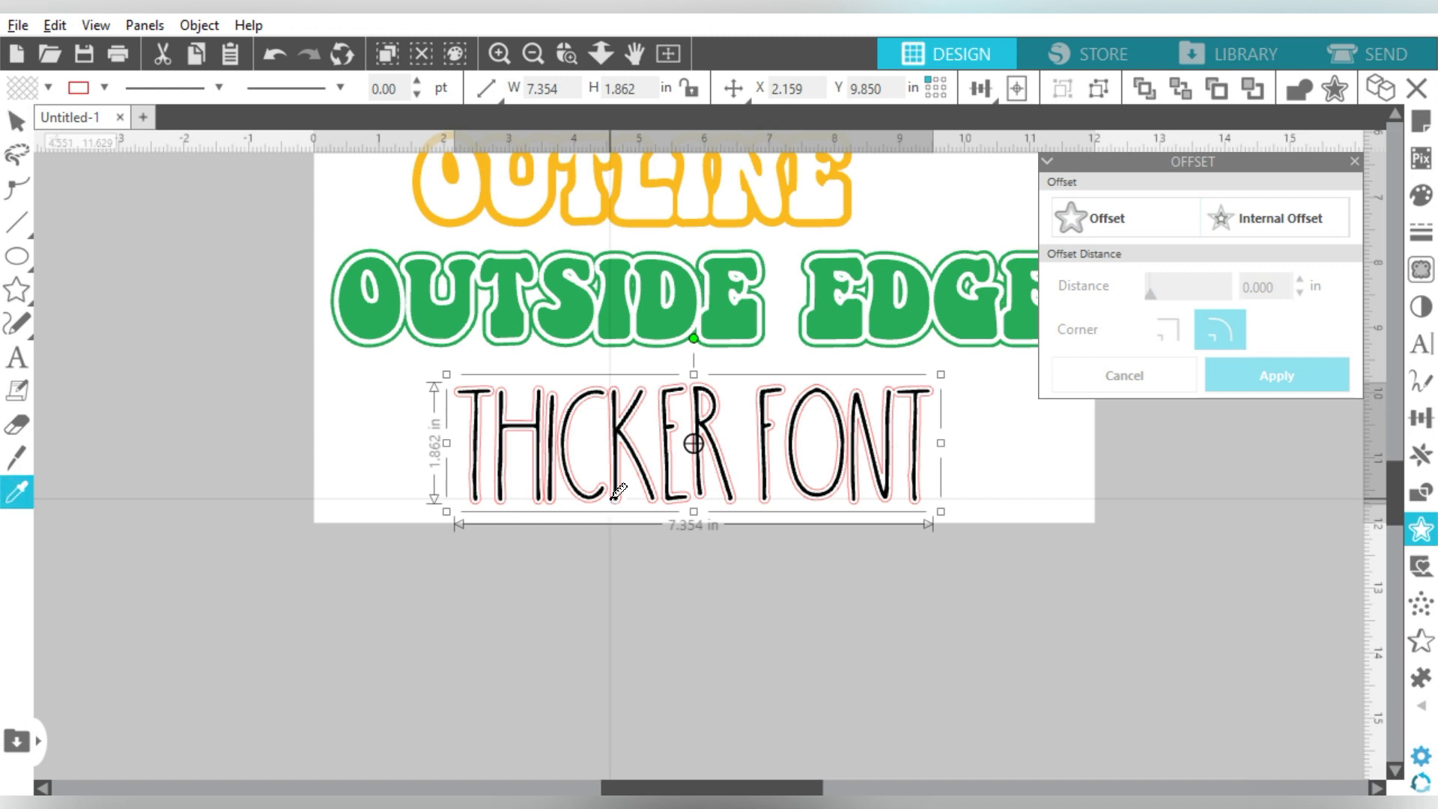
pyautogui.moveTo(631, 399); pyautogui.dragTo(631, 521)
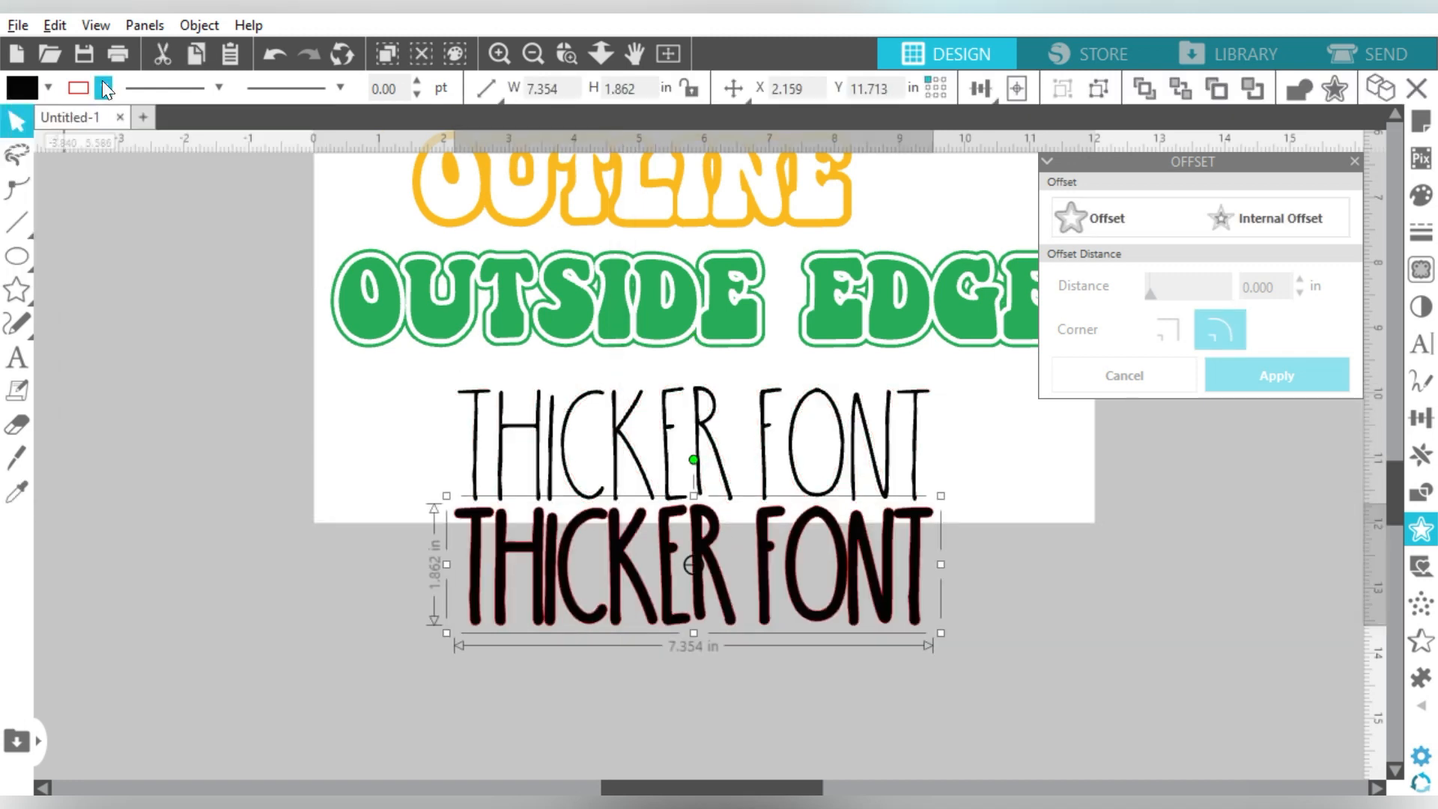
pyautogui.click(1041, 525)
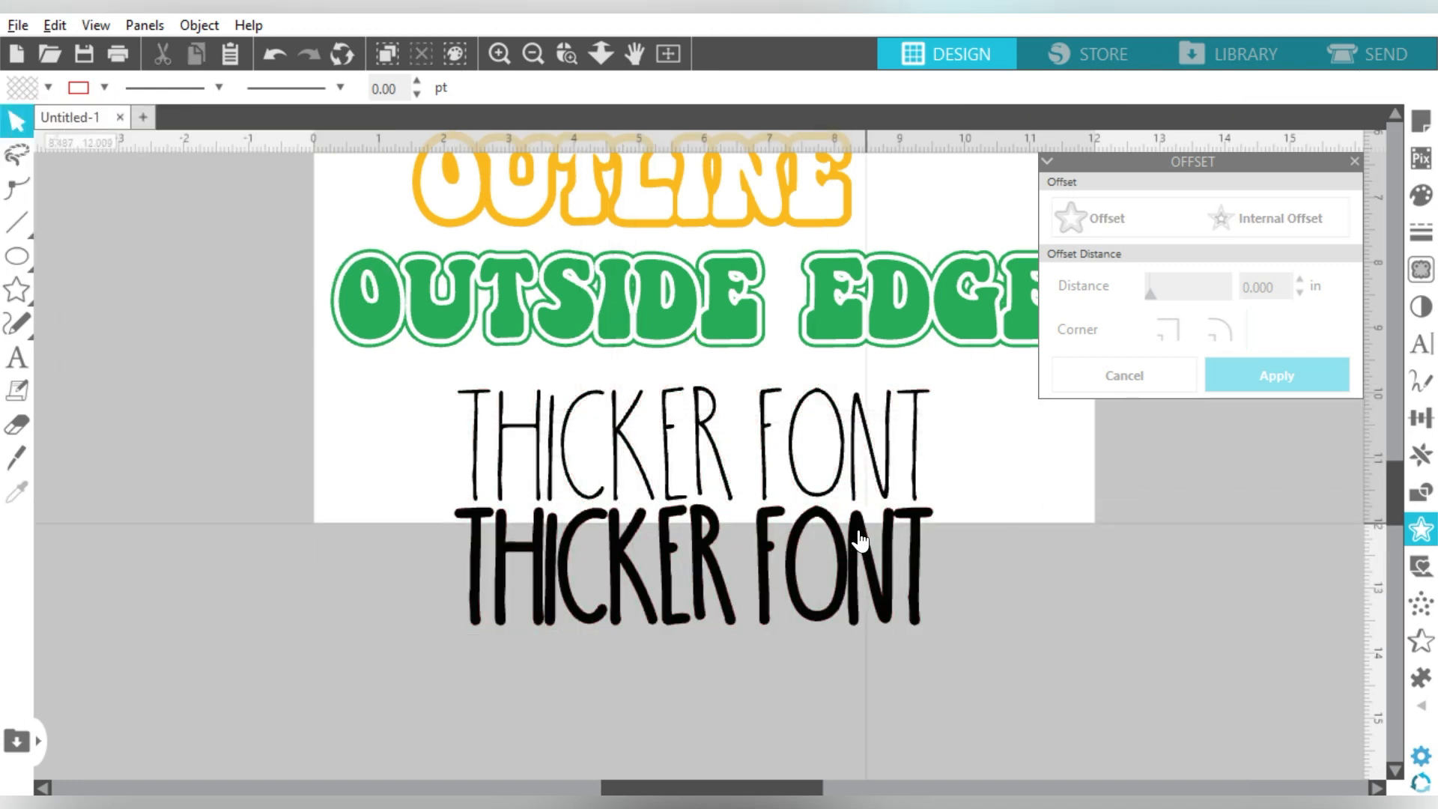
# Step: Edit the original thin-stroke THICKER FONT text to read THIN FONT
pyautogui.doubleClick(761, 476)
pyautogui.press('BackSpace')
pyautogui.press('BackSpace')
pyautogui.press('BackSpace')
pyautogui.press('BackSpace')
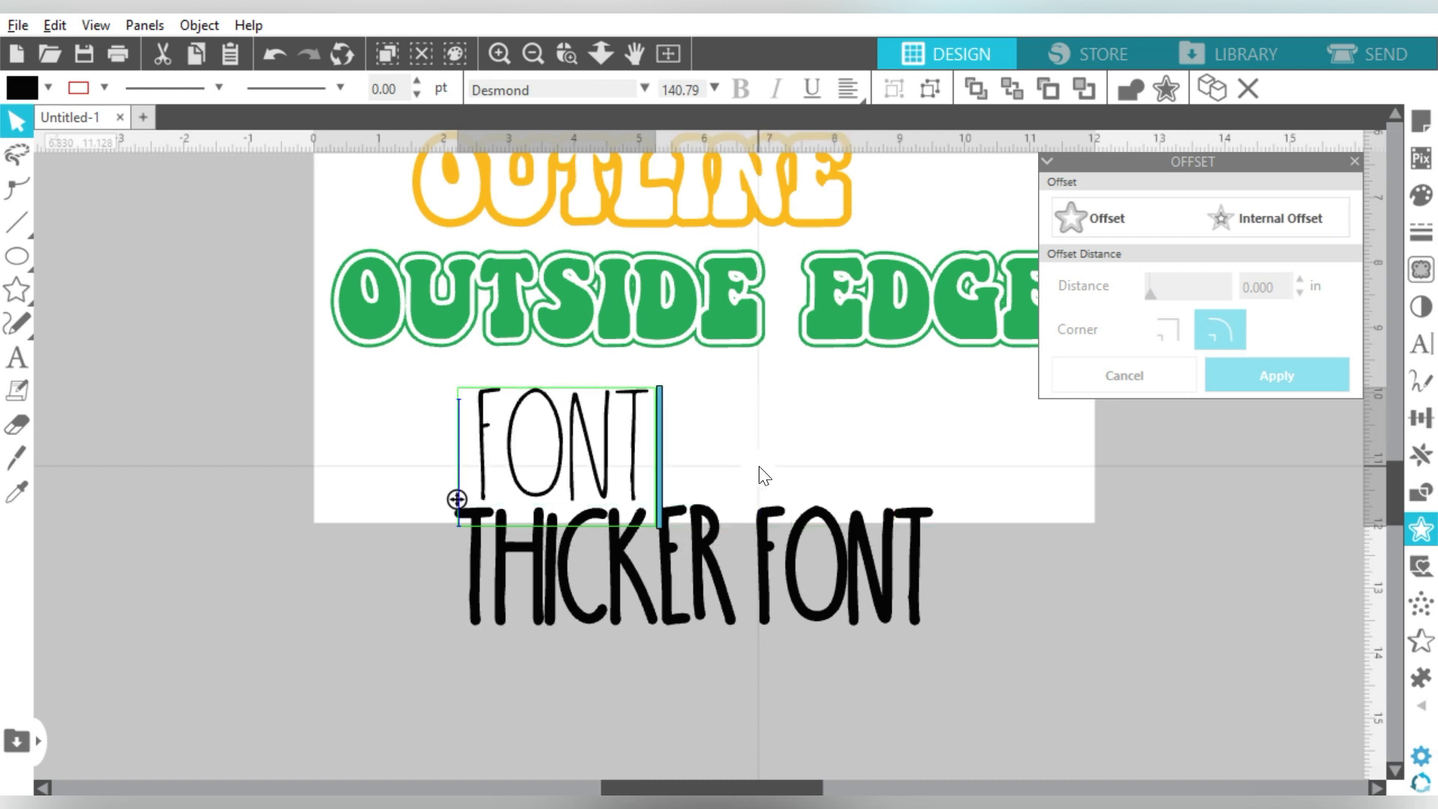
pyautogui.write('N')
pyautogui.click(1004, 465)
# Step: Align THIN FONT and THICKER FONT on their horizontal centers
pyautogui.moveTo(1004, 659); pyautogui.dragTo(524, 442)
pyautogui.click(1421, 418)
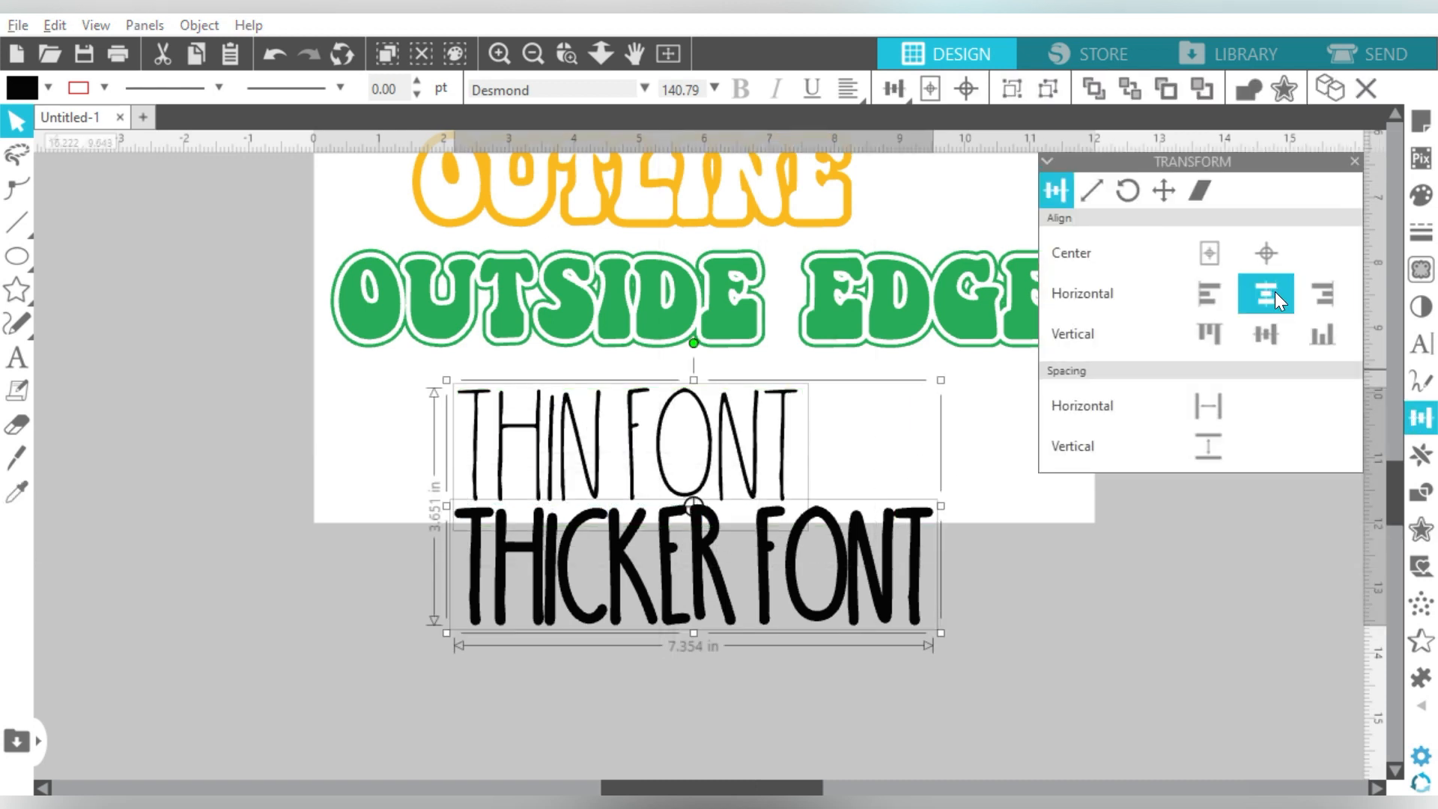
pyautogui.click(1266, 294)
pyautogui.click(1099, 542)
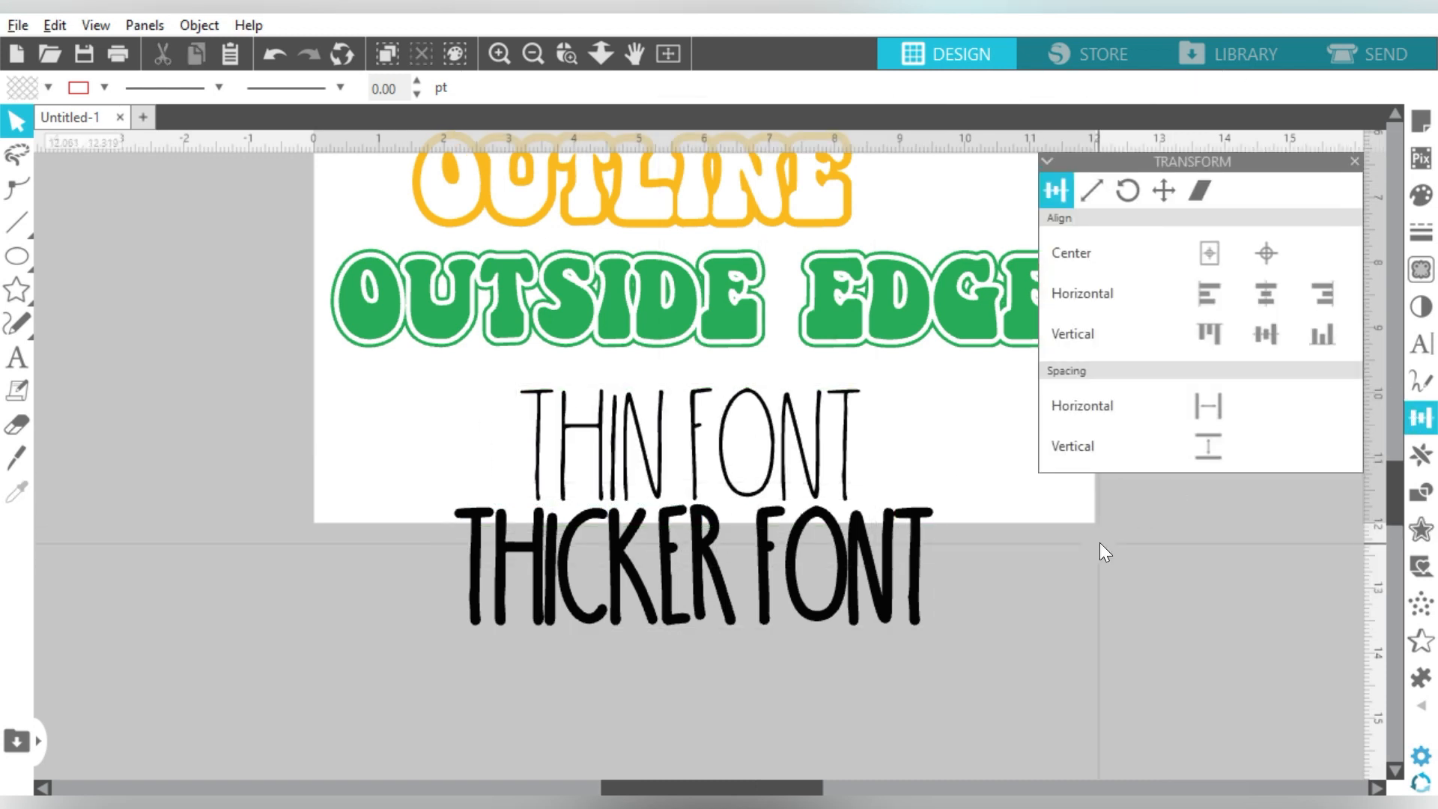
# Step: Move all the finished text samples off the page into the empty area to its left
pyautogui.click(541, 57)
pyautogui.click(541, 57)
pyautogui.moveTo(1399, 477); pyautogui.dragTo(1401, 454)
pyautogui.moveTo(908, 284); pyautogui.dragTo(599, 638)
pyautogui.moveTo(771, 647); pyautogui.dragTo(397, 643)
pyautogui.click(748, 400)
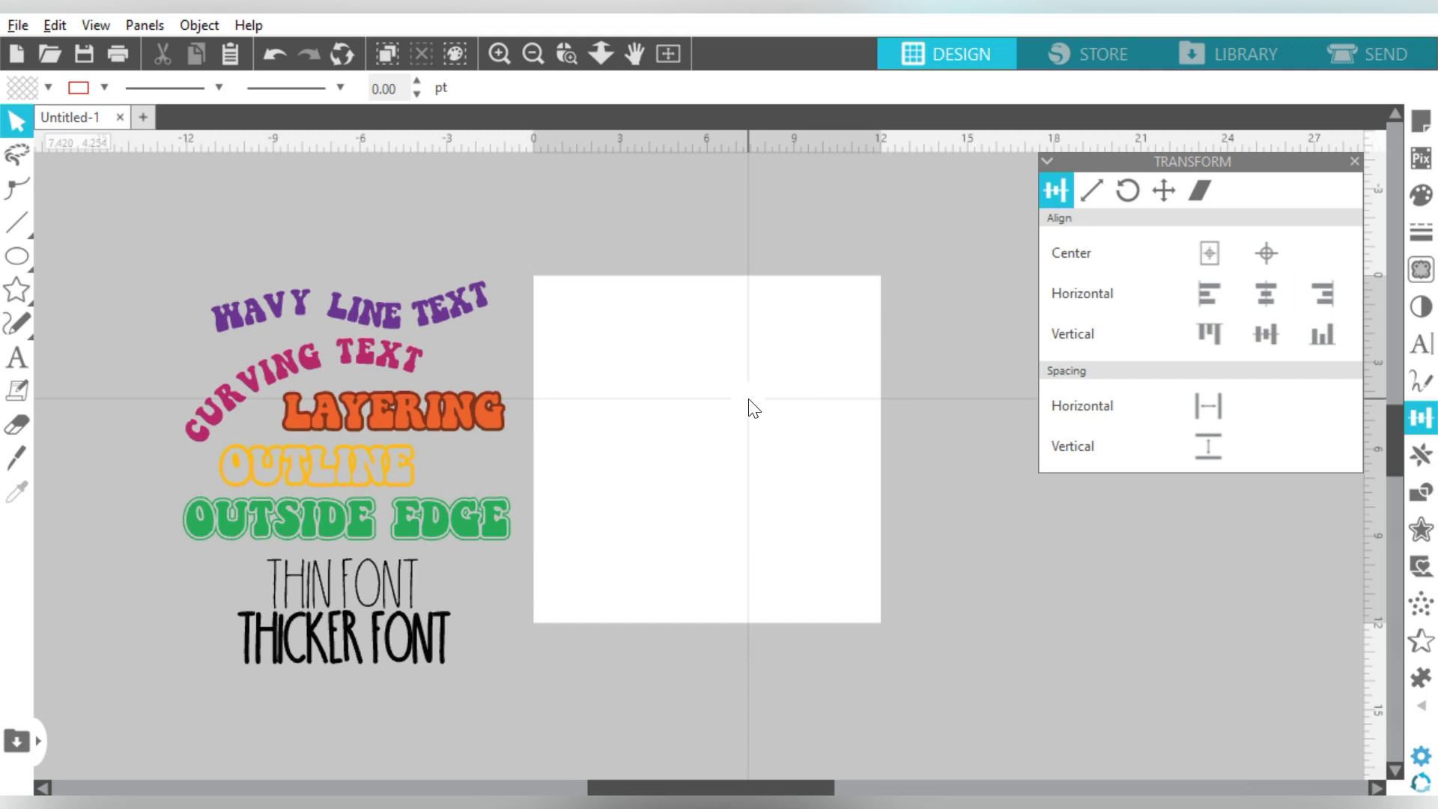
# Step: Add the text WARP to the empty page and enlarge it to about 8.77 in wide
pyautogui.click(17, 358)
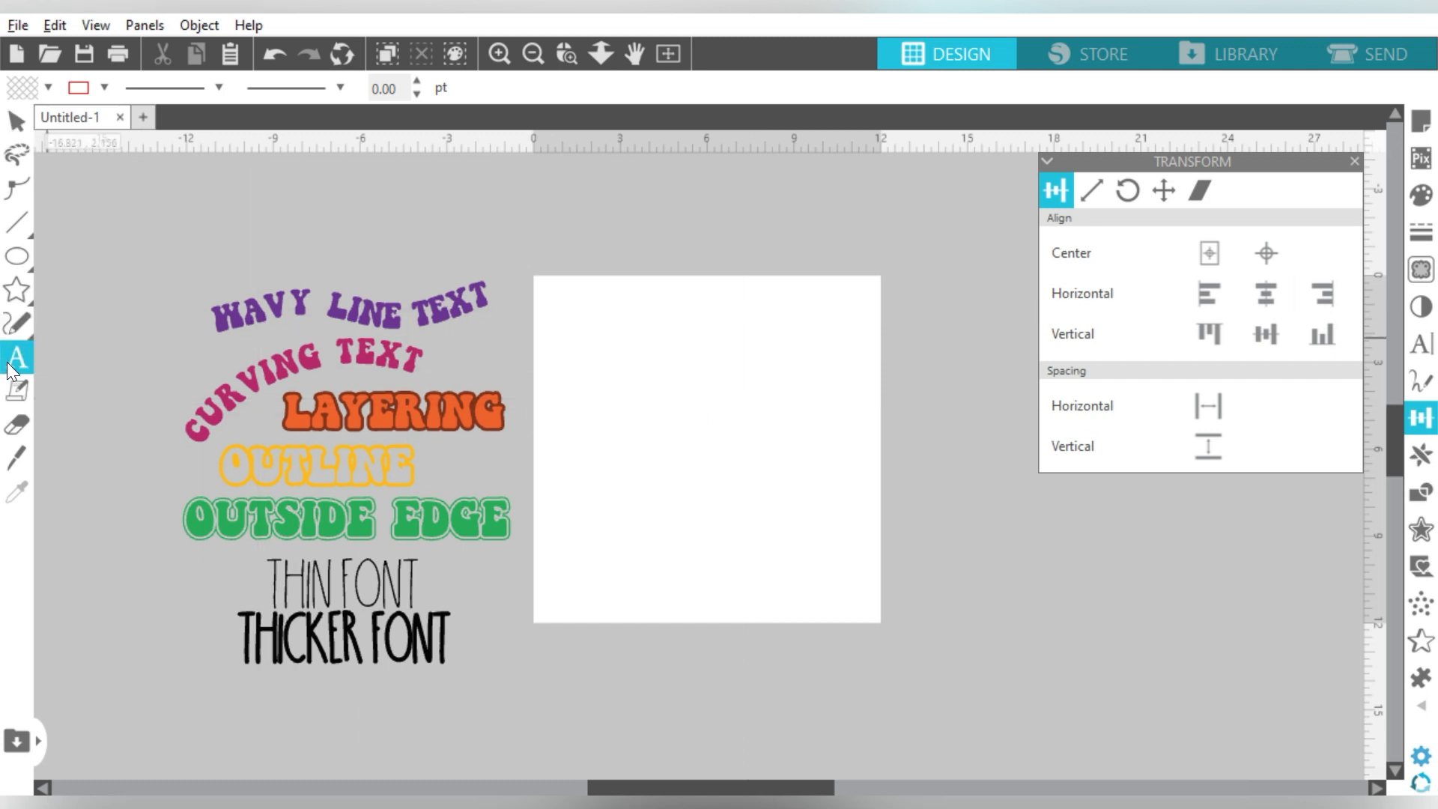
pyautogui.click(593, 421)
pyautogui.write('WARP')
pyautogui.press('Escape')
pyautogui.moveTo(682, 438); pyautogui.dragTo(775, 460)
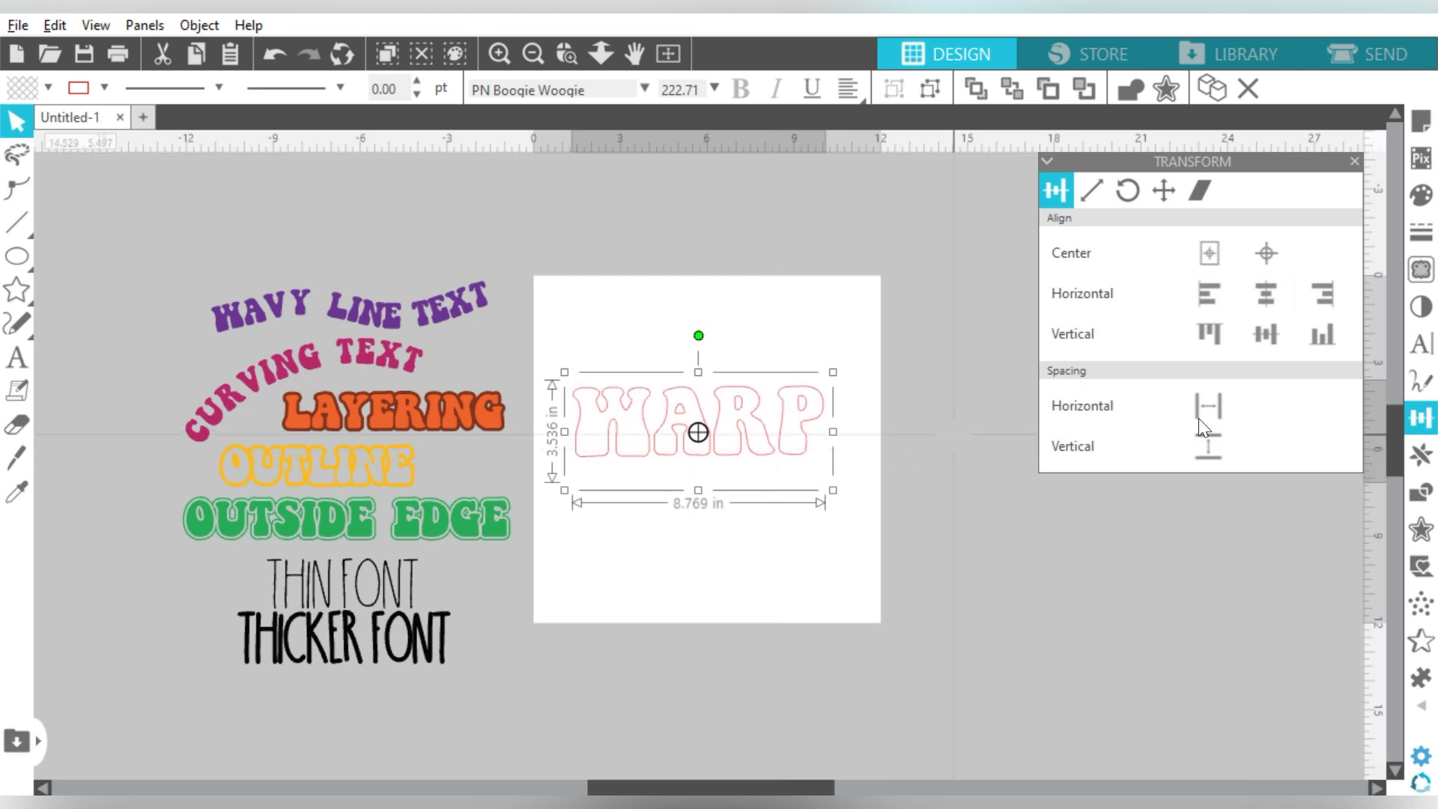
# Step: Change the WARP text to the Uncle Grump font
pyautogui.click(1426, 350)
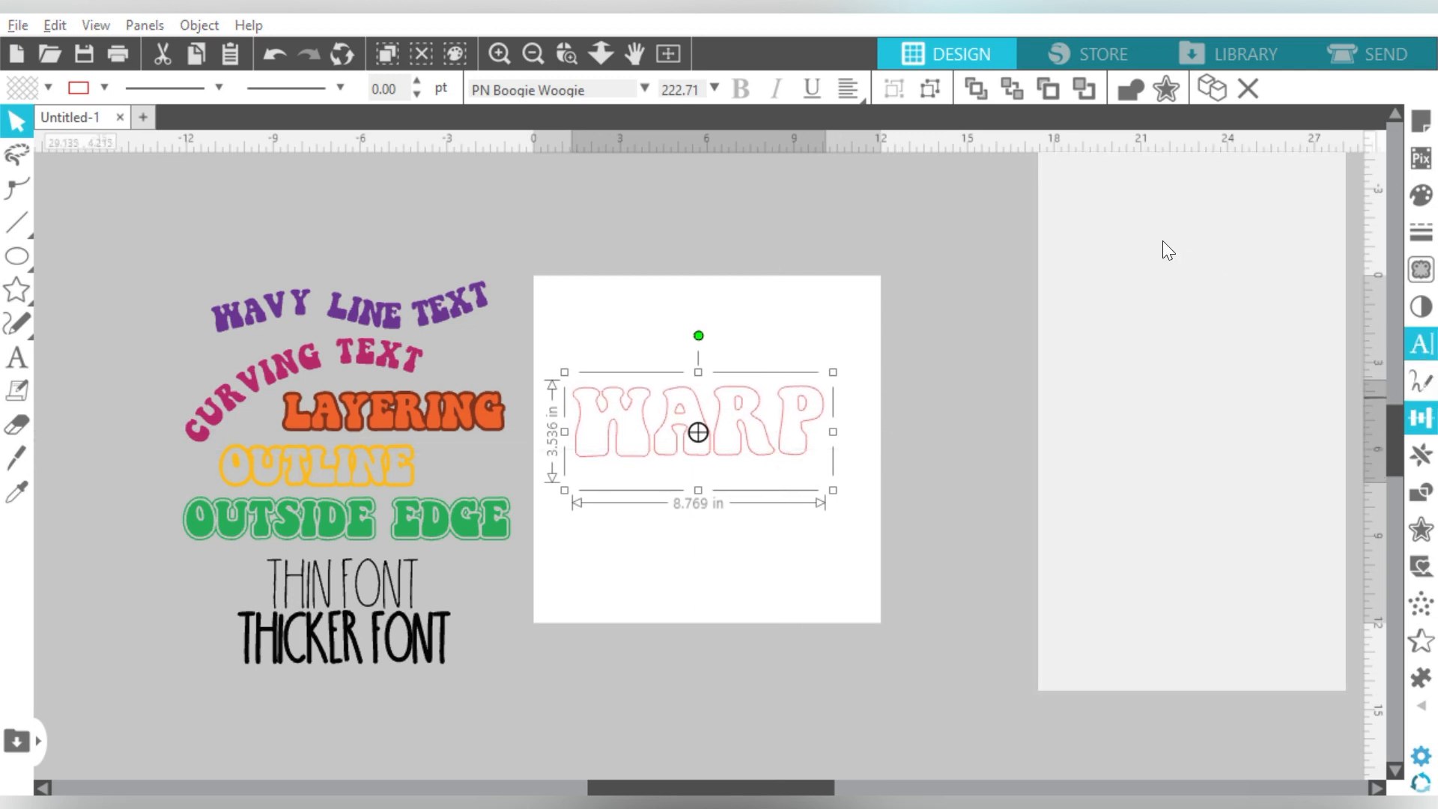
pyautogui.click(1142, 247)
pyautogui.write('UNcle Grump')
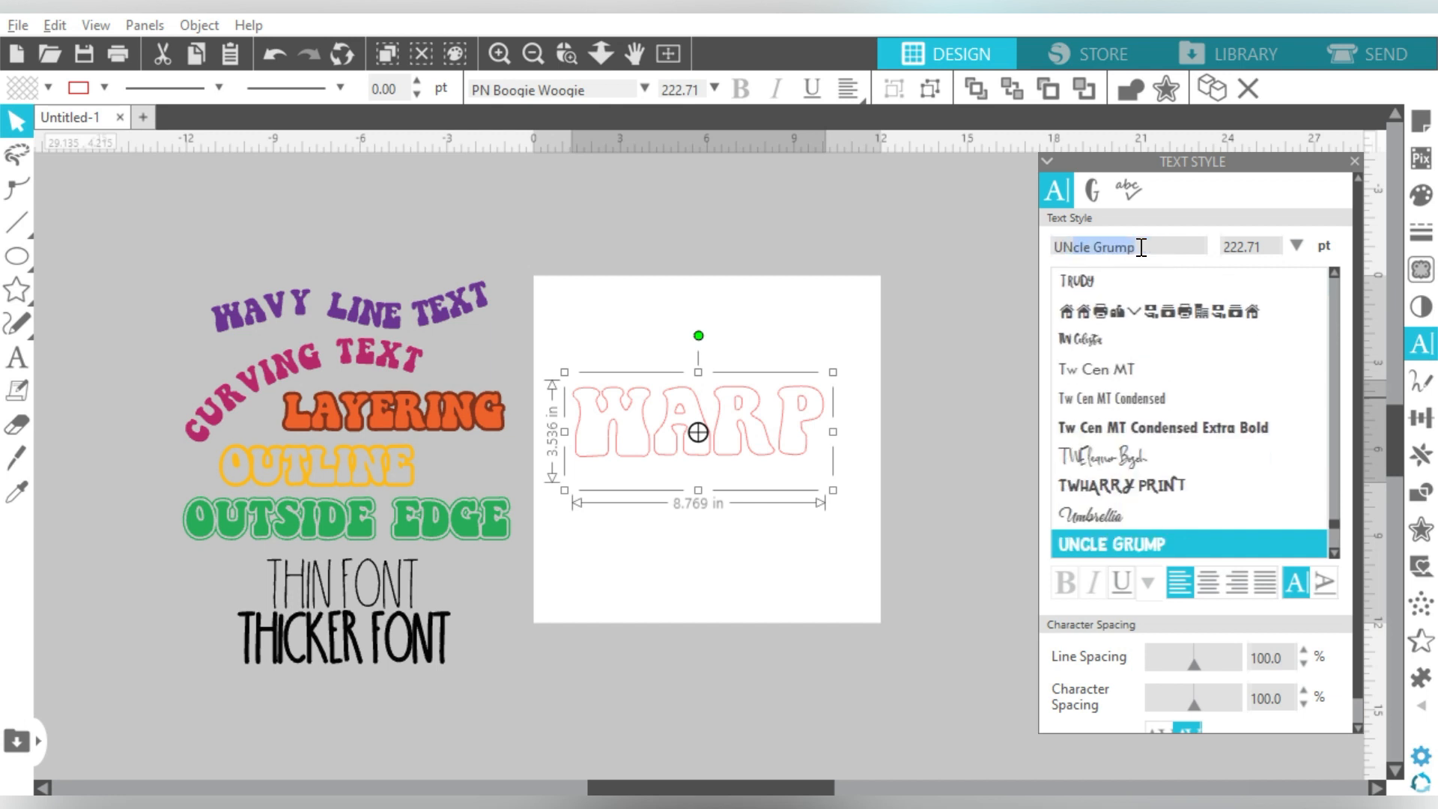
pyautogui.click(613, 351)
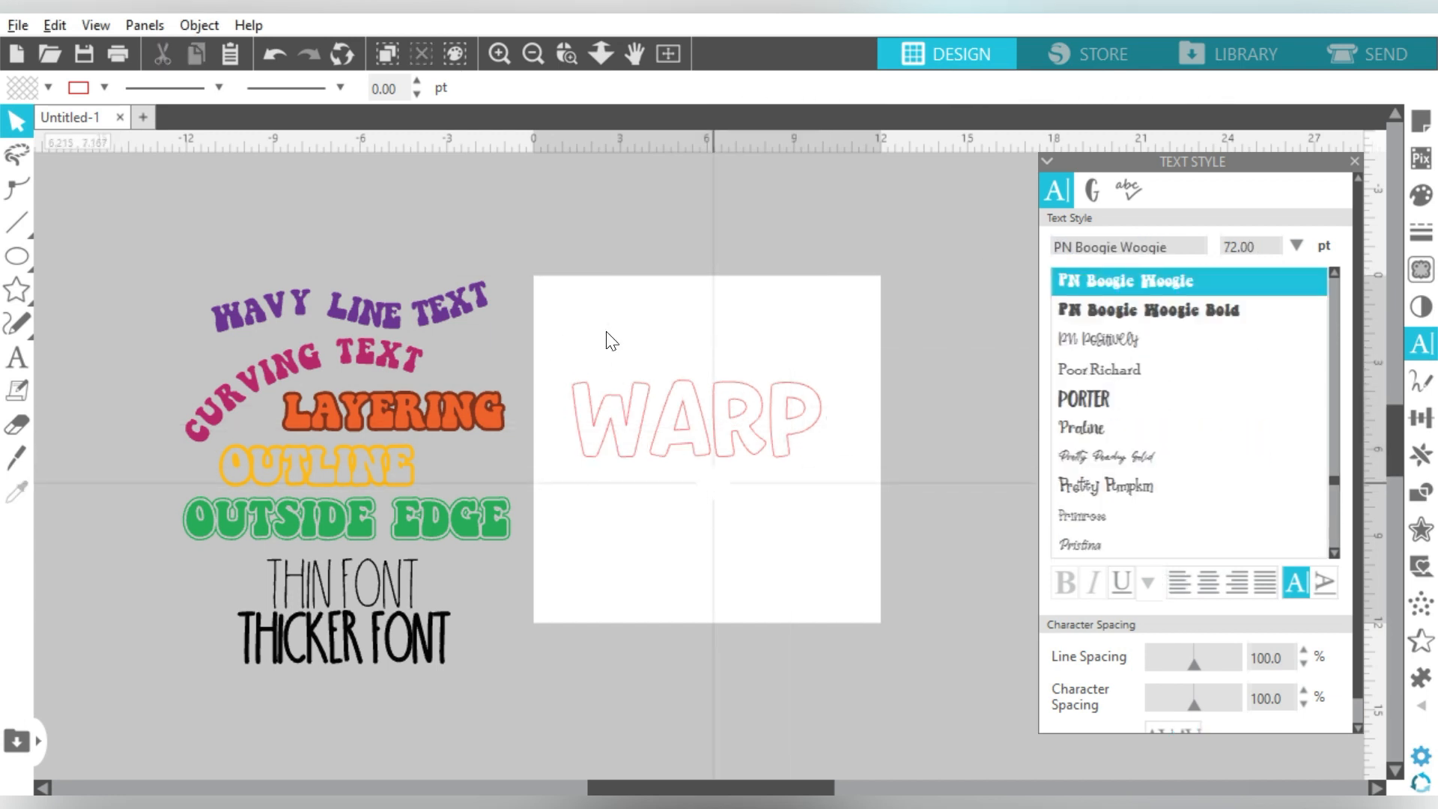
# Step: Apply the warp template that tapers toward the right end to the WARP text
pyautogui.click(614, 424)
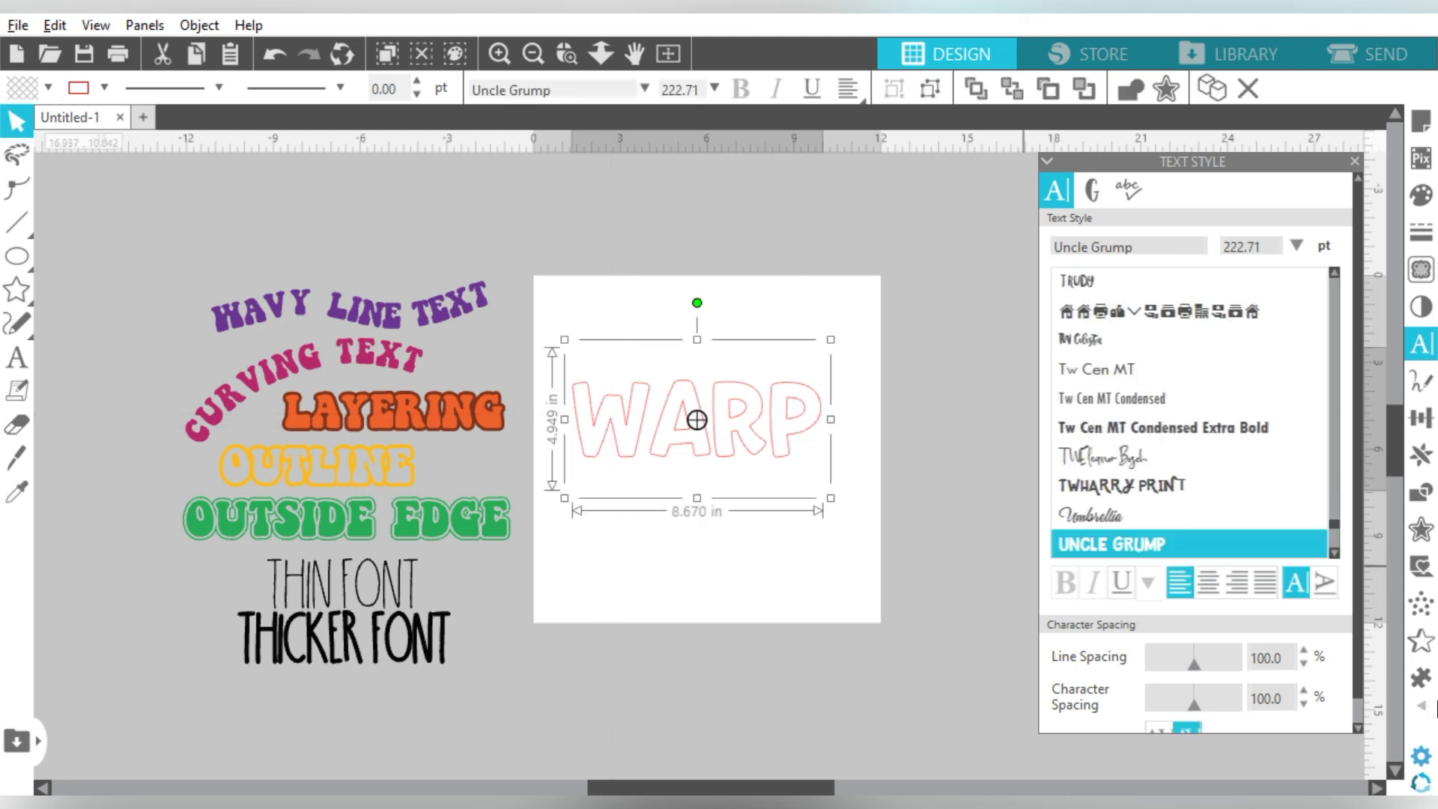
pyautogui.moveTo(1424, 713)
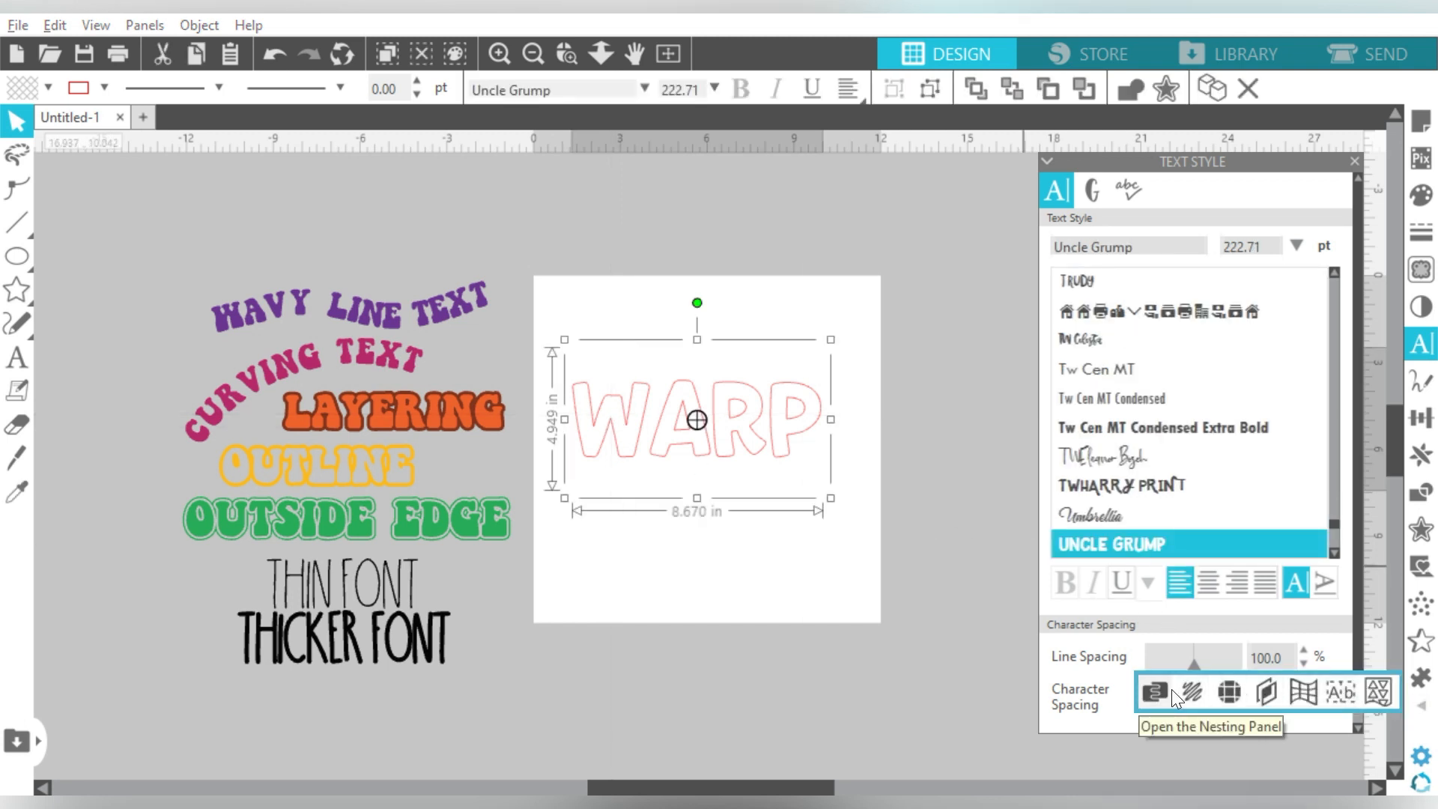
pyautogui.click(1302, 690)
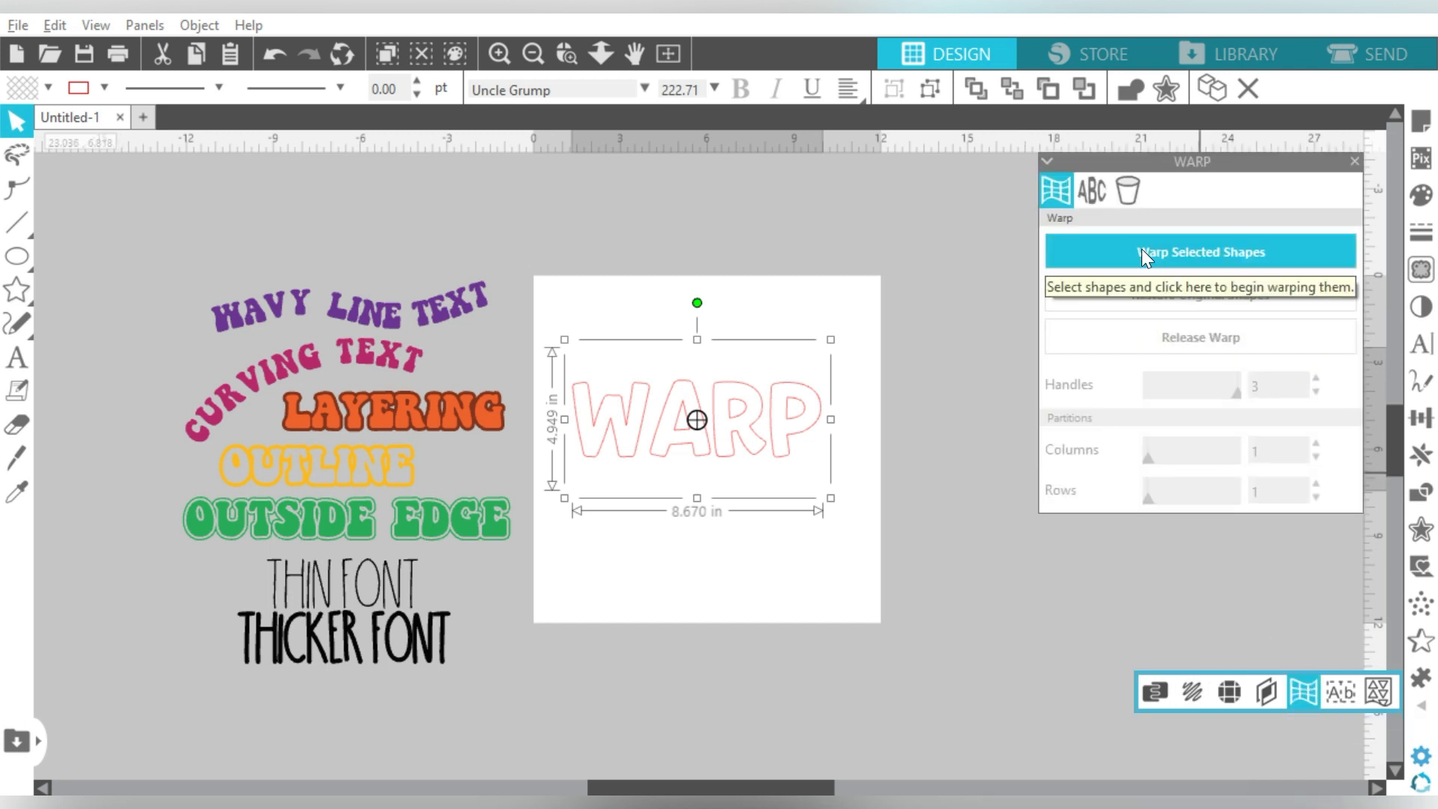
pyautogui.click(1092, 192)
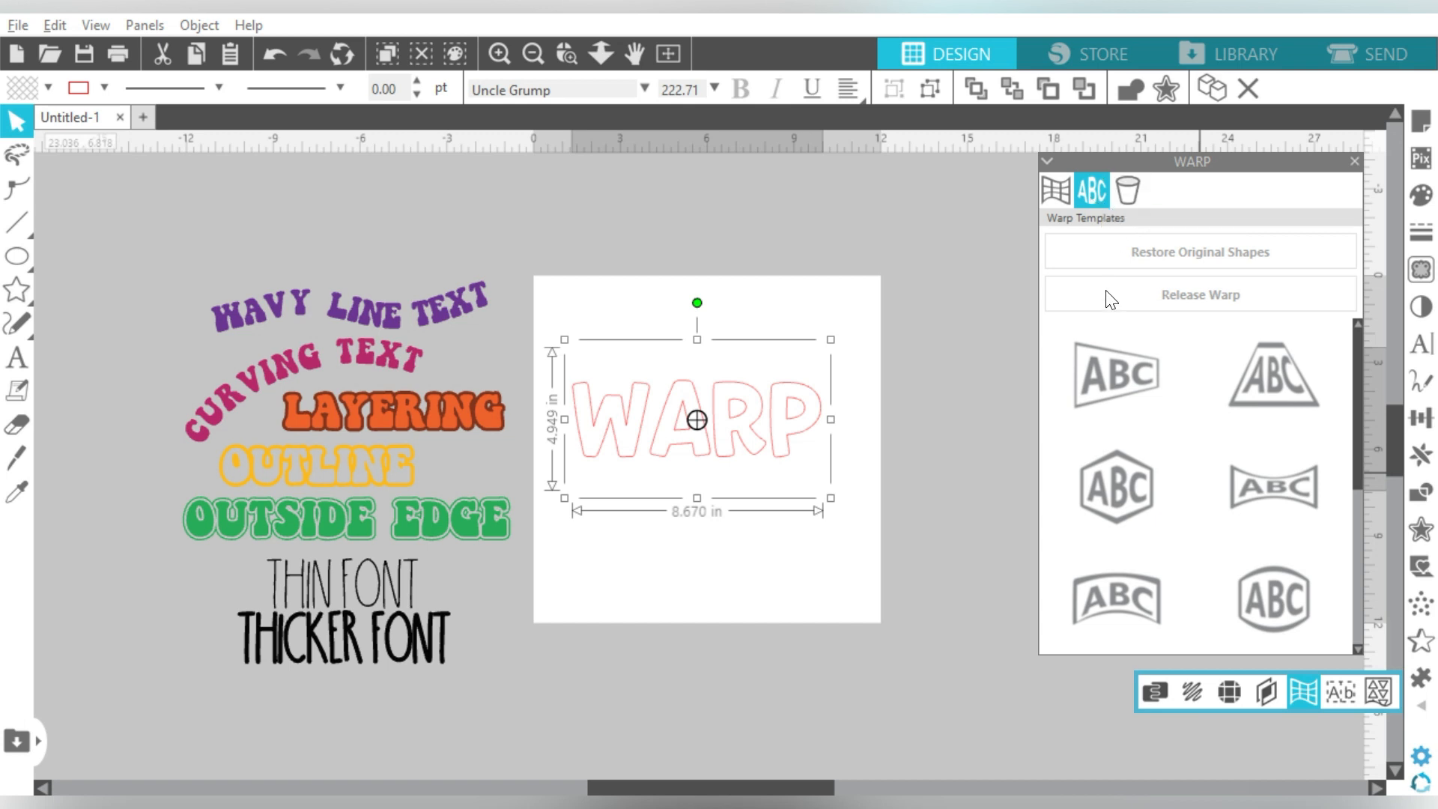
pyautogui.click(1102, 361)
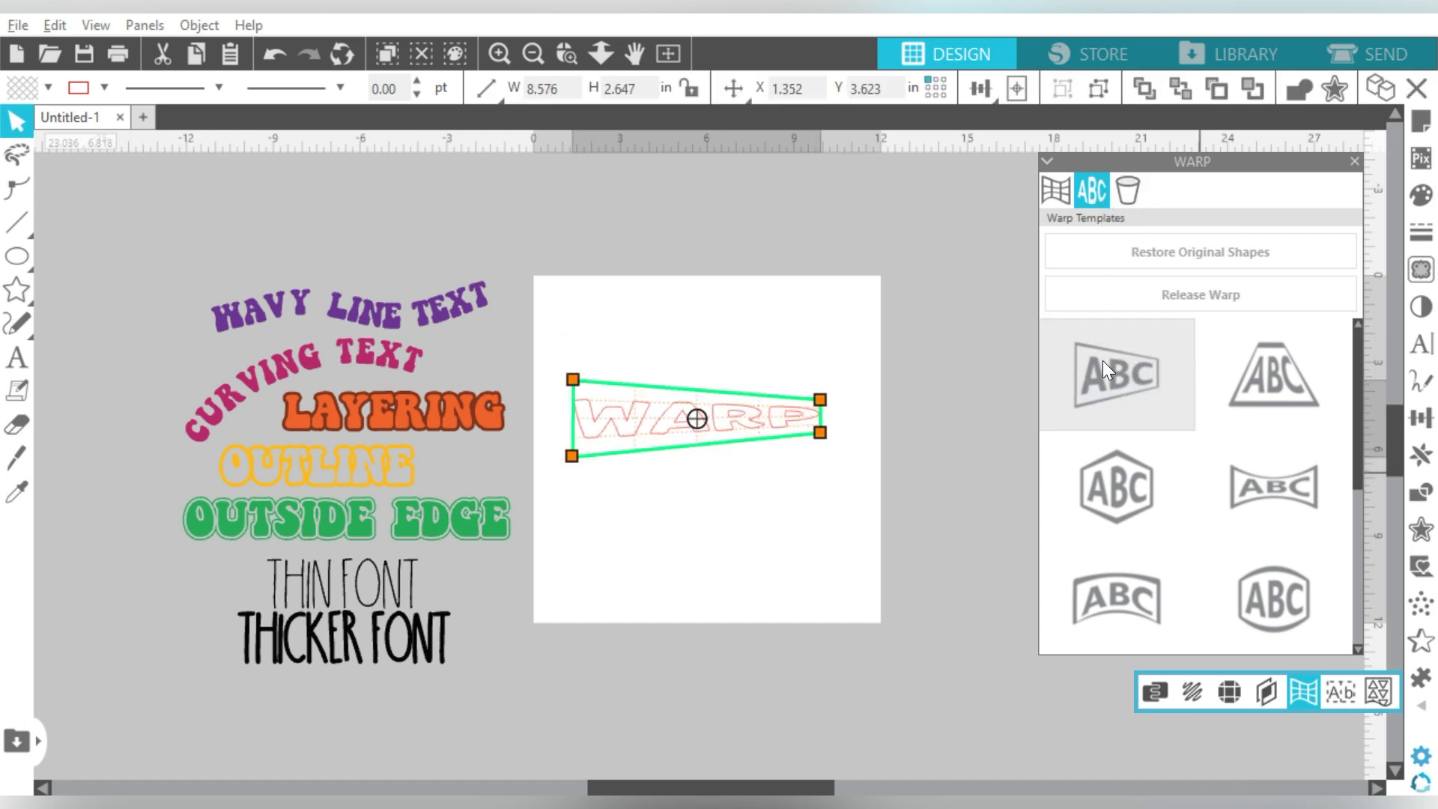
# Step: Try the hexagon, upward arch, barrel, pinched and trapezoid warp templates on the WARP text
pyautogui.click(1111, 484)
pyautogui.click(1108, 587)
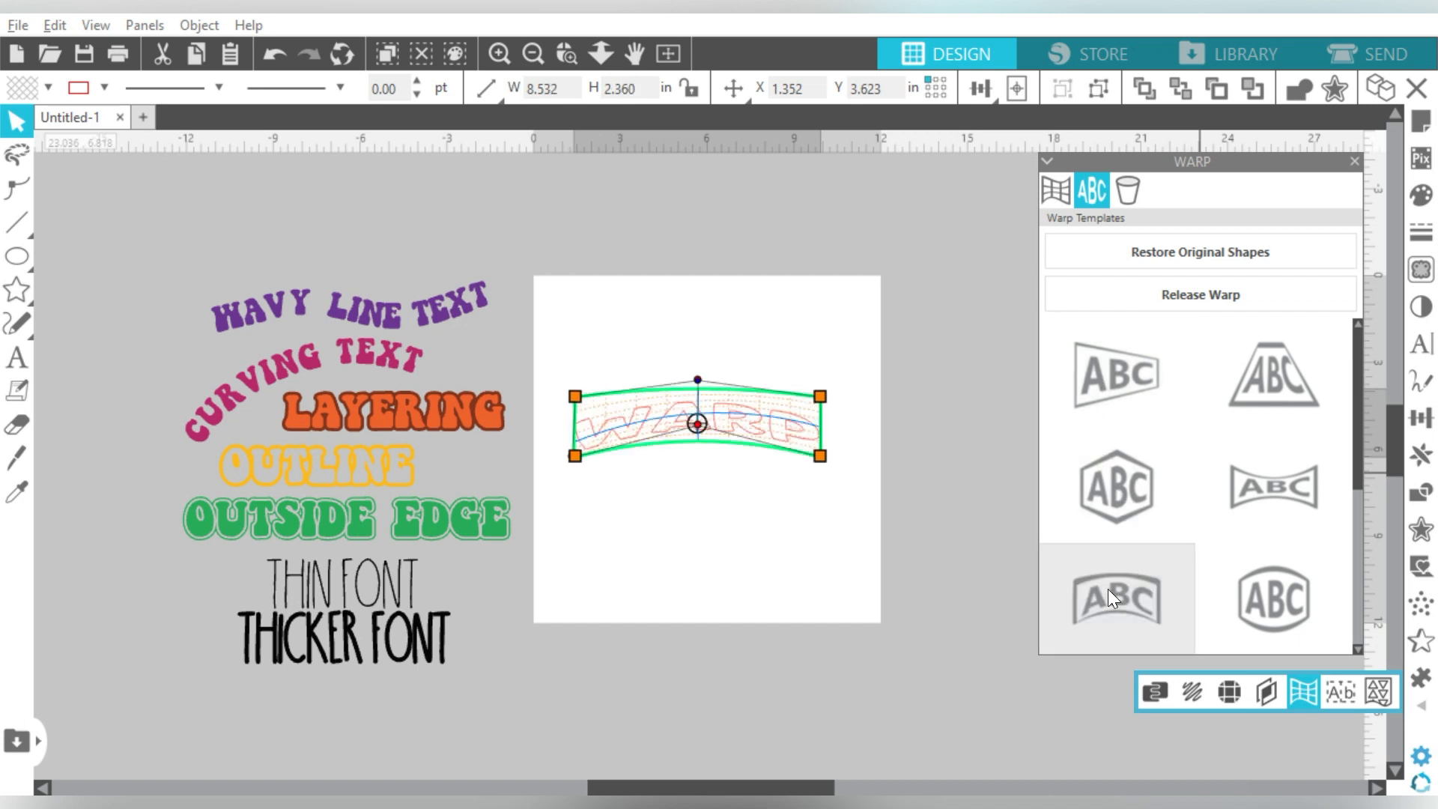
pyautogui.click(1288, 613)
pyautogui.click(1287, 479)
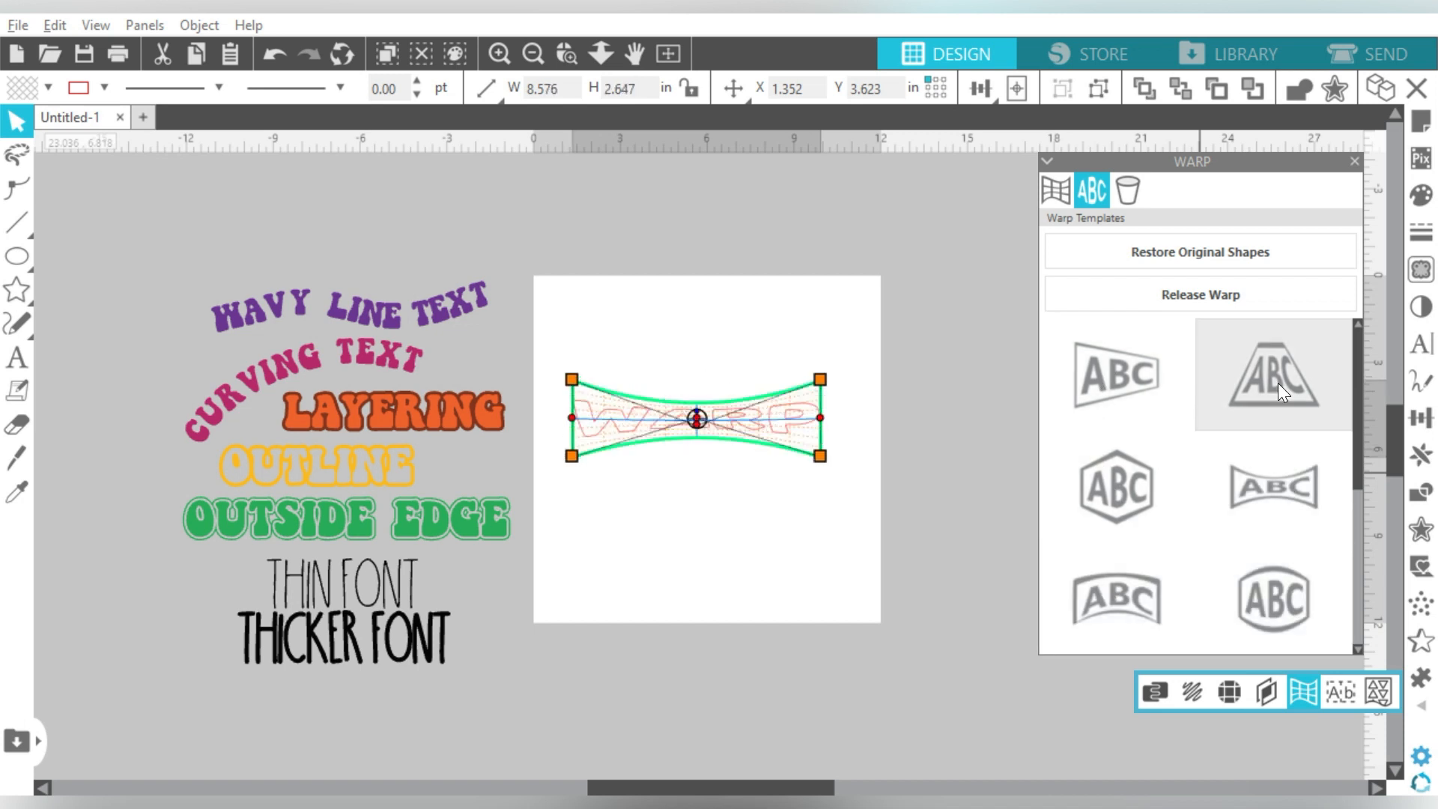
pyautogui.click(1278, 383)
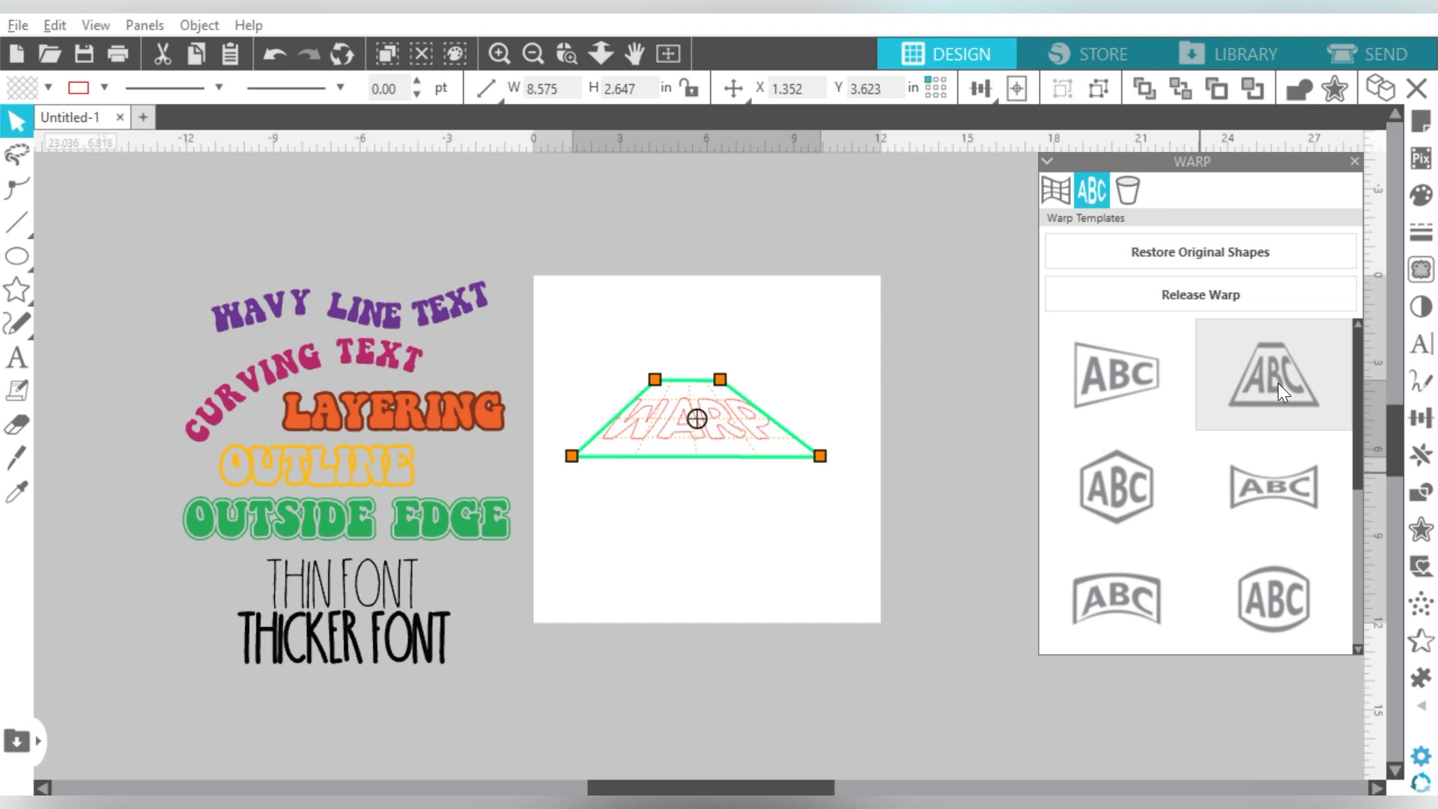
# Step: Try the wavy, bow-tie, distorted and downward-arc warp templates on the WARP text
pyautogui.moveTo(1361, 394); pyautogui.dragTo(1359, 561)
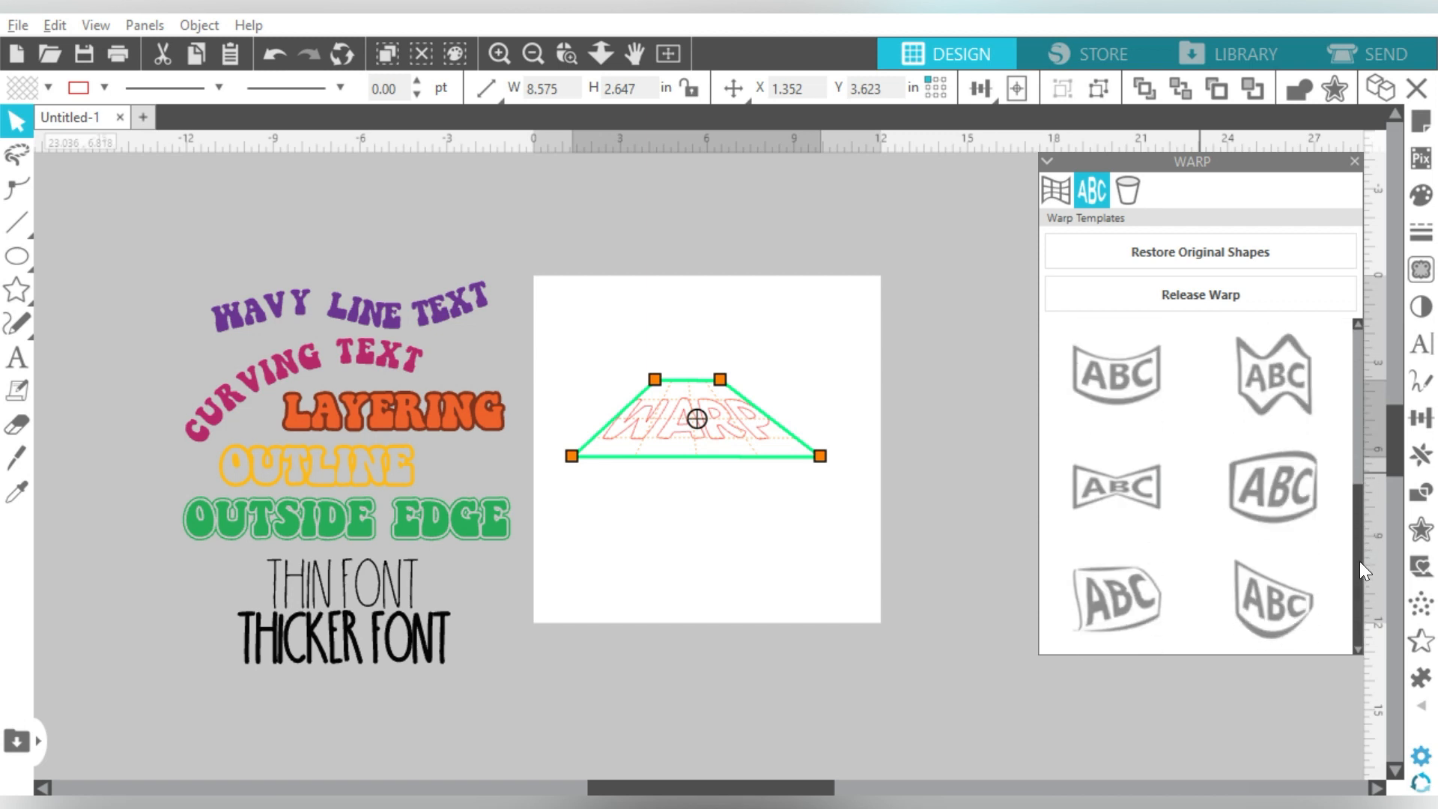
pyautogui.click(1262, 403)
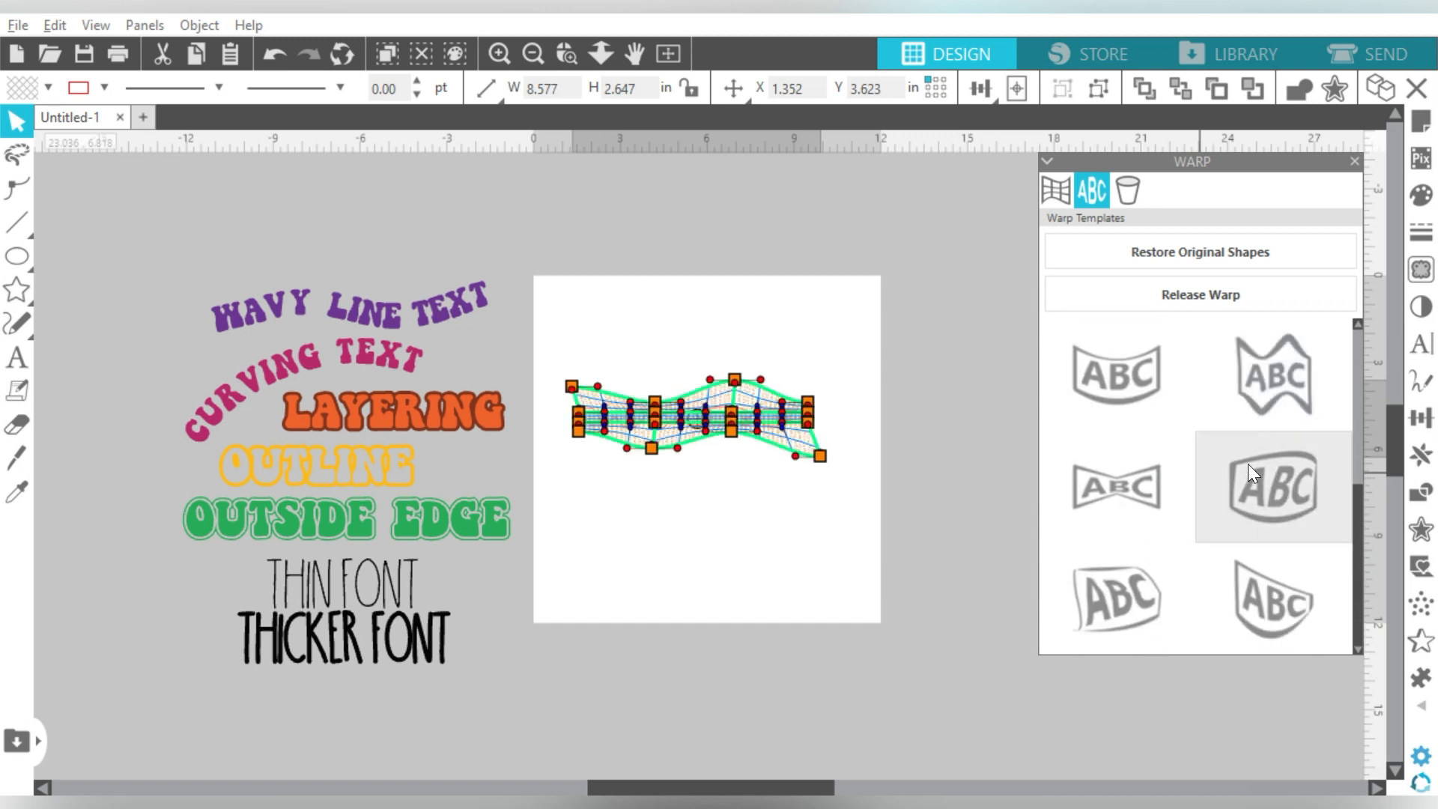
pyautogui.click(1130, 490)
pyautogui.click(1109, 591)
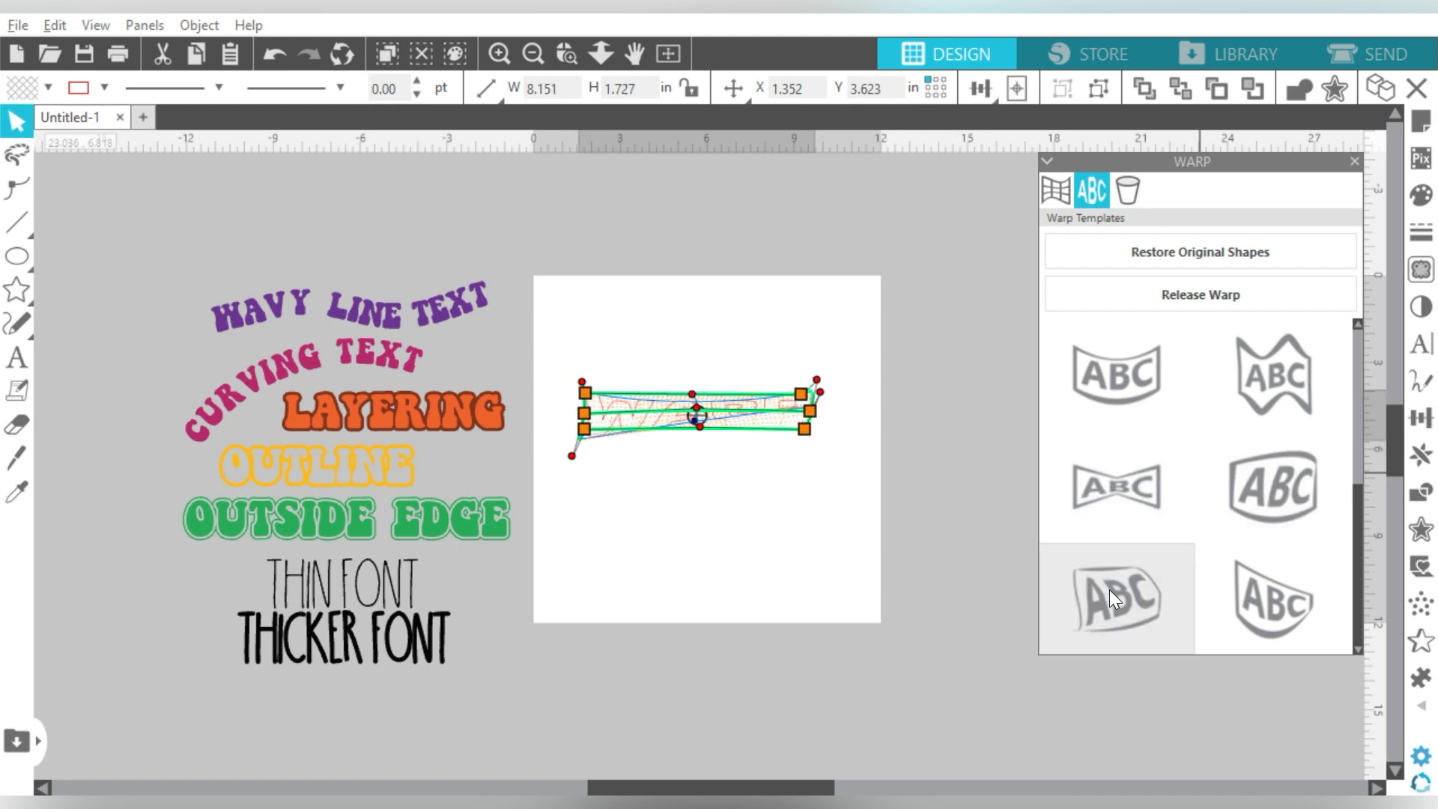
pyautogui.click(1279, 598)
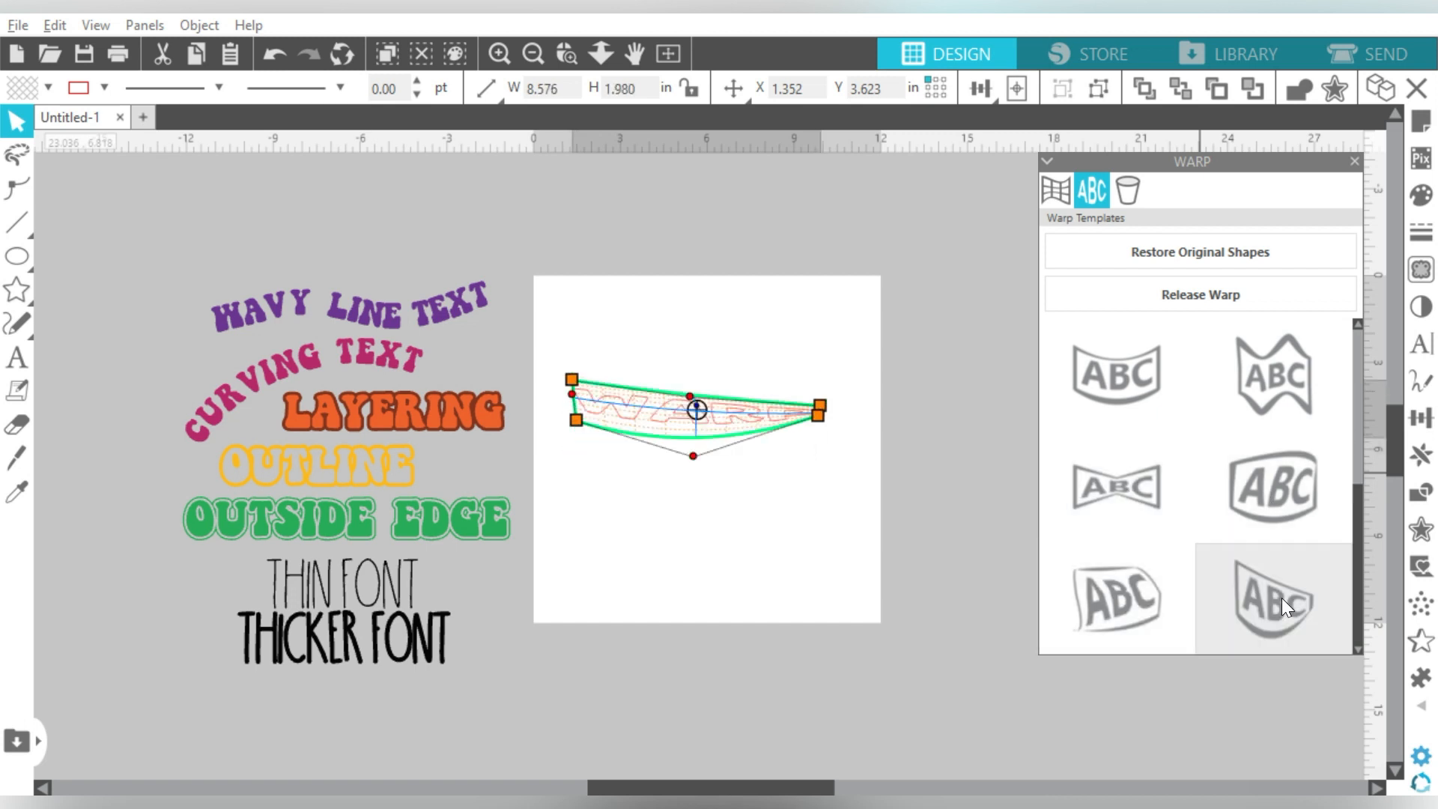
pyautogui.click(1144, 403)
# Step: Apply the hexagon warp template to the WARP text and stretch its lower points down to a height of about 4.36 in
pyautogui.moveTo(1359, 497); pyautogui.dragTo(1358, 403)
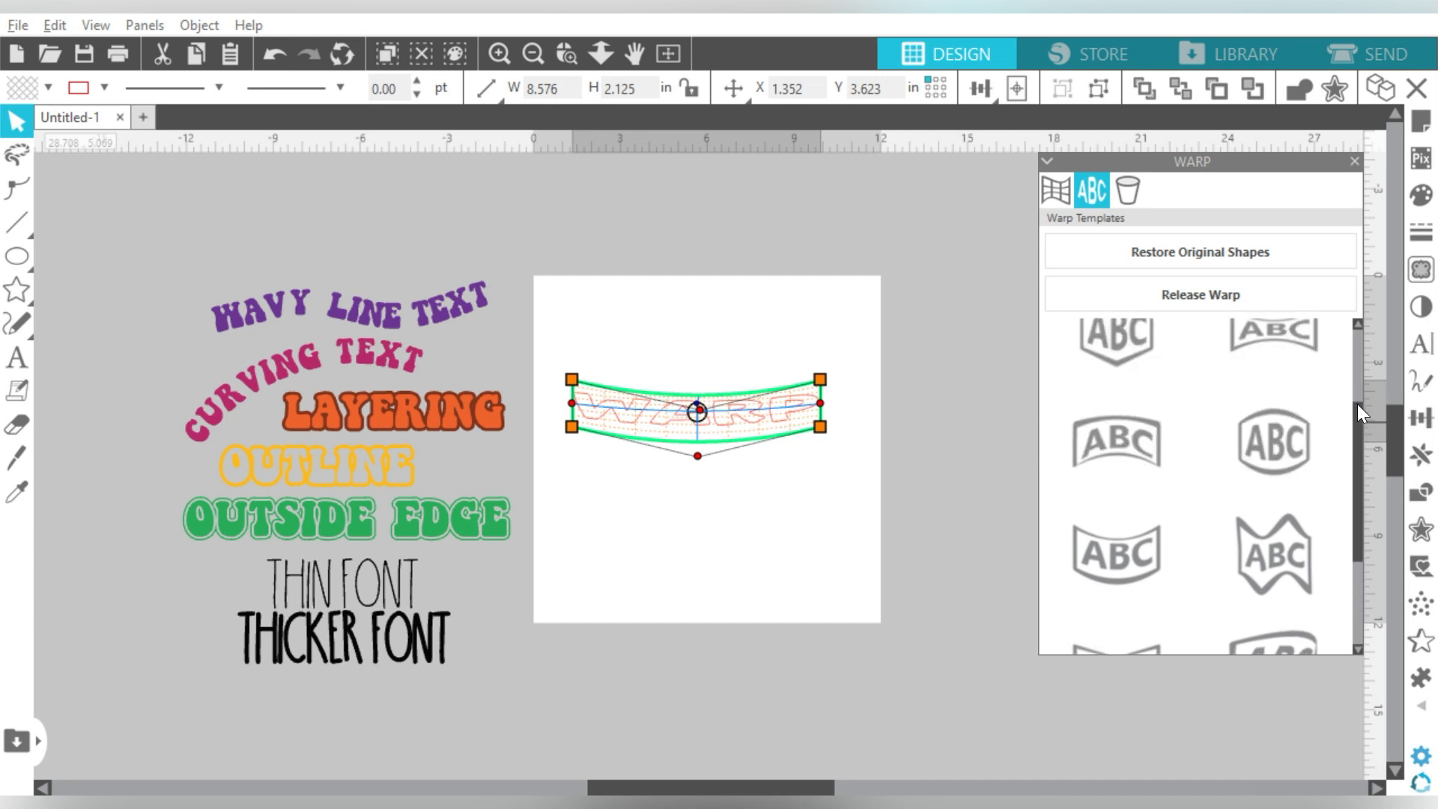
pyautogui.click(1129, 363)
pyautogui.moveTo(821, 442); pyautogui.dragTo(822, 477)
pyautogui.moveTo(705, 461); pyautogui.dragTo(699, 508)
pyautogui.moveTo(573, 444); pyautogui.dragTo(571, 480)
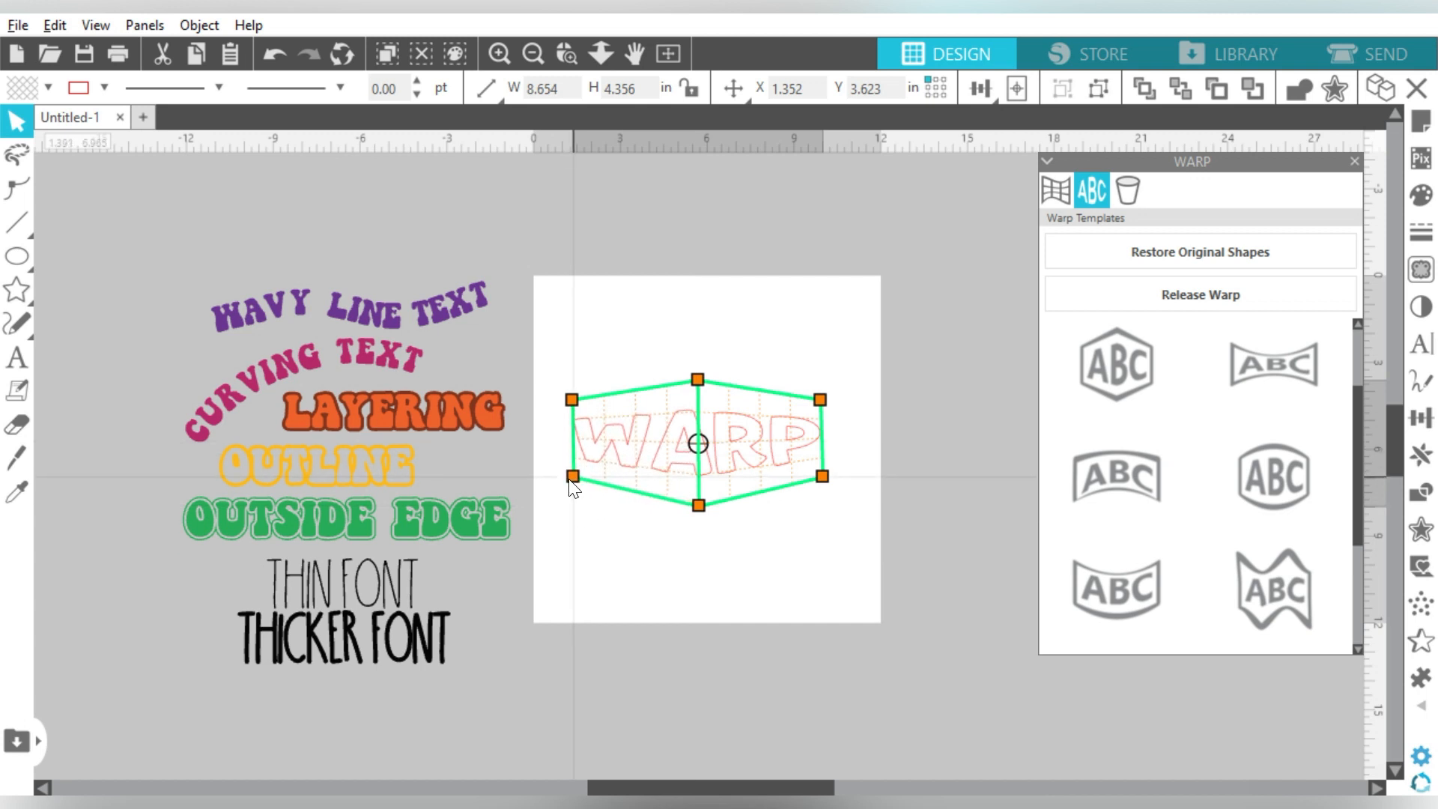
# Step: Move the warped text to the upper part of the page and add a second WARP text below it
pyautogui.click(753, 307)
pyautogui.moveTo(724, 431); pyautogui.dragTo(704, 317)
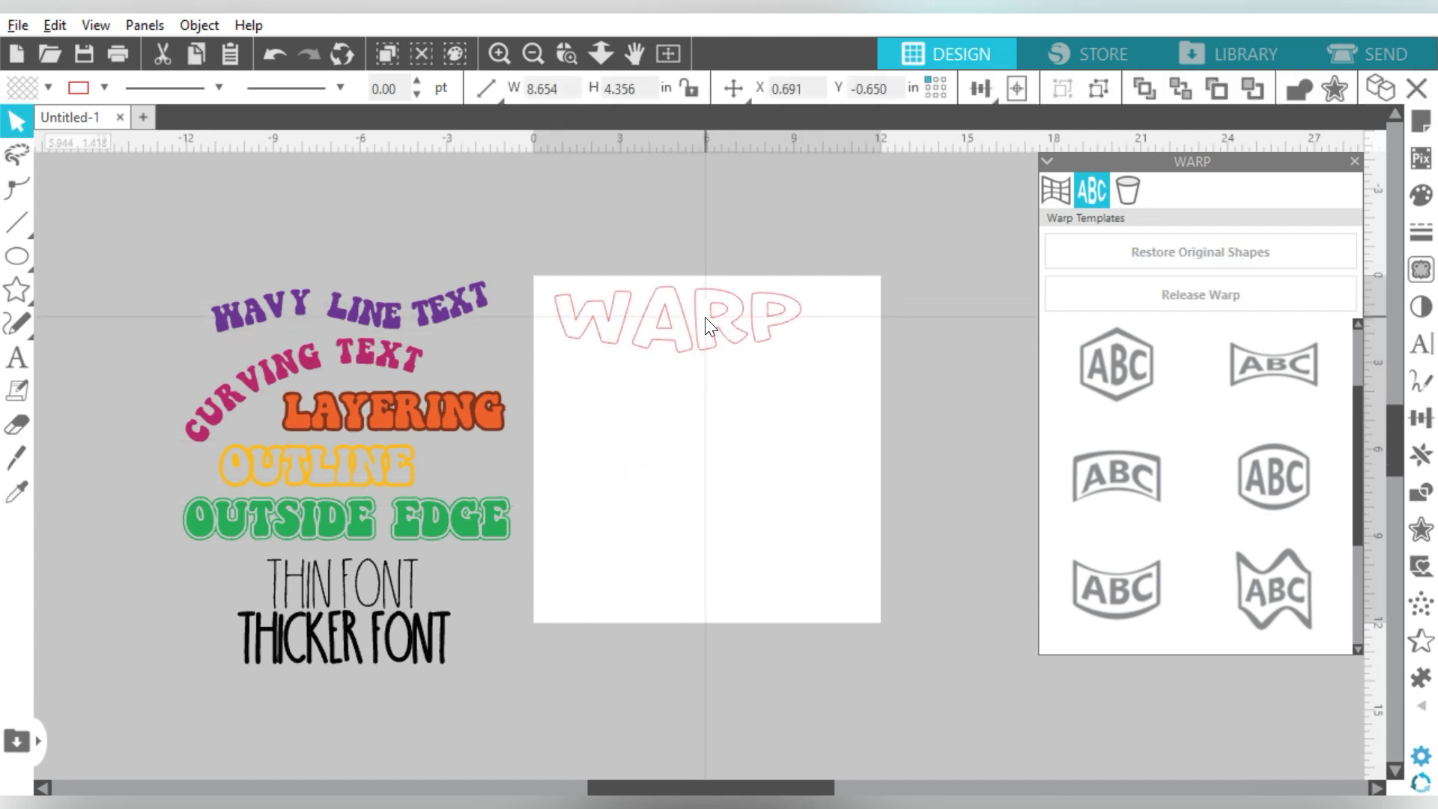
pyautogui.click(18, 358)
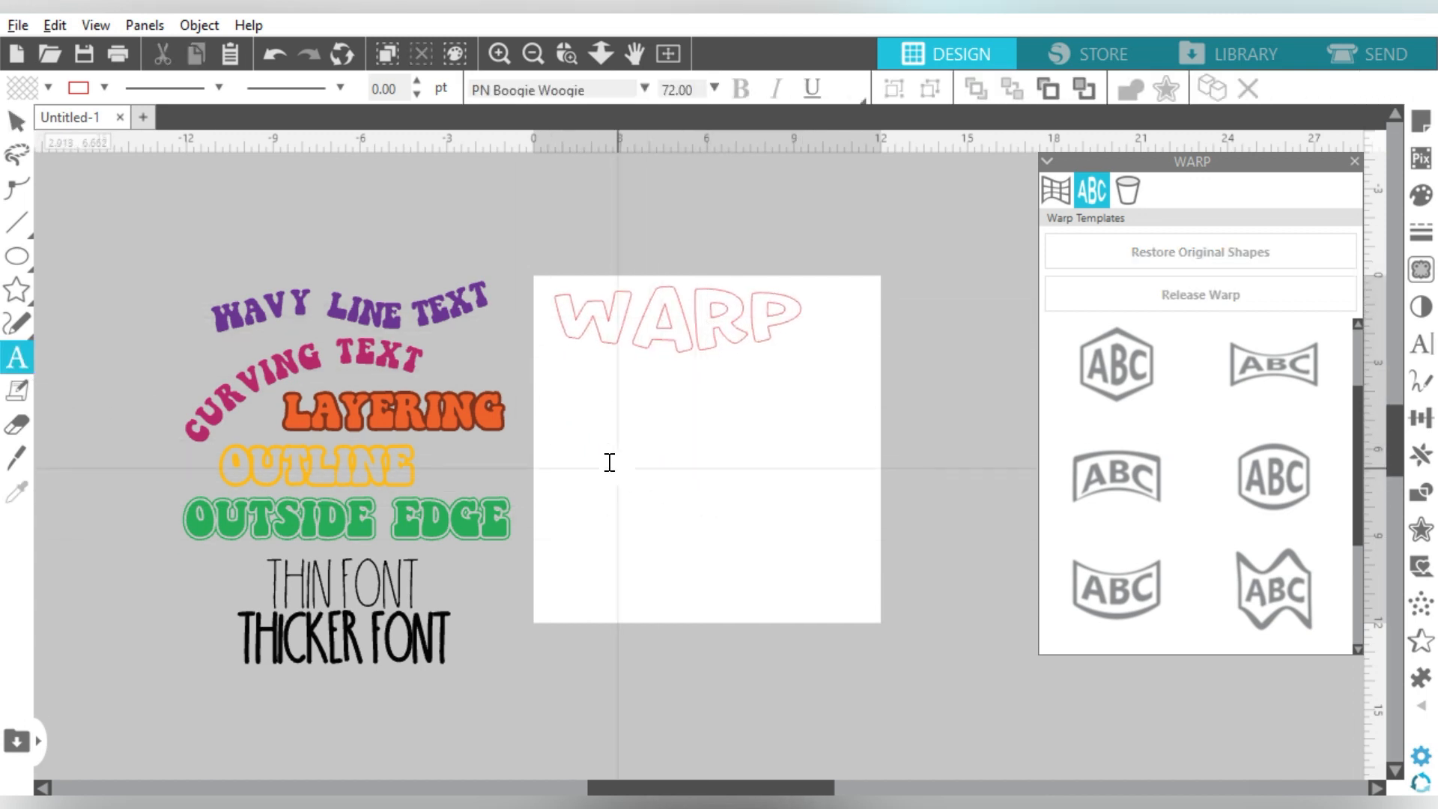
pyautogui.click(606, 461)
pyautogui.write('WAR')
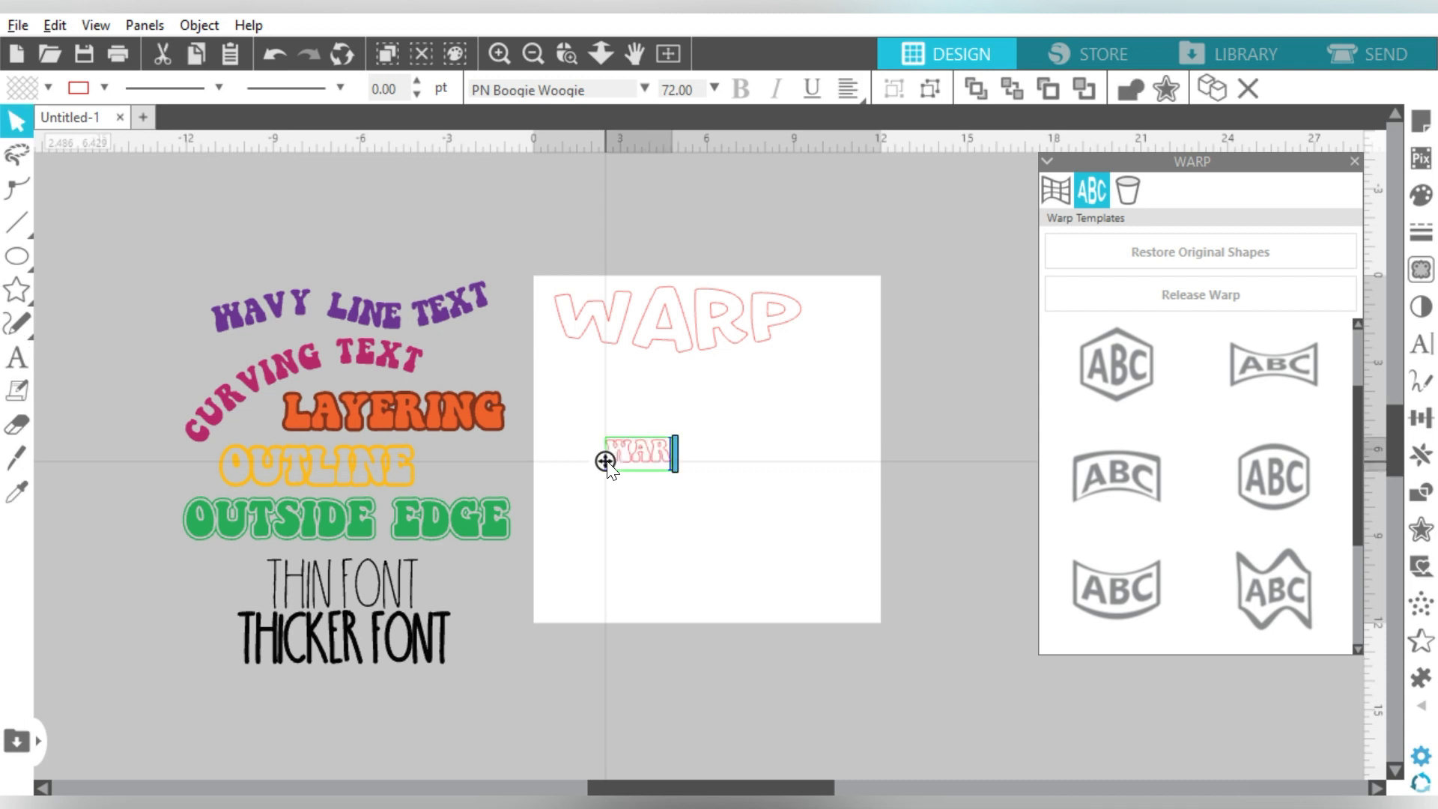
pyautogui.press('Escape')
# Step: Change the second WARP text to the Uncle Grump font and enlarge it to about 8.60 in wide
pyautogui.click(1421, 345)
pyautogui.click(1124, 246)
pyautogui.write('UNCLE Grump')
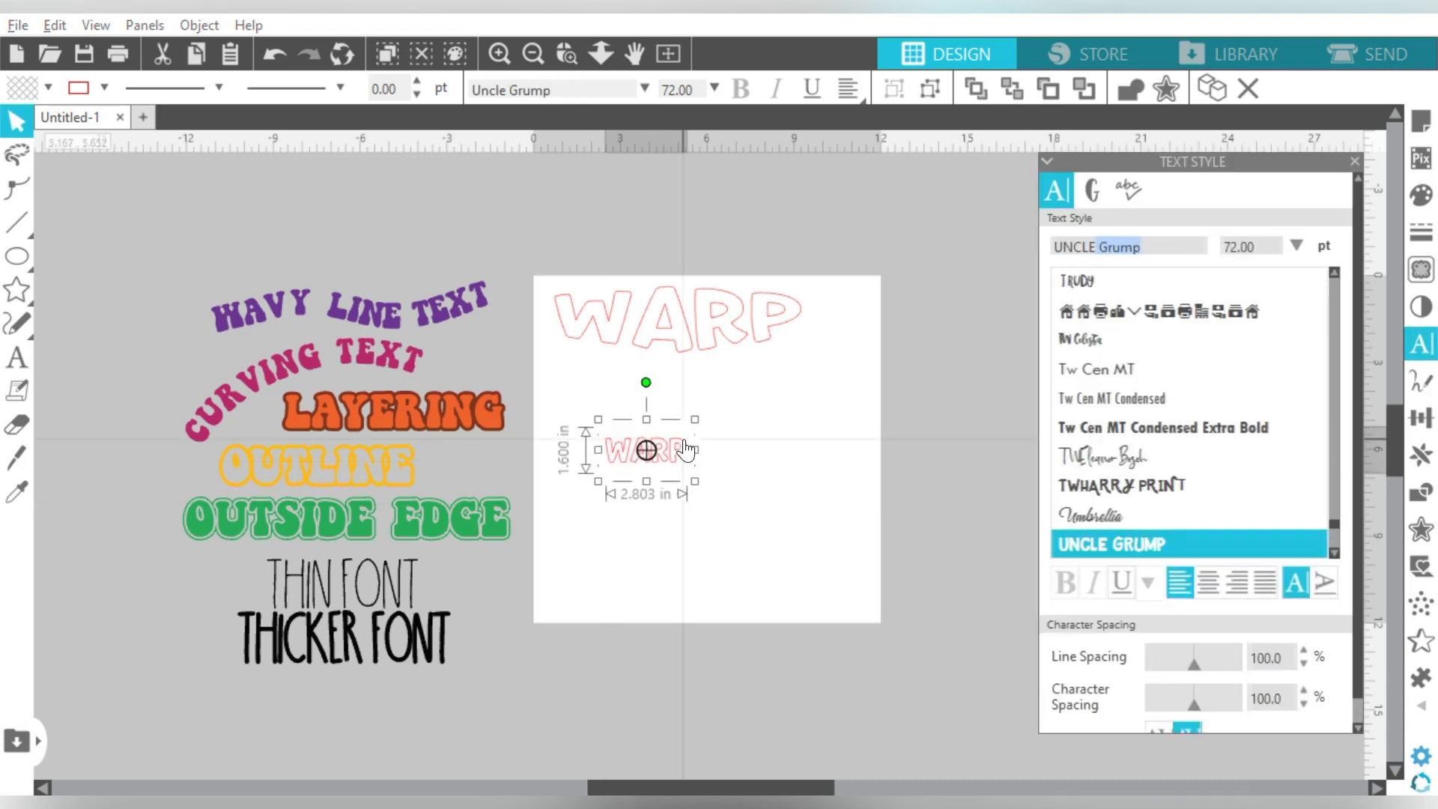
pyautogui.moveTo(694, 483); pyautogui.dragTo(830, 559)
pyautogui.moveTo(600, 421); pyautogui.dragTo(566, 400)
# Step: Draw a five-sided polygon about 11.58 by 12.17 in and move it over the lower WARP text
pyautogui.moveTo(18, 291)
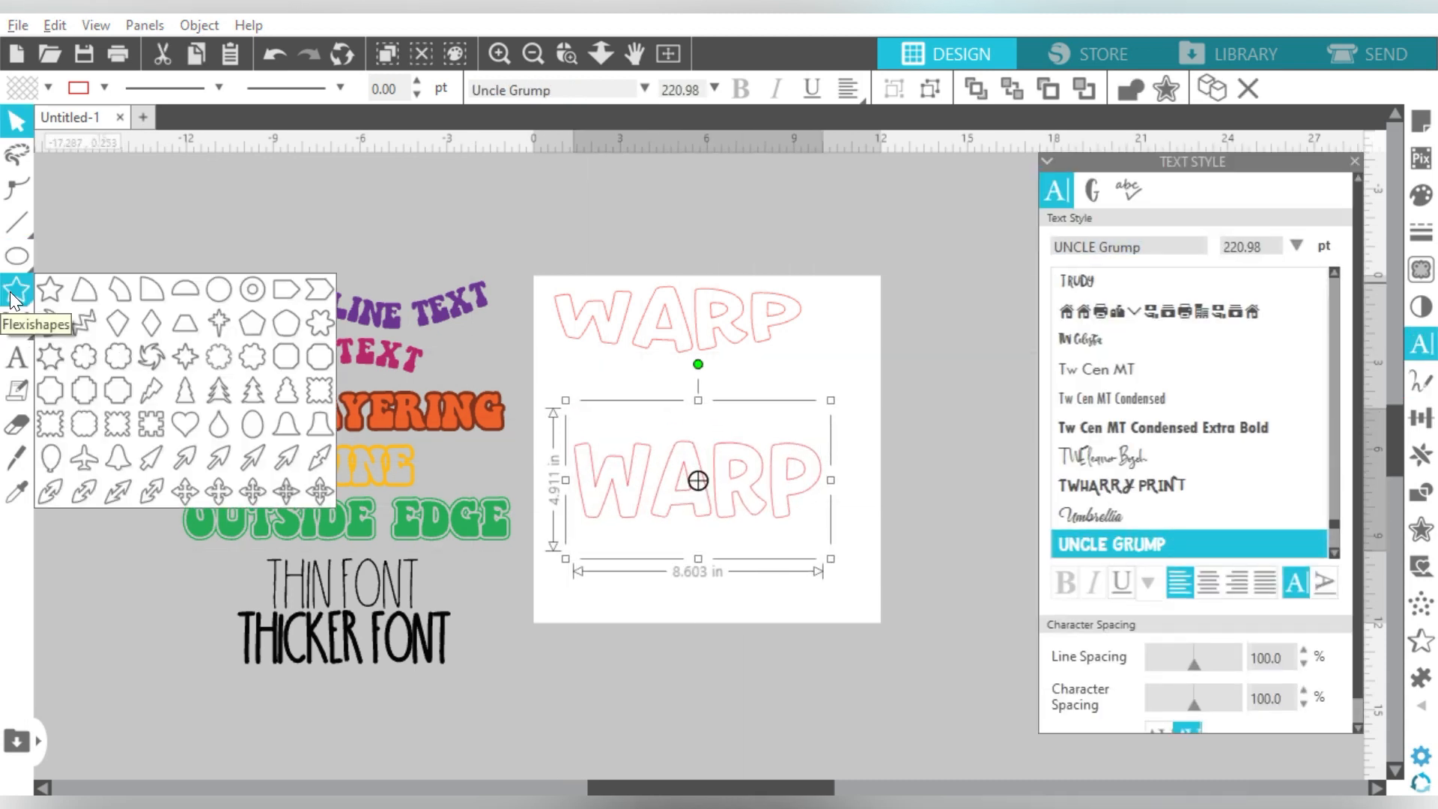
pyautogui.click(258, 328)
pyautogui.moveTo(613, 388); pyautogui.dragTo(652, 561)
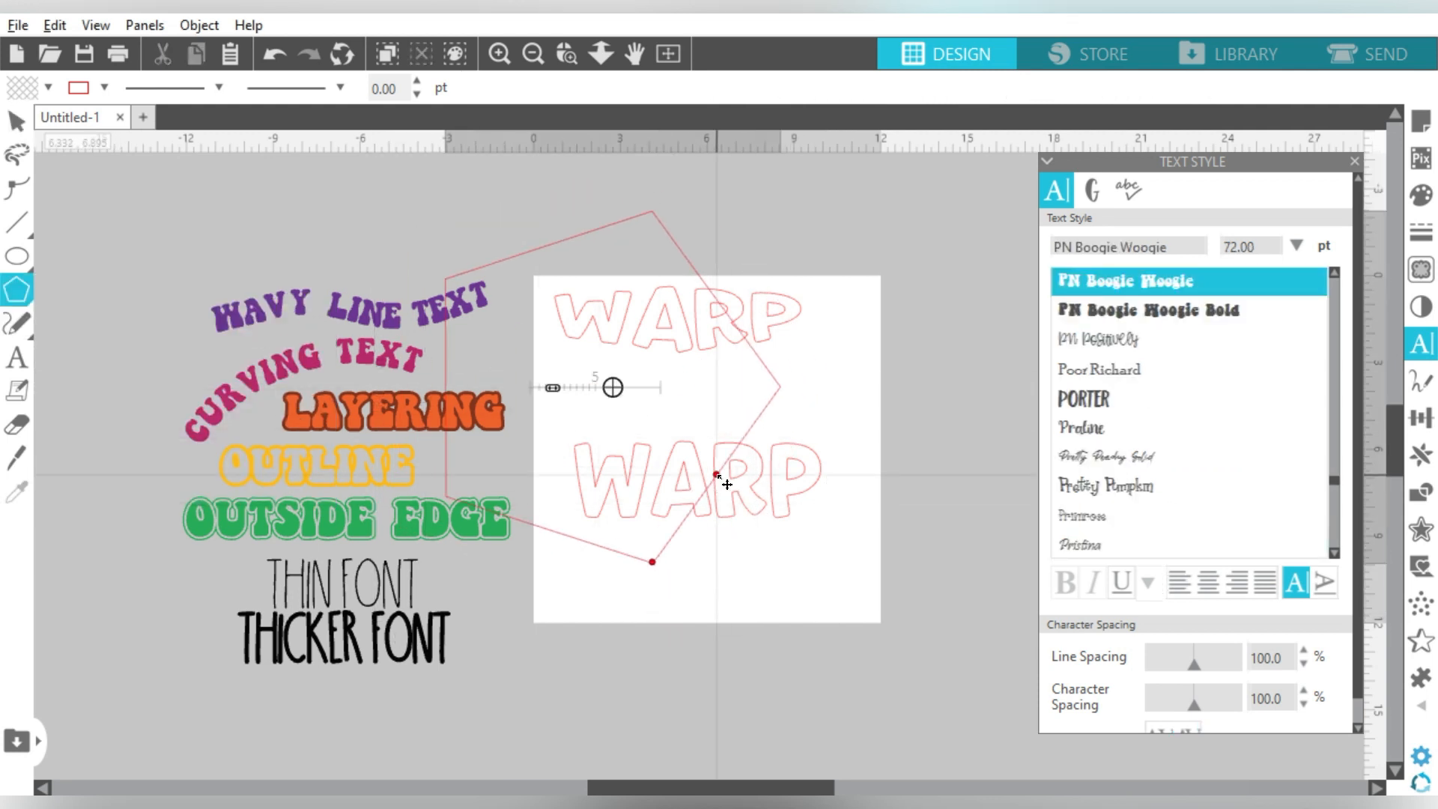
pyautogui.moveTo(582, 236); pyautogui.dragTo(722, 392)
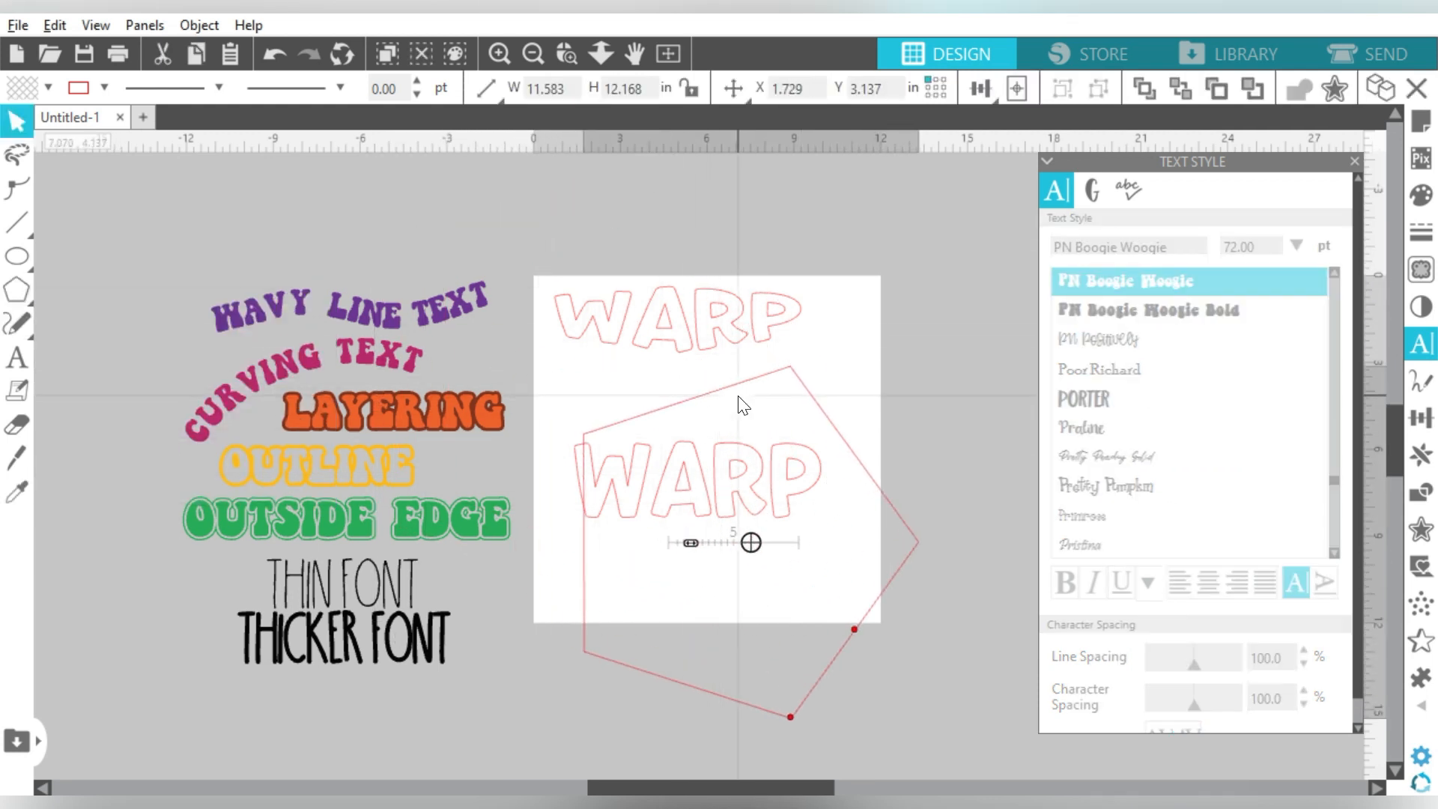
# Step: Rotate the pentagon so one corner points up and reduce it to about 7.91 by 8.31 in around the lower WARP text
pyautogui.click(738, 395)
pyautogui.click(791, 378)
pyautogui.rightClick(791, 382)
pyautogui.press('Escape')
pyautogui.moveTo(751, 321); pyautogui.dragTo(678, 337)
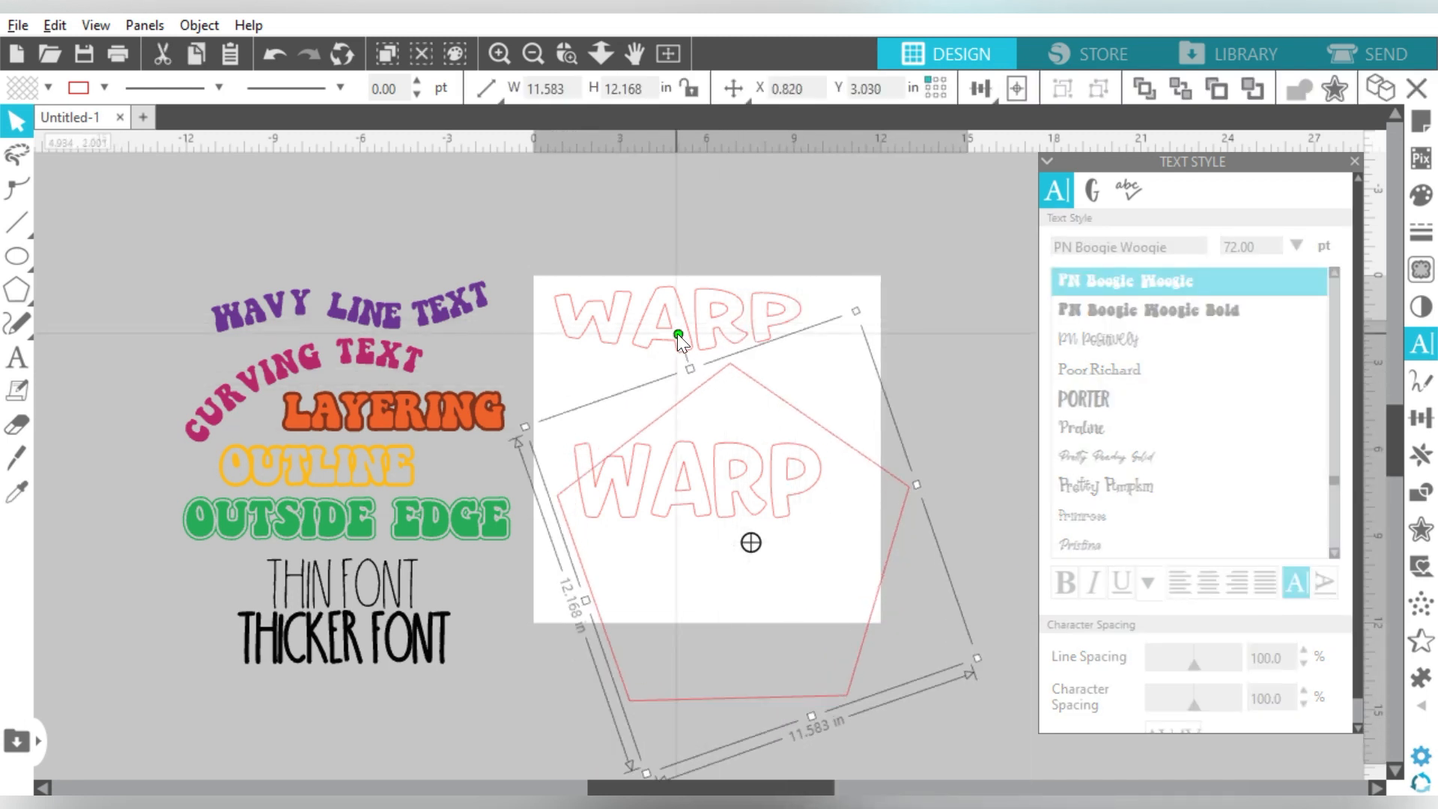
pyautogui.moveTo(976, 659); pyautogui.dragTo(840, 580)
pyautogui.moveTo(765, 550); pyautogui.dragTo(772, 543)
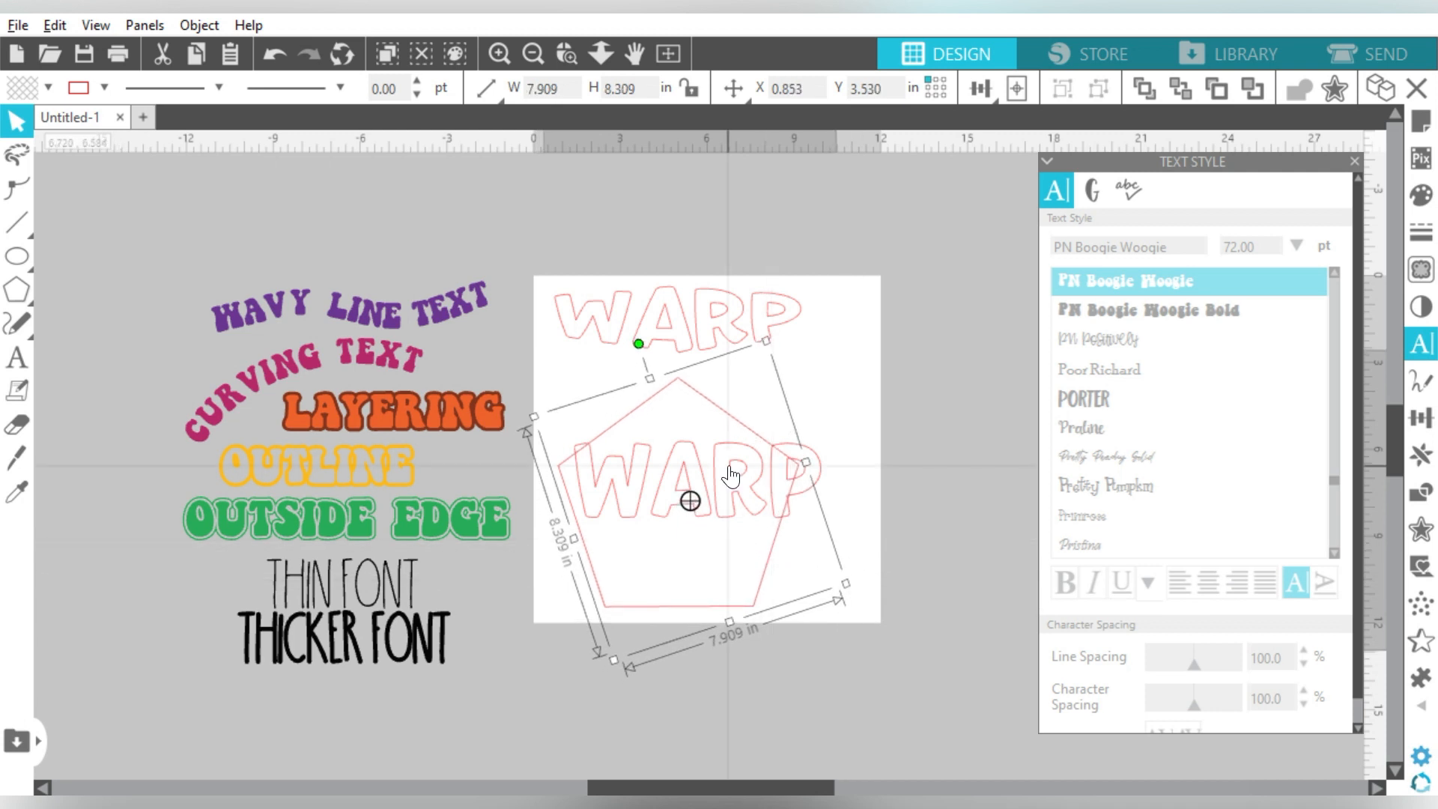
# Step: Shrink the lower WARP text to about 7.39 in wide and position it inside the pentagon
pyautogui.click(731, 480)
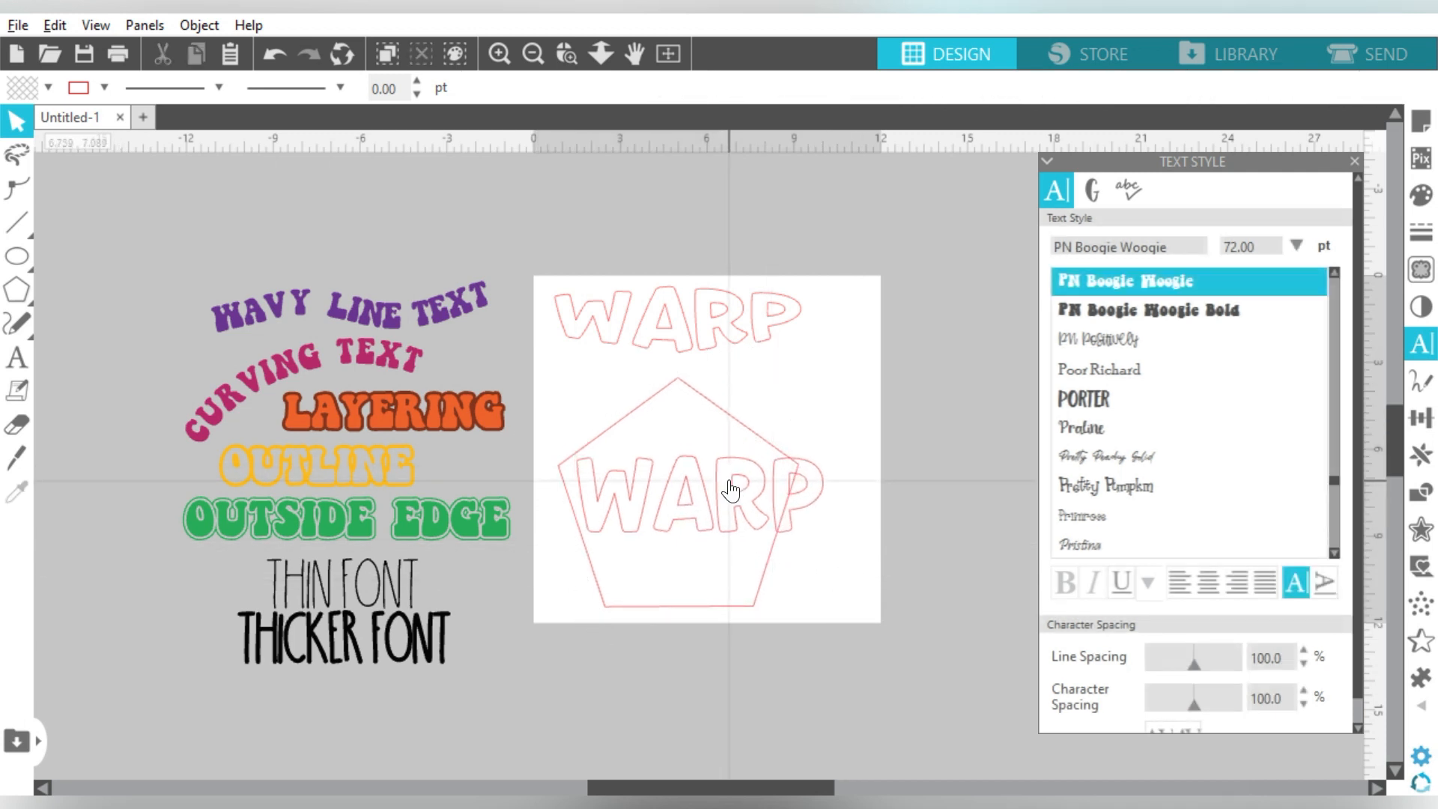
pyautogui.moveTo(832, 575); pyautogui.dragTo(795, 572)
pyautogui.moveTo(739, 474); pyautogui.dragTo(739, 480)
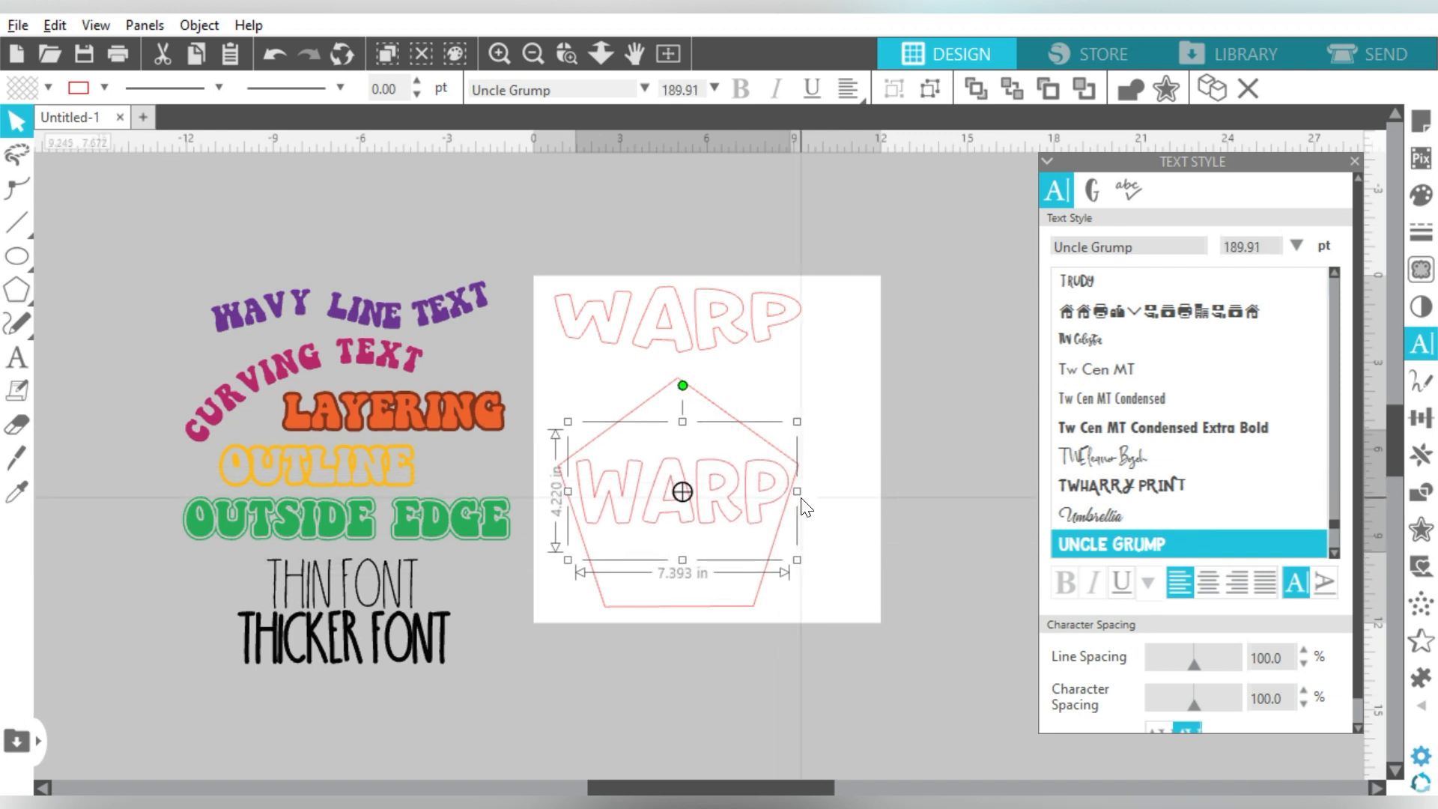
# Step: Start a manual warp on the lower WARP text, keeping 3 handles with 1 column and 1 row
pyautogui.moveTo(1421, 711)
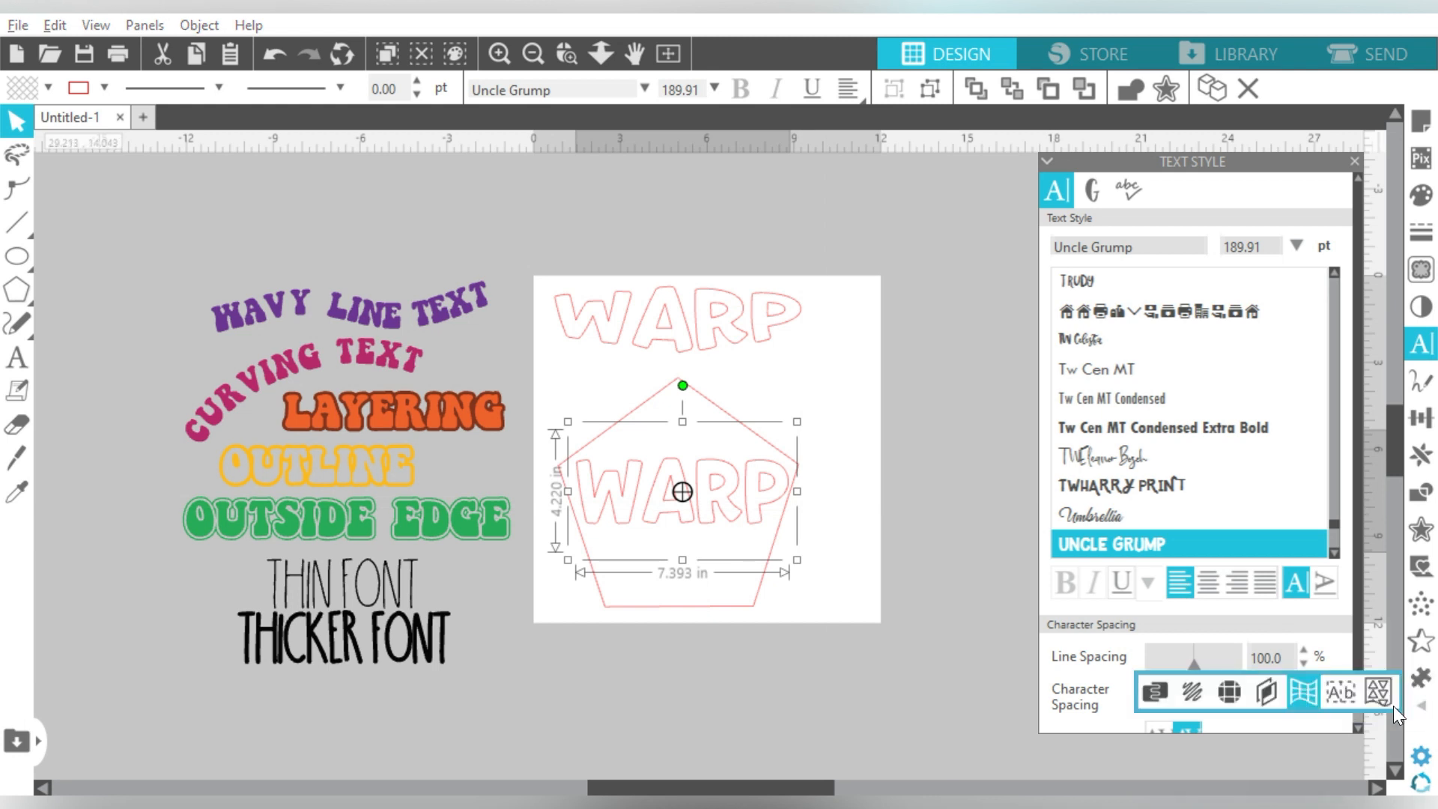
pyautogui.click(1303, 691)
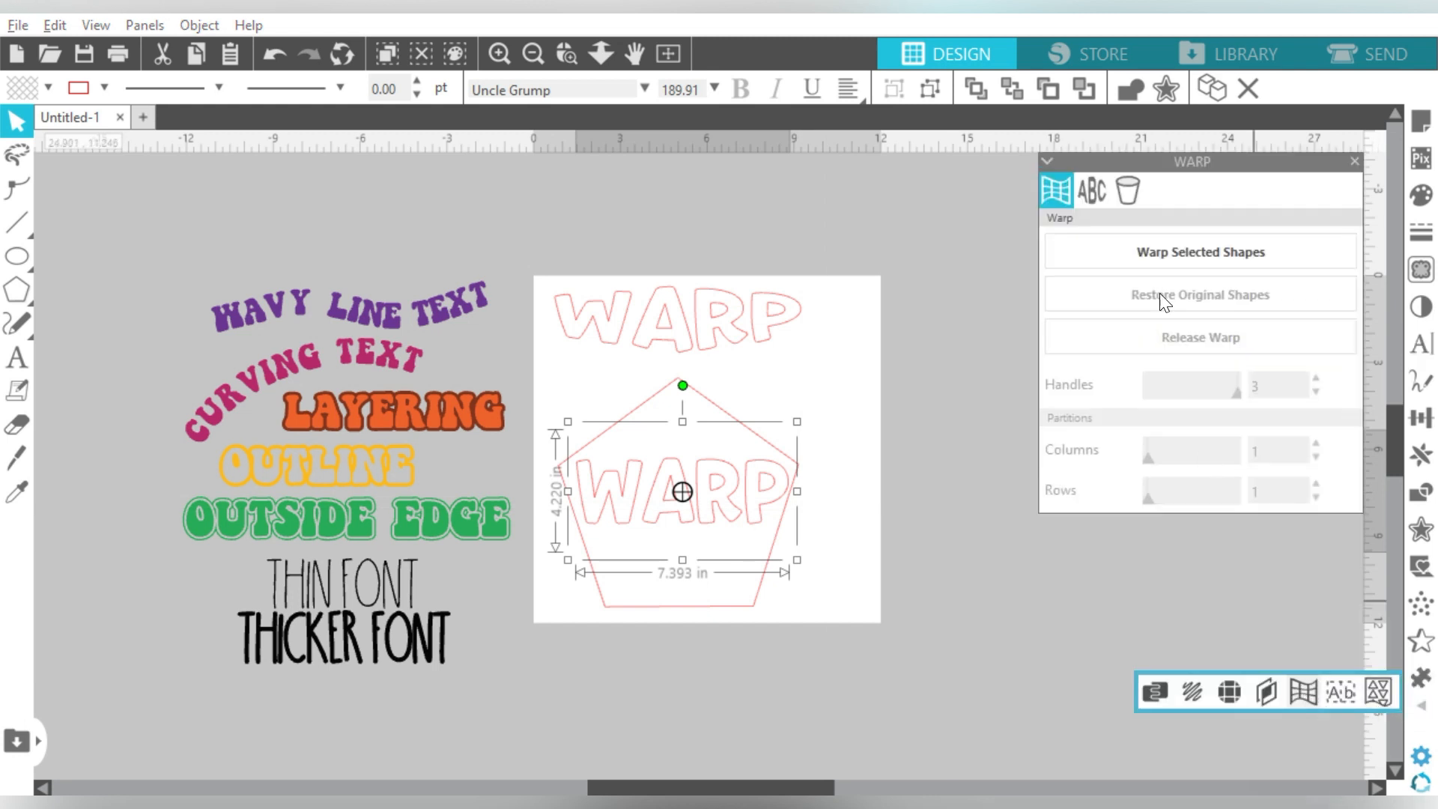
pyautogui.click(1144, 251)
pyautogui.click(565, 54)
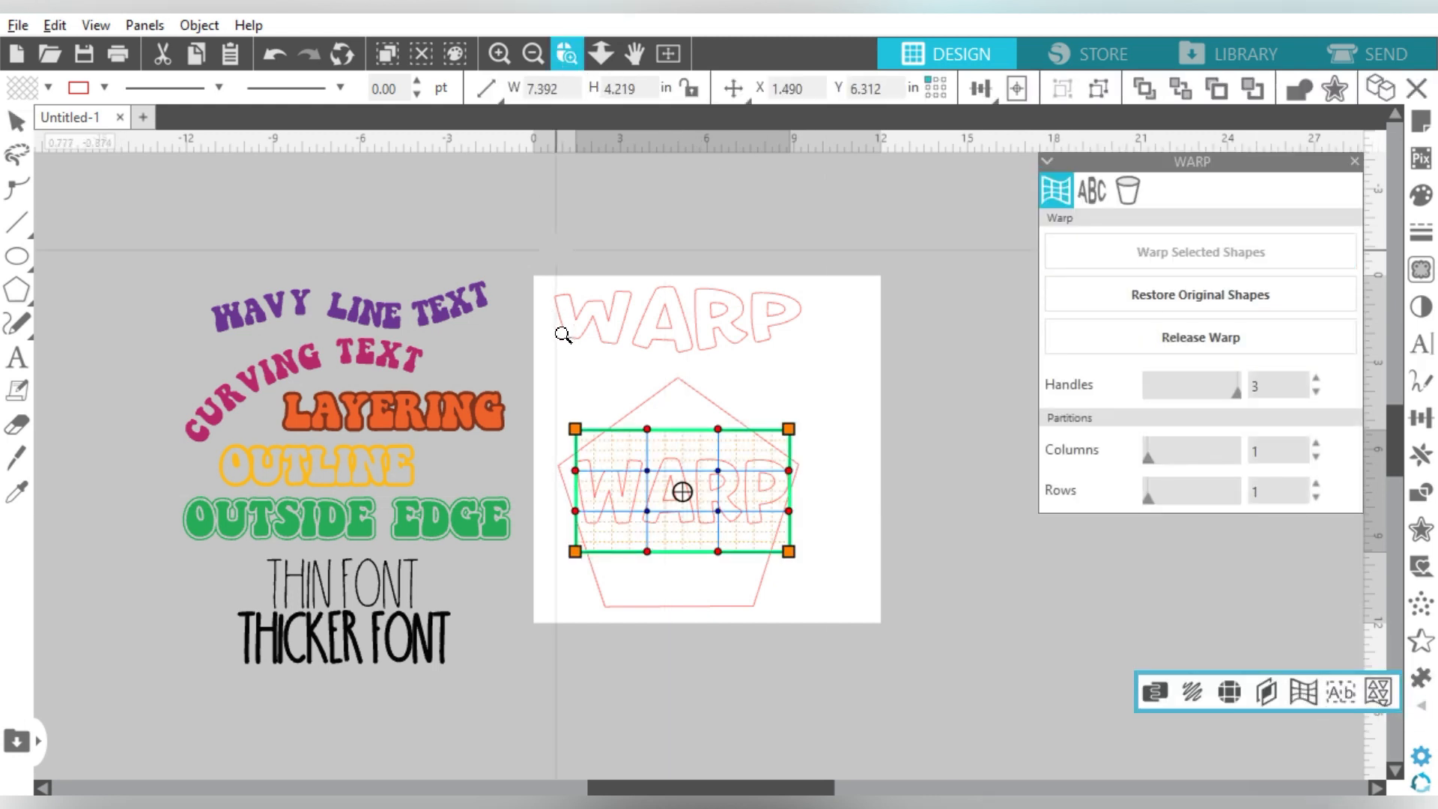
pyautogui.moveTo(549, 372); pyautogui.dragTo(779, 555)
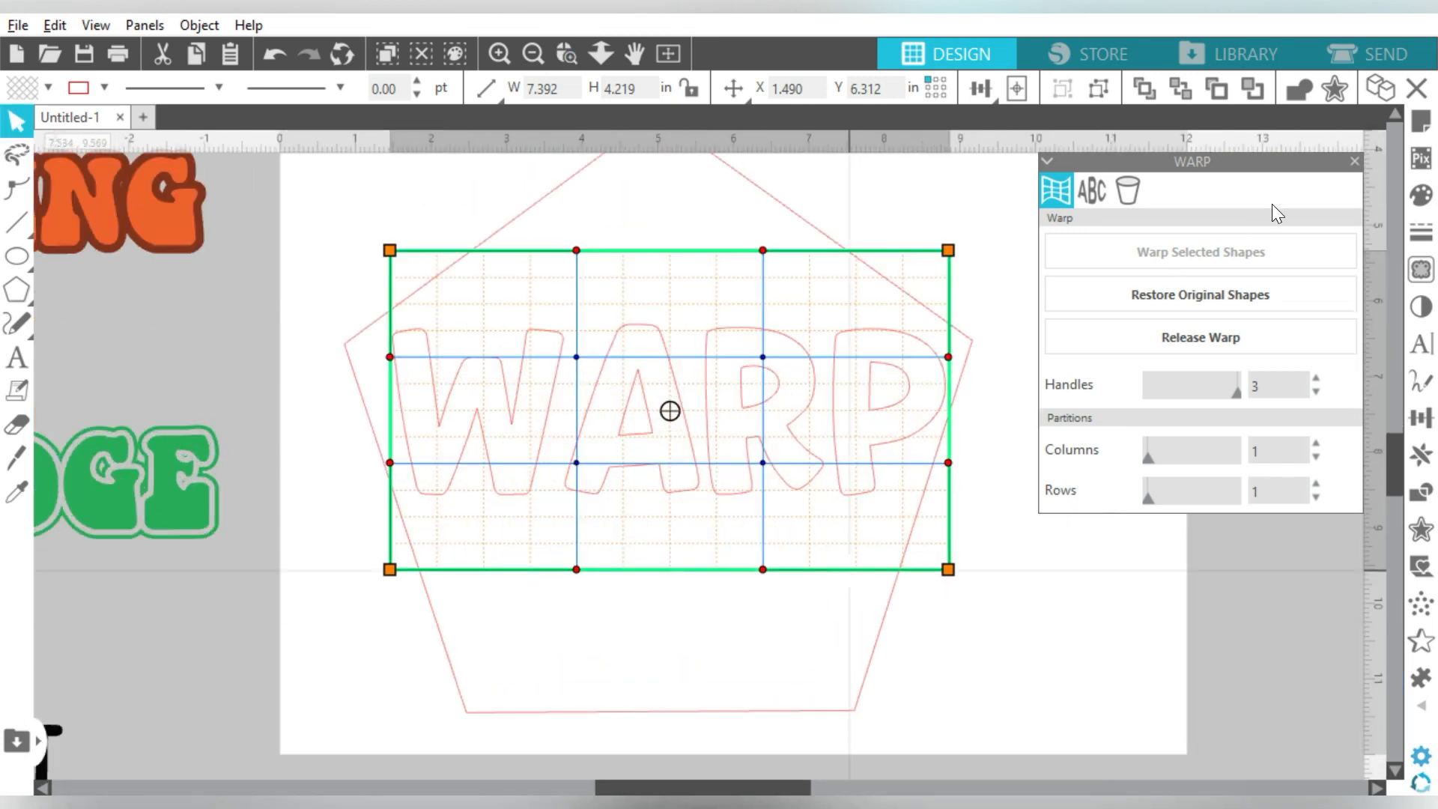
# Step: Pull the warp's upper edge handles upward and its lower edge handles downward to a mesh height of about 15.46 in
pyautogui.moveTo(577, 249); pyautogui.dragTo(525, 73)
pyautogui.scroll(-1, 703, 439)
pyautogui.moveTo(745, 510); pyautogui.dragTo(769, 340)
pyautogui.moveTo(1391, 426); pyautogui.dragTo(1392, 451)
pyautogui.moveTo(744, 575); pyautogui.dragTo(758, 779)
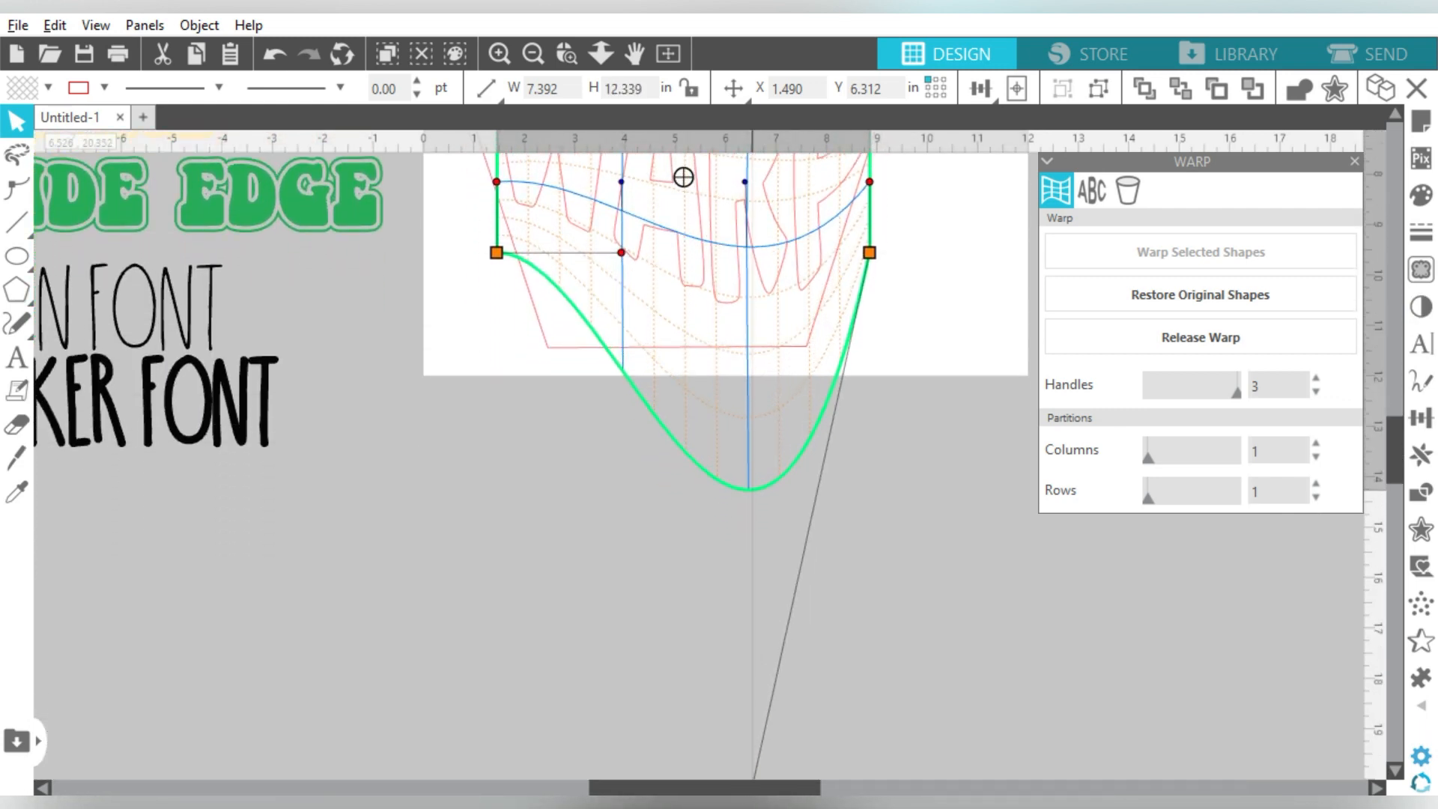
pyautogui.moveTo(619, 251); pyautogui.dragTo(597, 757)
# Step: Raise the two lower inner warp points and pull the side handles inward so the letters follow the pentagon
pyautogui.moveTo(755, 427); pyautogui.dragTo(749, 272)
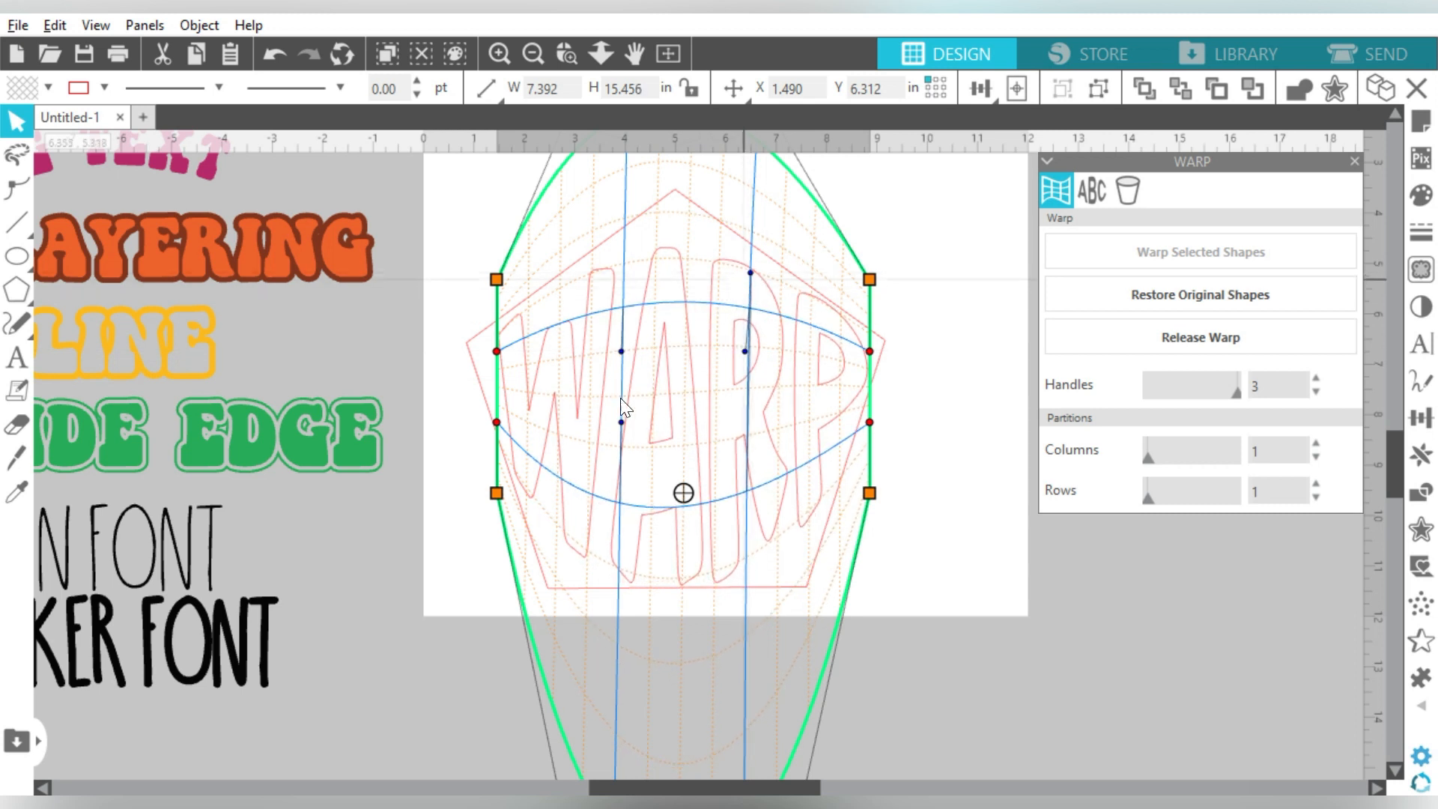
pyautogui.moveTo(628, 361); pyautogui.dragTo(626, 318)
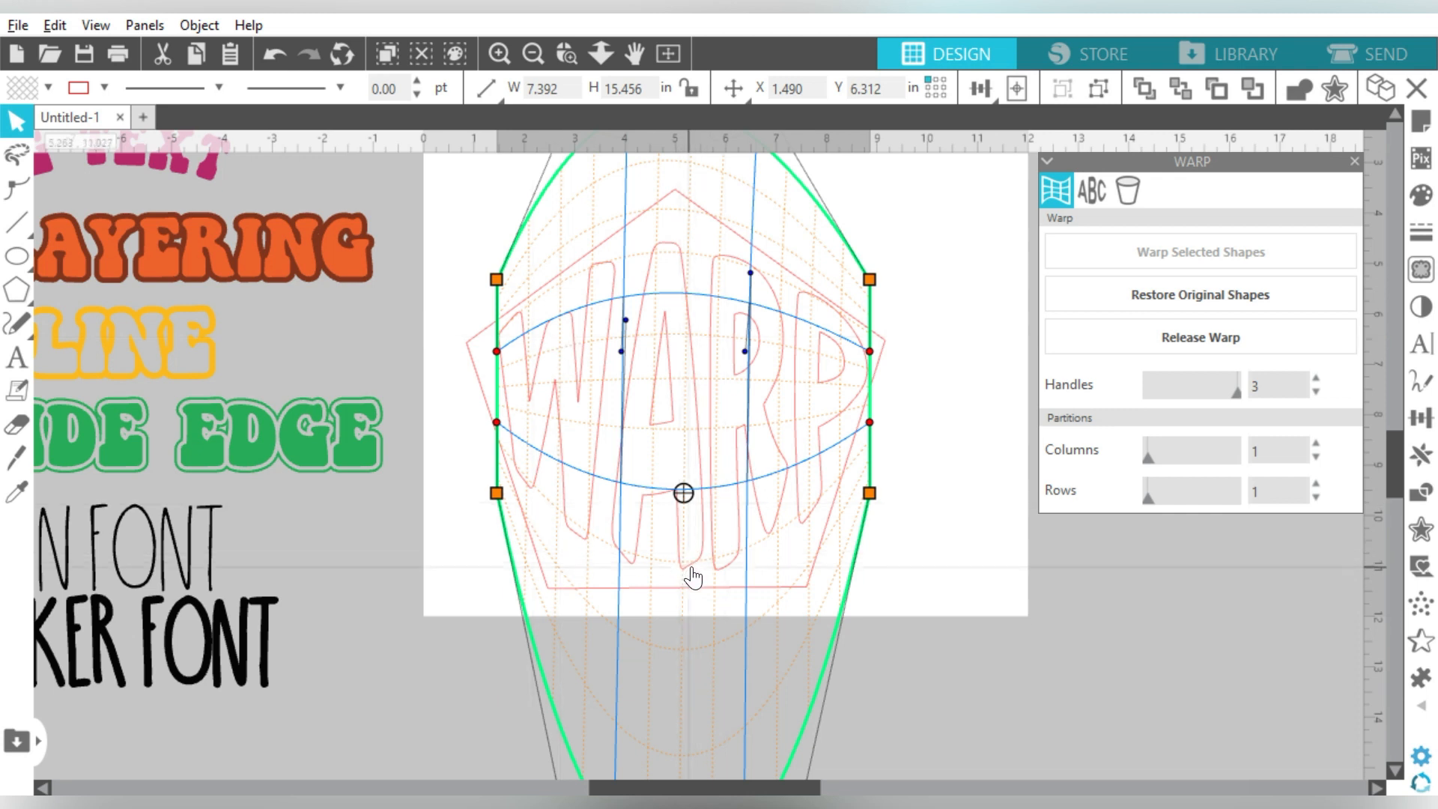
pyautogui.moveTo(871, 422); pyautogui.dragTo(764, 438)
pyautogui.moveTo(870, 350); pyautogui.dragTo(833, 346)
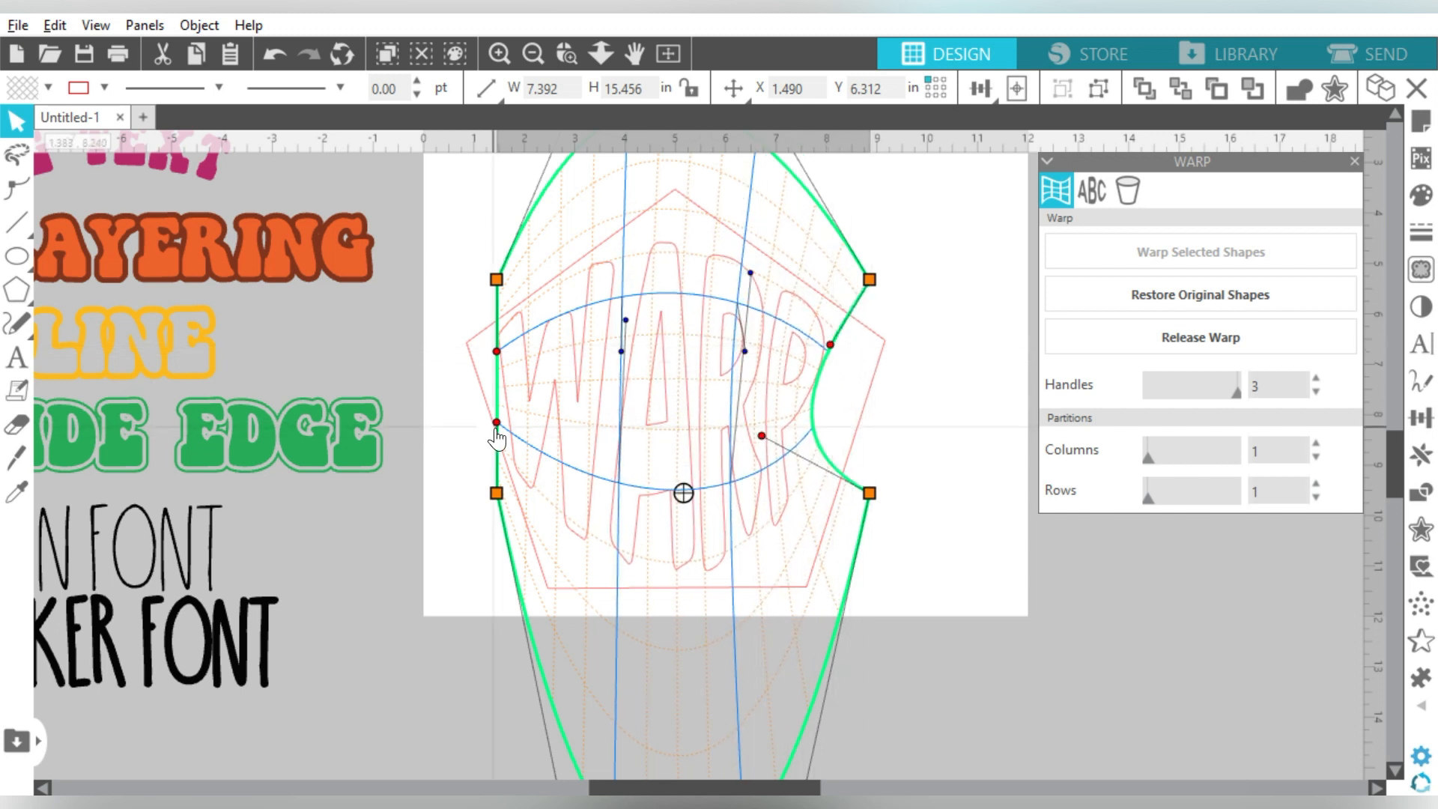
pyautogui.moveTo(497, 422); pyautogui.dragTo(574, 442)
pyautogui.moveTo(496, 351); pyautogui.dragTo(559, 349)
# Step: Finish warping the lower WARP text and center it within the pentagon
pyautogui.click(947, 292)
pyautogui.moveTo(689, 346); pyautogui.dragTo(678, 349)
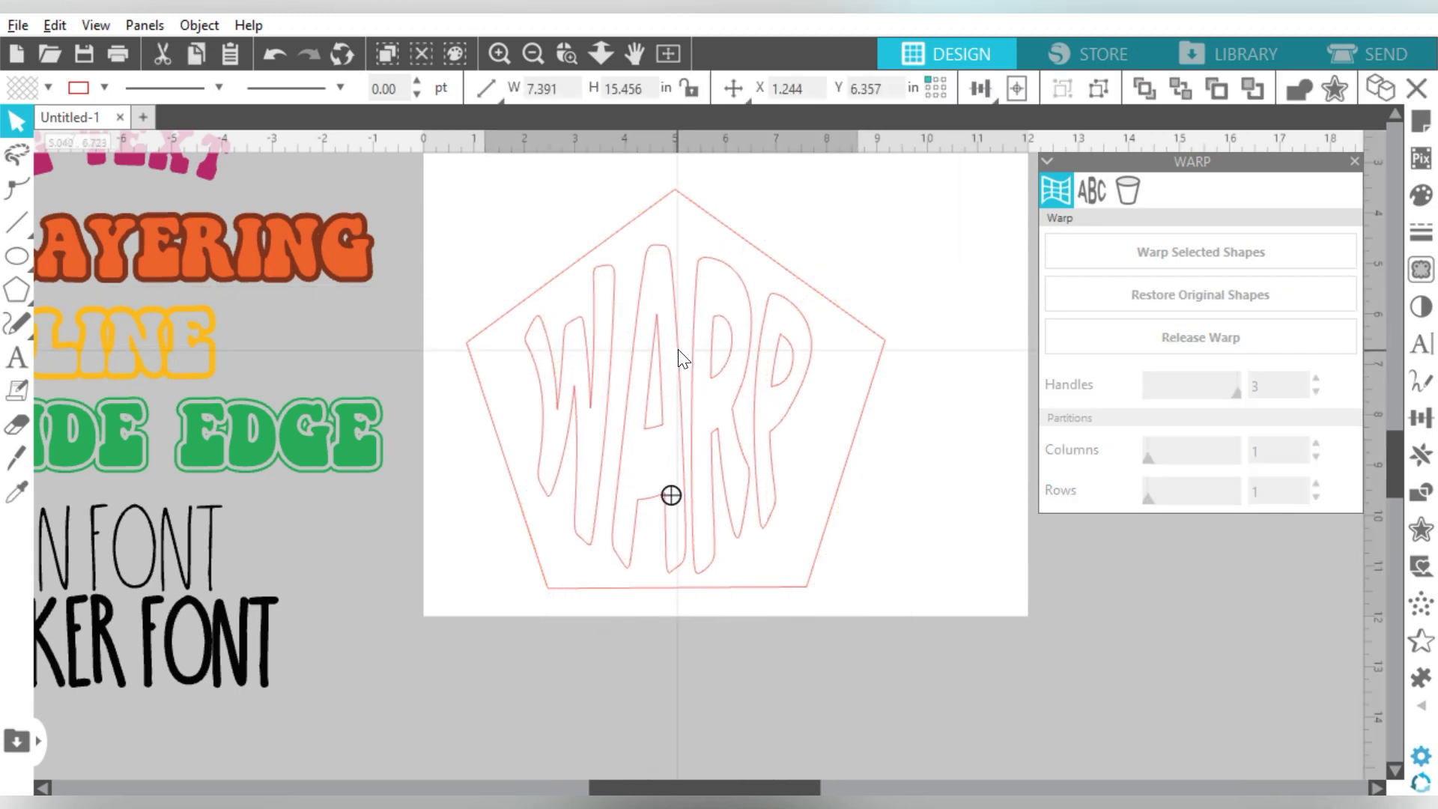
pyautogui.click(979, 384)
pyautogui.moveTo(812, 369); pyautogui.dragTo(825, 371)
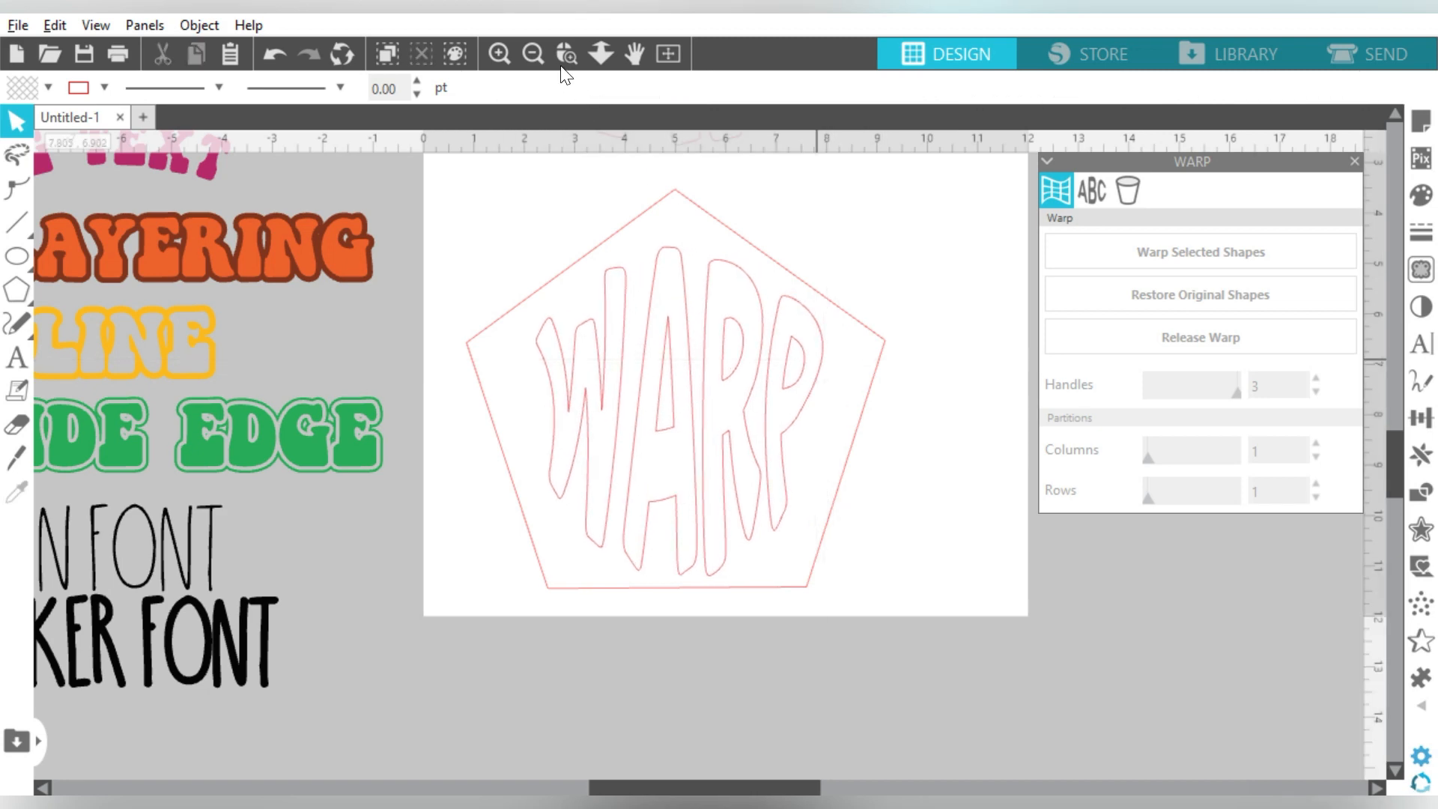
# Step: Shrink the pentagon with its warped text to about 3.66 in wide and combine both into a compound path
pyautogui.click(538, 55)
pyautogui.click(538, 55)
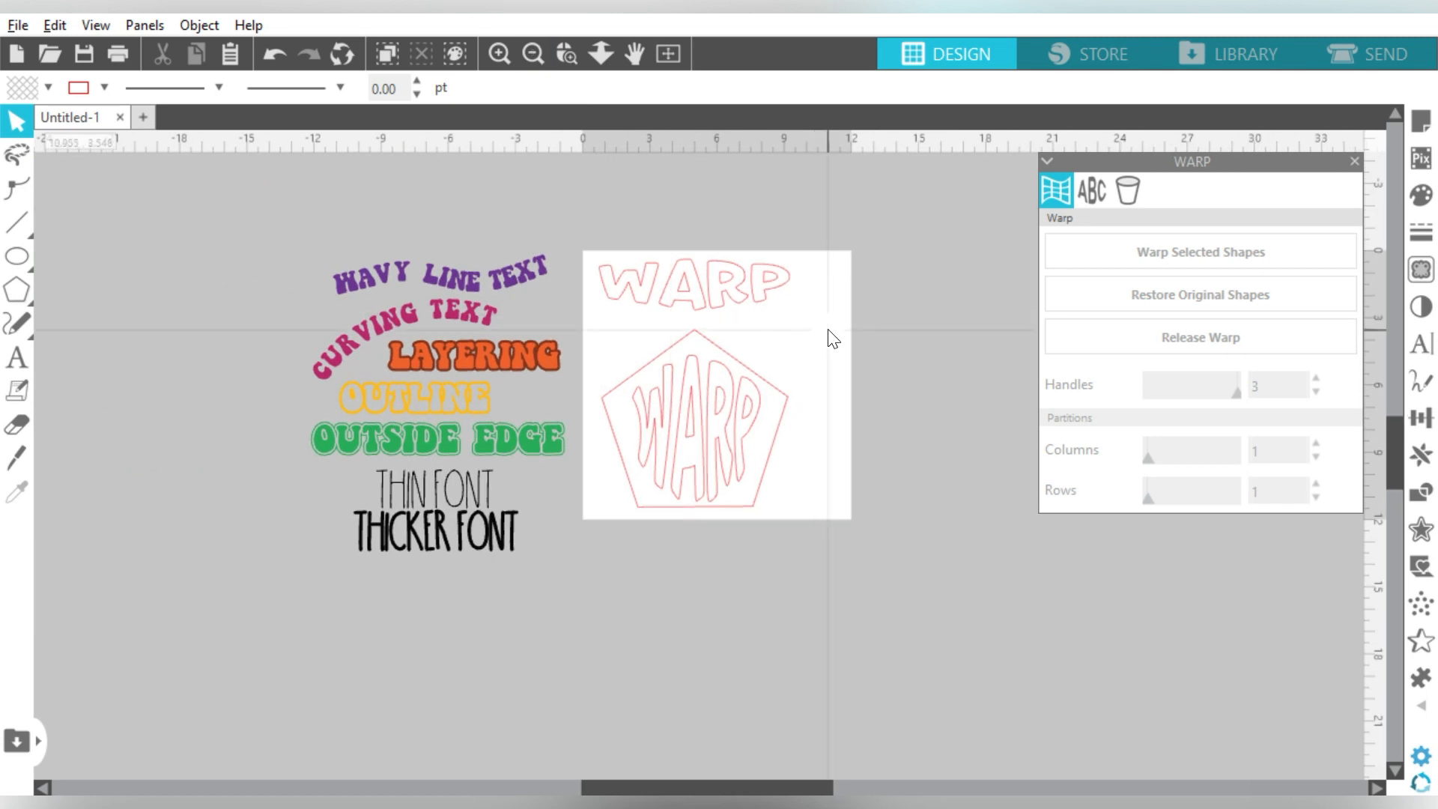
pyautogui.click(699, 429)
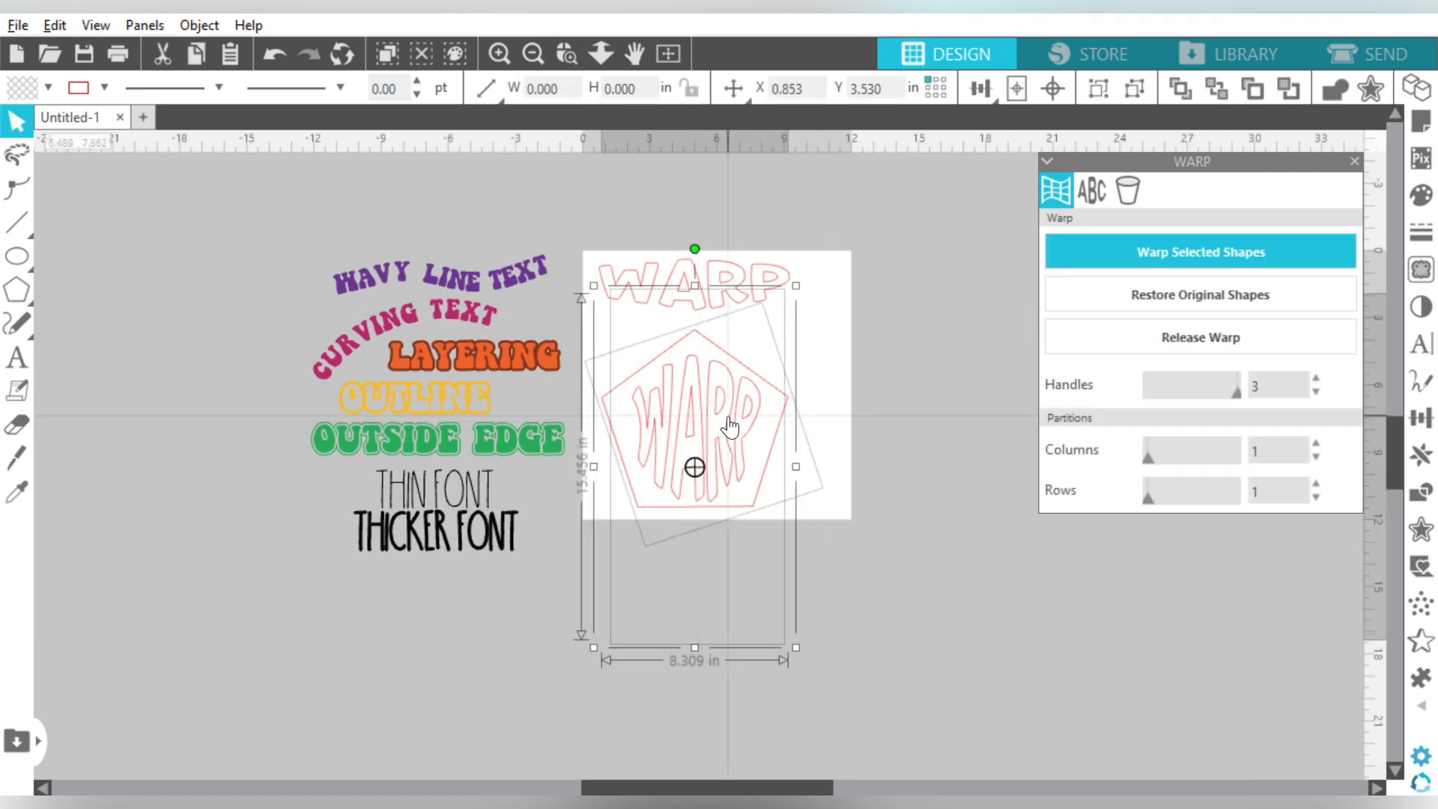
pyautogui.moveTo(596, 286); pyautogui.dragTo(808, 319)
pyautogui.rightClick(809, 330)
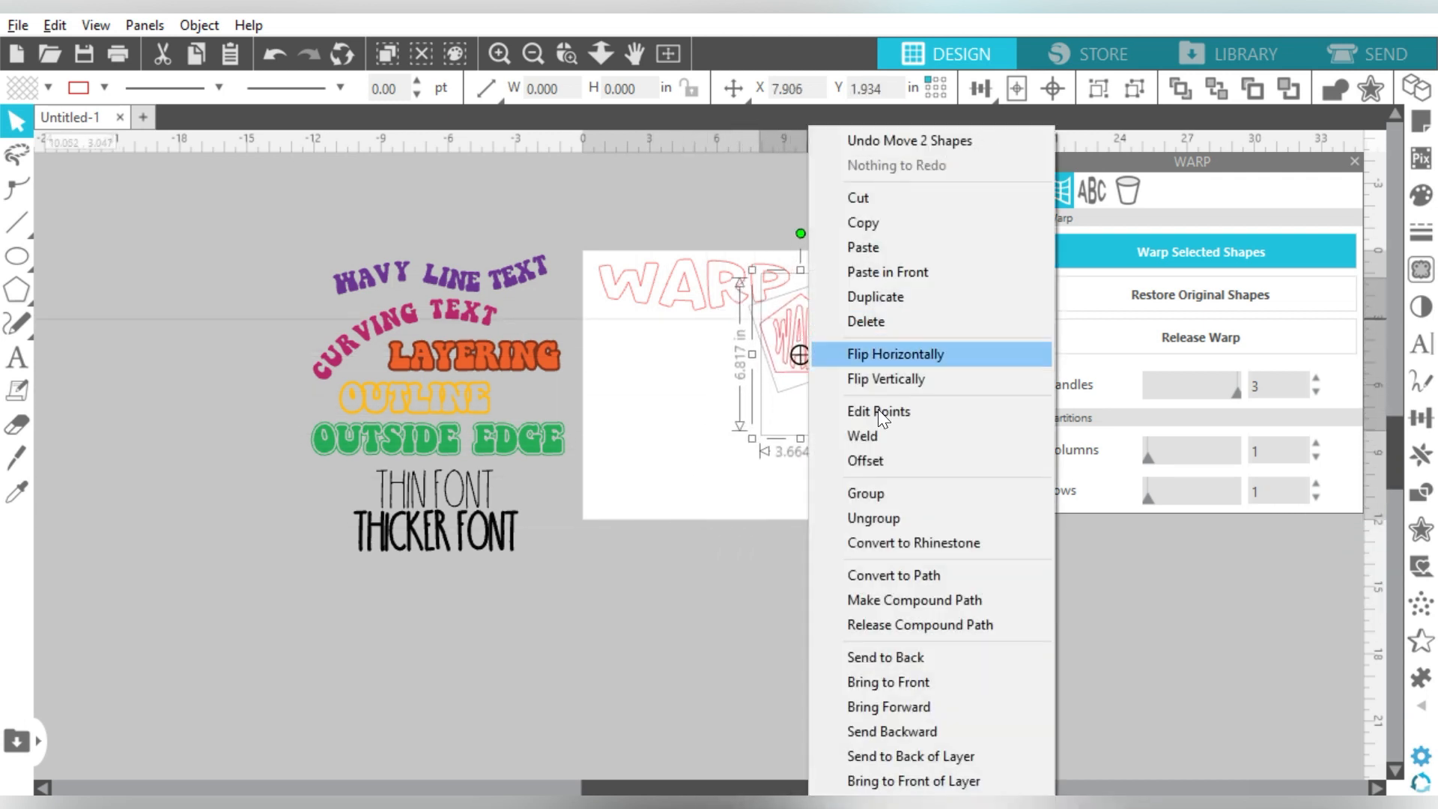
pyautogui.click(893, 597)
# Step: Fill the pentagon design blue and the upper WARP text blue-violet
pyautogui.click(1421, 195)
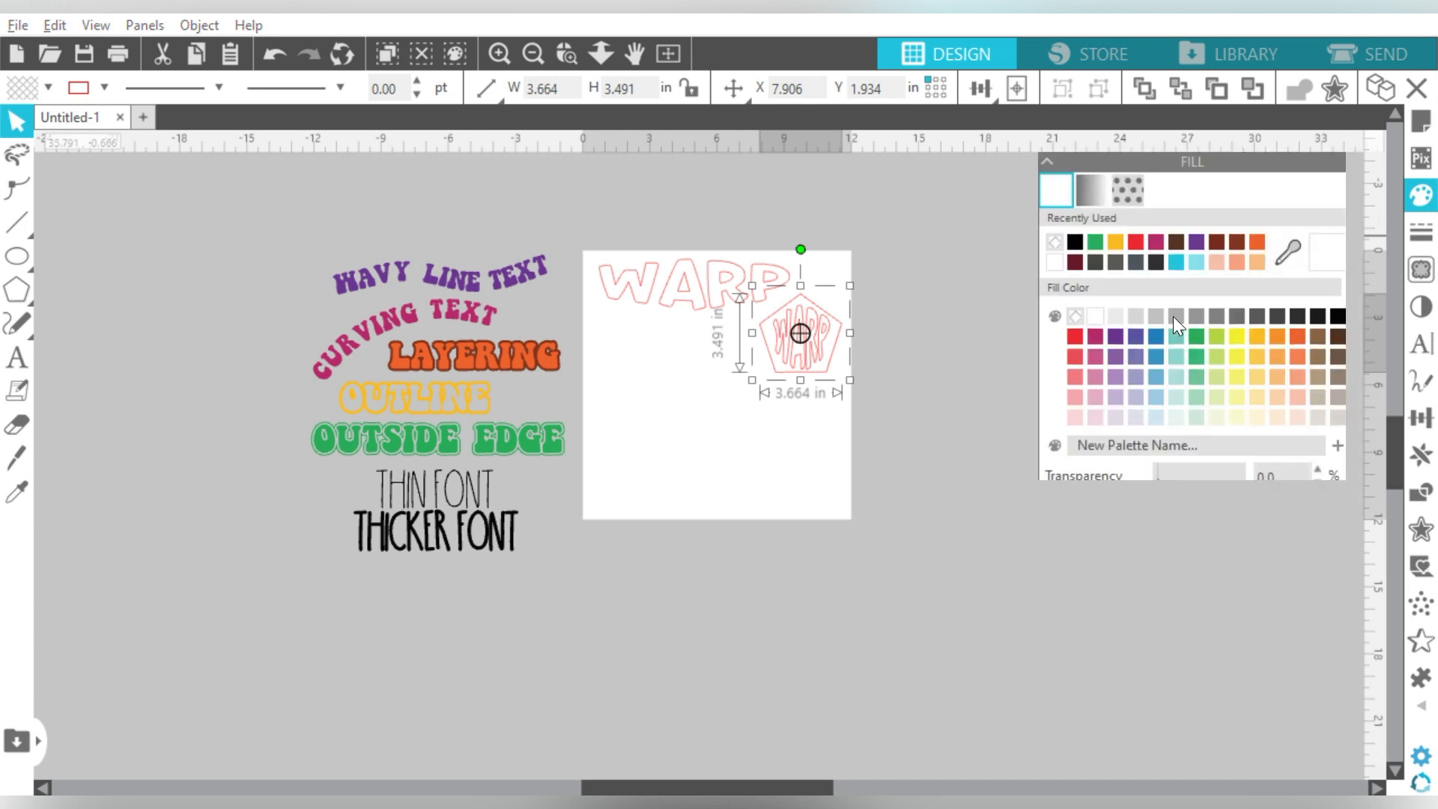
pyautogui.click(1156, 336)
pyautogui.click(714, 258)
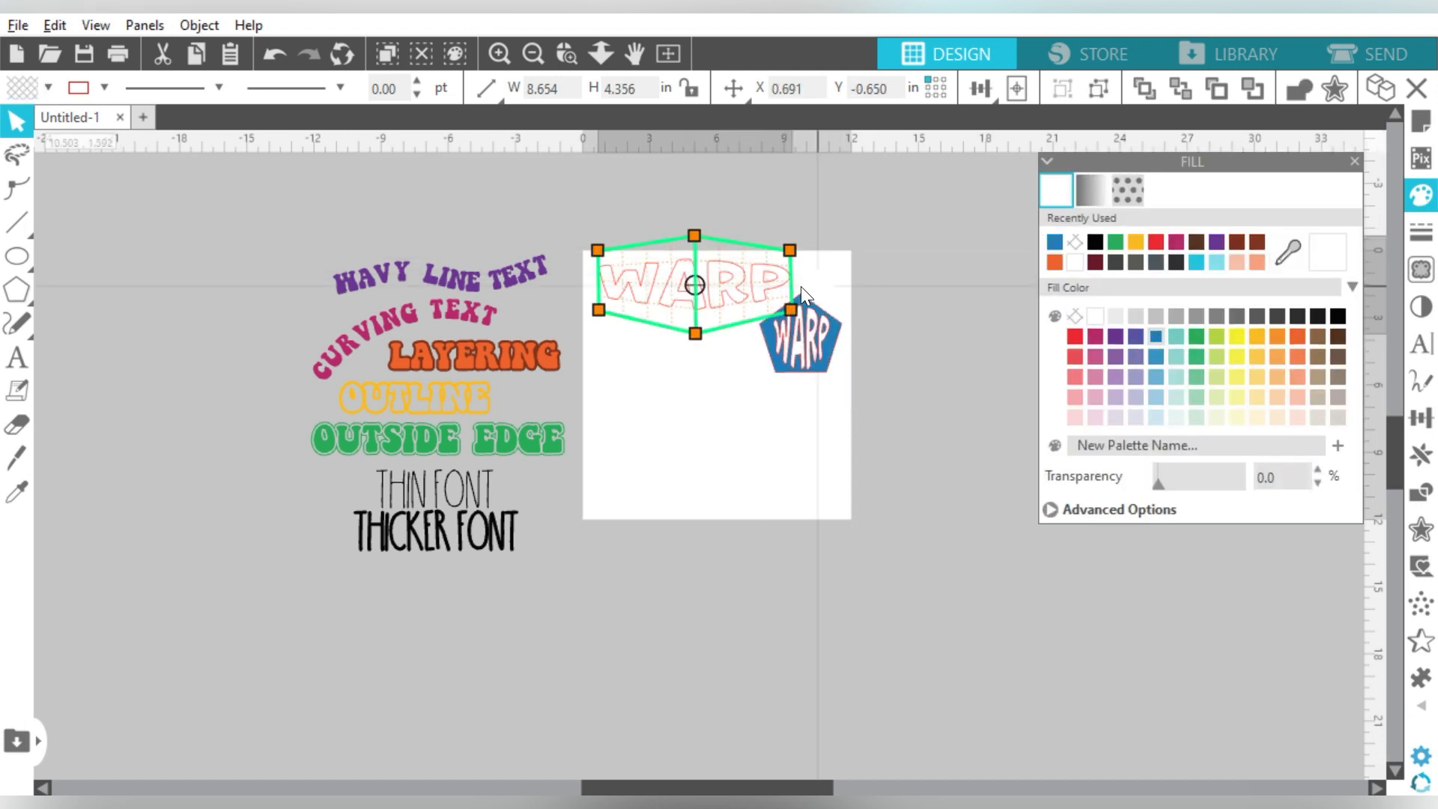
pyautogui.click(1141, 338)
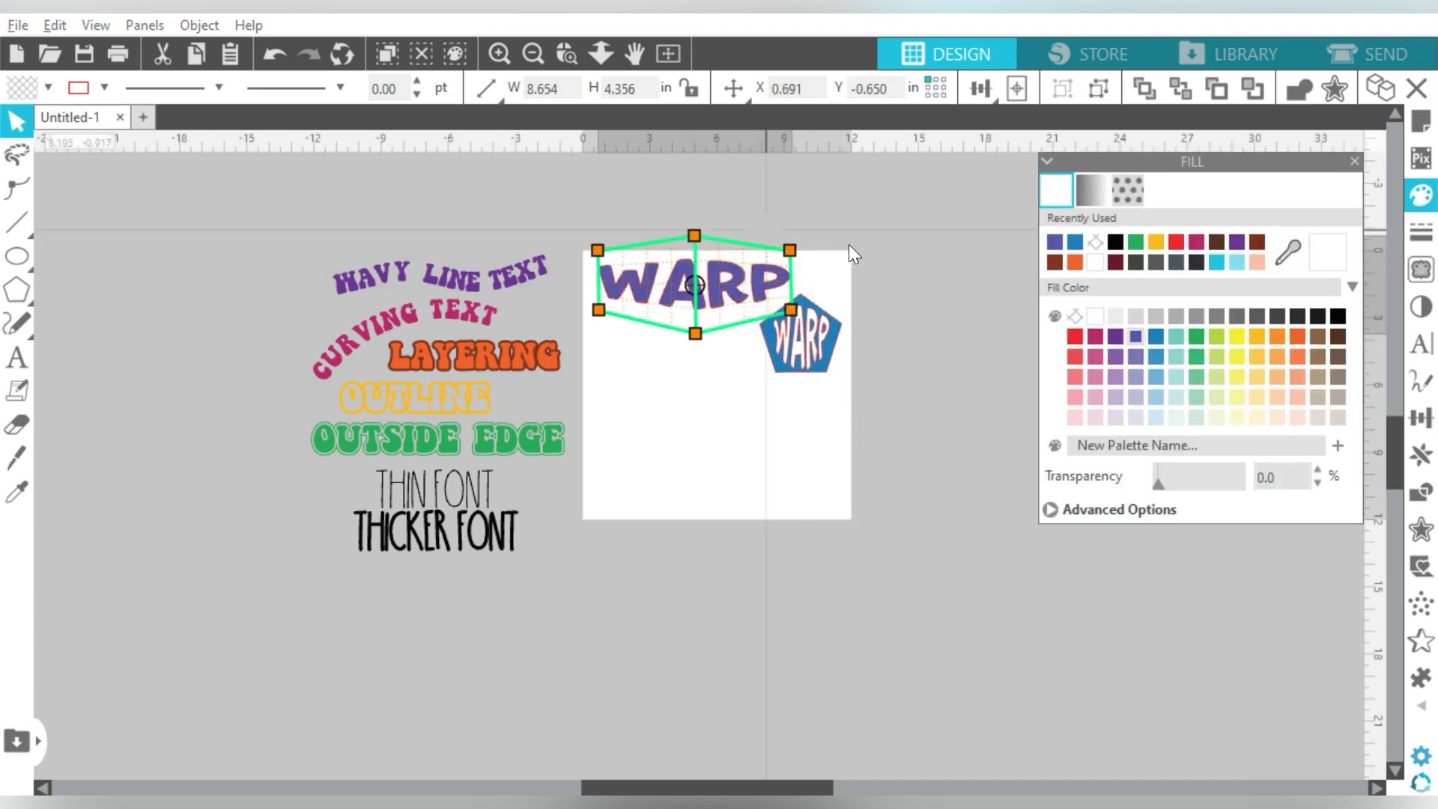
# Step: Remove the line color from both WARP designs
pyautogui.moveTo(848, 244); pyautogui.dragTo(675, 394)
pyautogui.click(103, 87)
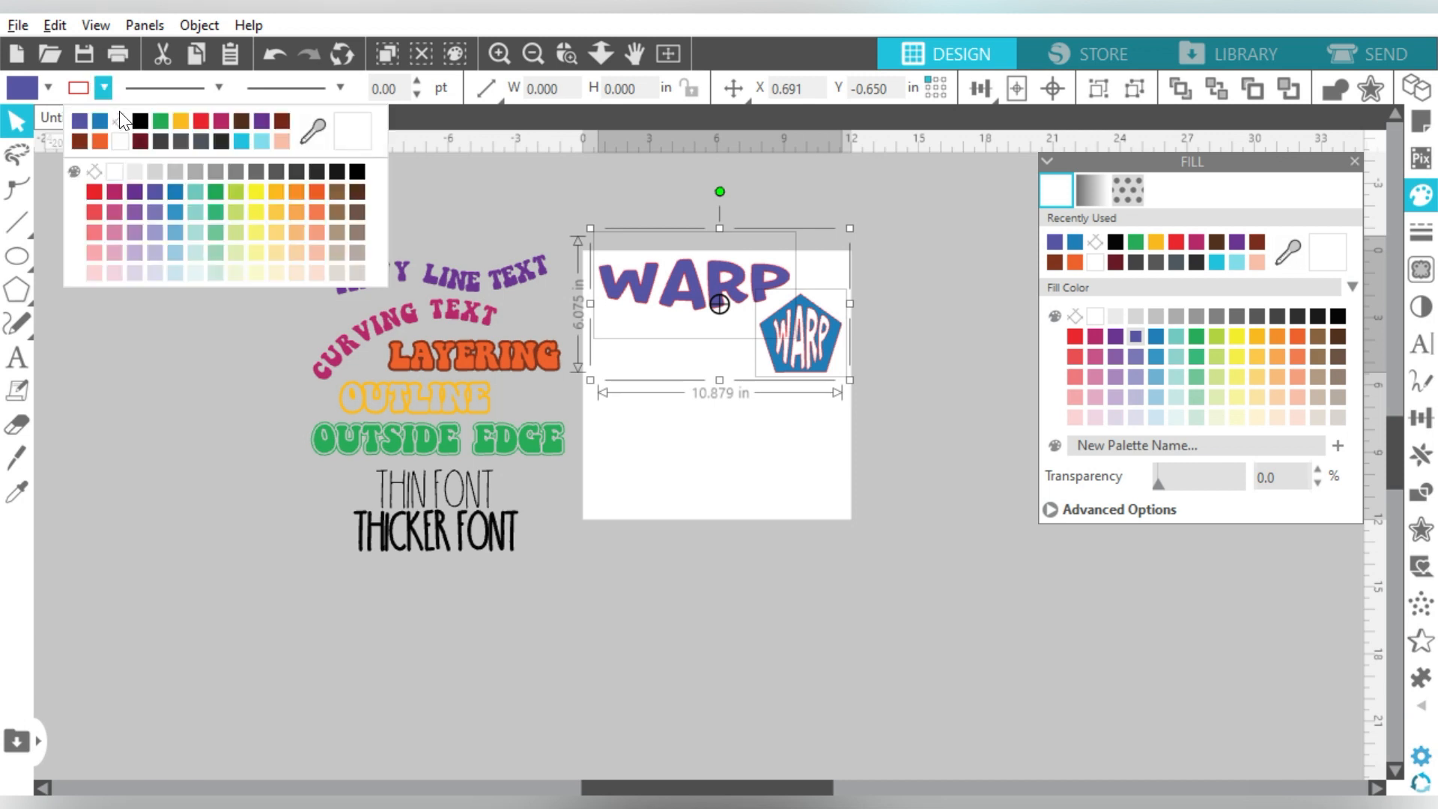
pyautogui.click(896, 254)
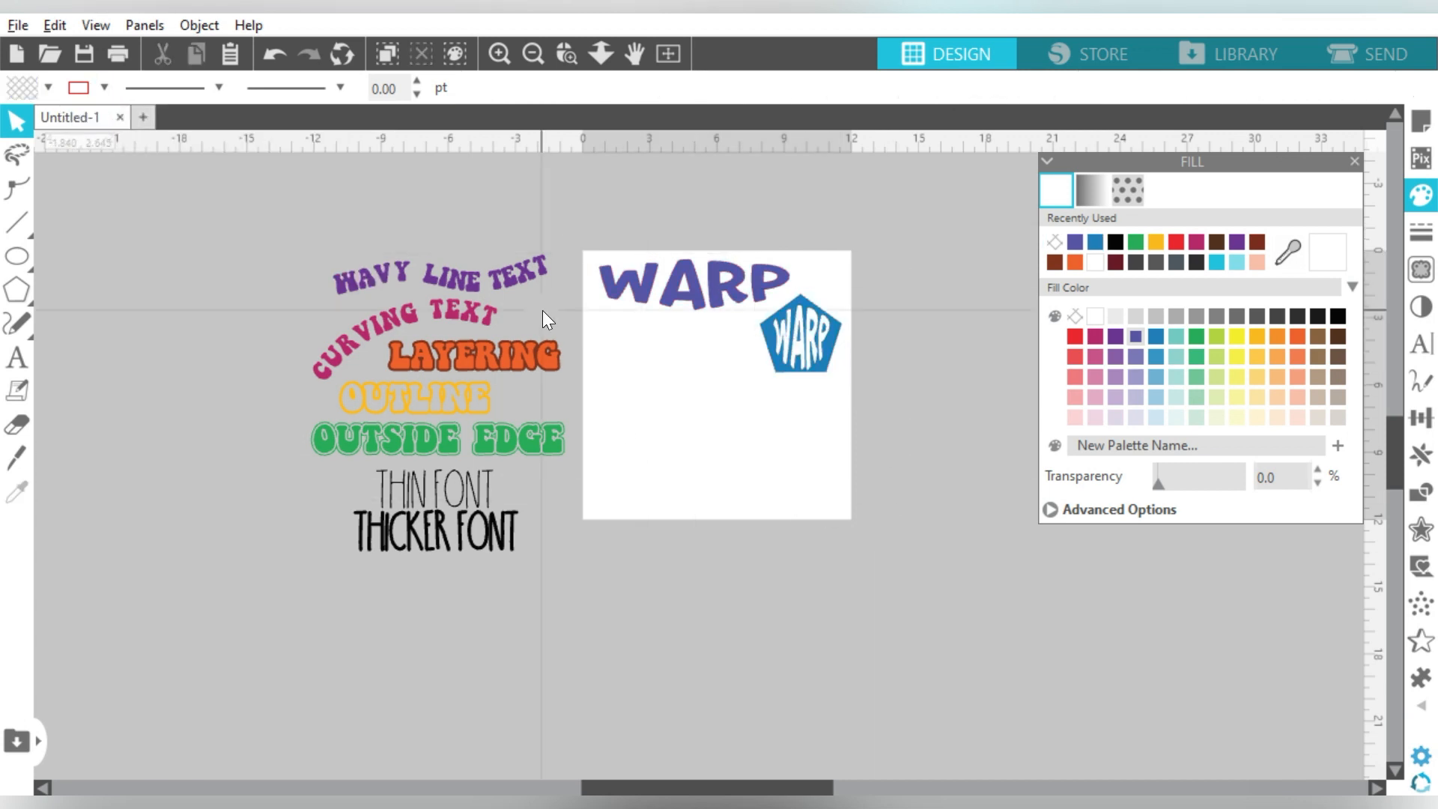
# Step: Bring the other text samples over to the page, placing the wavy and curving texts directly under the upper WARP
pyautogui.moveTo(350, 211); pyautogui.dragTo(483, 445)
pyautogui.moveTo(417, 331); pyautogui.dragTo(825, 420)
pyautogui.click(783, 427)
pyautogui.moveTo(741, 379); pyautogui.dragTo(844, 494)
pyautogui.moveTo(671, 443); pyautogui.dragTo(726, 559)
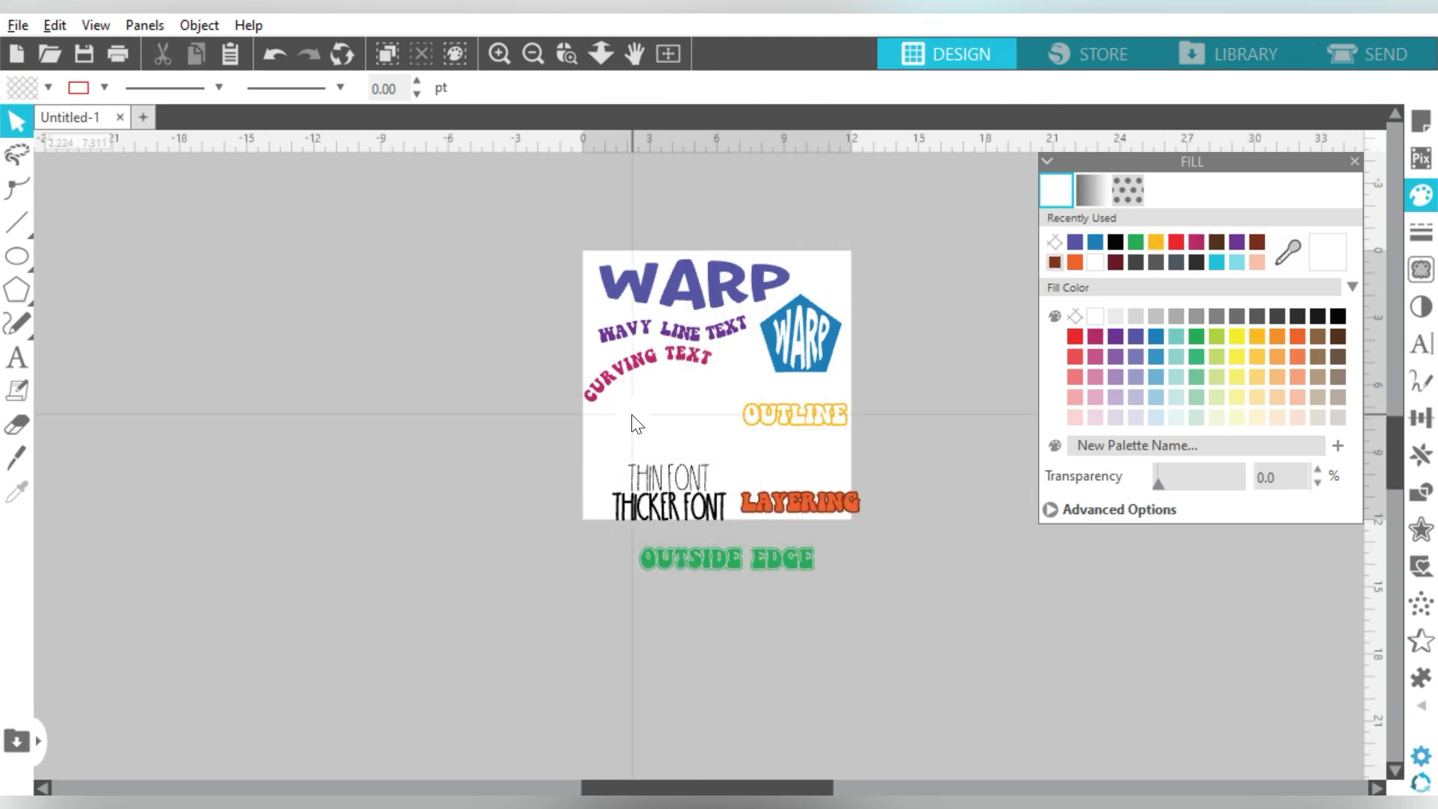
# Step: Arrange the thin and thicker font samples beside OUTLINE, with LAYERING and OUTSIDE EDGE stacked beneath it on the page
pyautogui.moveTo(632, 418); pyautogui.dragTo(697, 504)
pyautogui.moveTo(699, 499); pyautogui.dragTo(709, 411)
pyautogui.doubleClick(782, 505)
pyautogui.moveTo(782, 505); pyautogui.dragTo(767, 457)
pyautogui.click(735, 567)
pyautogui.moveTo(737, 577); pyautogui.dragTo(757, 499)
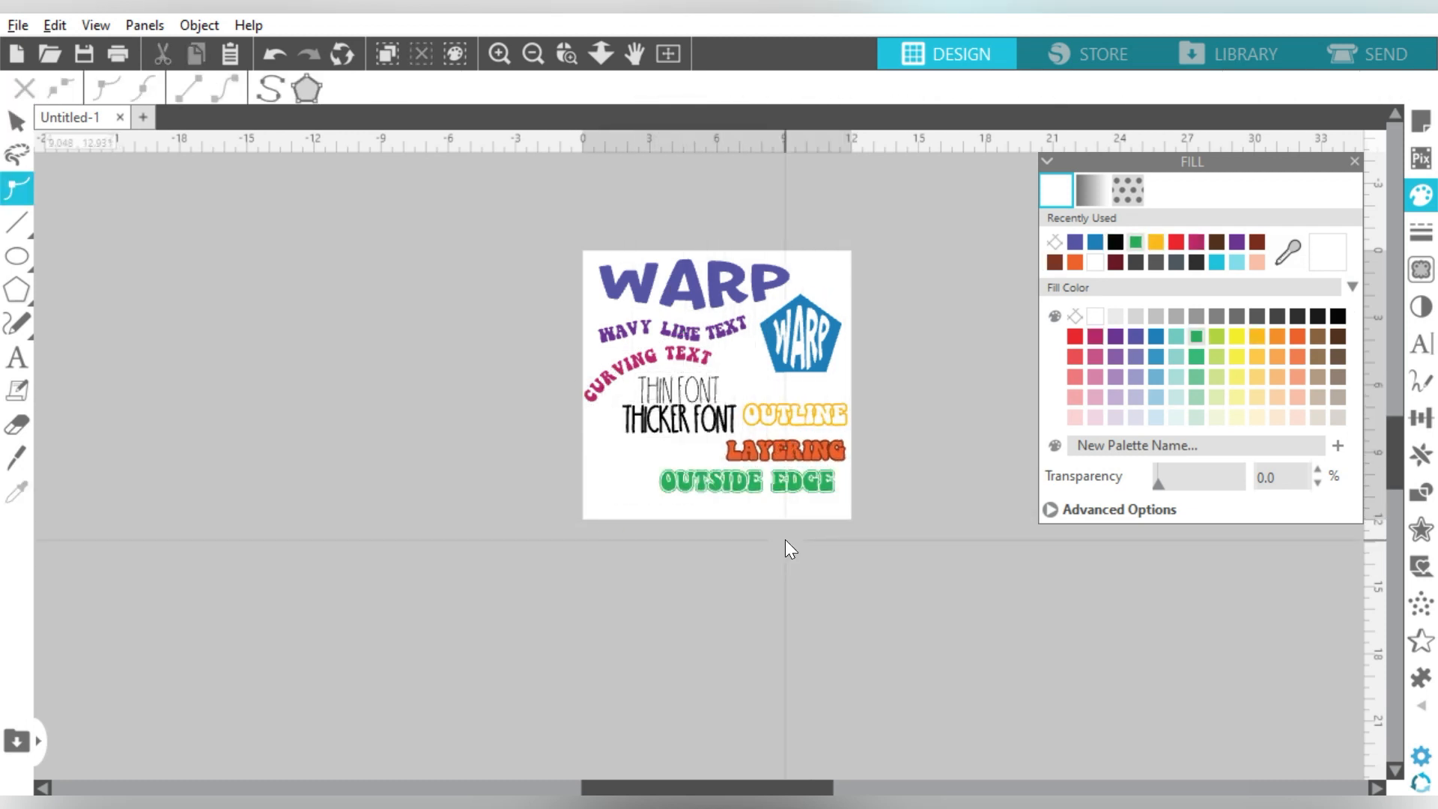
# Step: Move all the text designs together off the page into the gray area to its left
pyautogui.hotkey('ctrl', 'a')
pyautogui.moveTo(794, 363); pyautogui.dragTo(520, 363)
pyautogui.click(722, 395)
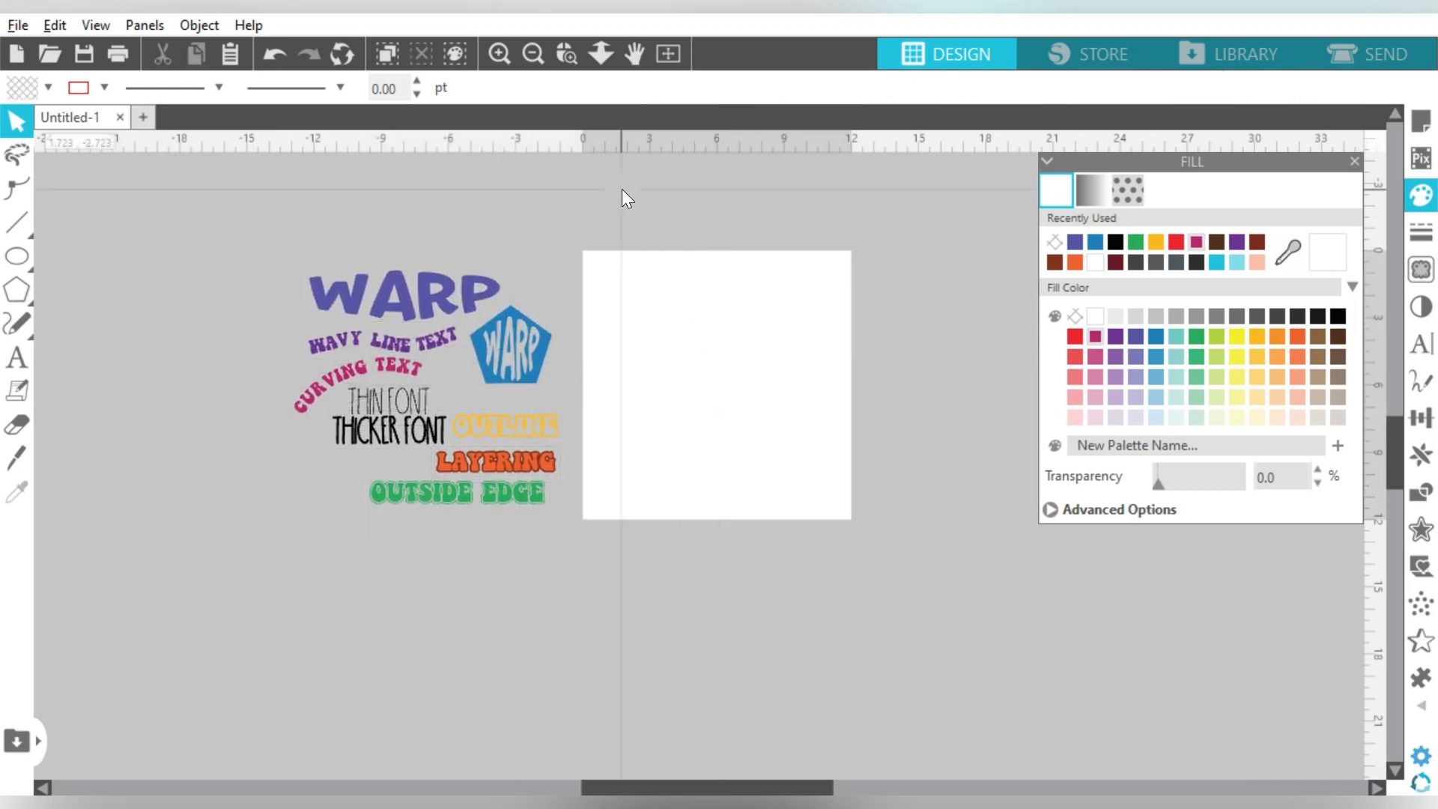
# Step: Add the text SM in PN Boogie Woogie and enlarge it to about 10.43 in wide on the page
pyautogui.hotkey('ctrl', '0')
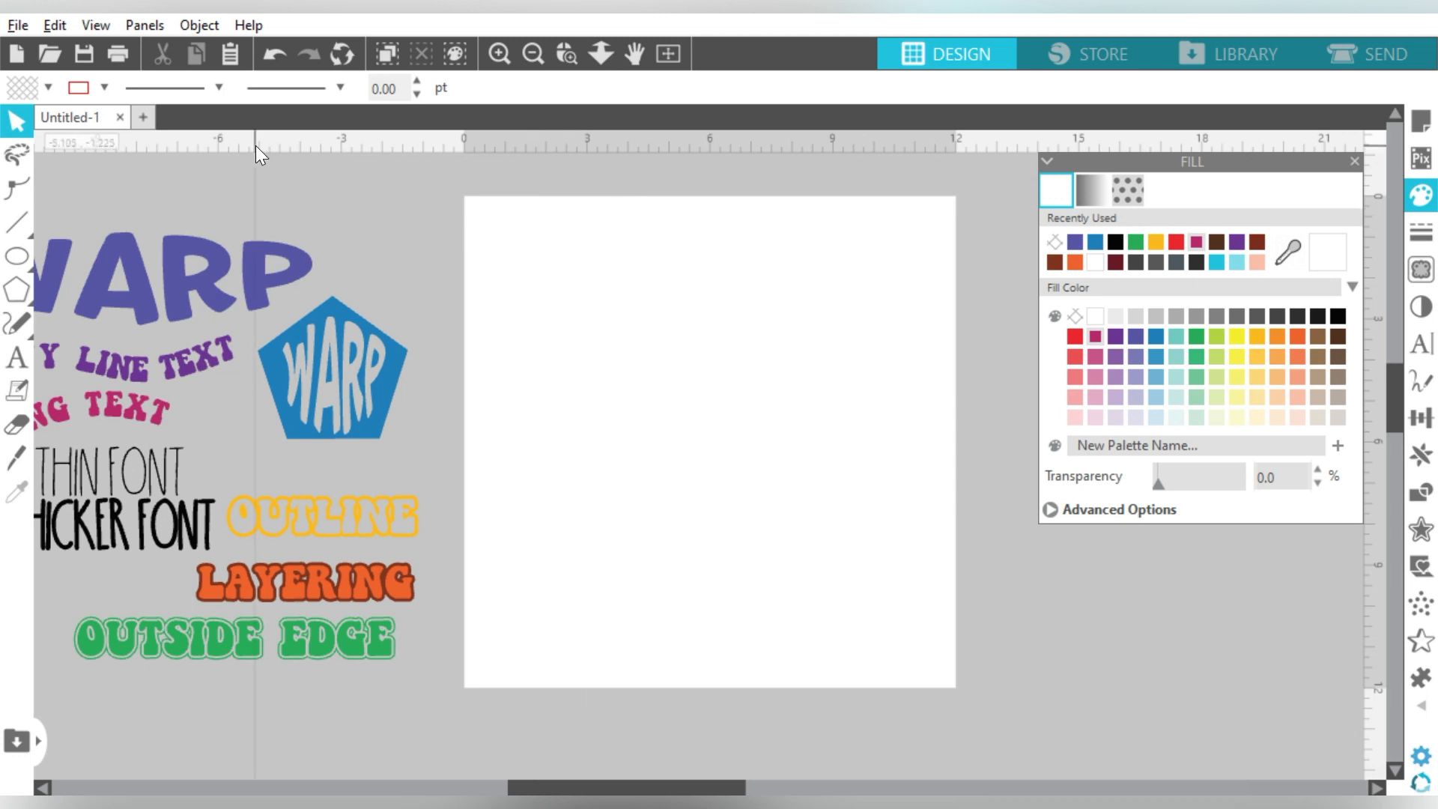
pyautogui.click(18, 356)
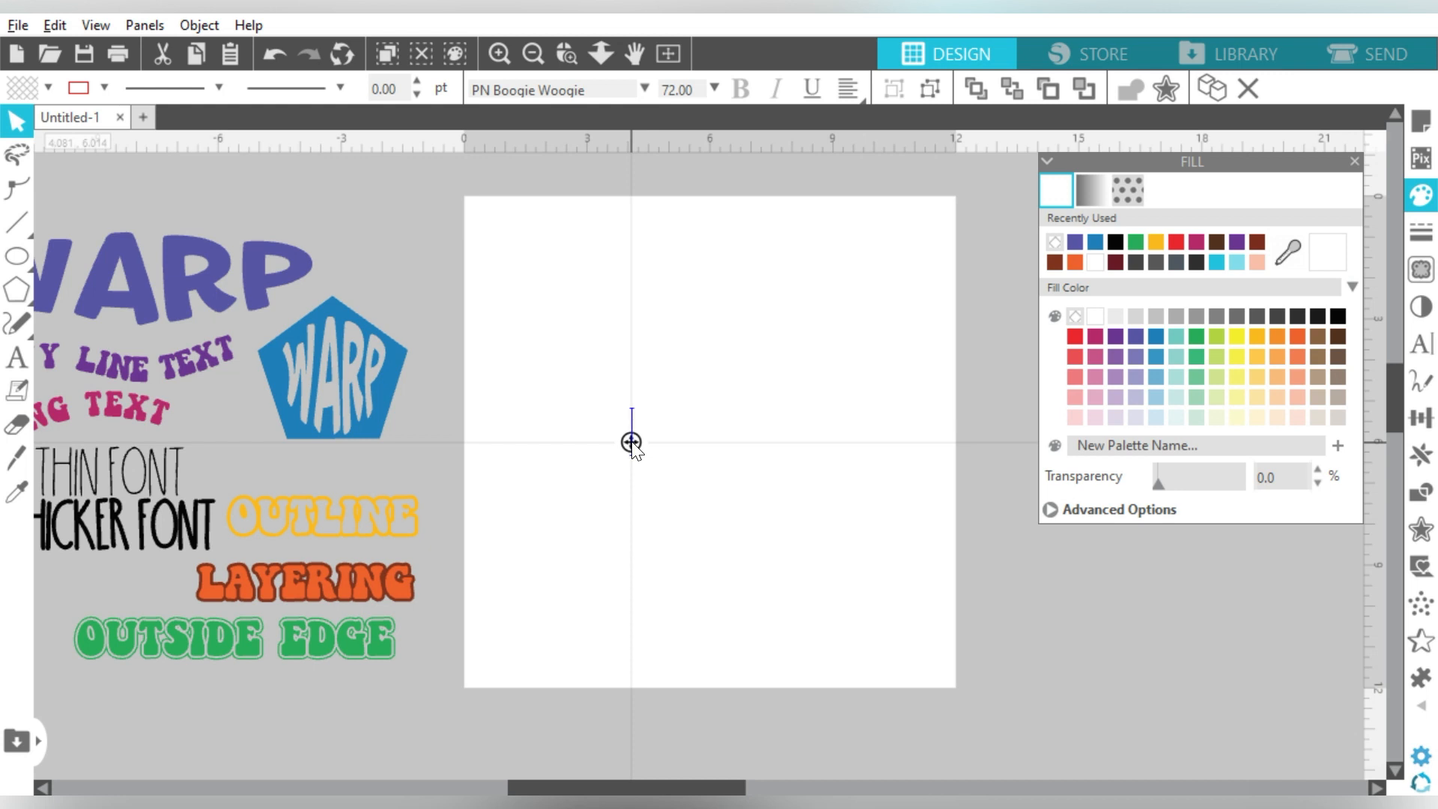
pyautogui.write('SM')
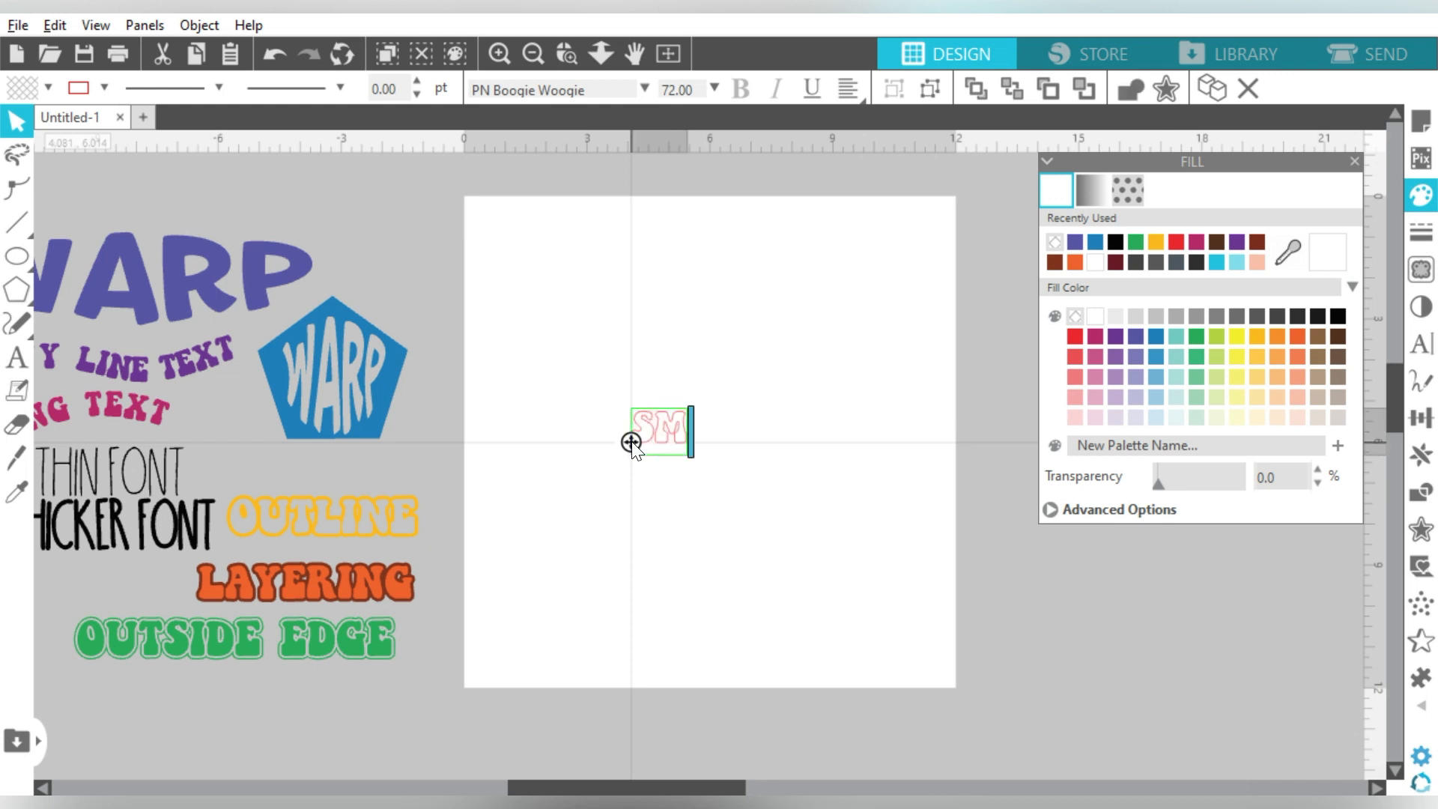
pyautogui.click(674, 444)
pyautogui.moveTo(693, 464); pyautogui.dragTo(917, 649)
pyautogui.moveTo(624, 405); pyautogui.dragTo(491, 268)
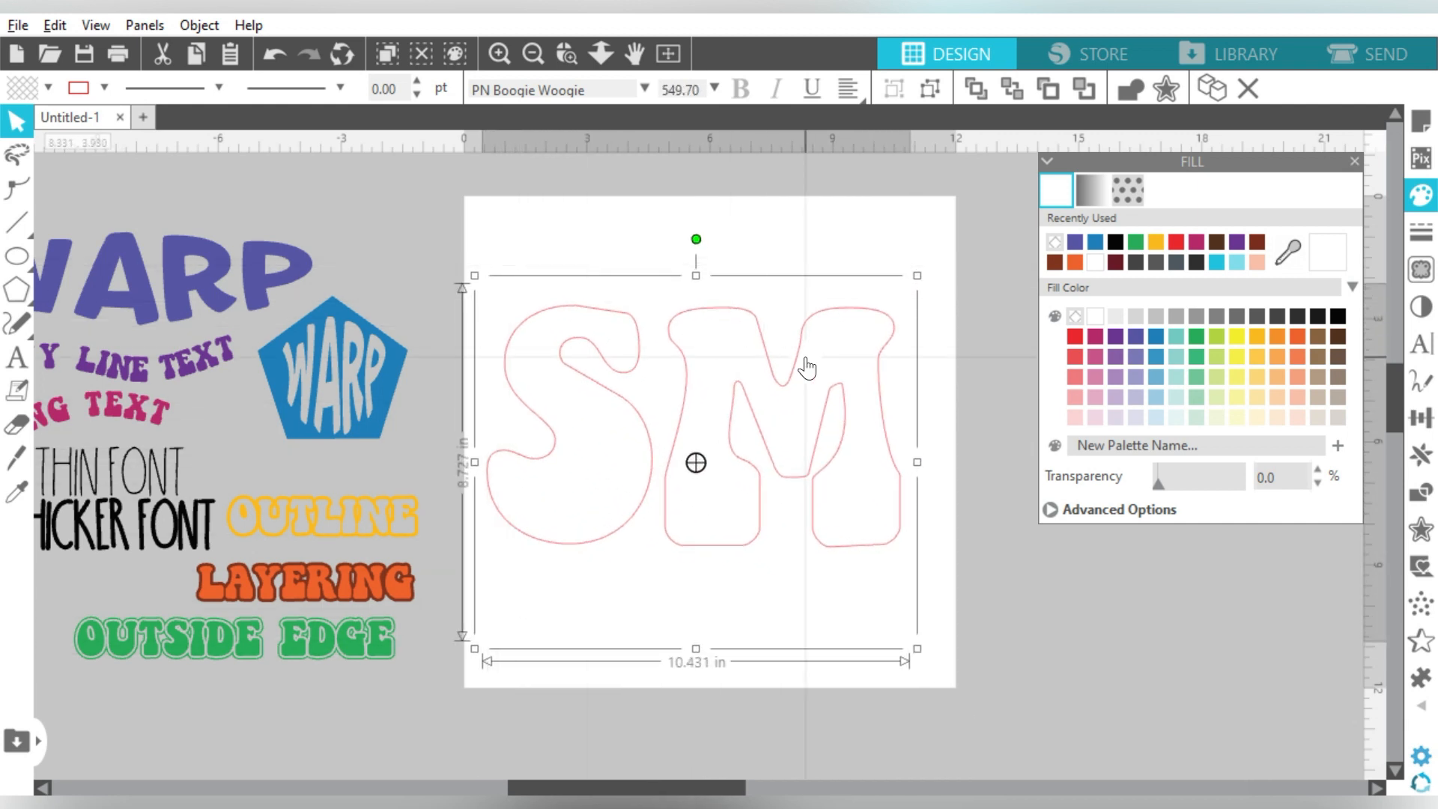
pyautogui.moveTo(796, 359); pyautogui.dragTo(809, 359)
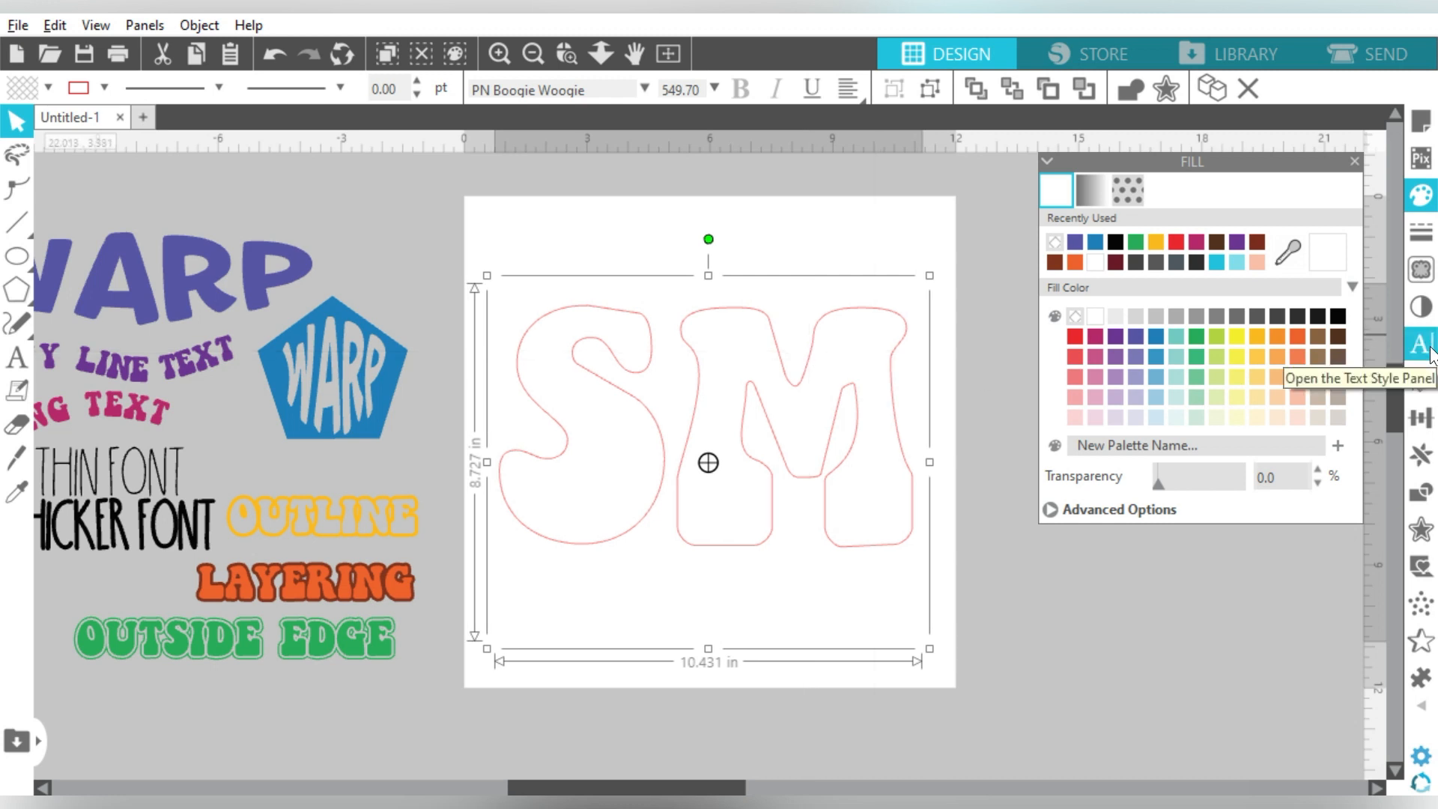
# Step: Cut a horizontal rectangular band through the SM letters and weld thin bars along the upper and lower edges of the gap
pyautogui.click(16, 255)
pyautogui.moveTo(492, 393); pyautogui.dragTo(762, 431)
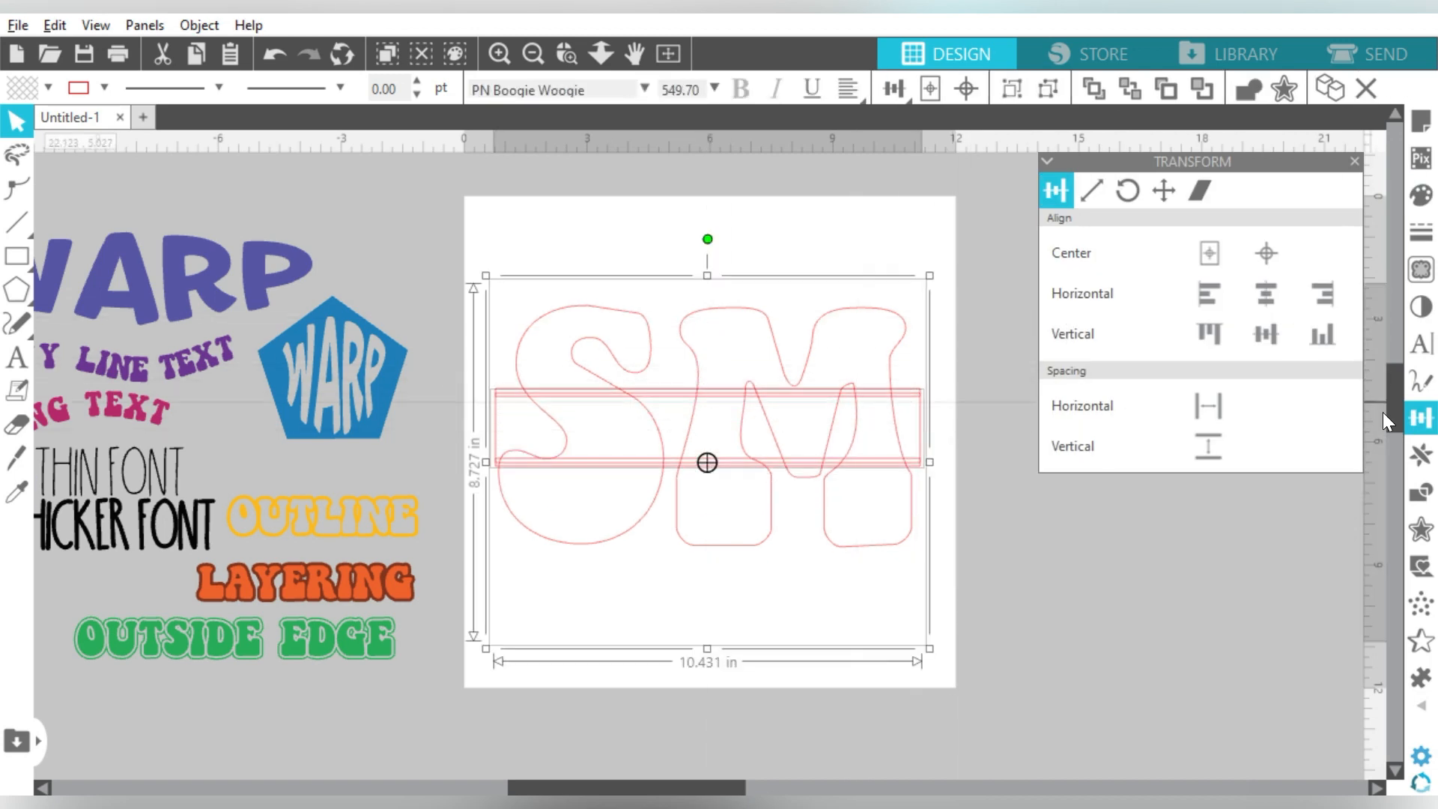
pyautogui.click(1421, 493)
pyautogui.click(1108, 259)
pyautogui.click(1091, 219)
# Step: Add the text SPLIT MONOGRAM in PN Boogie Woogie and enlarge it to 101.75 pt inside the gap
pyautogui.click(16, 358)
pyautogui.click(530, 434)
pyautogui.write('SPLIT MONOGRAM')
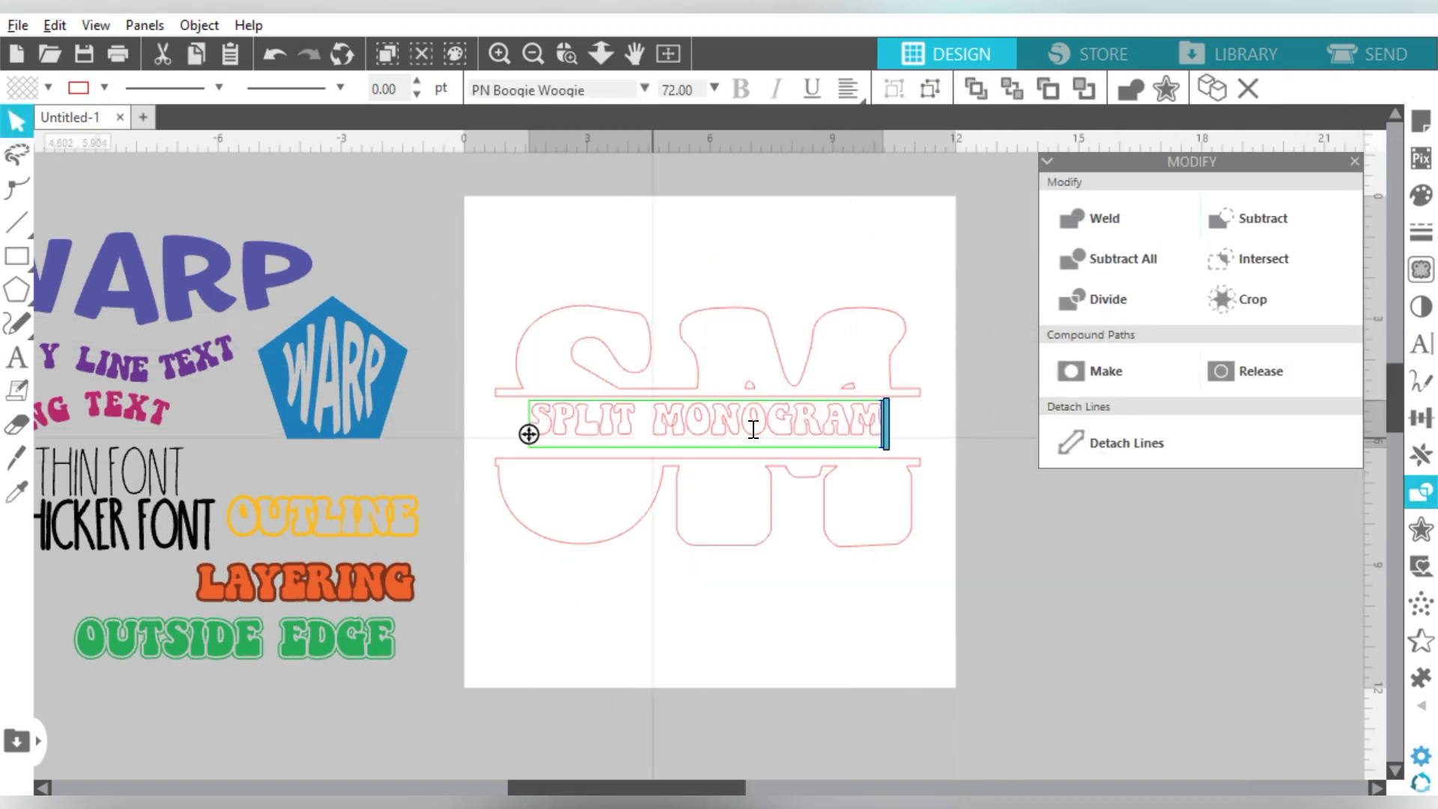
pyautogui.click(1421, 344)
pyautogui.click(1104, 244)
pyautogui.moveTo(527, 451); pyautogui.dragTo(415, 520)
pyautogui.moveTo(651, 423); pyautogui.dragTo(702, 429)
# Step: Center the SPLIT MONOGRAM text and the split letters on each other horizontally
pyautogui.moveTo(450, 262); pyautogui.dragTo(981, 592)
pyautogui.click(1421, 418)
pyautogui.click(1266, 293)
# Step: Fill the letters dark brown and SPLIT MONOGRAM orange, and shrink the whole design to about 7.08 in wide near the page's upper edge
pyautogui.click(988, 449)
pyautogui.click(700, 424)
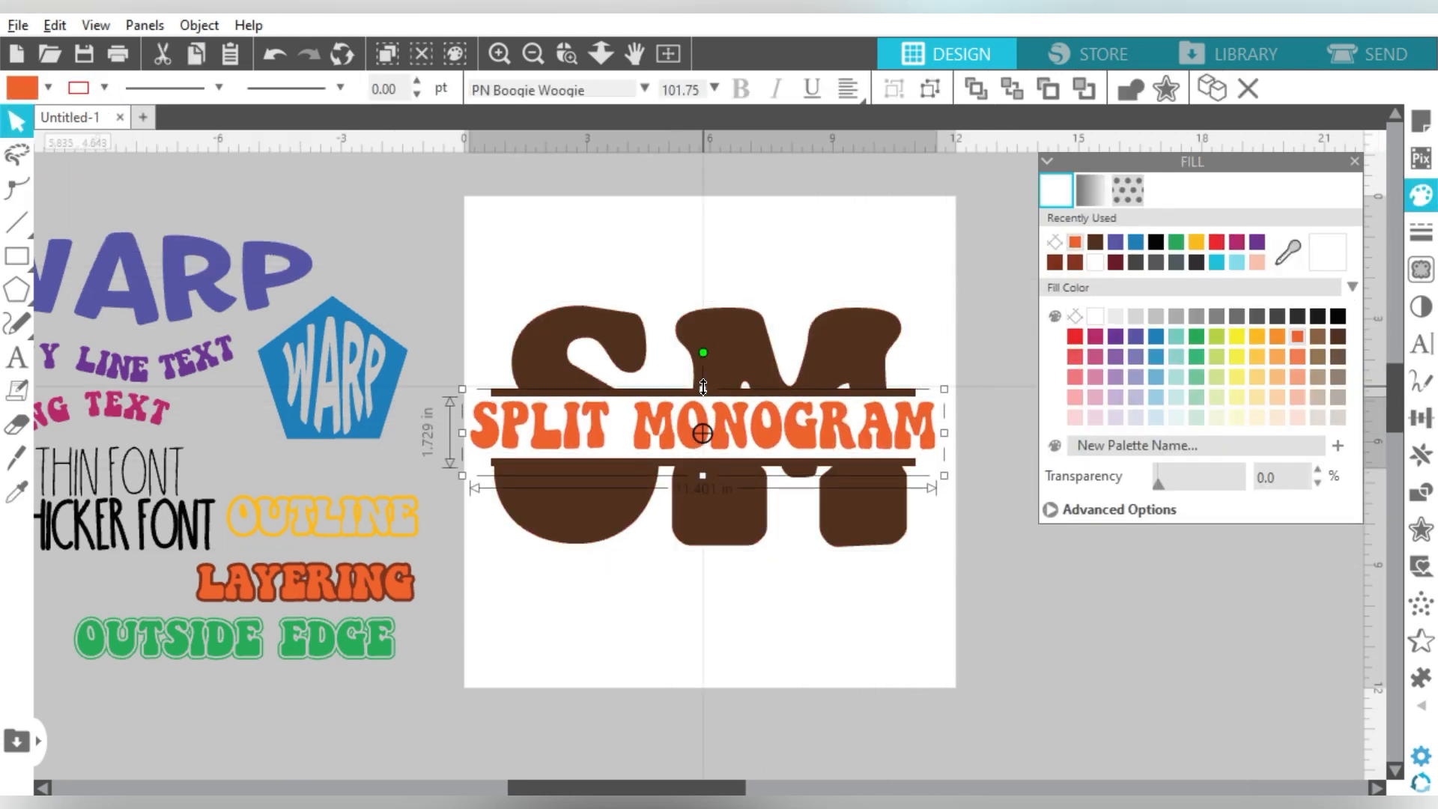
pyautogui.click(712, 517)
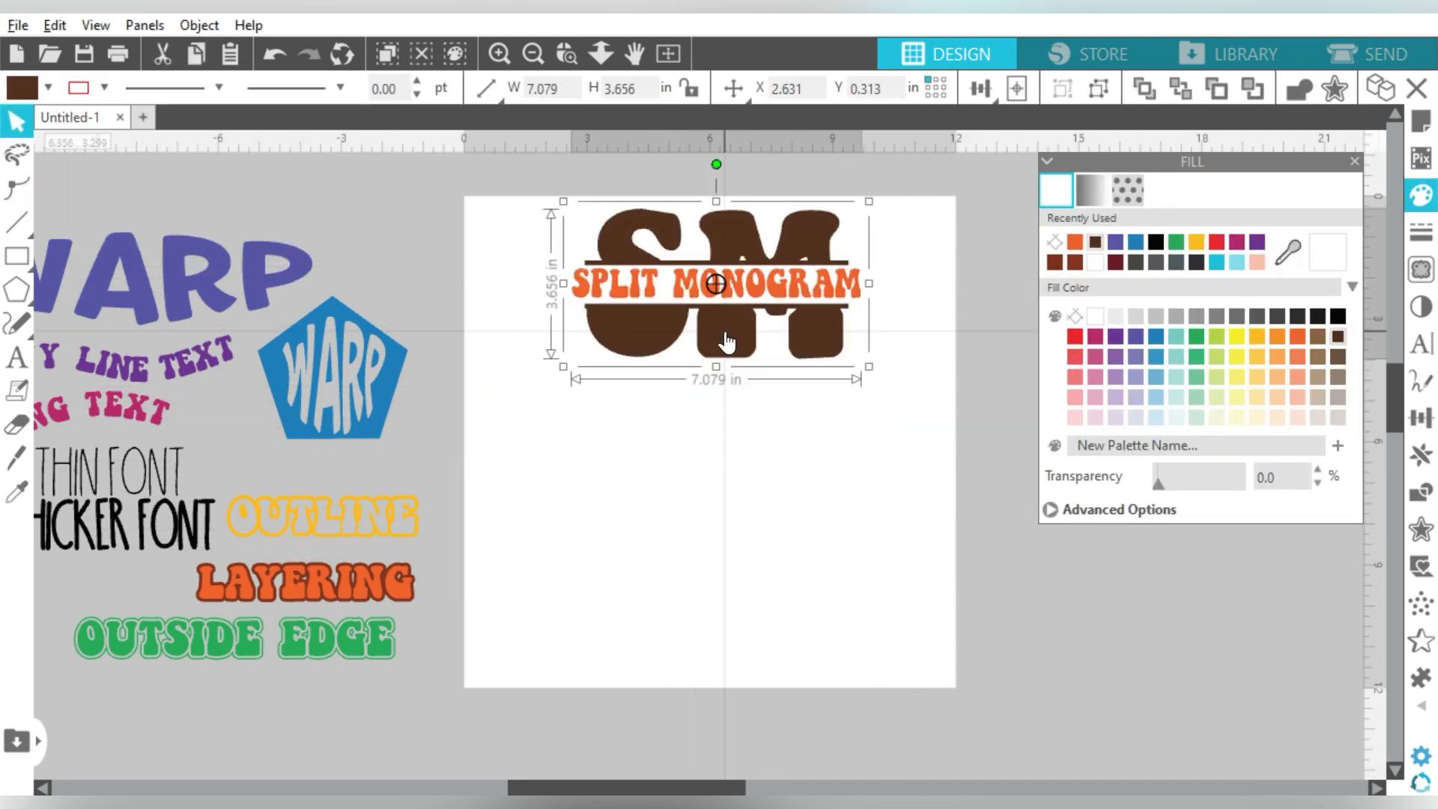
# Step: Draw a heart, place it below the split monogram and enlarge it to about 7.47 in wide
pyautogui.moveTo(28, 320)
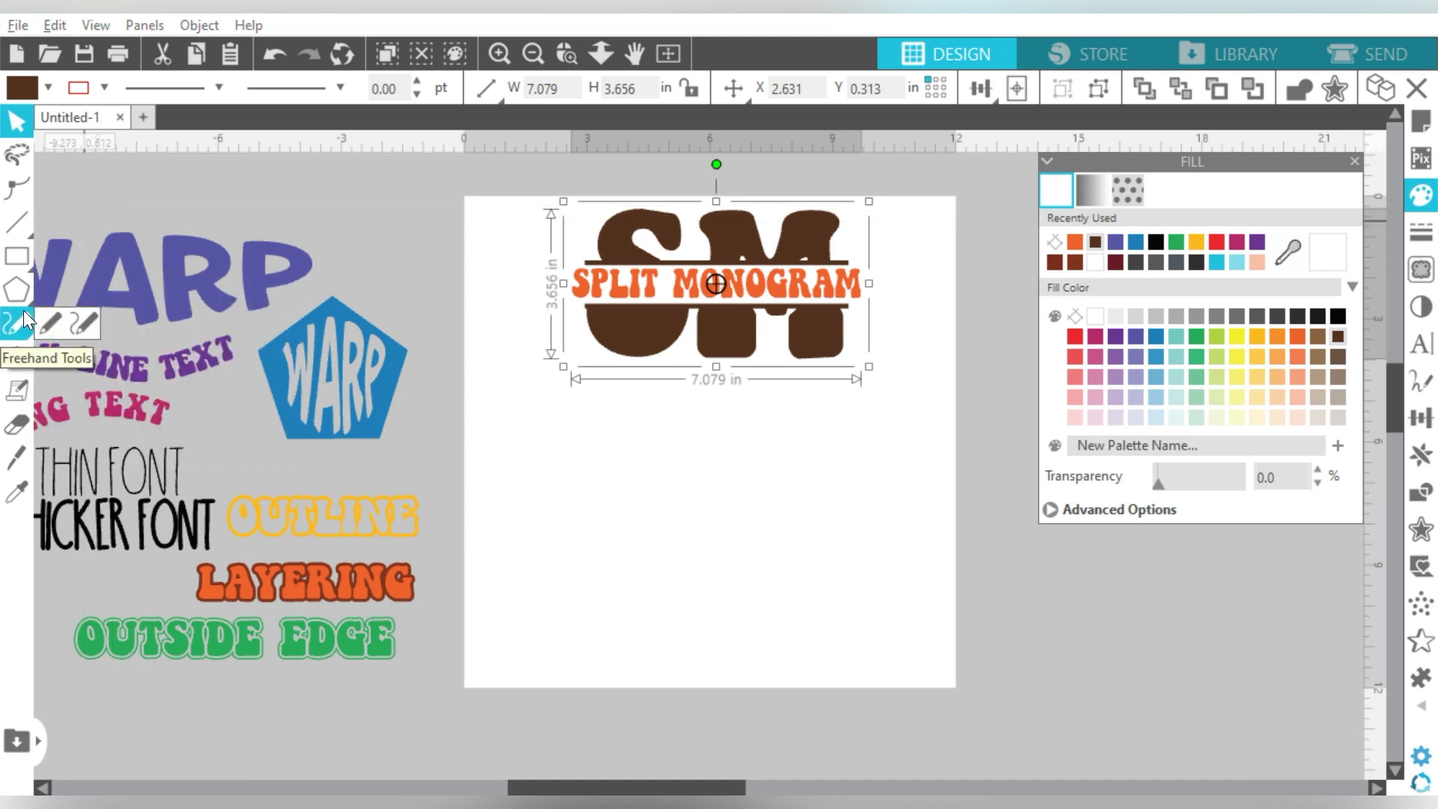
pyautogui.moveTo(20, 292)
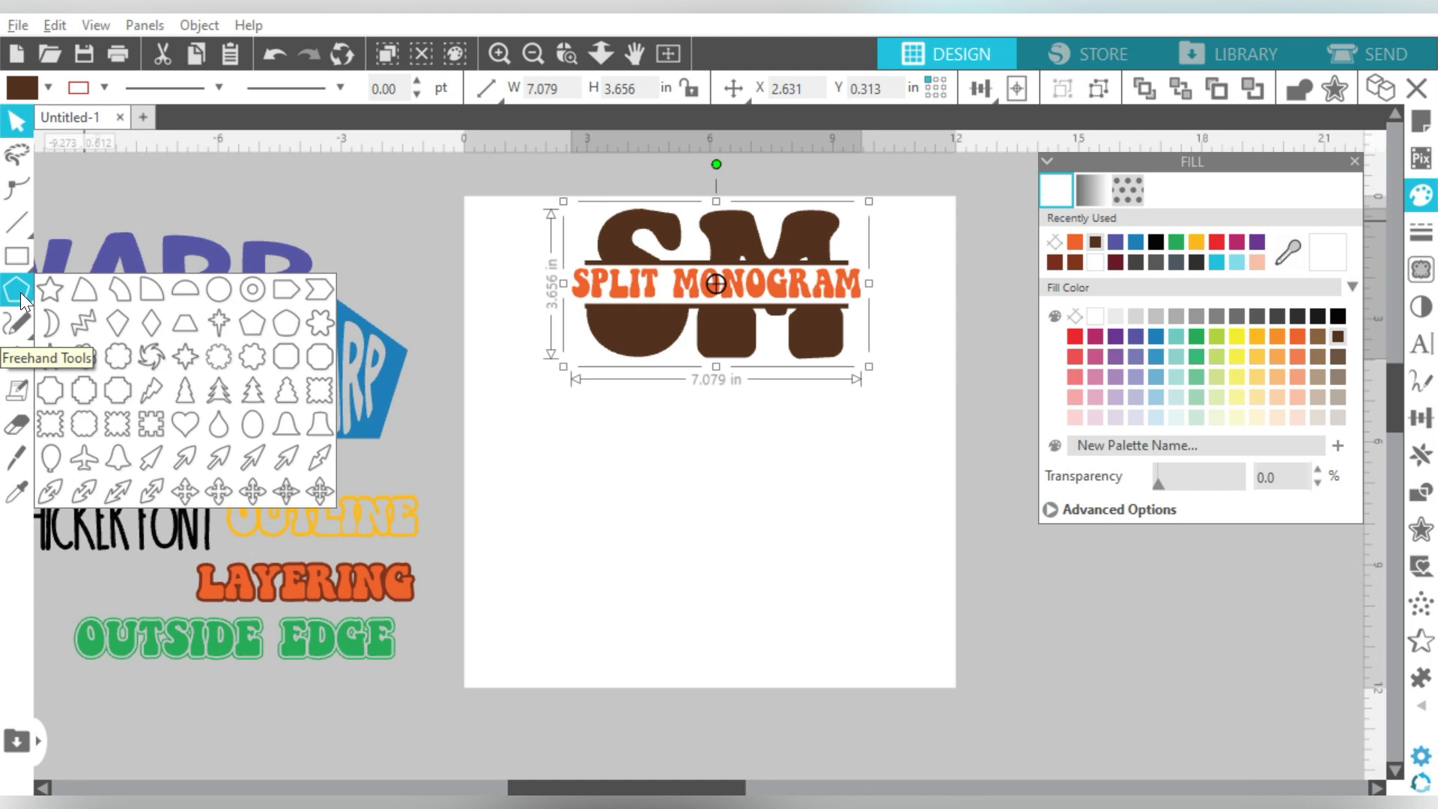
pyautogui.click(183, 422)
pyautogui.moveTo(517, 438); pyautogui.dragTo(517, 594)
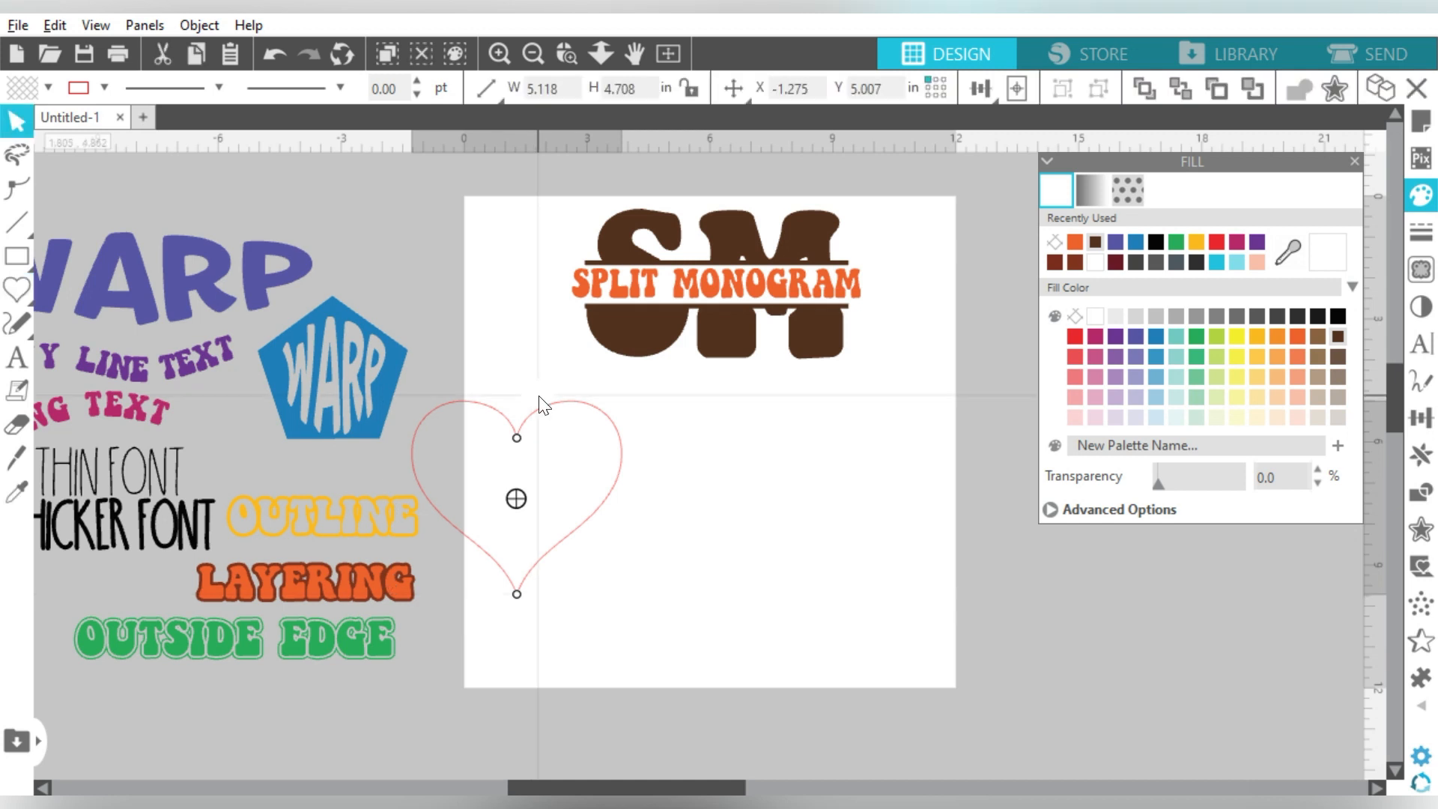
pyautogui.moveTo(545, 405); pyautogui.dragTo(701, 410)
pyautogui.rightClick(698, 407)
pyautogui.click(817, 625)
pyautogui.moveTo(799, 609); pyautogui.dragTo(892, 696)
# Step: Add the text LOVE over the heart in the Playful font
pyautogui.click(17, 358)
pyautogui.click(740, 556)
pyautogui.write('LOVE')
pyautogui.click(770, 491)
pyautogui.click(1421, 345)
pyautogui.click(1095, 484)
pyautogui.scroll(15, 1191, 337)
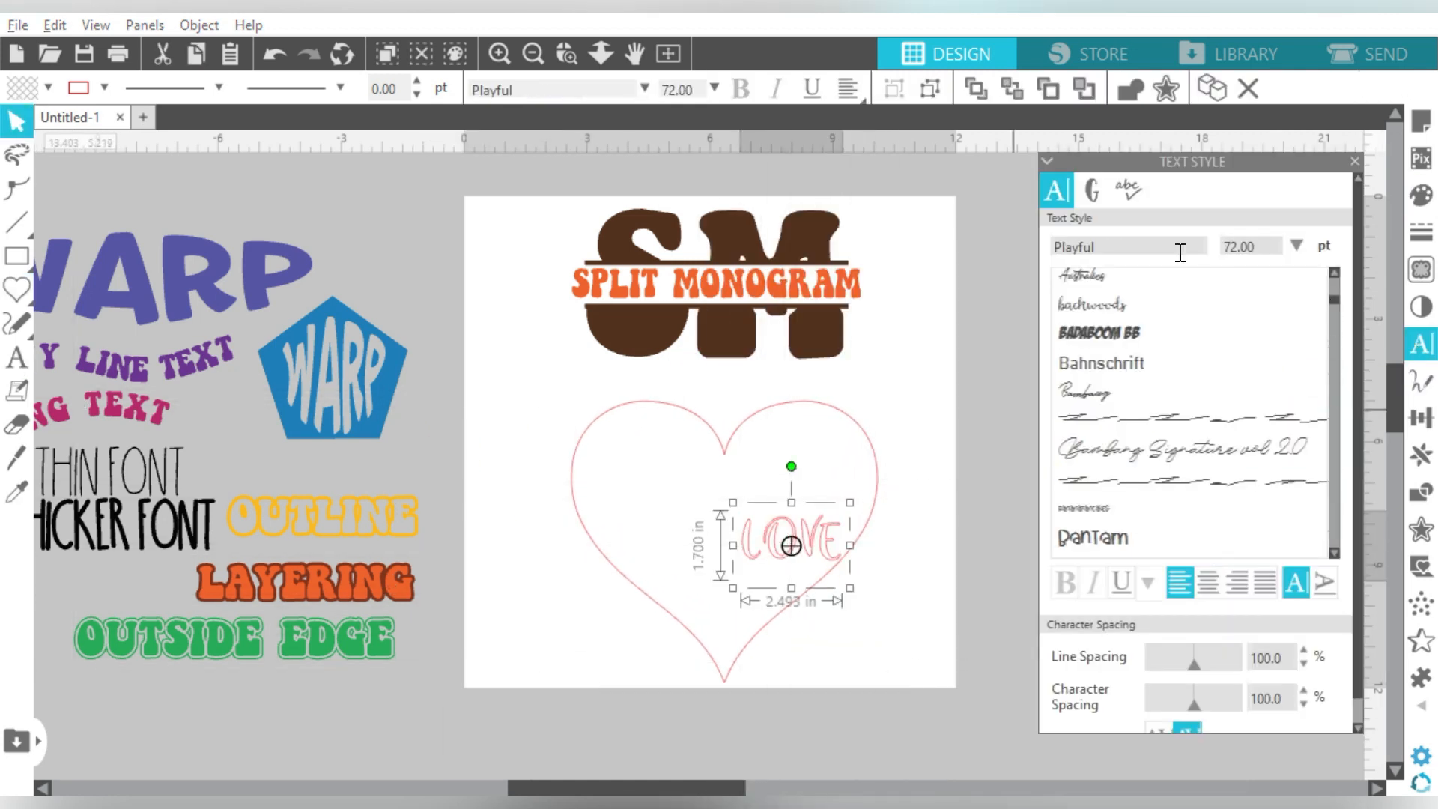
# Step: Change the text to lowercase love, enlarge it and apply the Bambang Signature vol 2.0 font across the heart
pyautogui.click(1081, 277)
pyautogui.doubleClick(812, 548)
pyautogui.write('love')
pyautogui.moveTo(792, 575); pyautogui.dragTo(974, 772)
pyautogui.click(1092, 306)
pyautogui.click(1168, 450)
pyautogui.moveTo(884, 525); pyautogui.dragTo(755, 547)
# Step: Switch the love text to Amastery Script and fit it inside the heart at about 5.56 in wide
pyautogui.click(1336, 284)
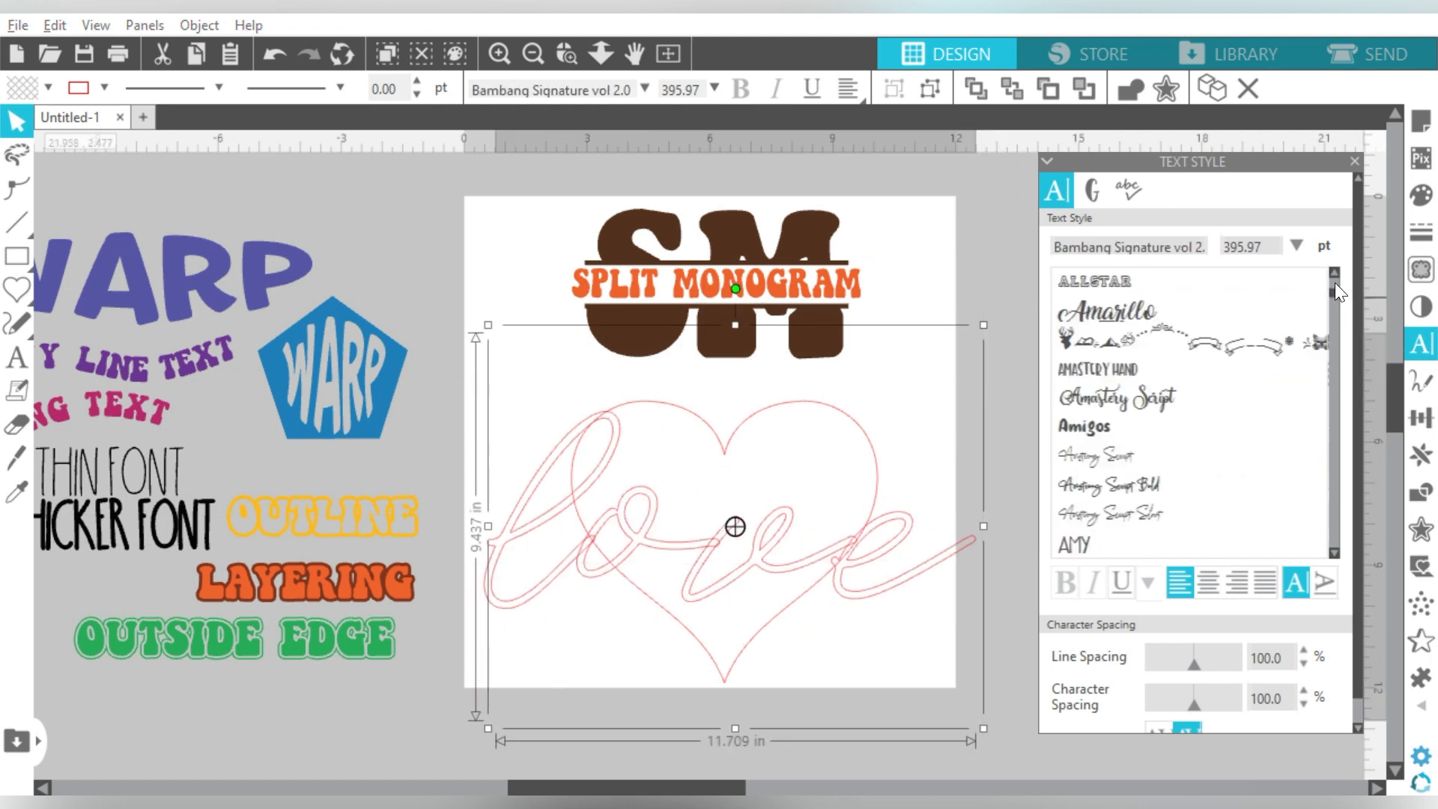
pyautogui.click(1335, 284)
pyautogui.click(1153, 398)
pyautogui.click(1336, 284)
pyautogui.moveTo(489, 374); pyautogui.dragTo(569, 447)
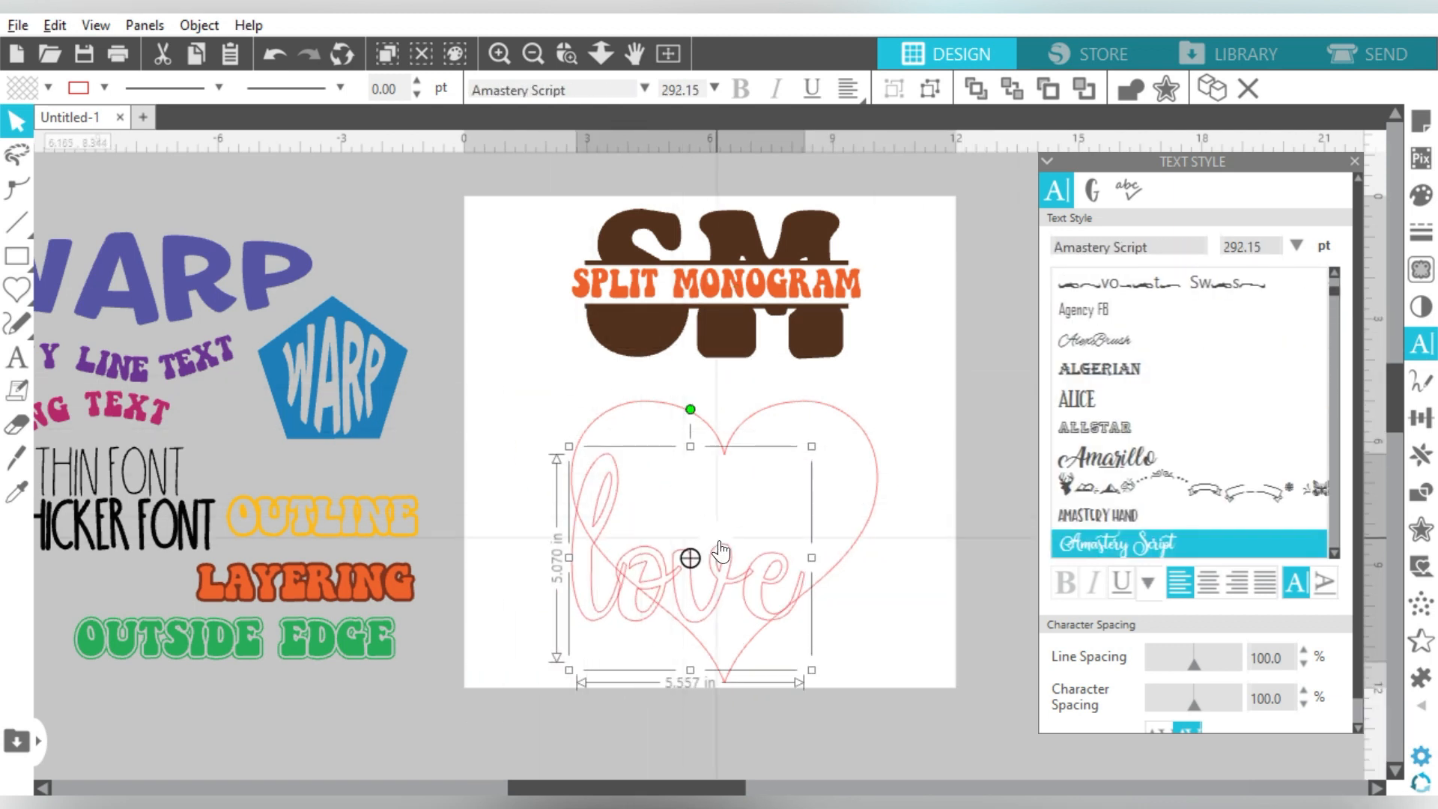
pyautogui.moveTo(719, 544); pyautogui.dragTo(765, 526)
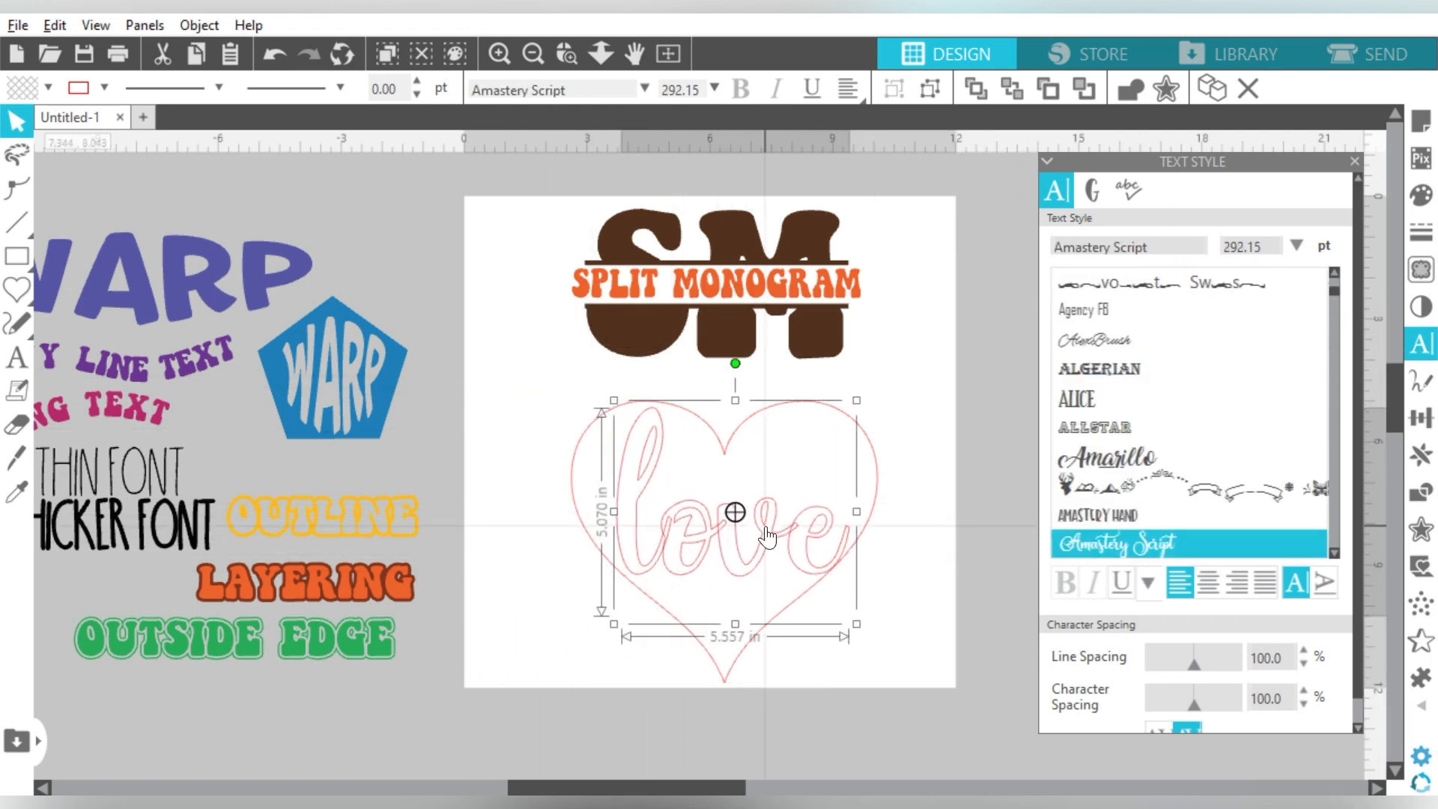
# Step: Tilt the love text counterclockwise and resize it to about 6.4 by 5.47 in so it reaches the heart's edges
pyautogui.moveTo(738, 364); pyautogui.dragTo(696, 369)
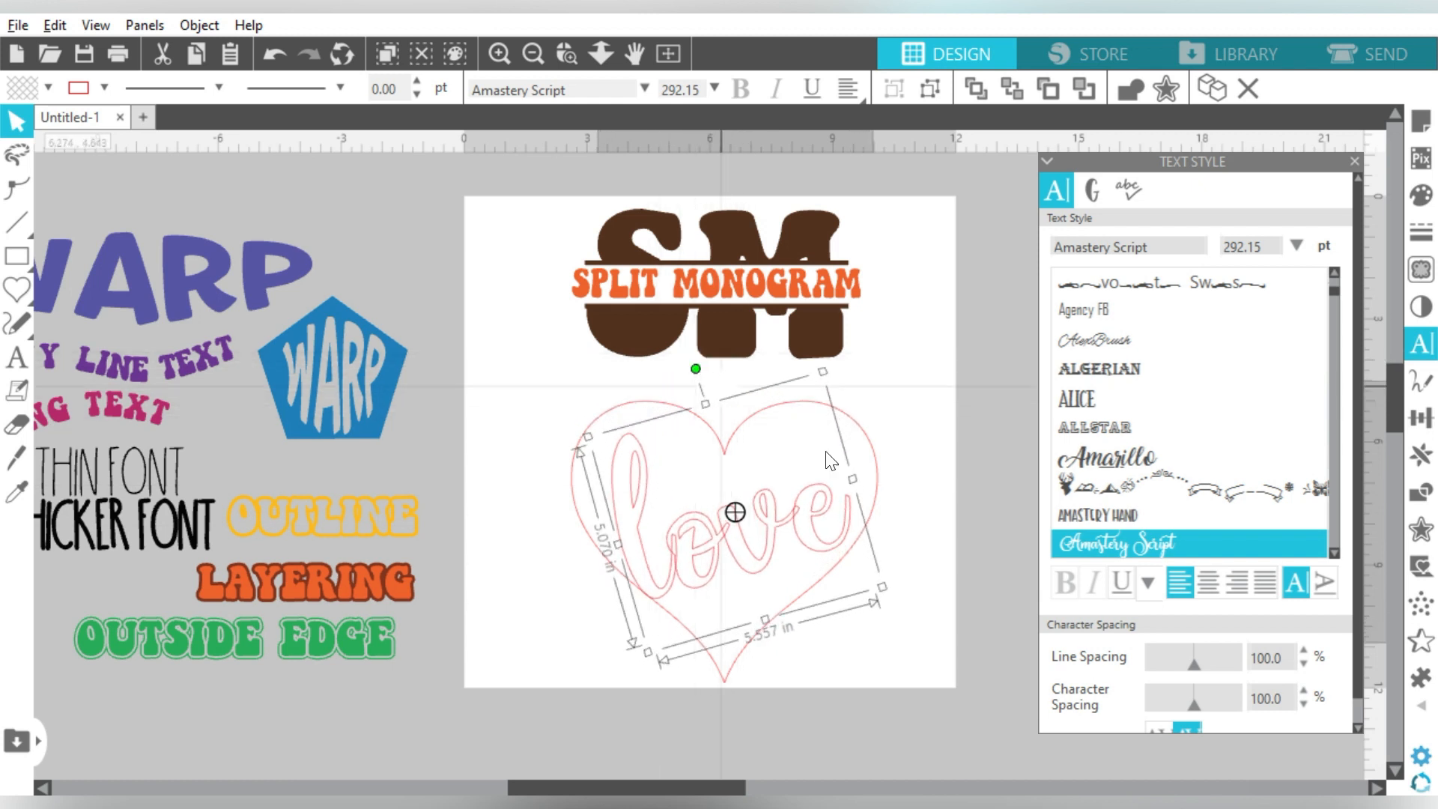
pyautogui.moveTo(824, 370); pyautogui.dragTo(873, 360)
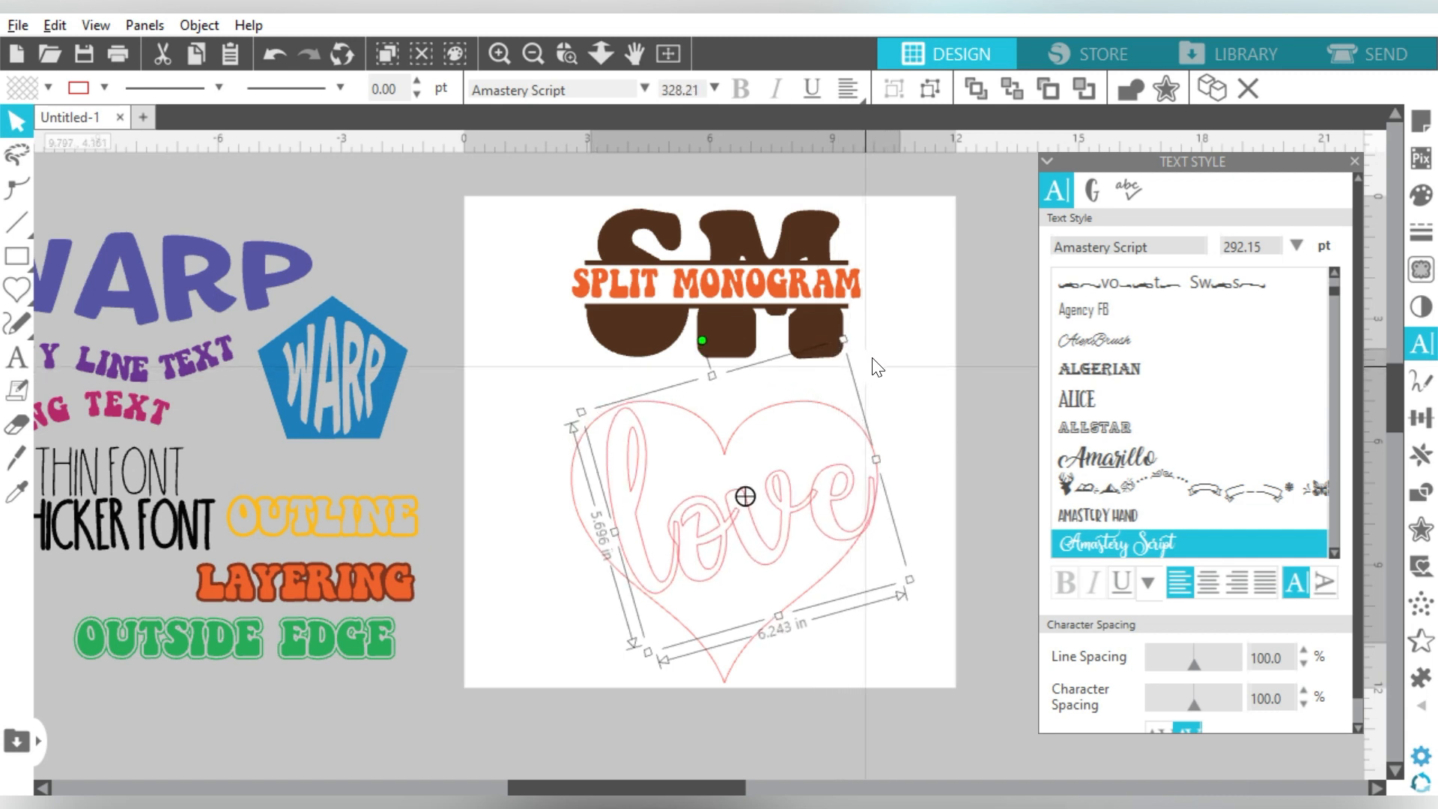
pyautogui.moveTo(647, 651); pyautogui.dragTo(648, 659)
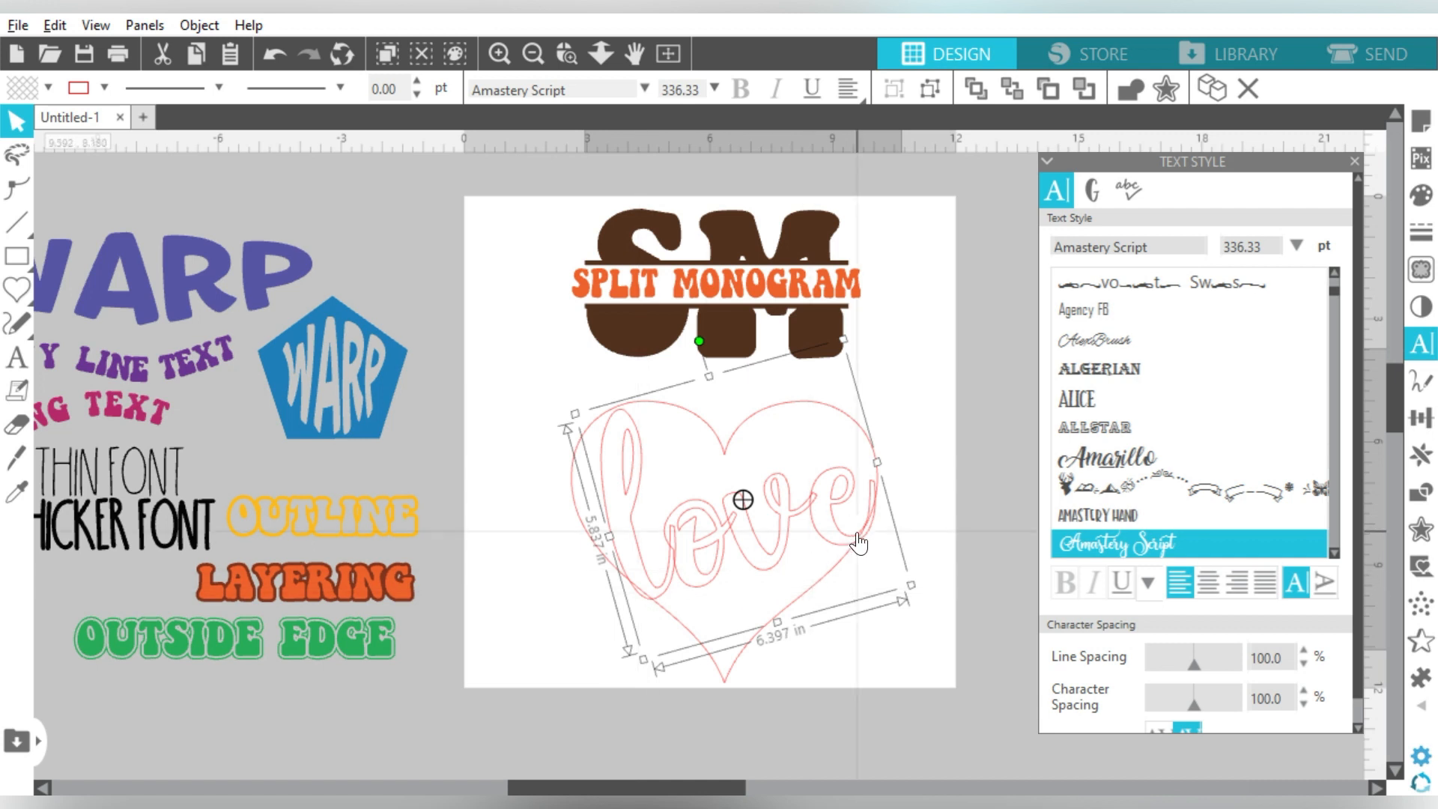
pyautogui.moveTo(709, 376); pyautogui.dragTo(718, 394)
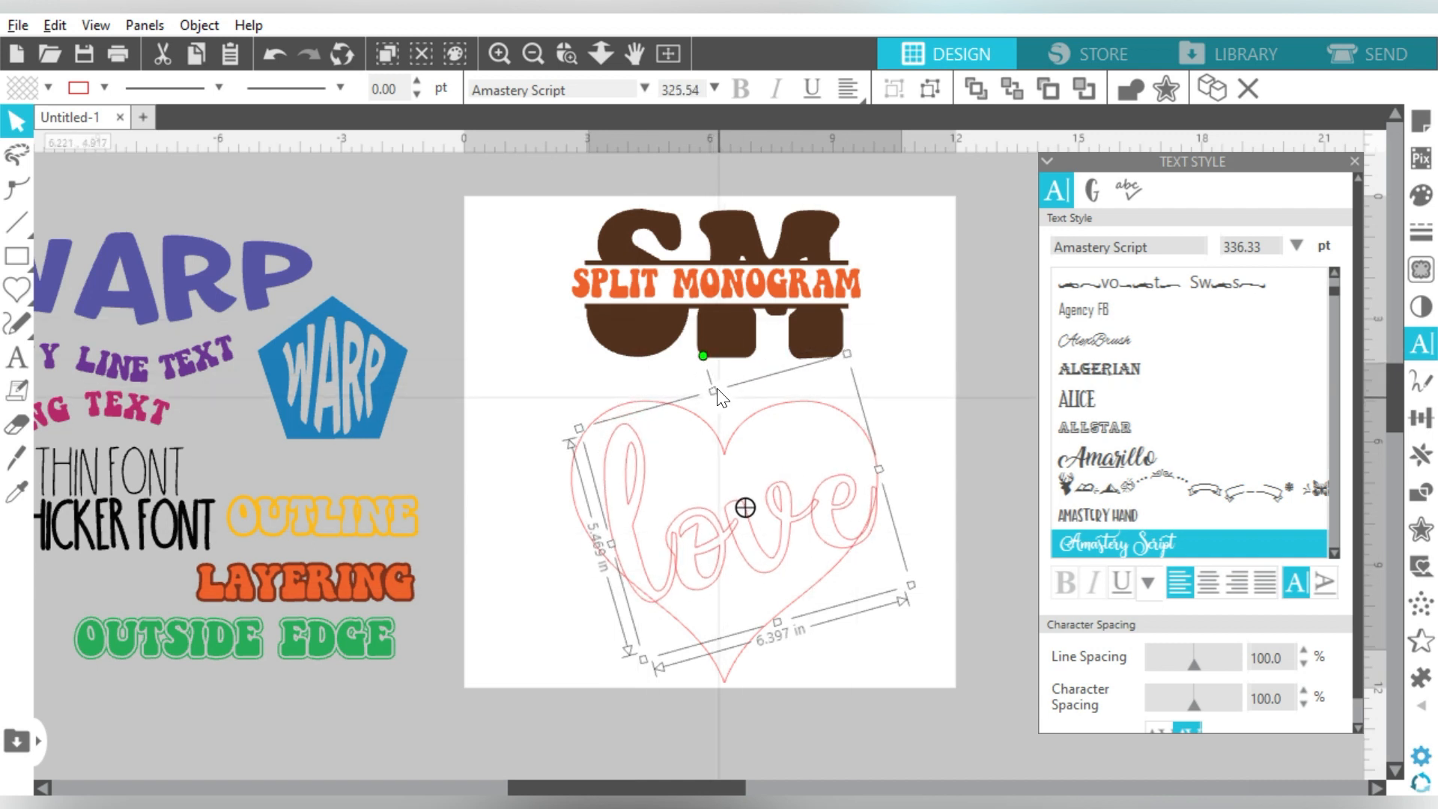
# Step: Weld the letters of the love text together and subtract the word from the heart
pyautogui.rightClick(822, 498)
pyautogui.click(865, 439)
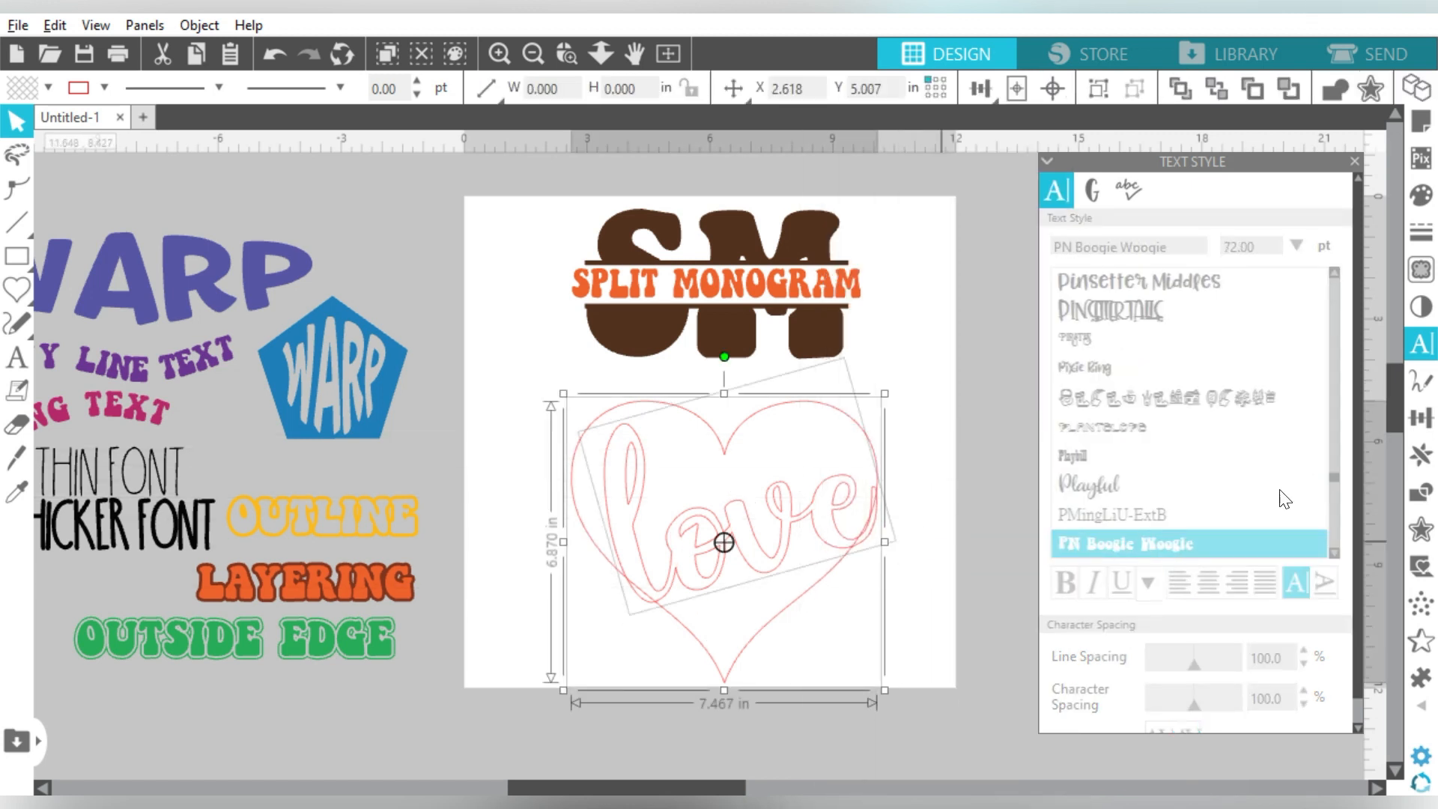
pyautogui.click(1422, 492)
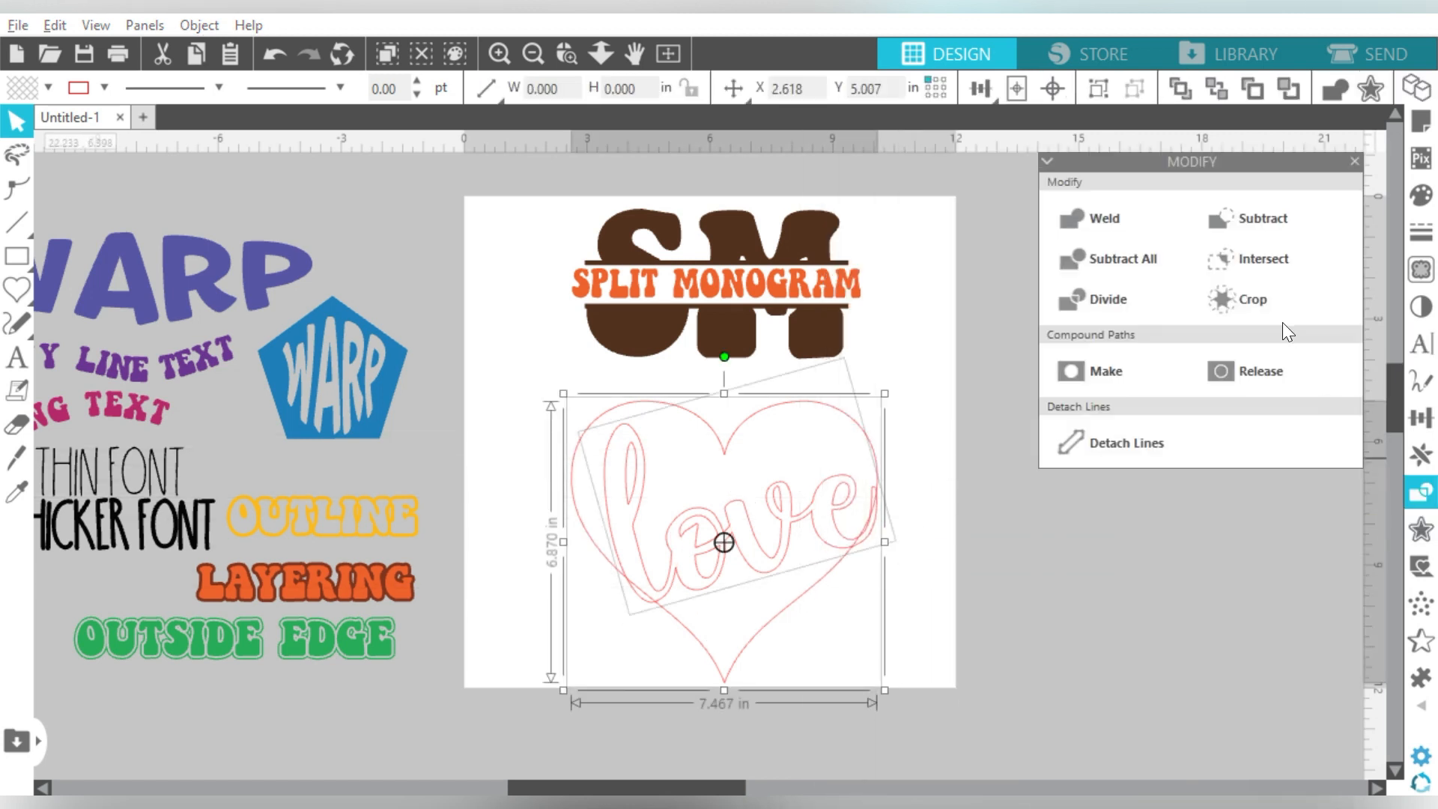
pyautogui.click(1264, 223)
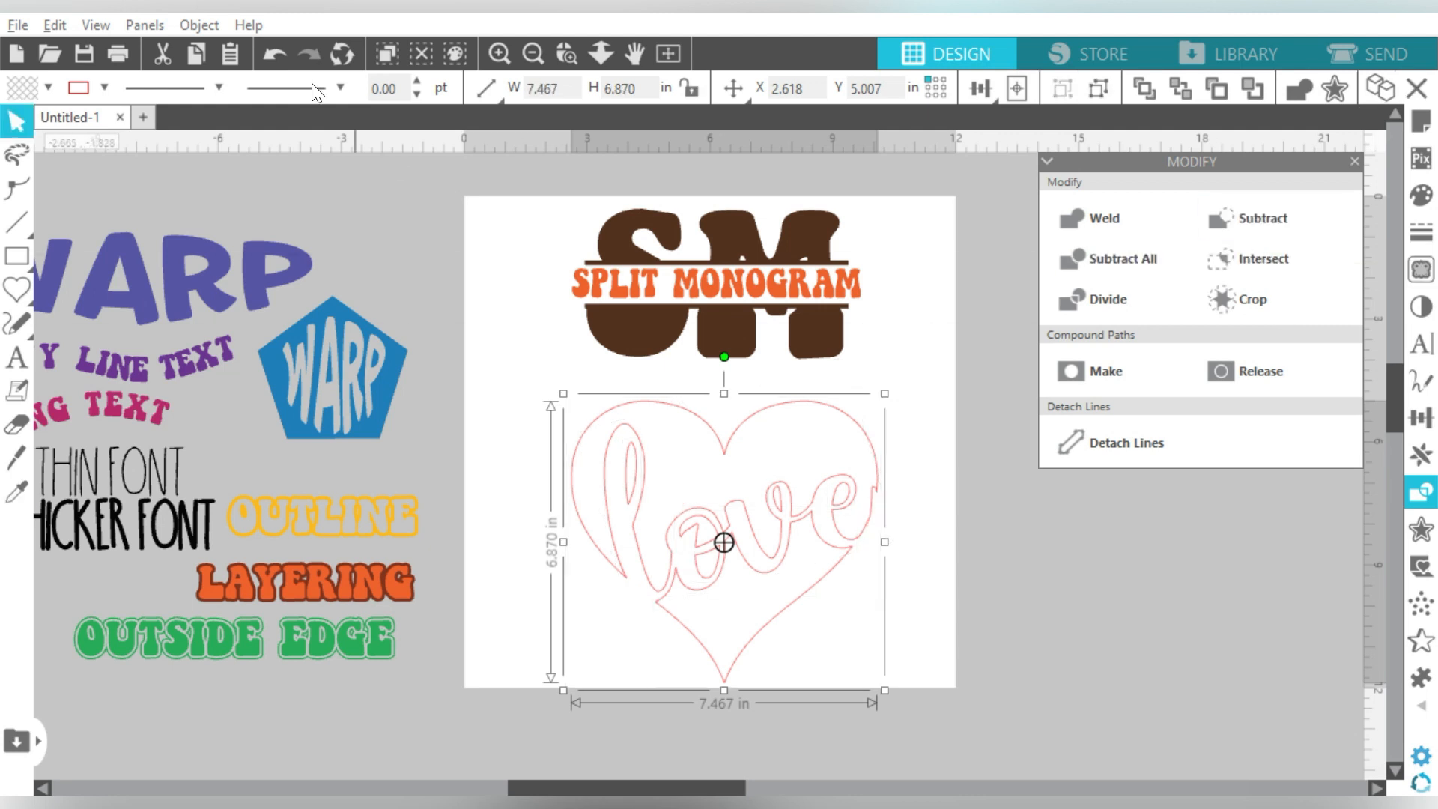
# Step: Fill the heart with the love cutout in dark magenta
pyautogui.click(47, 88)
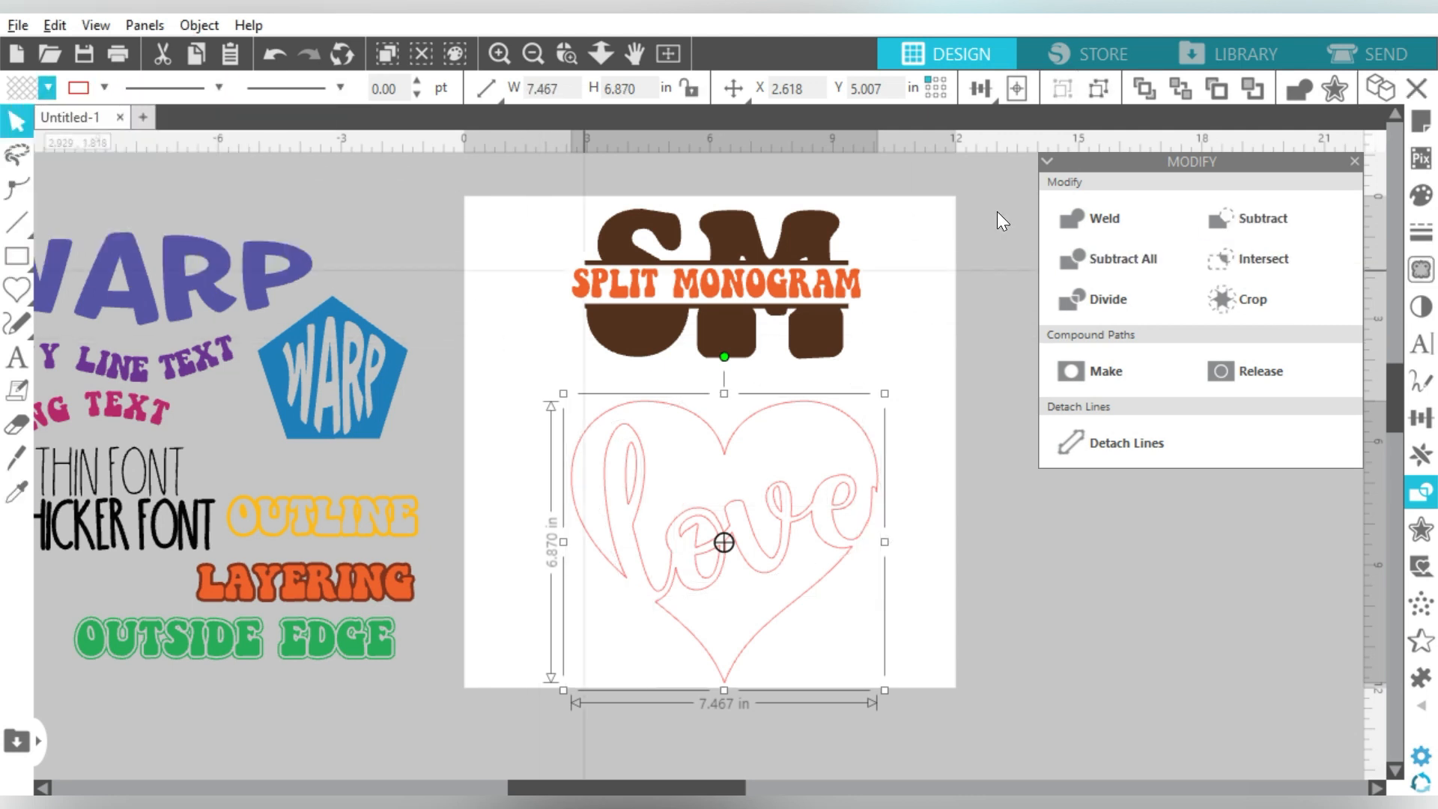
pyautogui.click(1421, 195)
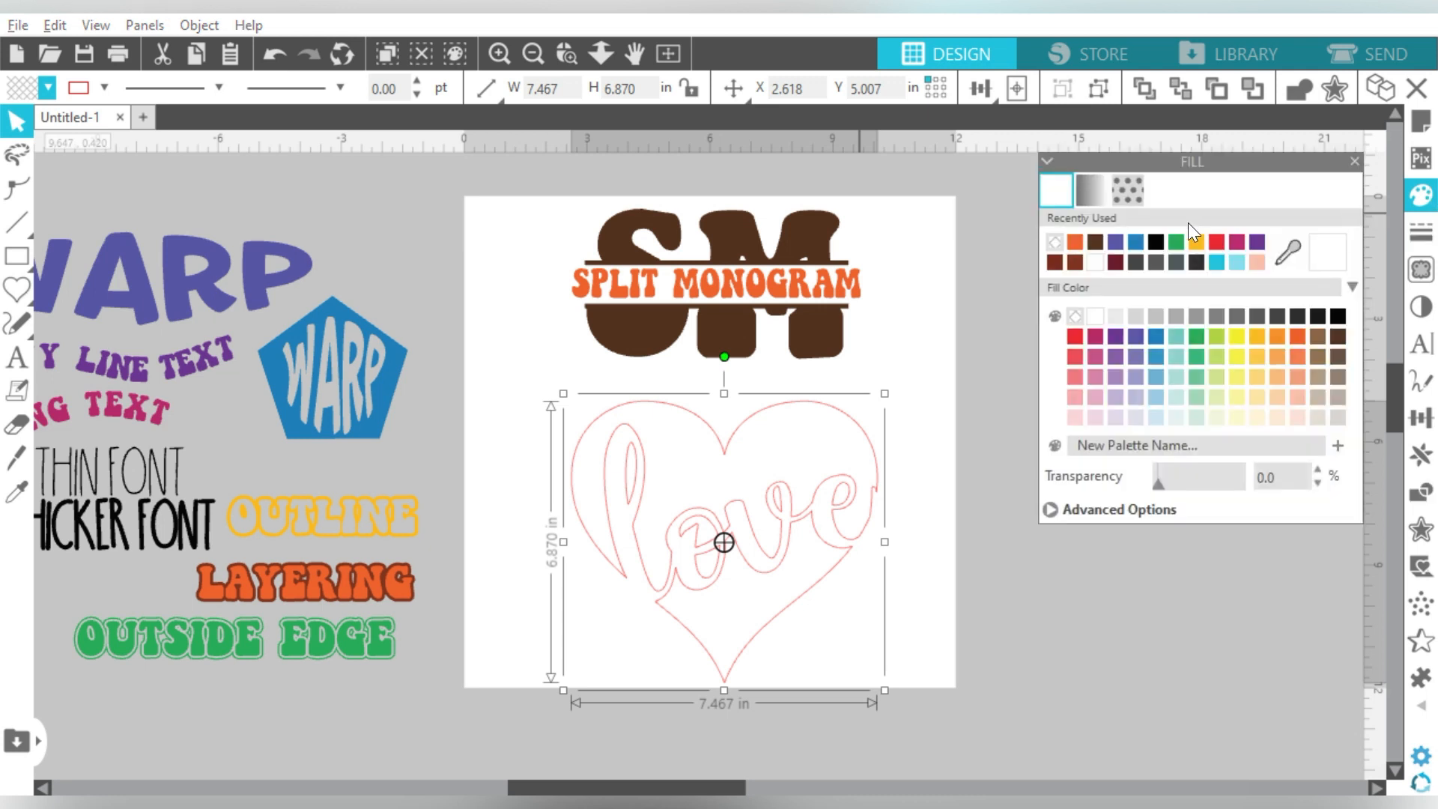
pyautogui.click(1095, 342)
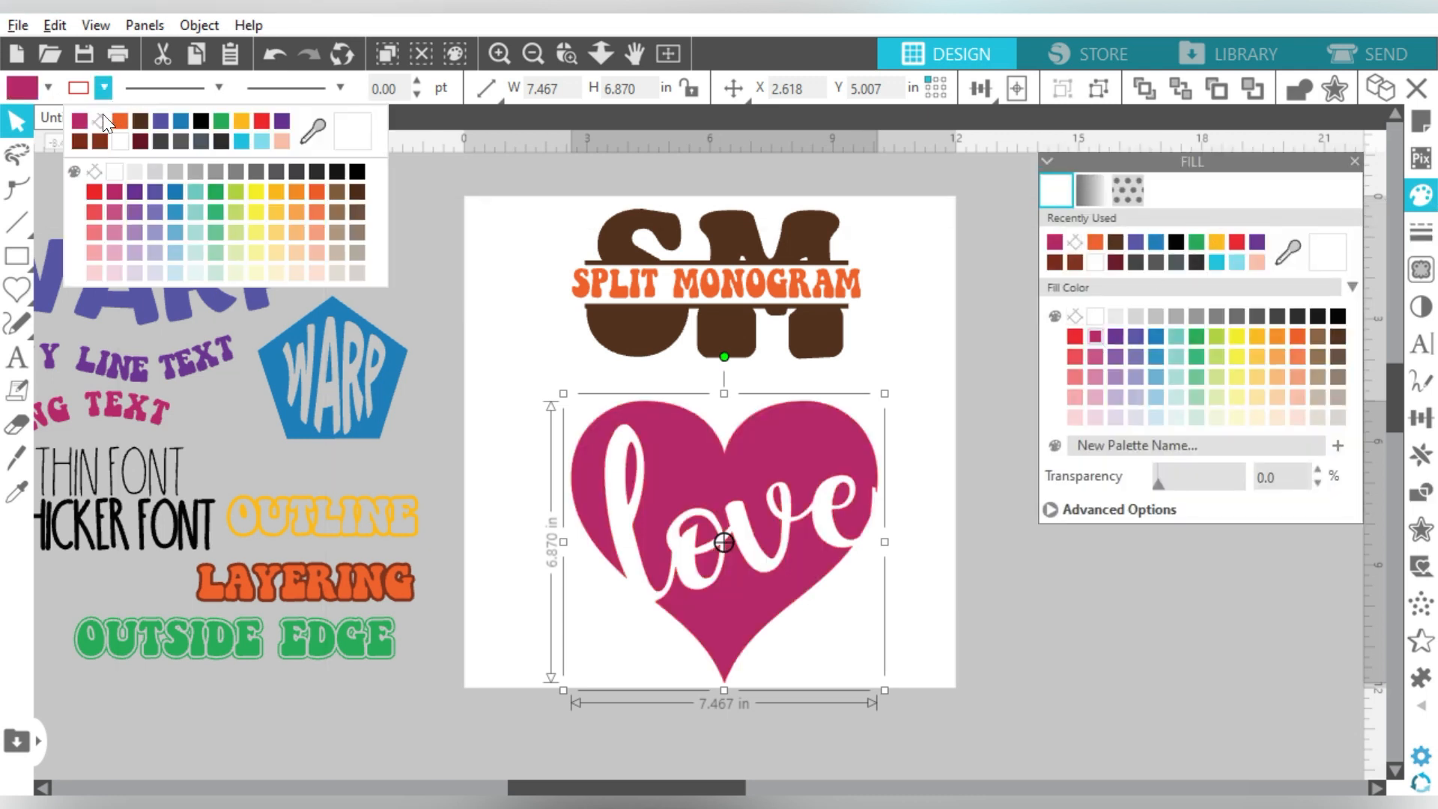
# Step: Shrink the heart to about 4.08 by 3.75 in and place it beside the split monogram near the page's upper edge
pyautogui.moveTo(884, 692); pyautogui.dragTo(741, 559)
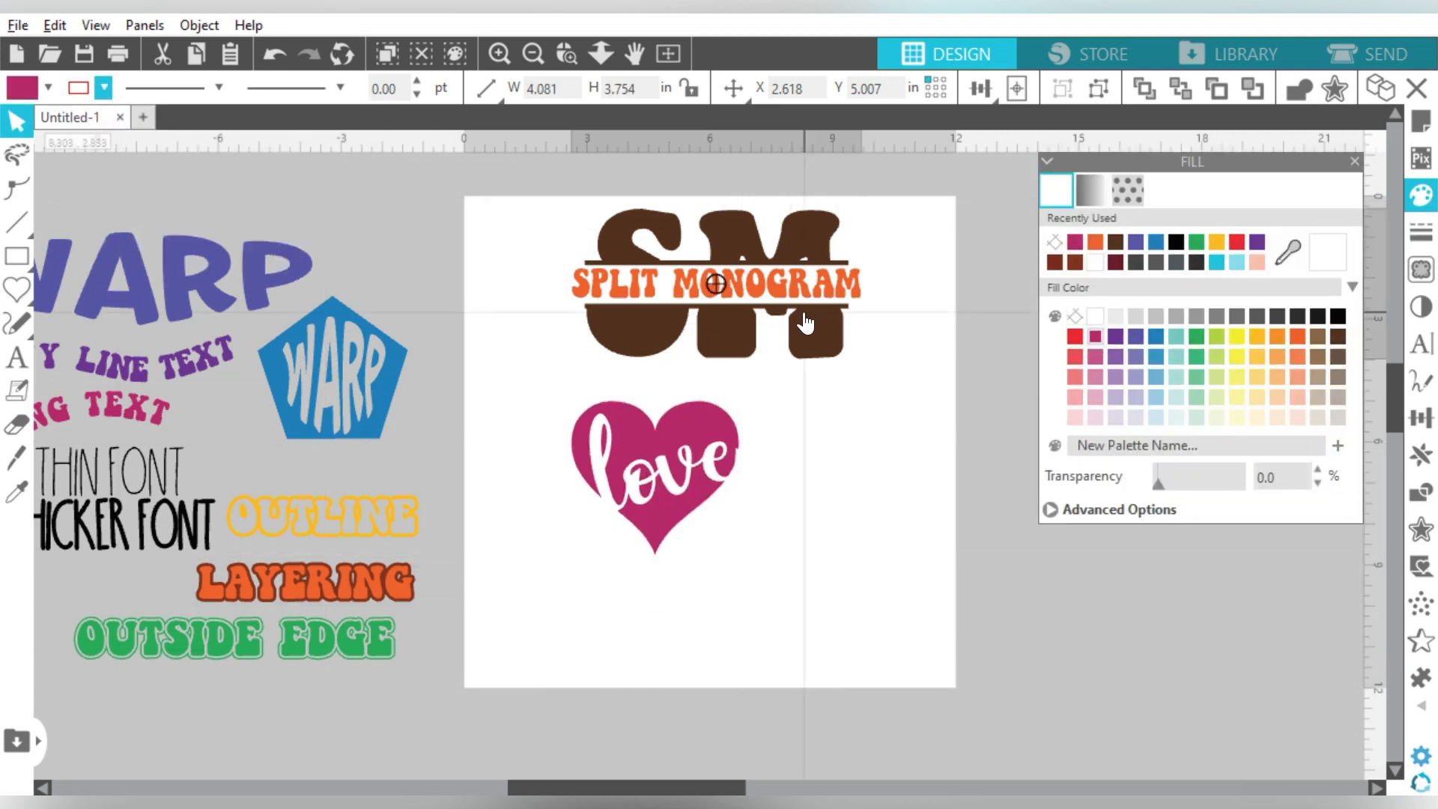
pyautogui.moveTo(805, 323); pyautogui.dragTo(712, 324)
pyautogui.moveTo(664, 446); pyautogui.dragTo(866, 270)
# Step: Bring the remaining text samples onto the page and scale the split monogram and heart down together to make room
pyautogui.click(103, 303)
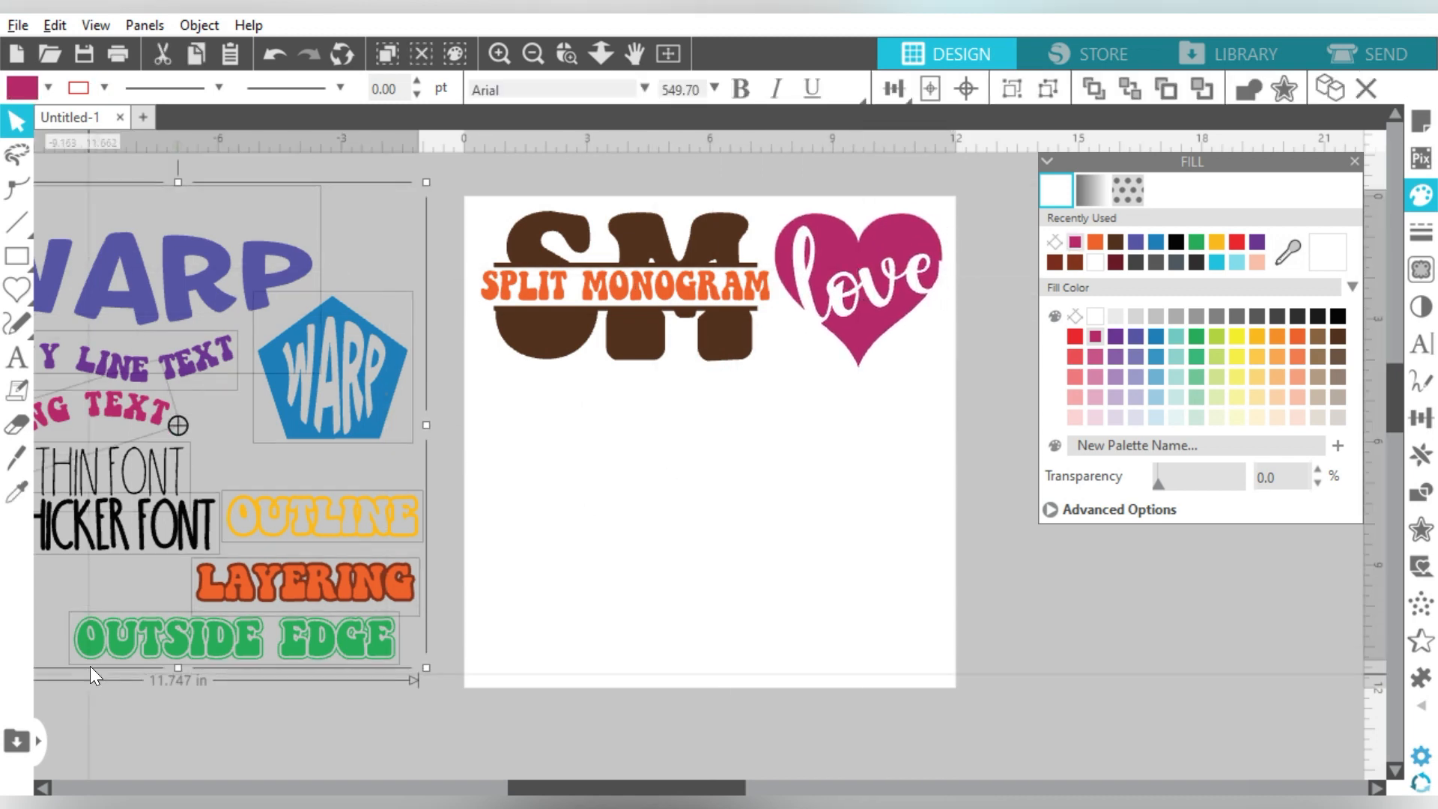
pyautogui.moveTo(102, 303); pyautogui.dragTo(623, 446)
pyautogui.scroll(-3, 623, 446)
pyautogui.click(609, 334)
pyautogui.moveTo(861, 375); pyautogui.dragTo(762, 322)
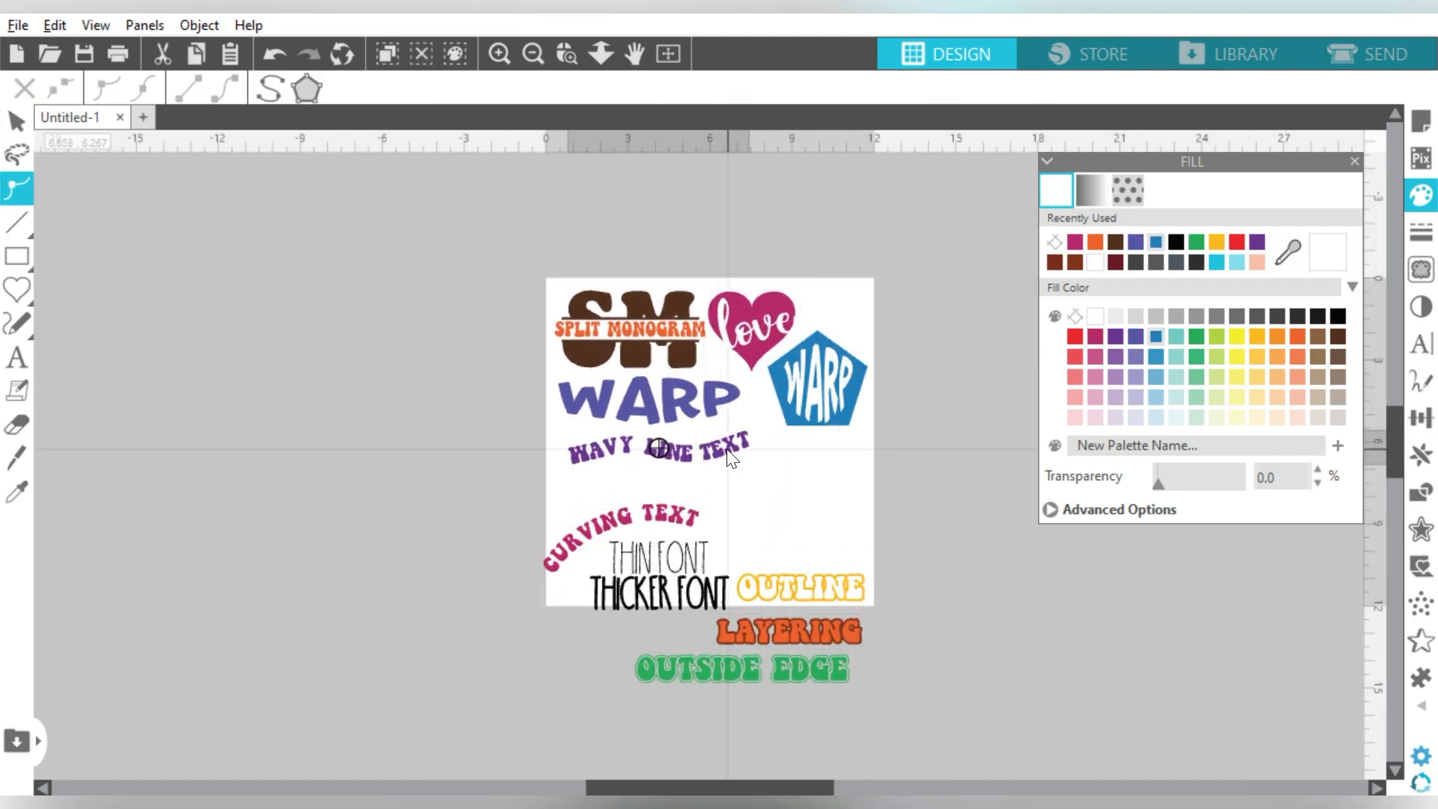
# Step: Arrange the wavy, curving, thin, thicker, layering, outline and outside edge texts without overlap across the lower part of the page
pyautogui.moveTo(728, 450); pyautogui.dragTo(740, 446)
pyautogui.moveTo(644, 599); pyautogui.dragTo(652, 565)
pyautogui.moveTo(796, 622); pyautogui.dragTo(803, 507)
pyautogui.moveTo(663, 525); pyautogui.dragTo(618, 583)
pyautogui.moveTo(671, 564); pyautogui.dragTo(772, 589)
pyautogui.moveTo(797, 517); pyautogui.dragTo(953, 545)
pyautogui.moveTo(759, 552)
pyautogui.mouseDown()
pyautogui.moveTo(758, 512)
pyautogui.moveTo(838, 533)
pyautogui.mouseUp()
pyautogui.keyDown('shift'); pyautogui.click(816, 473); pyautogui.keyUp('shift')
pyautogui.moveTo(950, 546); pyautogui.dragTo(786, 458)
pyautogui.moveTo(806, 500); pyautogui.dragTo(747, 537)
# Step: Shrink the split monogram to about 4.52 by 2.34 in and fine-tune the spacing of the WARP, wavy line and OUTSIDE EDGE texts
pyautogui.moveTo(675, 443)
pyautogui.mouseDown()
pyautogui.moveTo(659, 430)
pyautogui.moveTo(648, 442)
pyautogui.mouseUp()
pyautogui.moveTo(646, 378)
pyautogui.mouseDown()
pyautogui.moveTo(646, 400)
pyautogui.moveTo(687, 362)
pyautogui.mouseUp()
pyautogui.click(646, 401)
pyautogui.click(523, 352)
pyautogui.rightClick(628, 404)
pyautogui.click(702, 567)
pyautogui.click(637, 353)
pyautogui.moveTo(644, 337); pyautogui.dragTo(653, 337)
pyautogui.moveTo(674, 407); pyautogui.dragTo(675, 398)
pyautogui.click(510, 300)
pyautogui.click(500, 54)
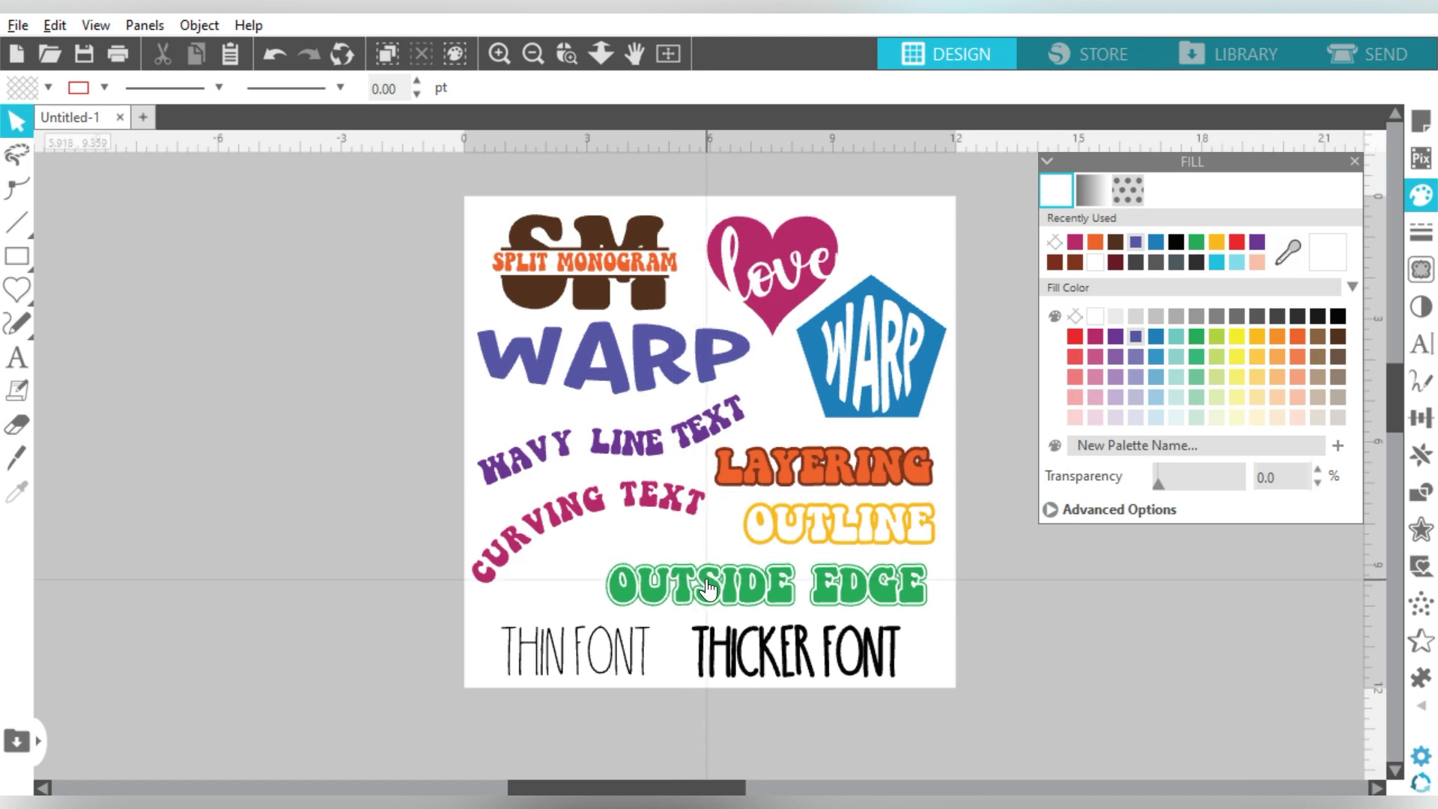
pyautogui.moveTo(706, 582); pyautogui.dragTo(694, 578)
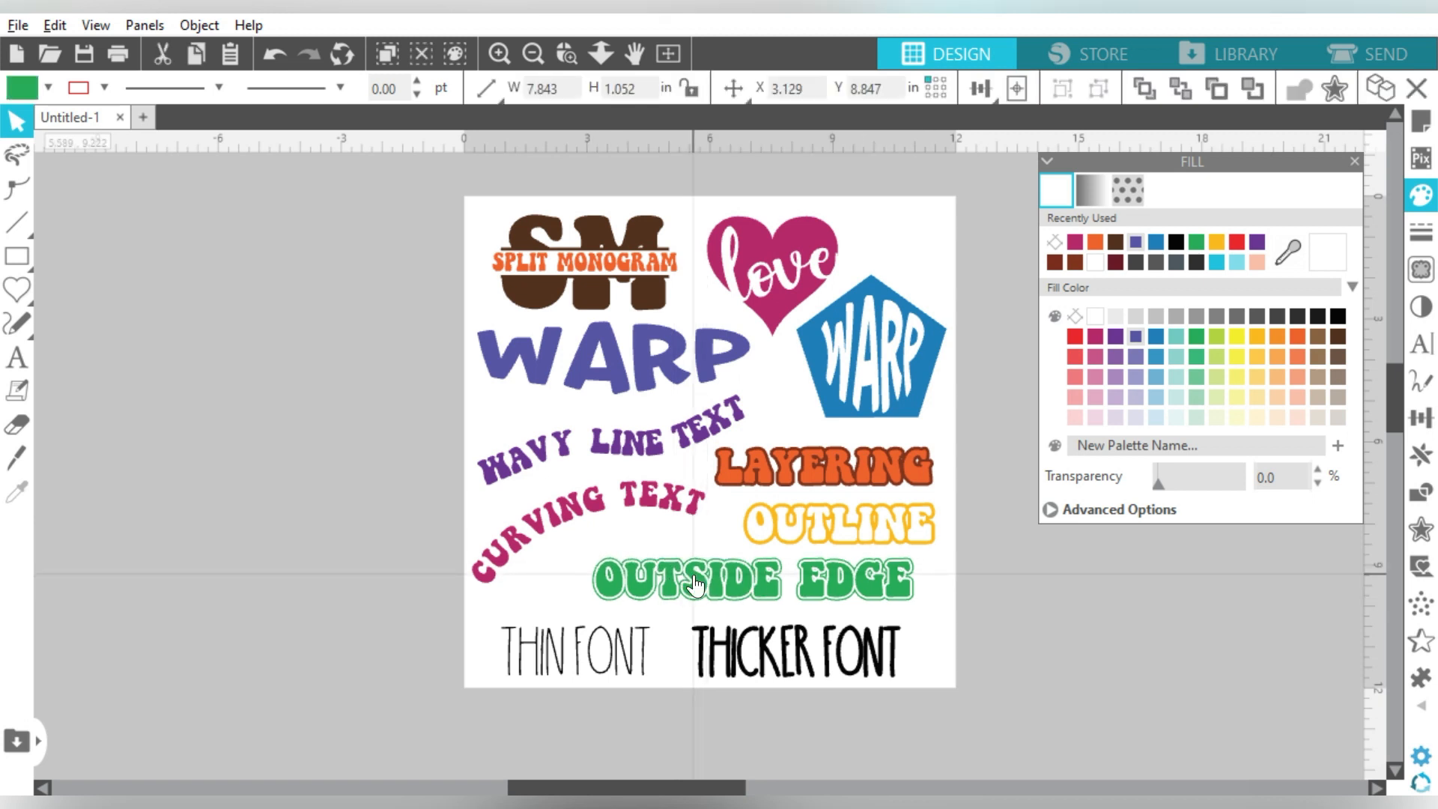
pyautogui.moveTo(536, 695); pyautogui.dragTo(822, 650)
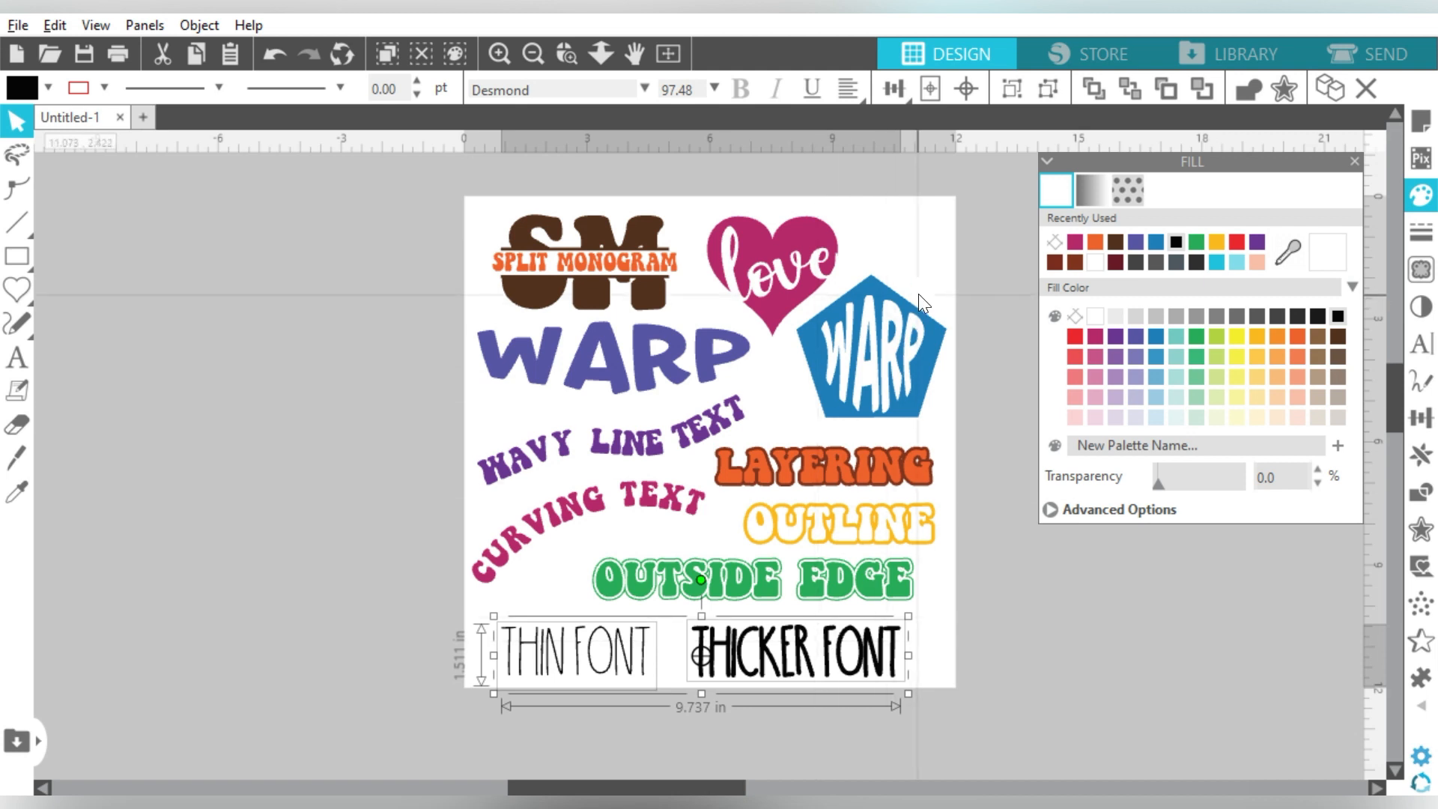
pyautogui.doubleClick(897, 343)
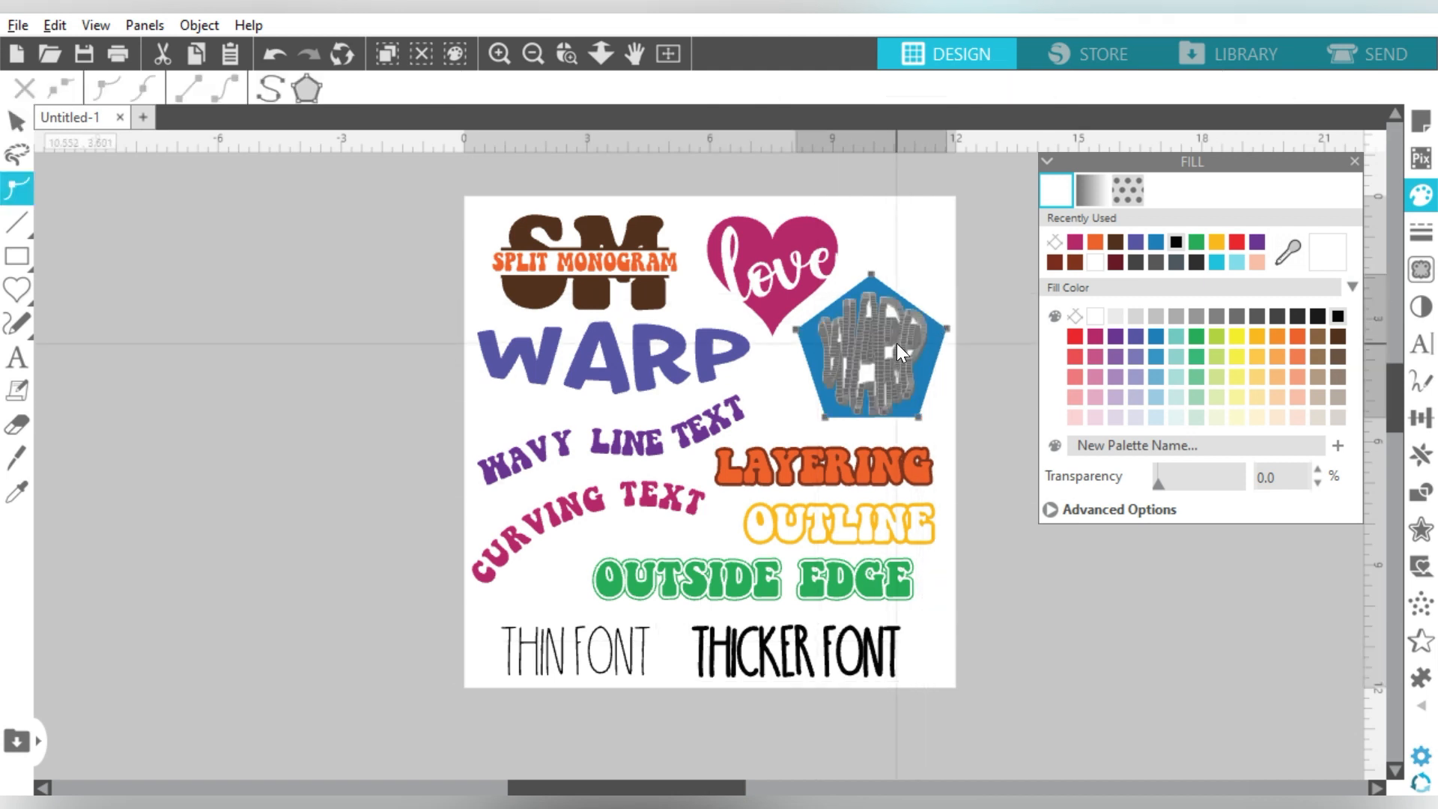
pyautogui.click(940, 244)
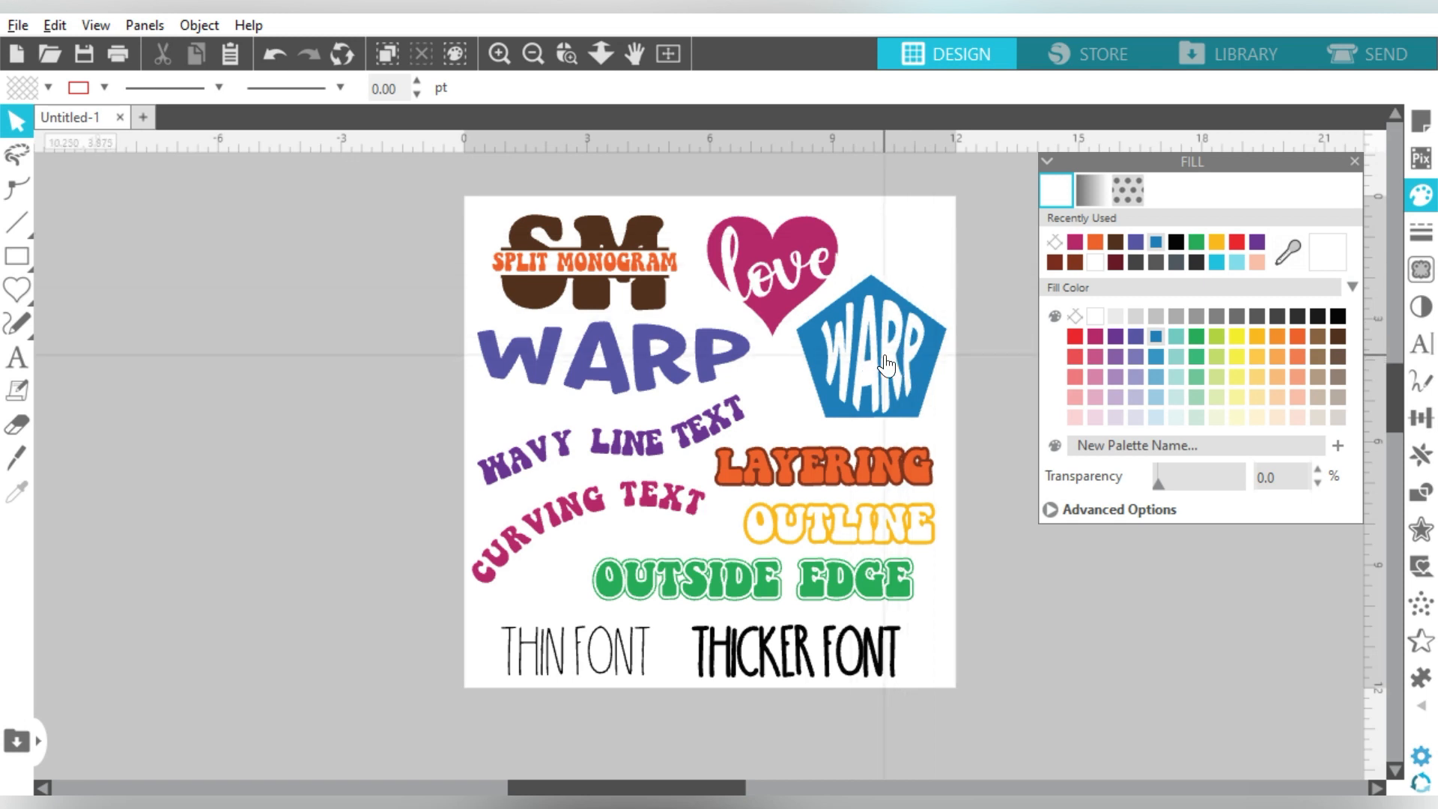
pyautogui.click(701, 371)
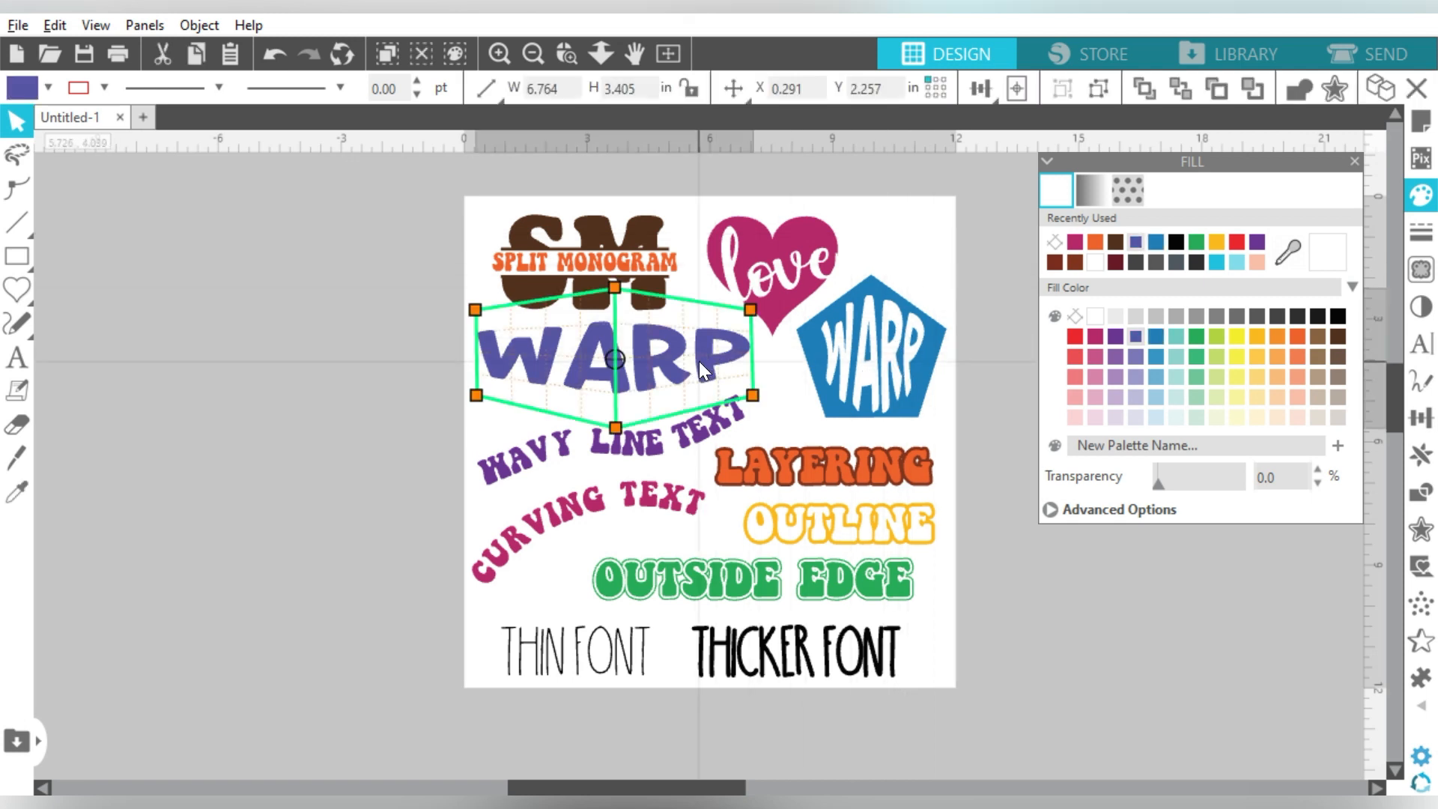
pyautogui.click(852, 201)
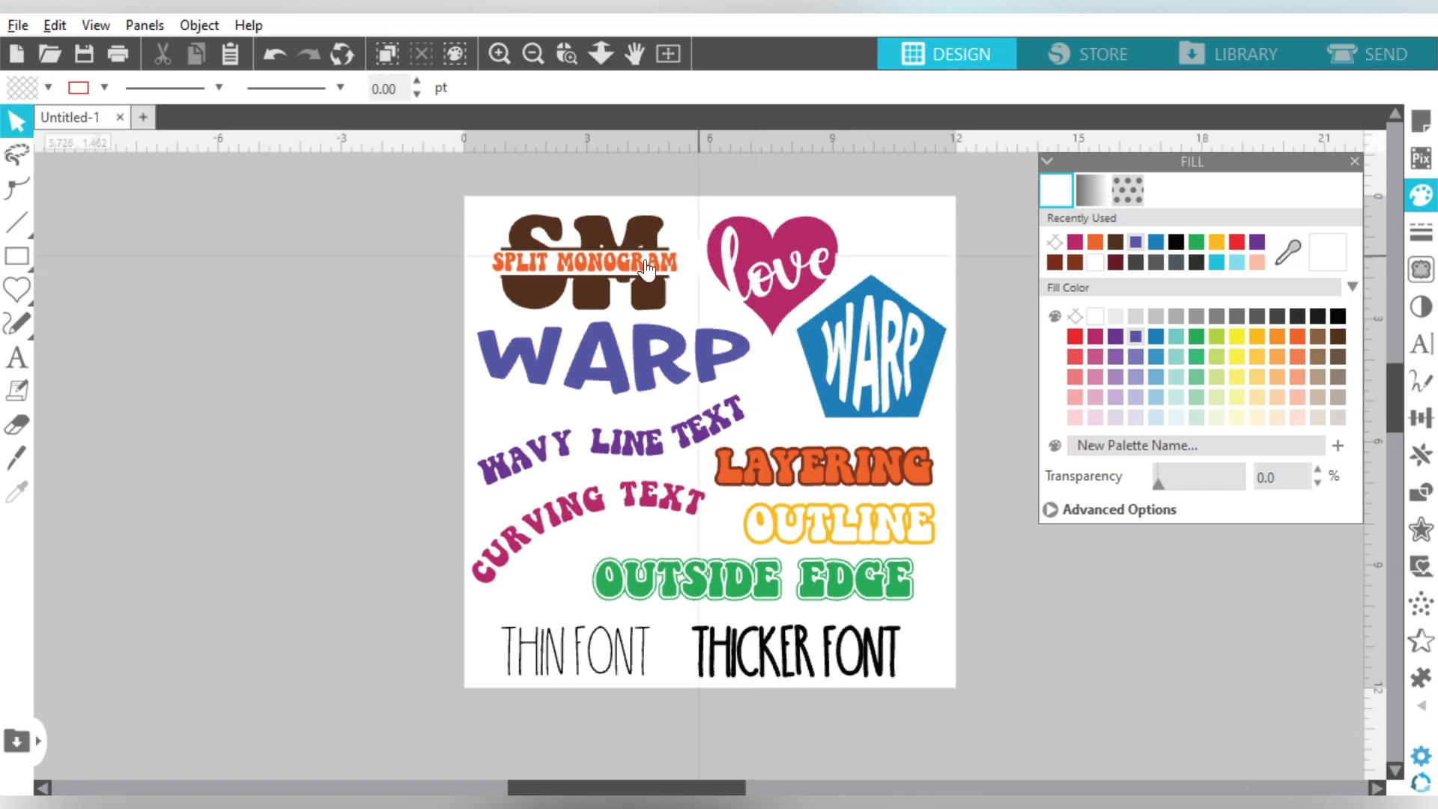
pyautogui.click(597, 301)
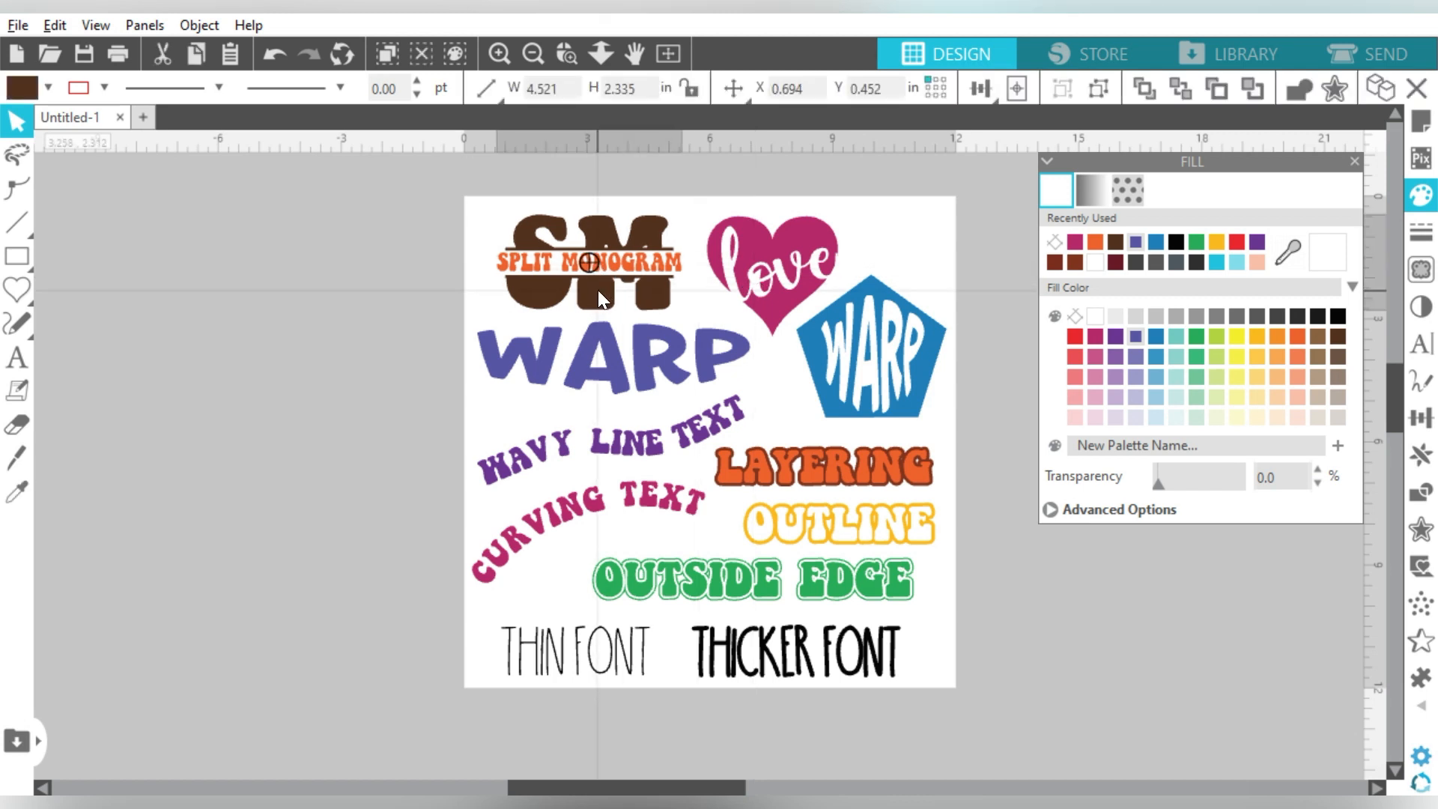